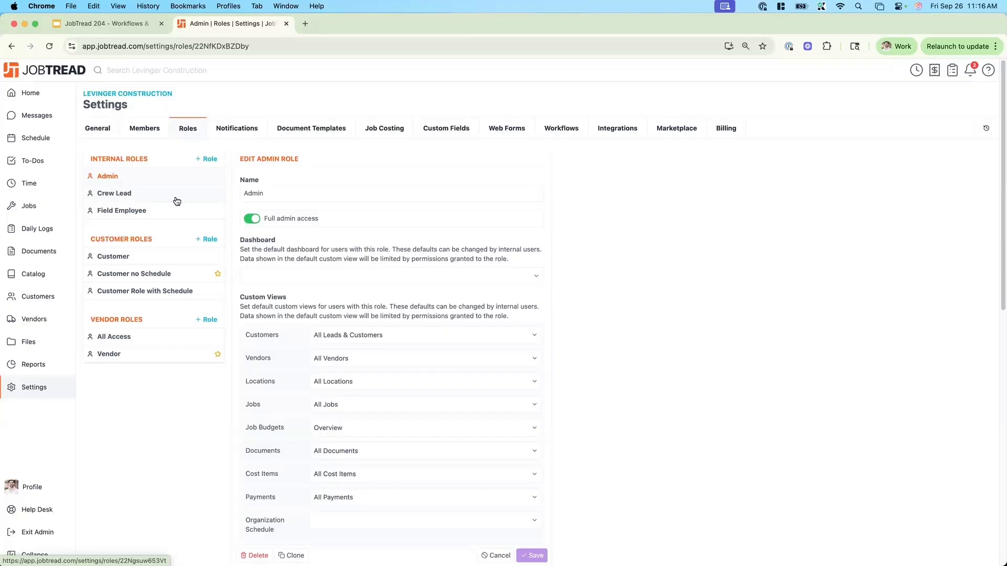
# - Open the Workflows settings and view the options for adding a workflow
pyautogui.click(561, 130)
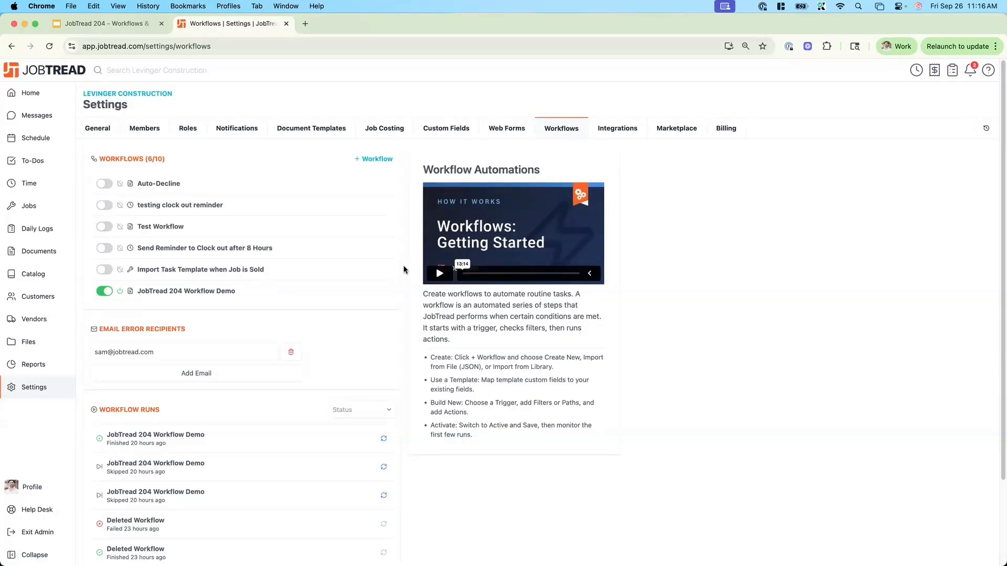
pyautogui.click(381, 160)
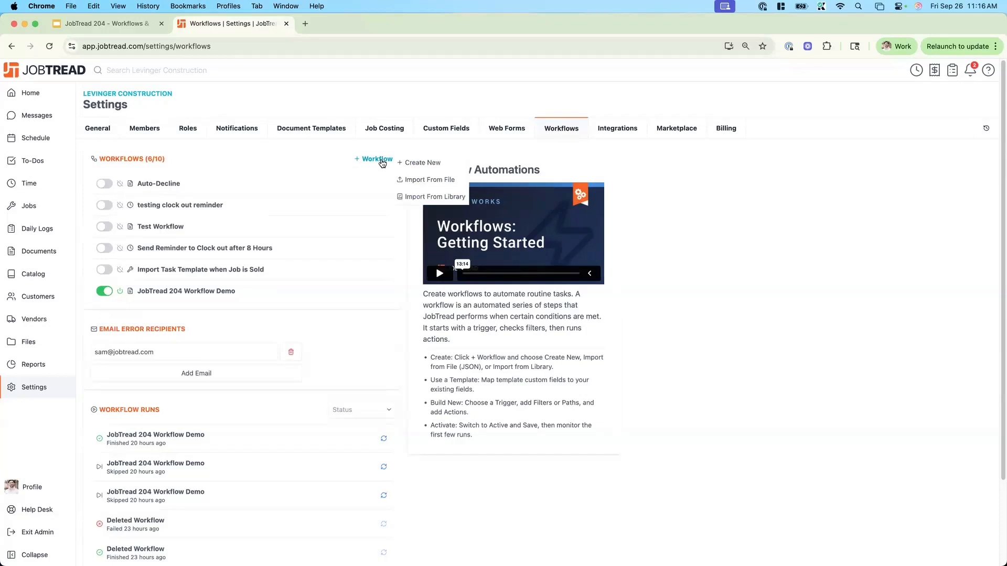
pyautogui.click(35, 387)
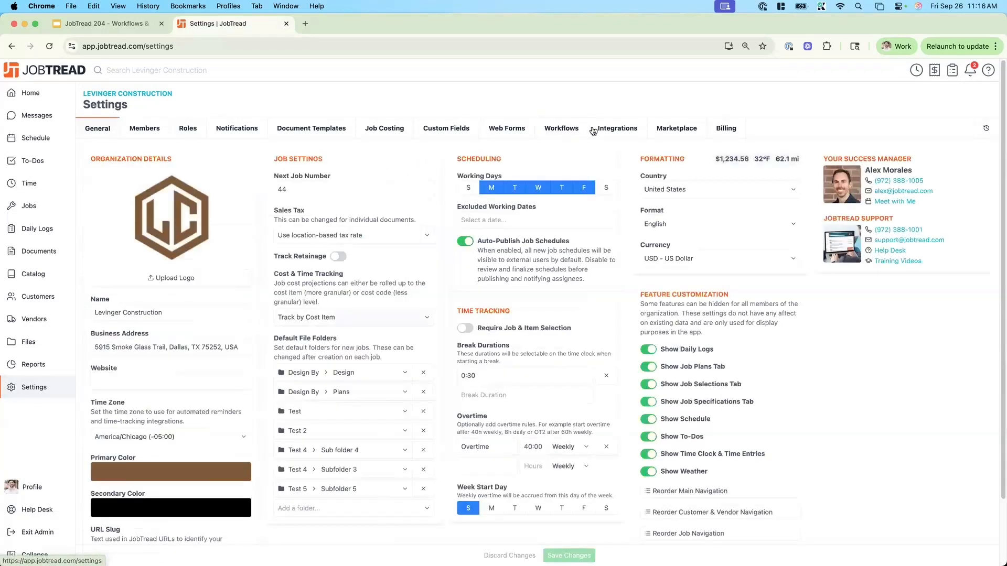
pyautogui.click(559, 130)
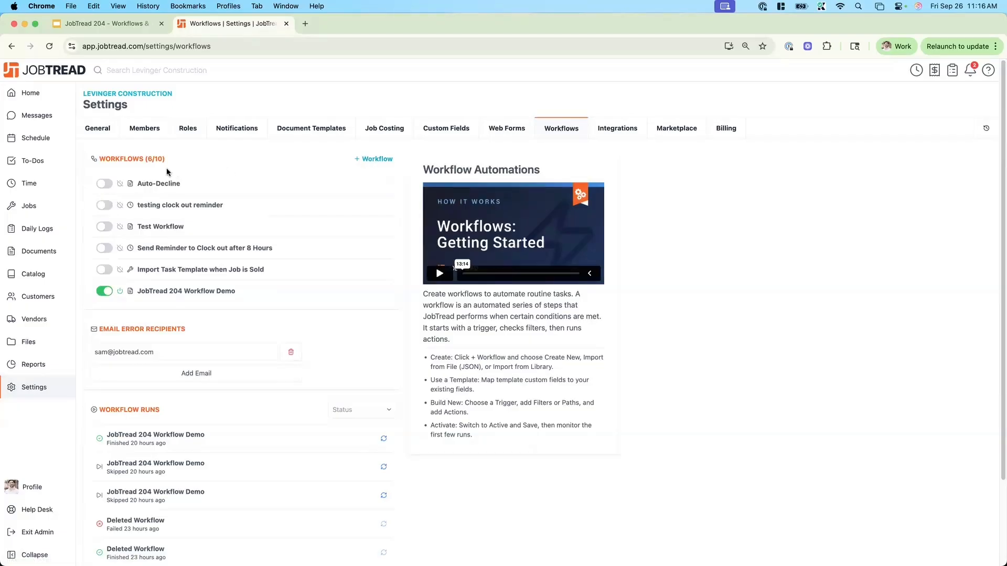
# - Delete the workflows "JobTread 204 Workflow Demo" and "Import Task Template when Job is Sold"
pyautogui.click(245, 292)
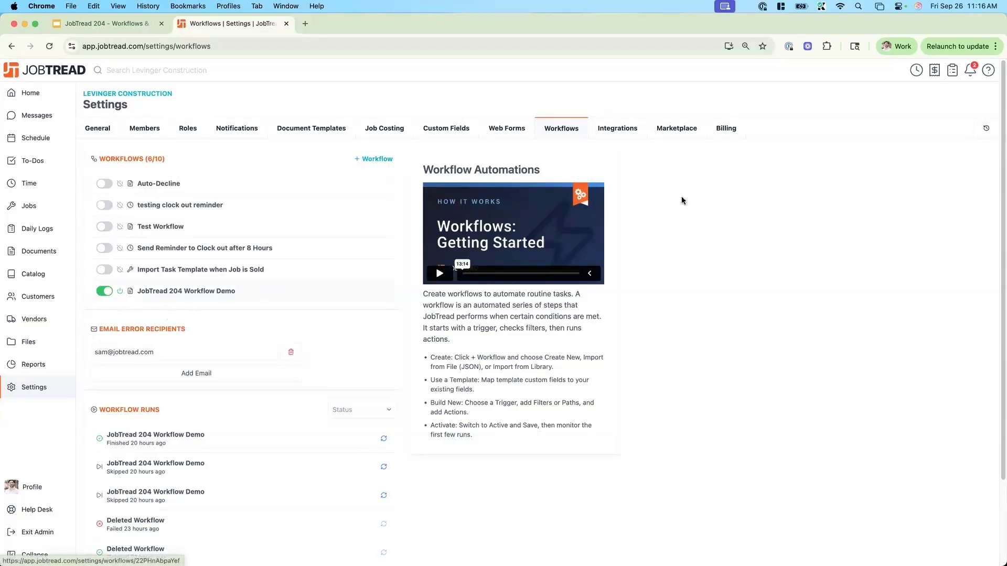
pyautogui.click(732, 151)
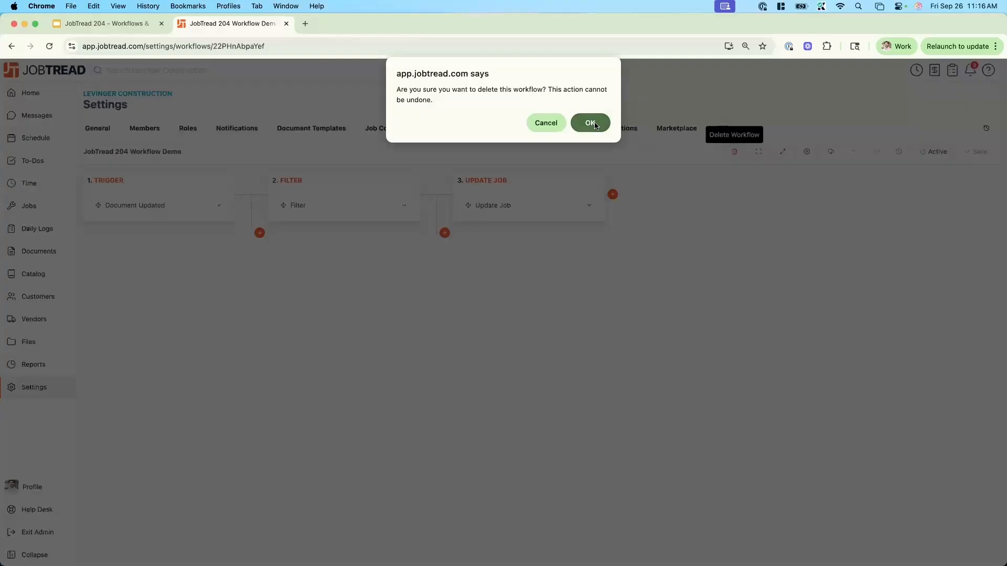
pyautogui.click(591, 122)
pyautogui.click(168, 270)
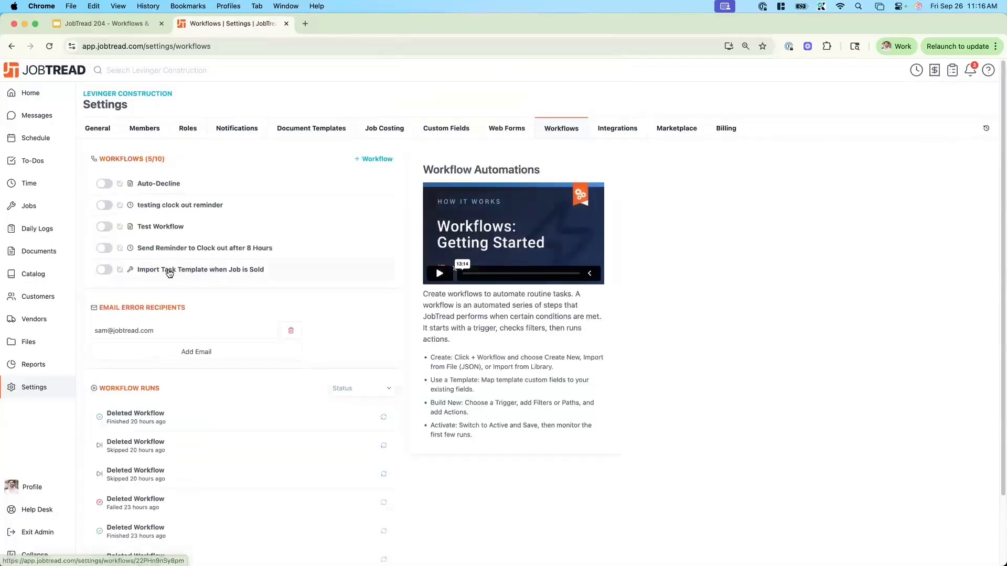
pyautogui.click(729, 151)
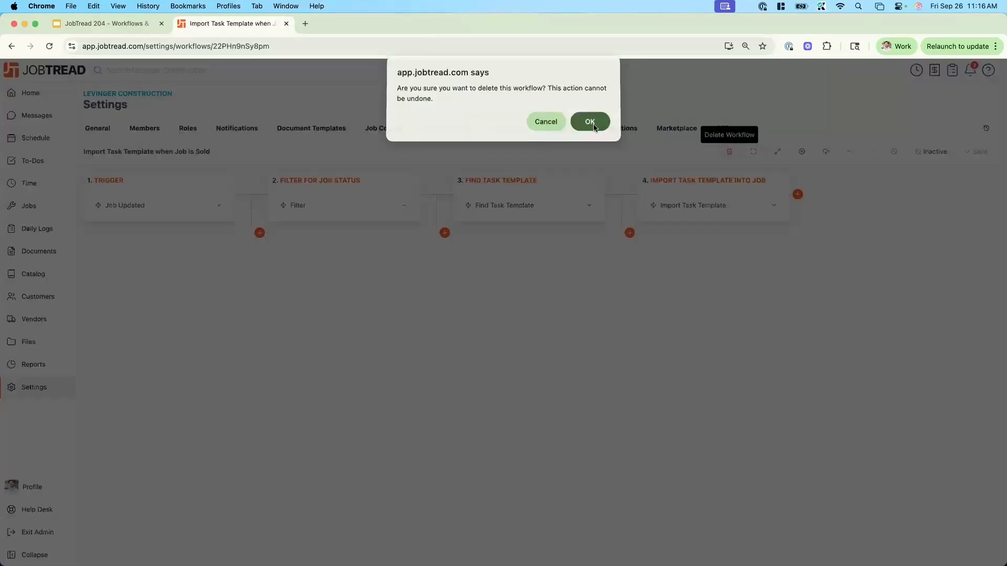
pyautogui.click(587, 124)
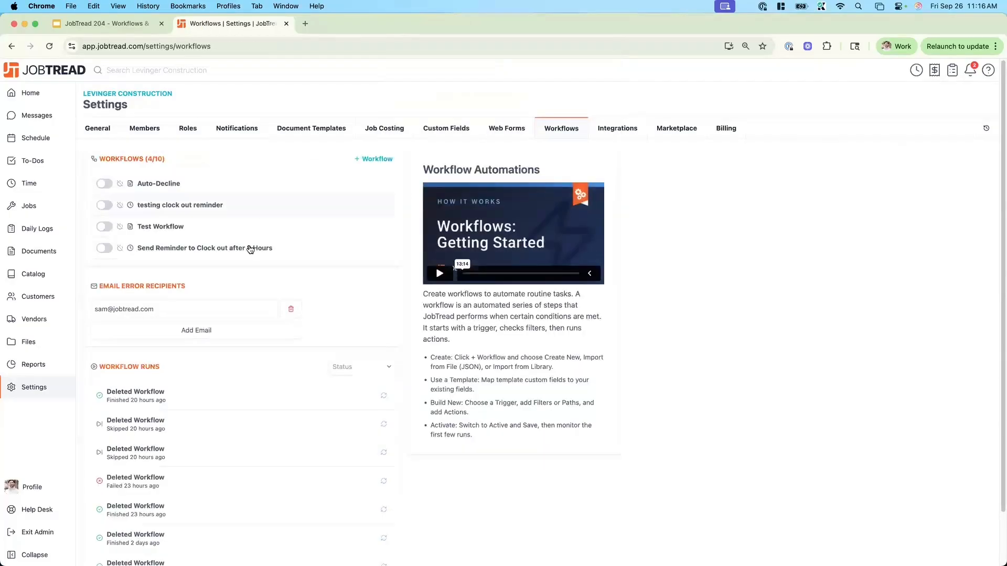
# - Try adding two parallel actions after the trigger of "Send Reminder to Clock out after 8 Hours", and discard the changes
pyautogui.moveTo(92, 160); pyautogui.dragTo(186, 162)
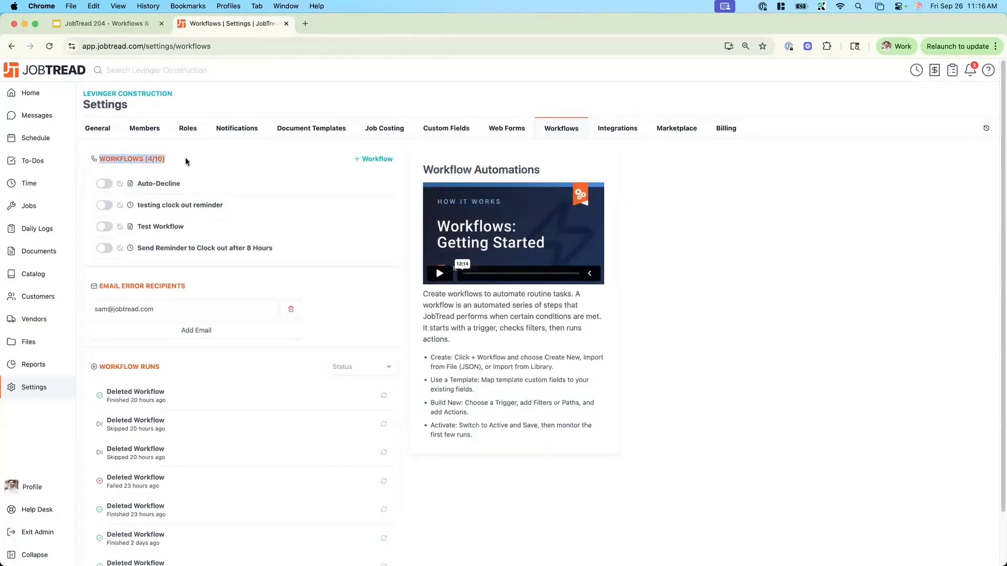
pyautogui.click(229, 249)
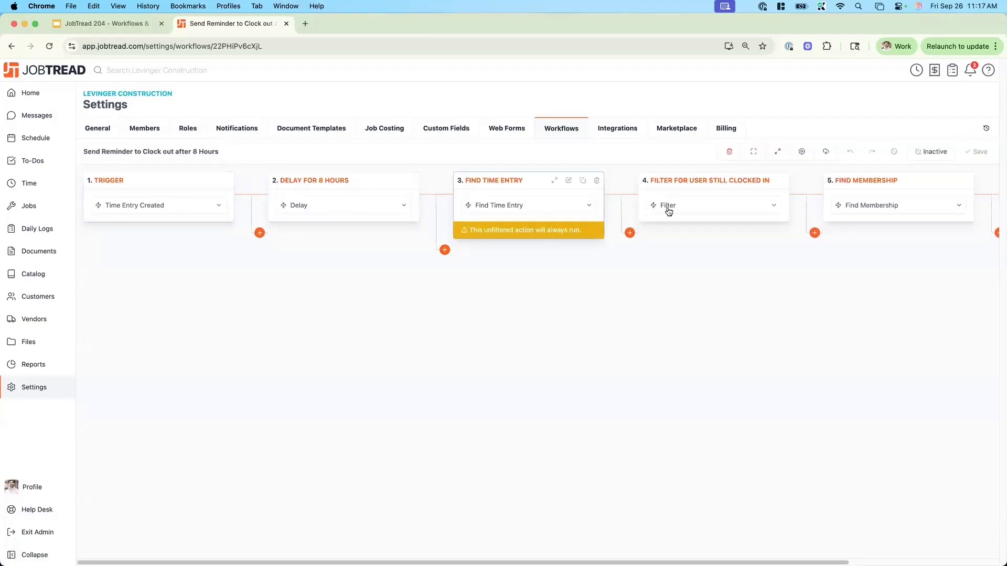
pyautogui.click(259, 233)
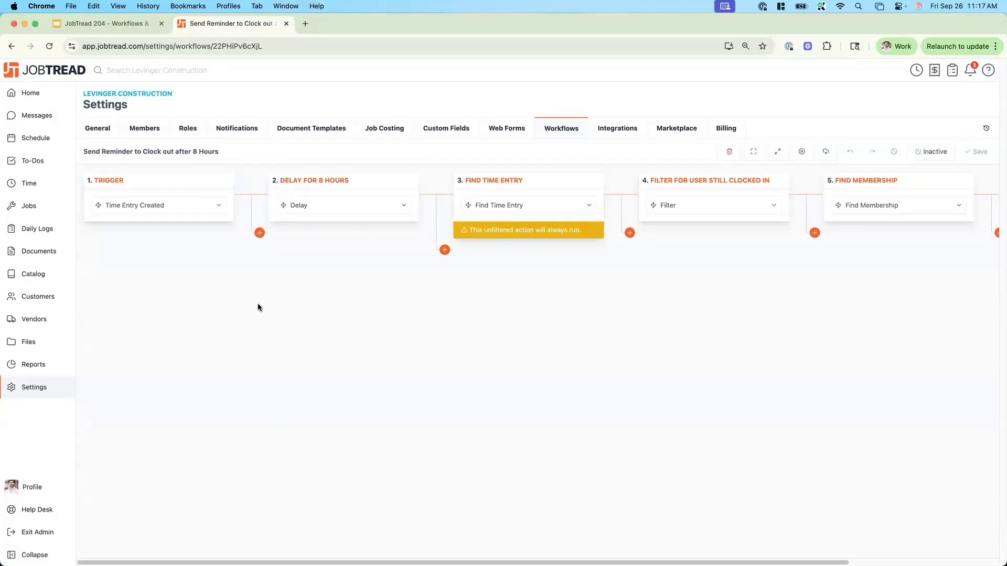
pyautogui.click(260, 322)
pyautogui.click(615, 382)
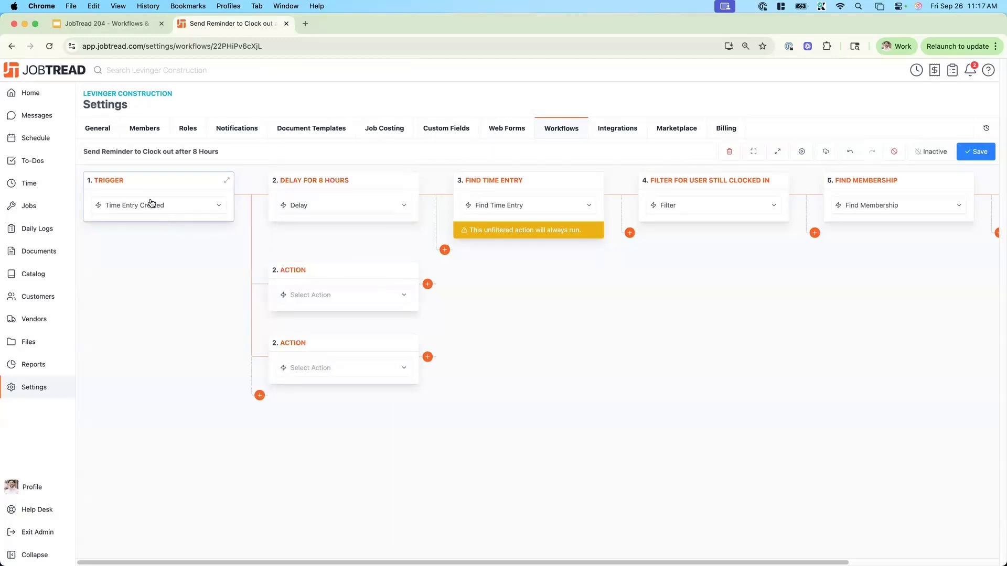
pyautogui.click(131, 210)
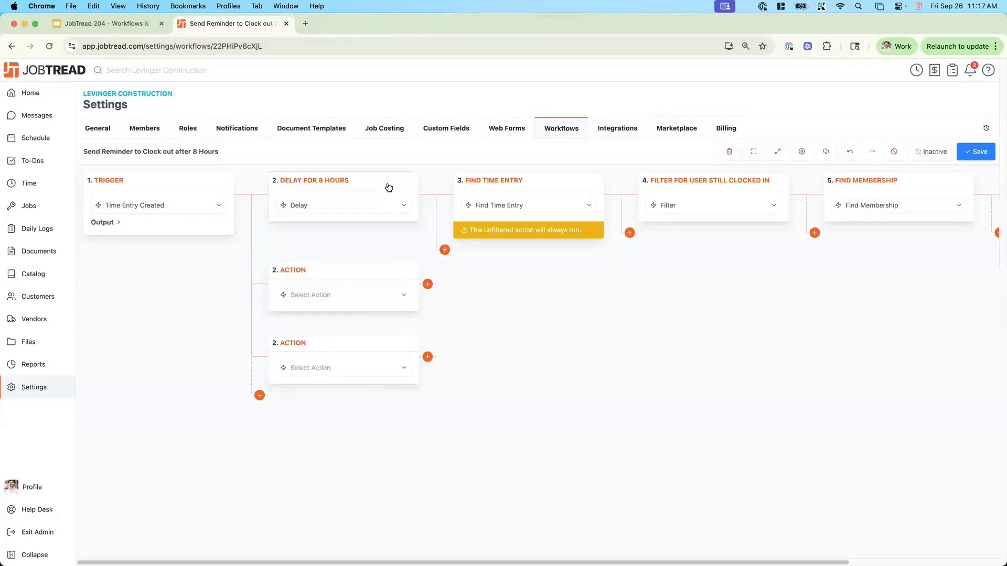
pyautogui.click(894, 152)
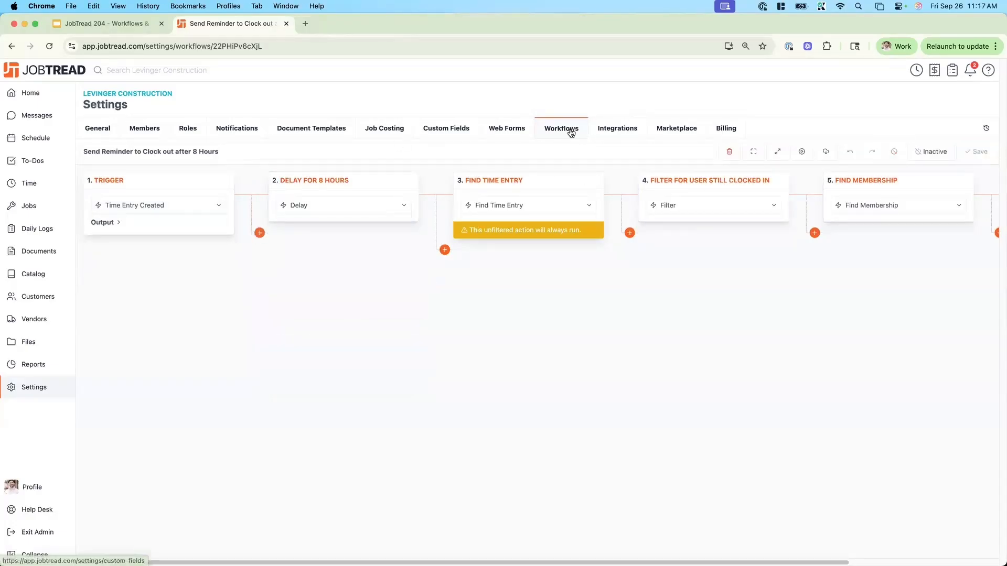
# - Return to the workflow list and examine the email error recipients and the status filter options for workflow runs
pyautogui.click(572, 133)
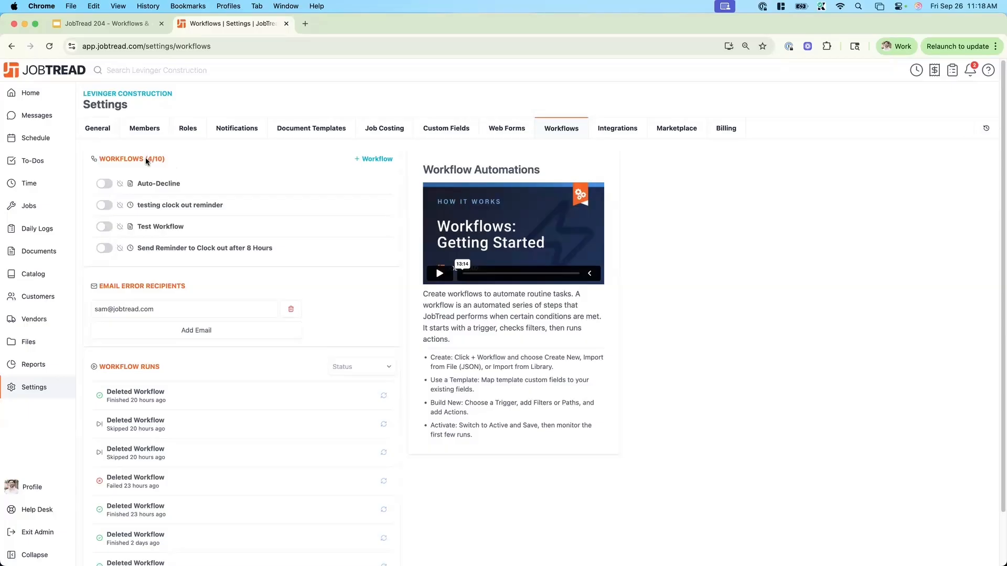
pyautogui.scroll(-2, 134, 262)
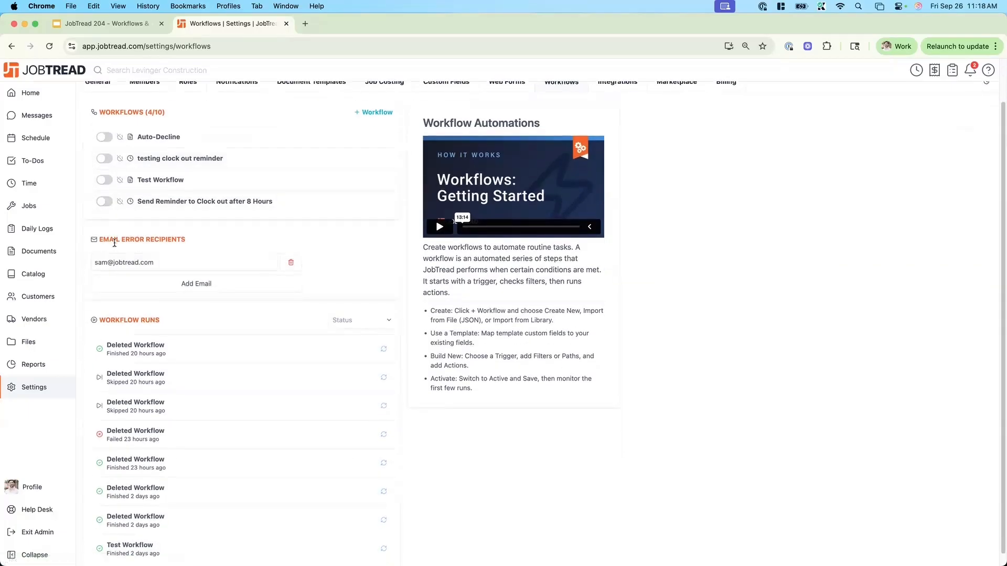
pyautogui.doubleClick(209, 258)
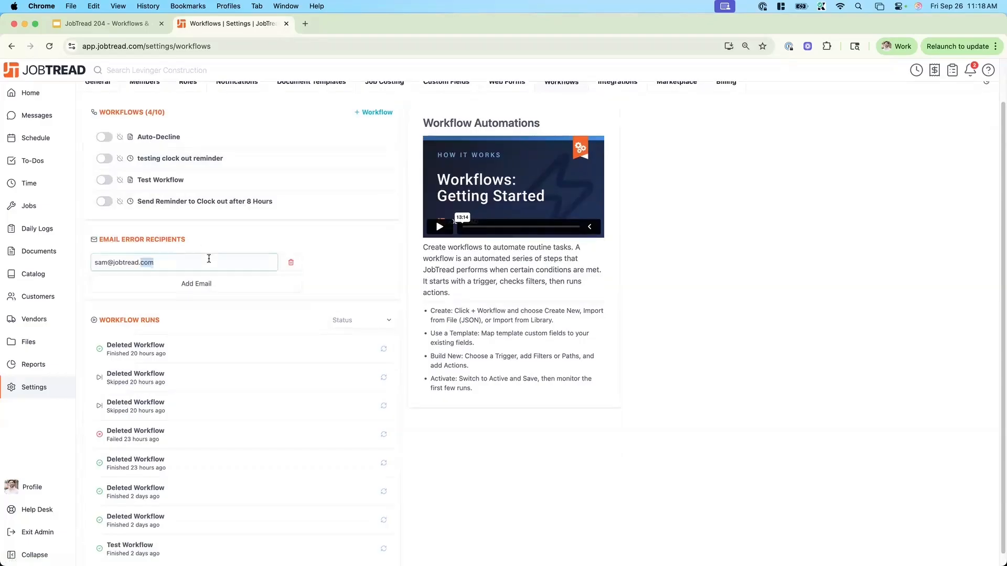
pyautogui.click(255, 241)
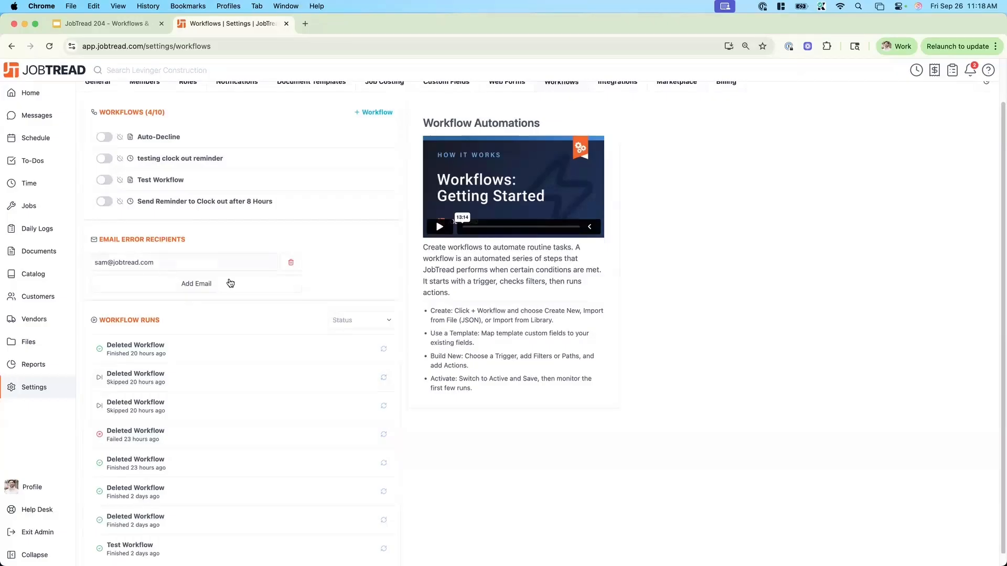
pyautogui.scroll(-1, 210, 294)
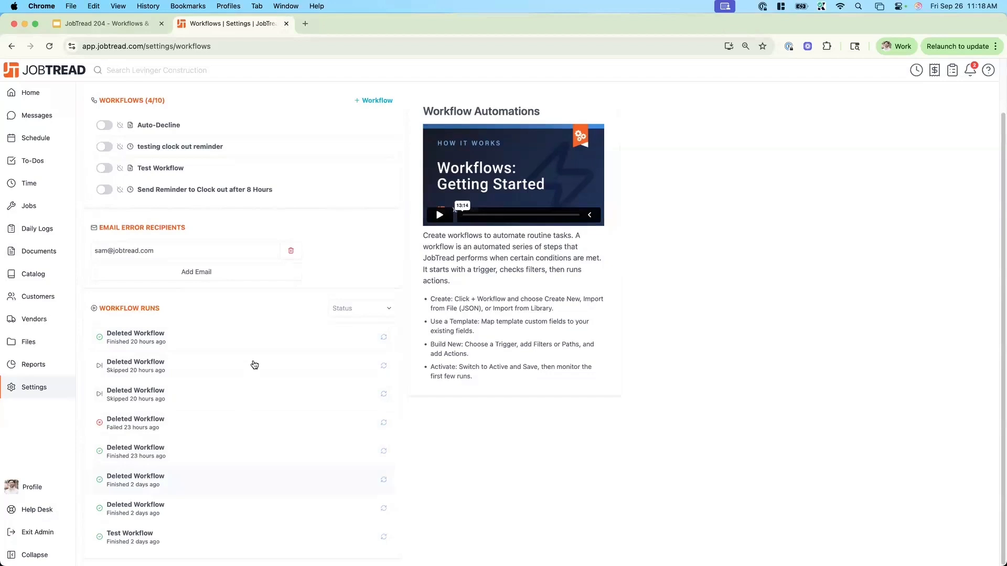
pyautogui.click(352, 309)
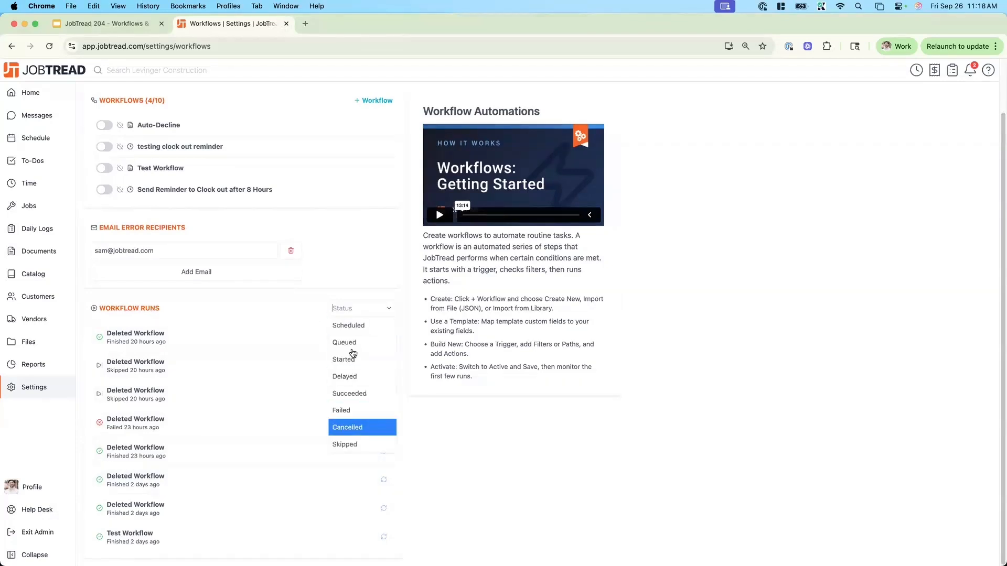
pyautogui.click(279, 326)
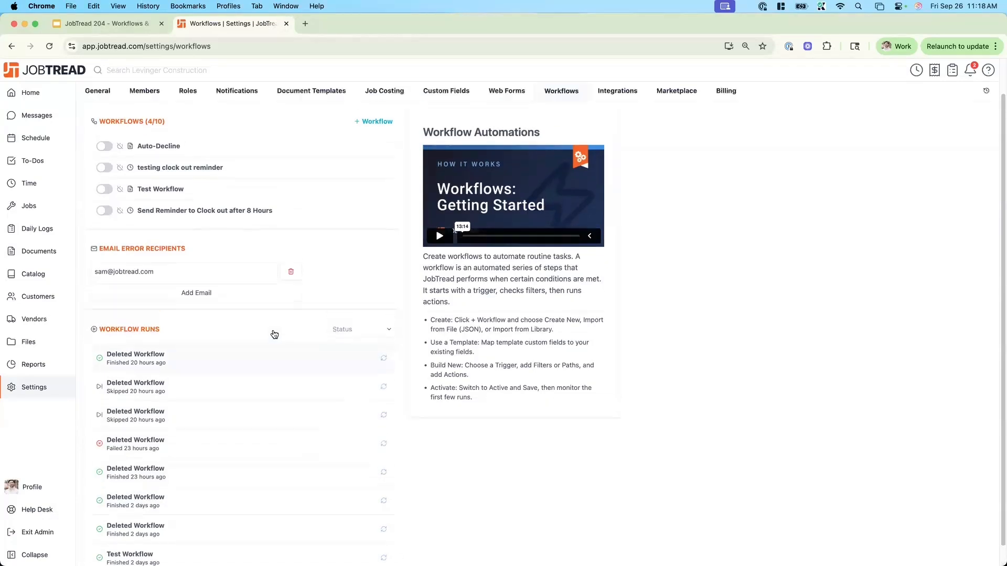
pyautogui.scroll(2, 278, 330)
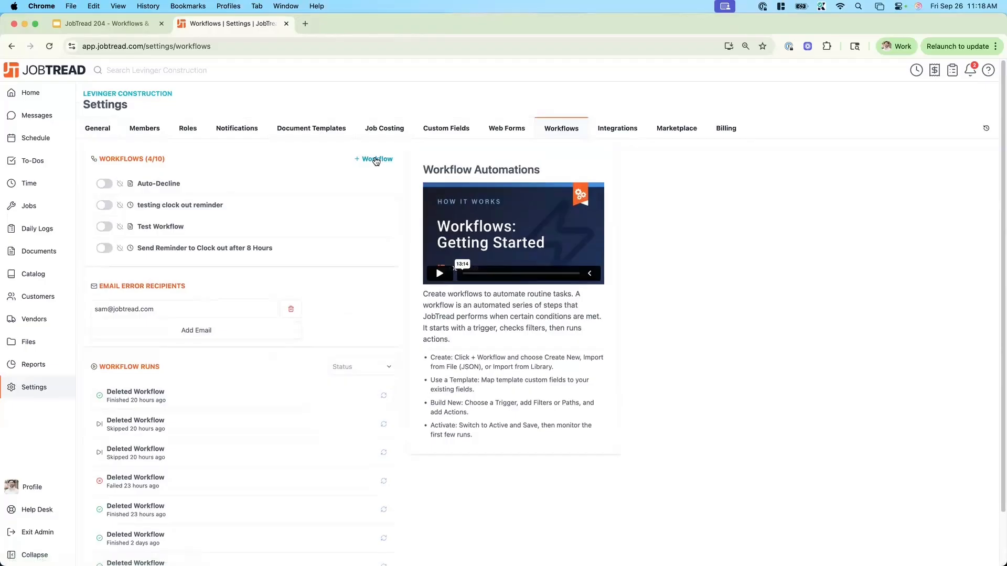
# - Export the workflow "Send Reminder to Clock out after 8 Hours" as a file
pyautogui.click(376, 159)
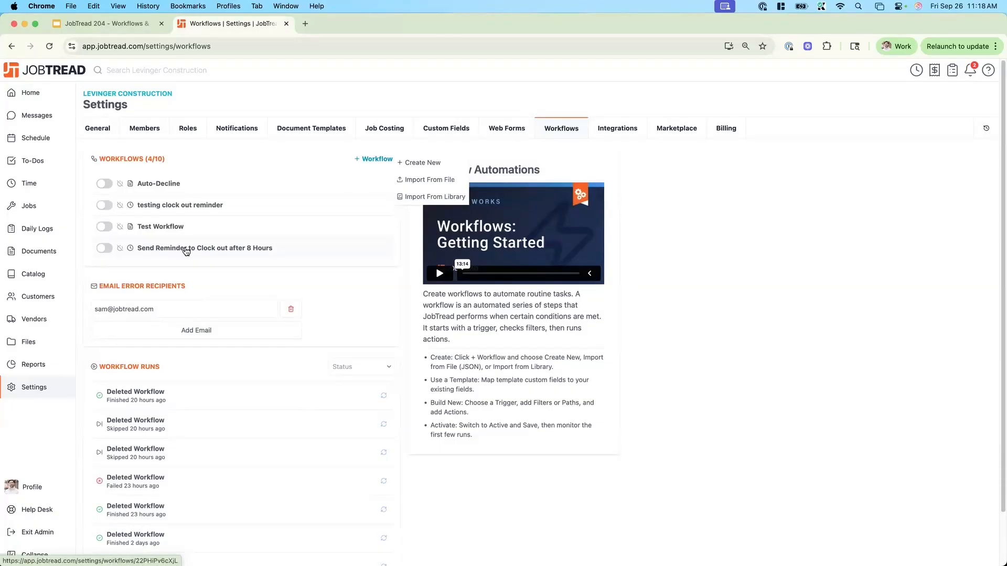
pyautogui.click(228, 249)
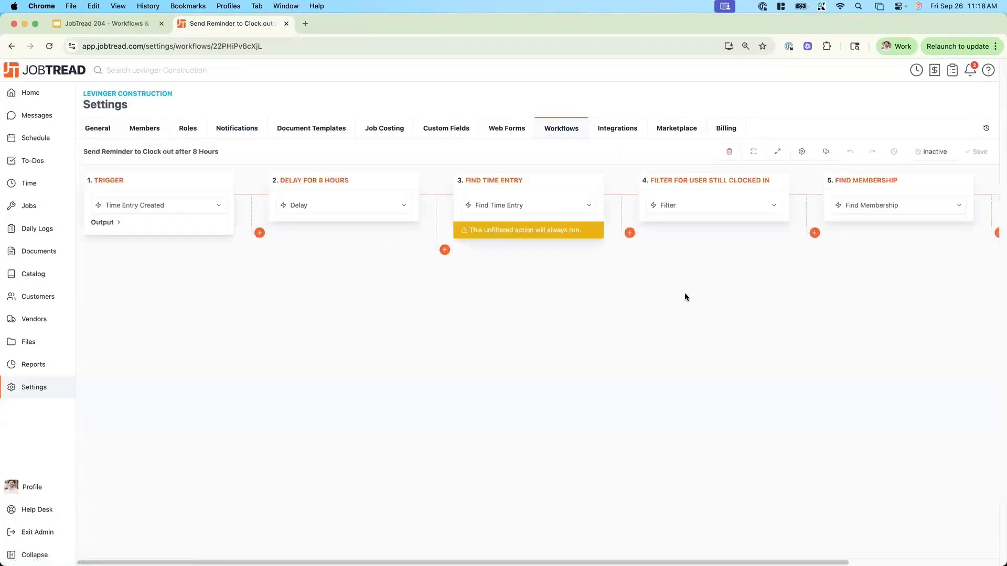
pyautogui.click(822, 153)
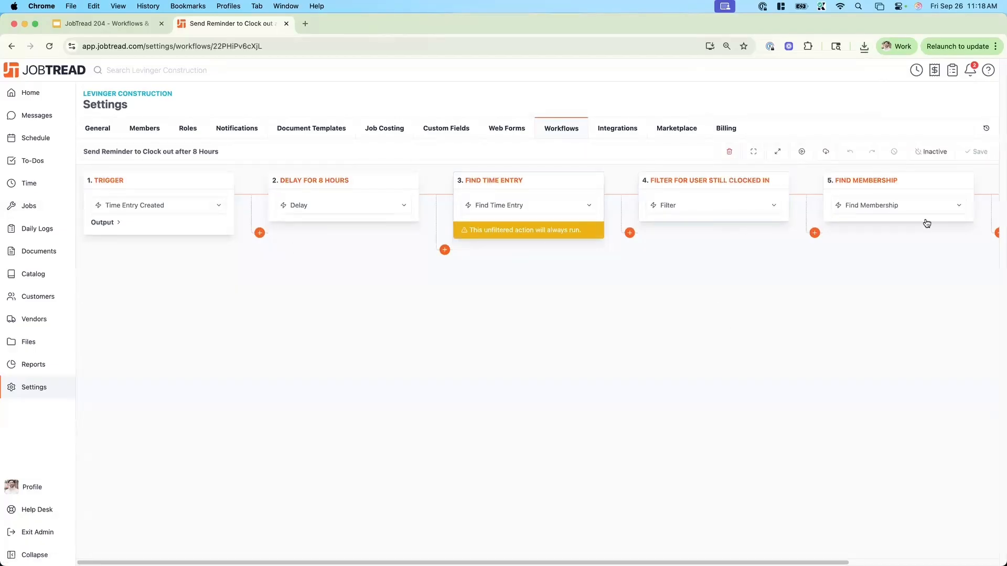
pyautogui.hscroll(3, 922, 221)
pyautogui.hscroll(-3, 921, 221)
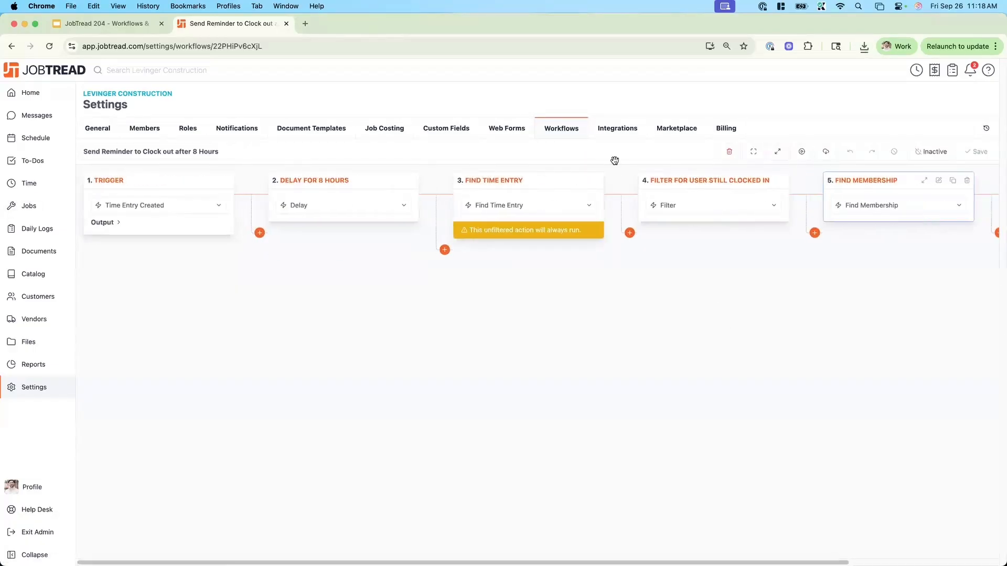
# - View the dialog for importing a workflow from a JSON file and close it without uploading
pyautogui.click(564, 132)
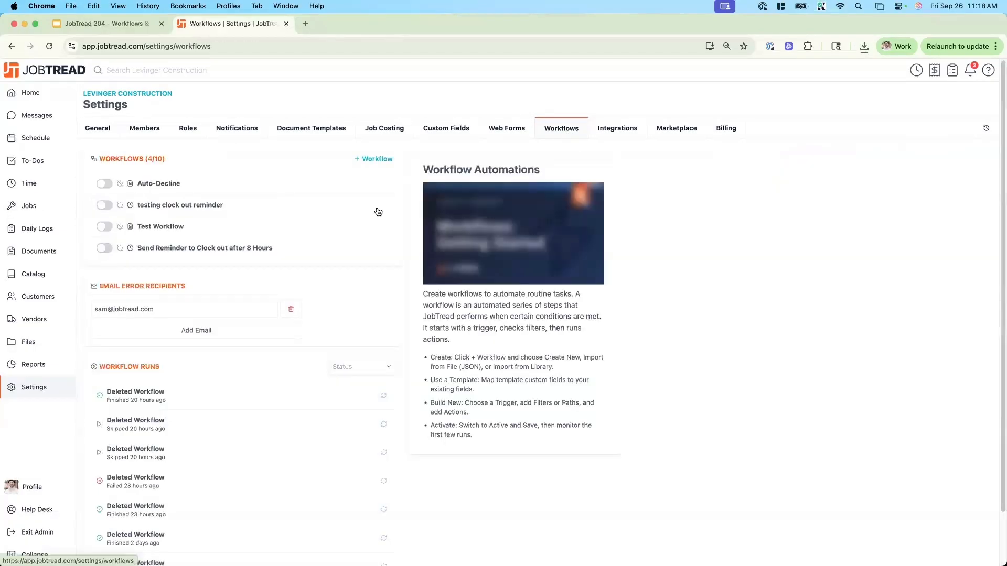
pyautogui.click(372, 160)
pyautogui.click(443, 180)
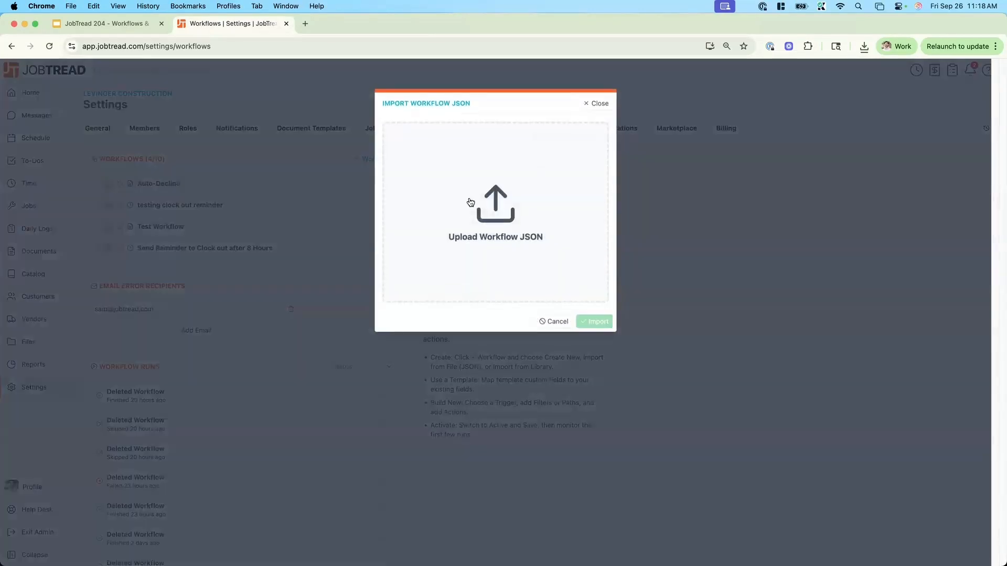
pyautogui.click(597, 104)
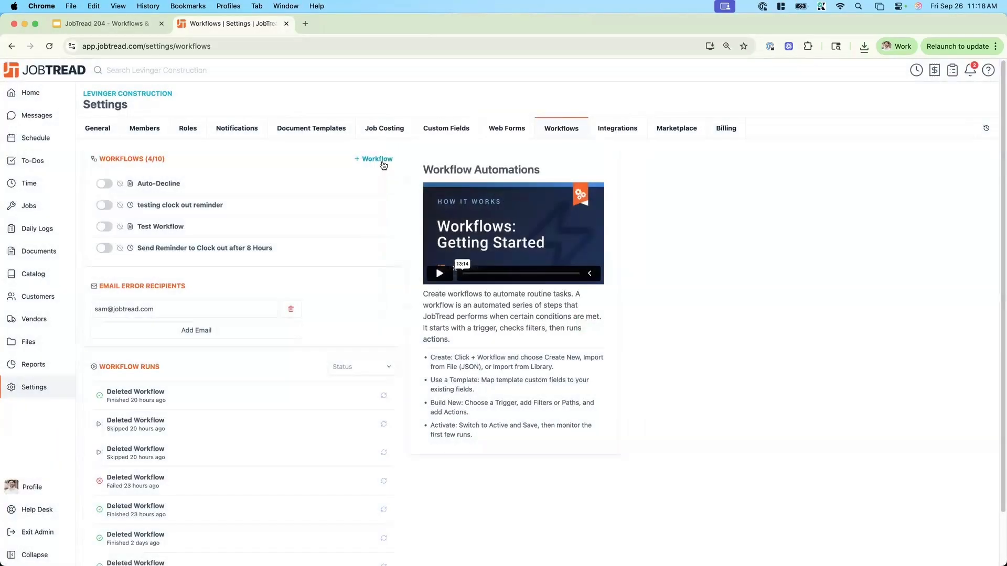
# - Open the workflow library for importing and move the Force Quit Applications window out of the way
pyautogui.click(383, 162)
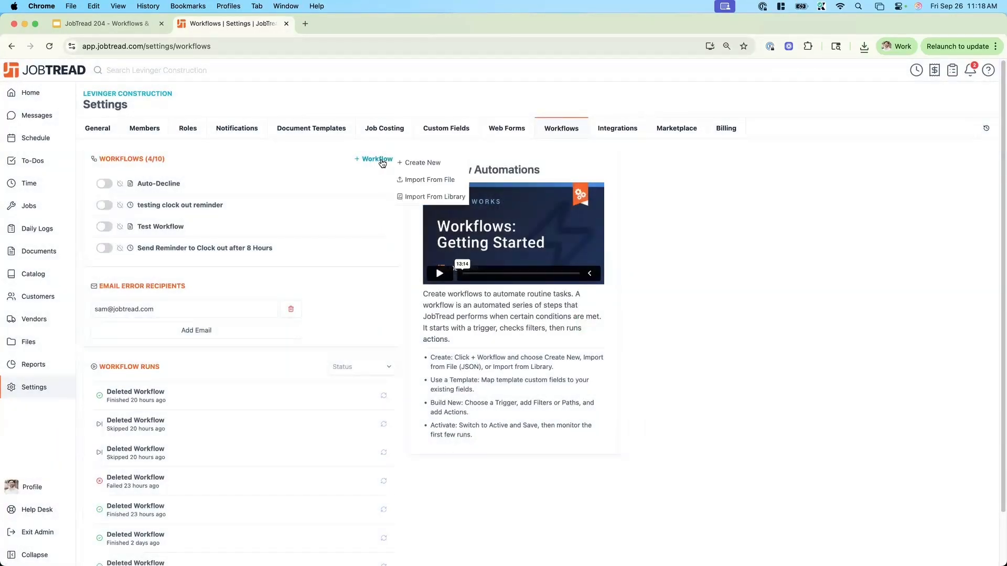
pyautogui.click(420, 200)
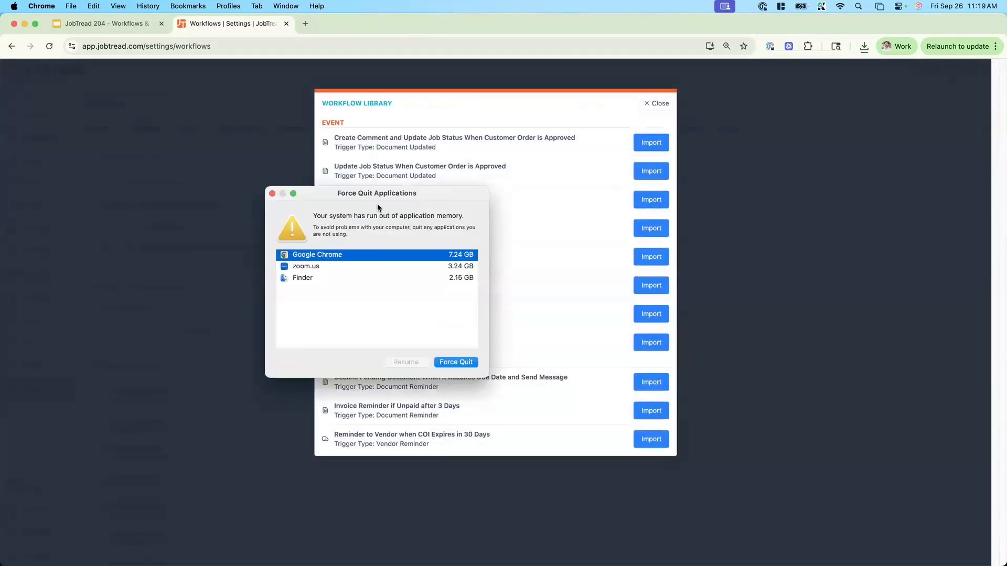
pyautogui.moveTo(379, 197); pyautogui.dragTo(1006, 222)
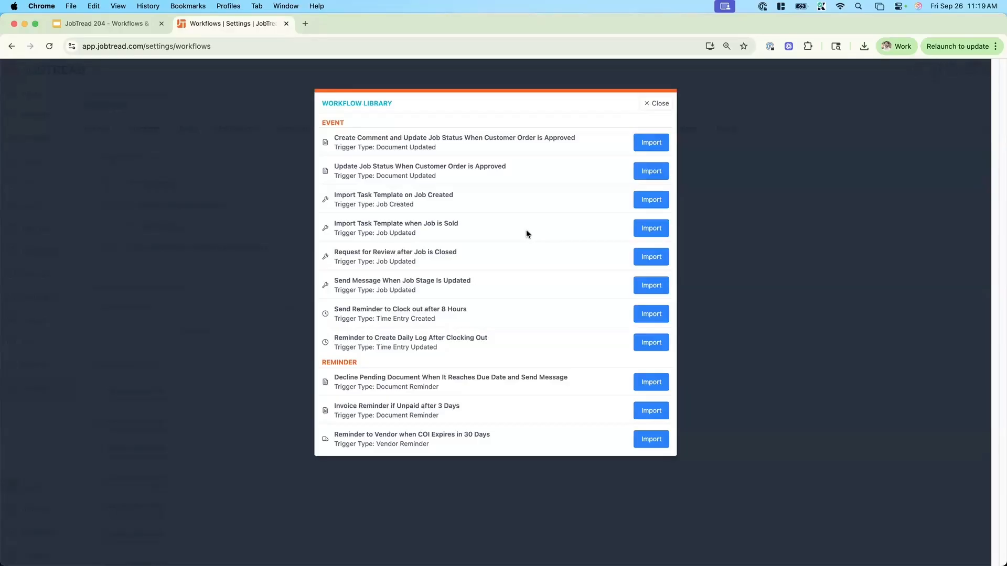
# - Import the "Import Task Template when Job is Sold" workflow from the library, mapping the incoming Status field to Job Status
pyautogui.moveTo(333, 224); pyautogui.dragTo(457, 225)
pyautogui.click(464, 228)
pyautogui.click(651, 228)
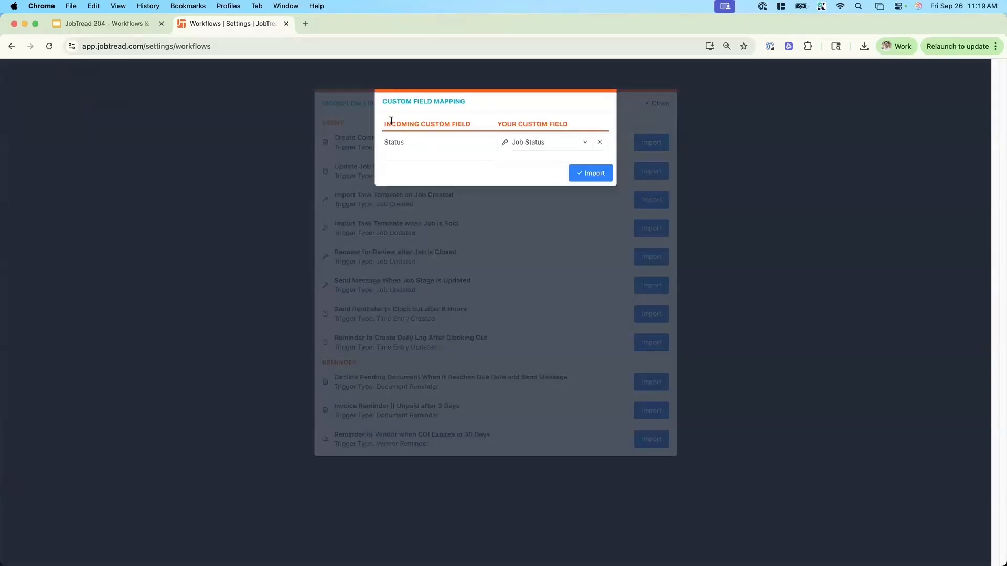
pyautogui.moveTo(383, 143); pyautogui.dragTo(480, 144)
pyautogui.click(510, 142)
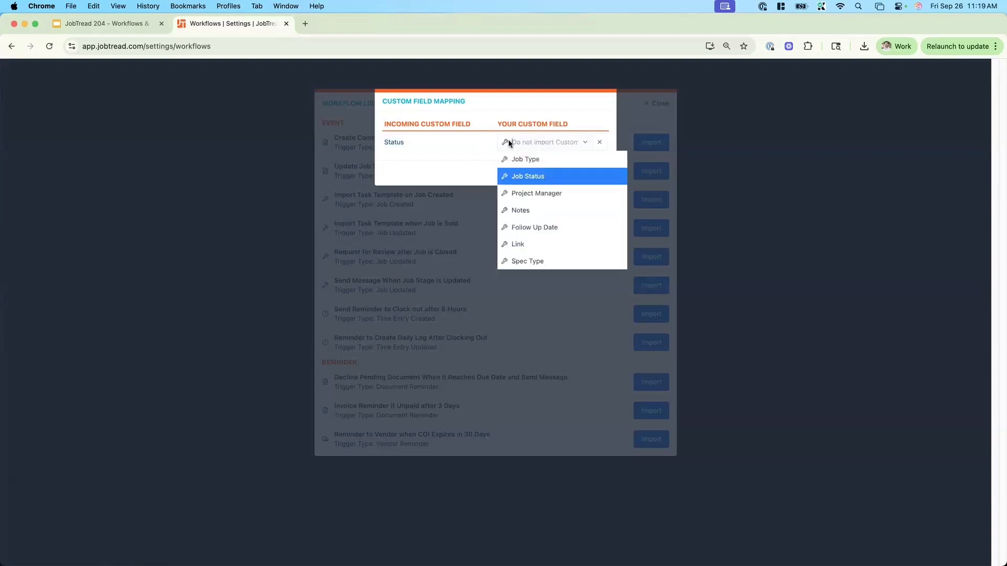
pyautogui.click(535, 177)
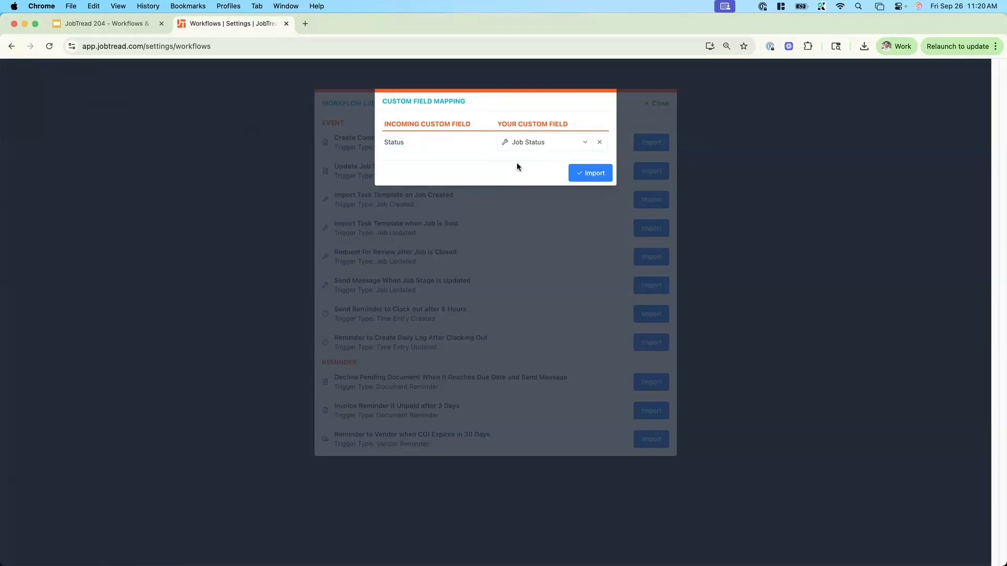
pyautogui.click(592, 175)
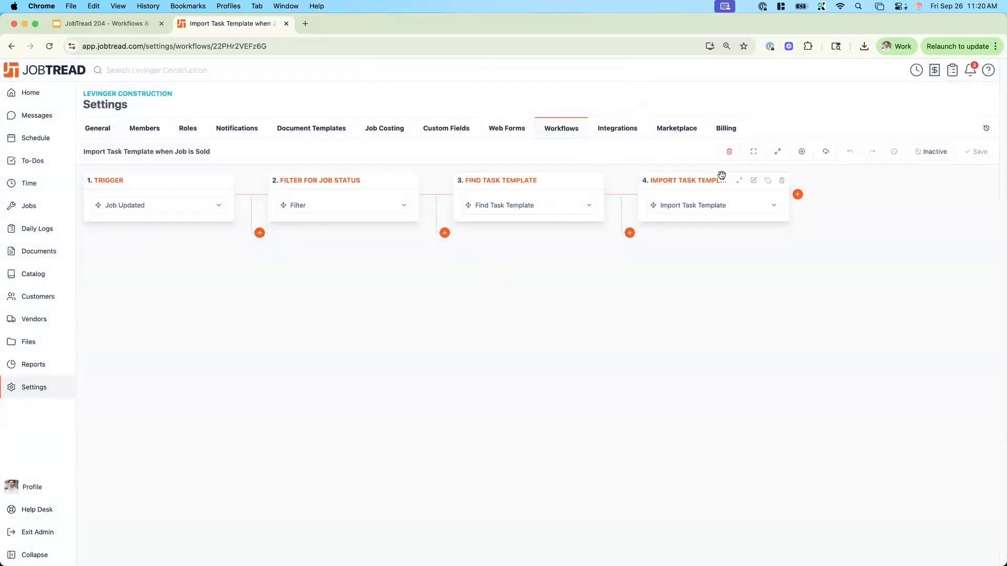
# - Expand all steps of the imported workflow and examine the template name condition in the Find Task Template step
pyautogui.click(777, 153)
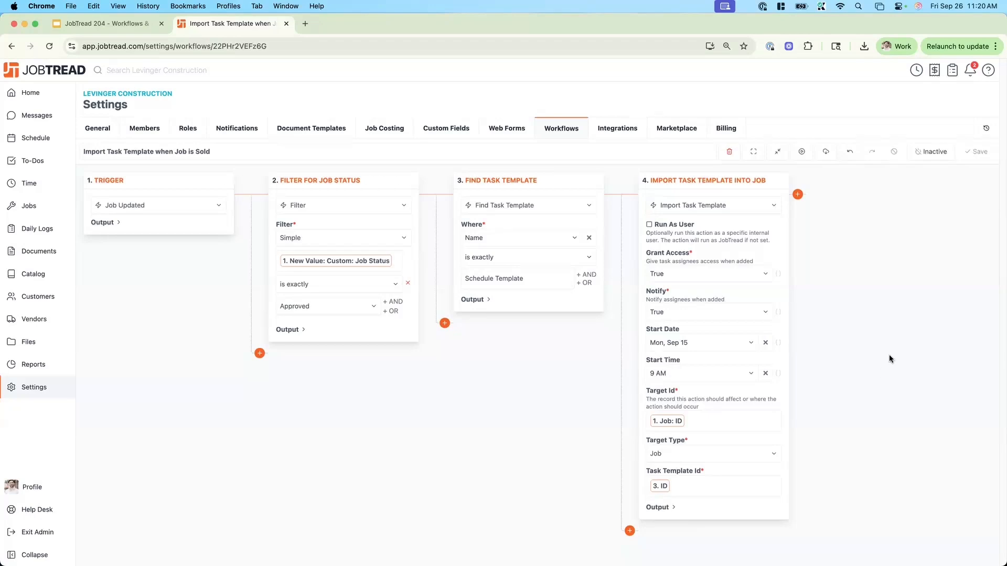
pyautogui.click(533, 279)
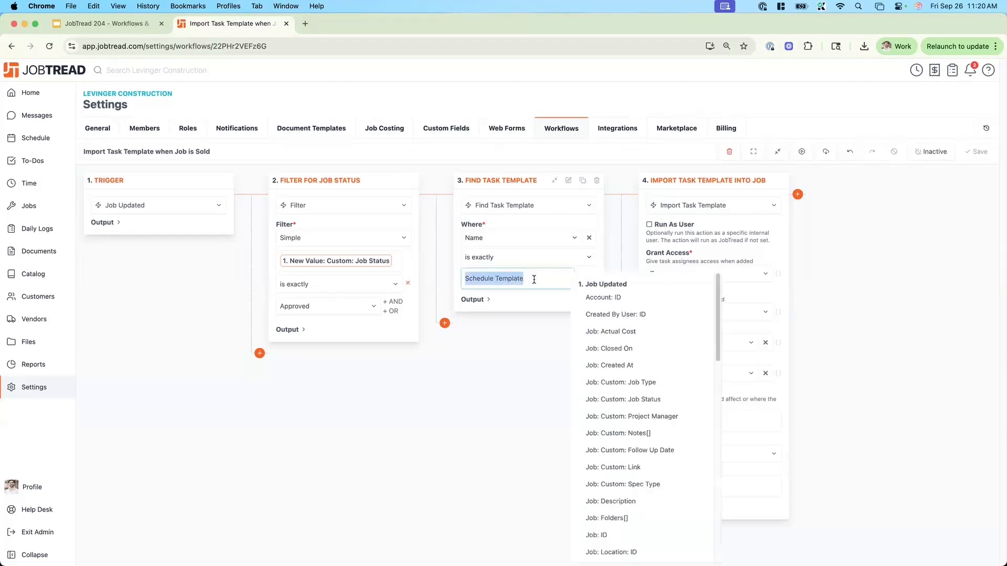
pyautogui.click(520, 330)
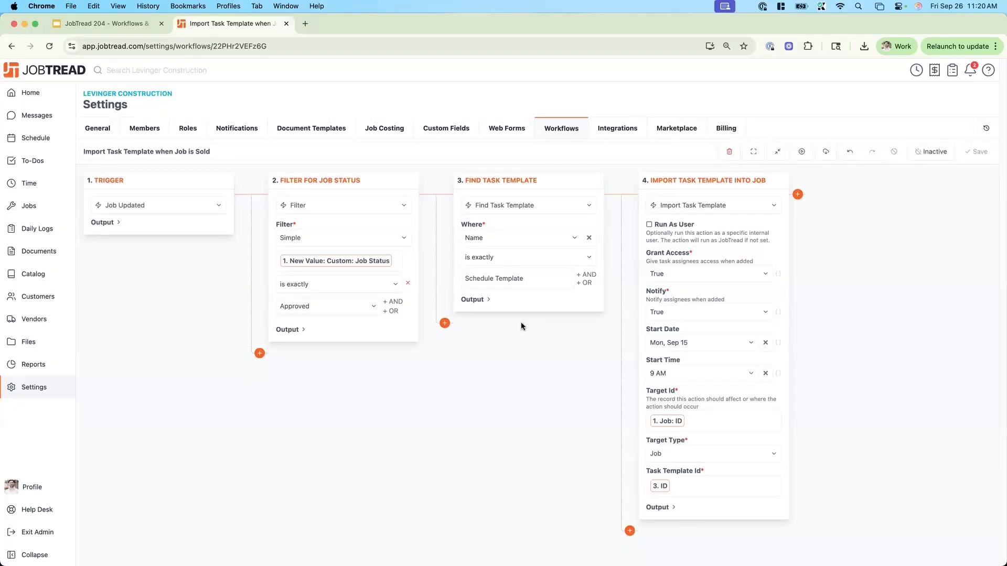
# - Return to the workflow list and create a new blank workflow
pyautogui.click(566, 131)
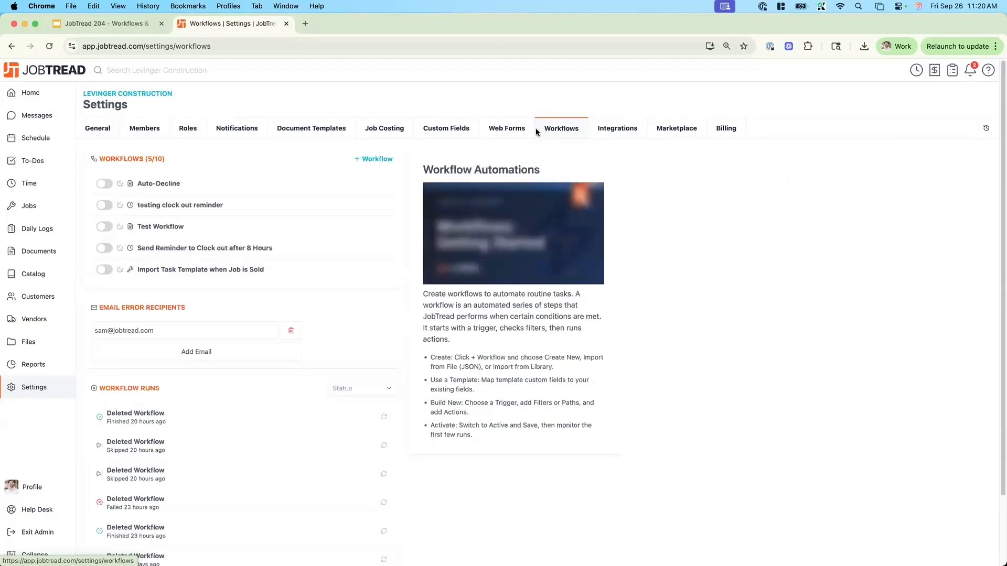
pyautogui.click(373, 162)
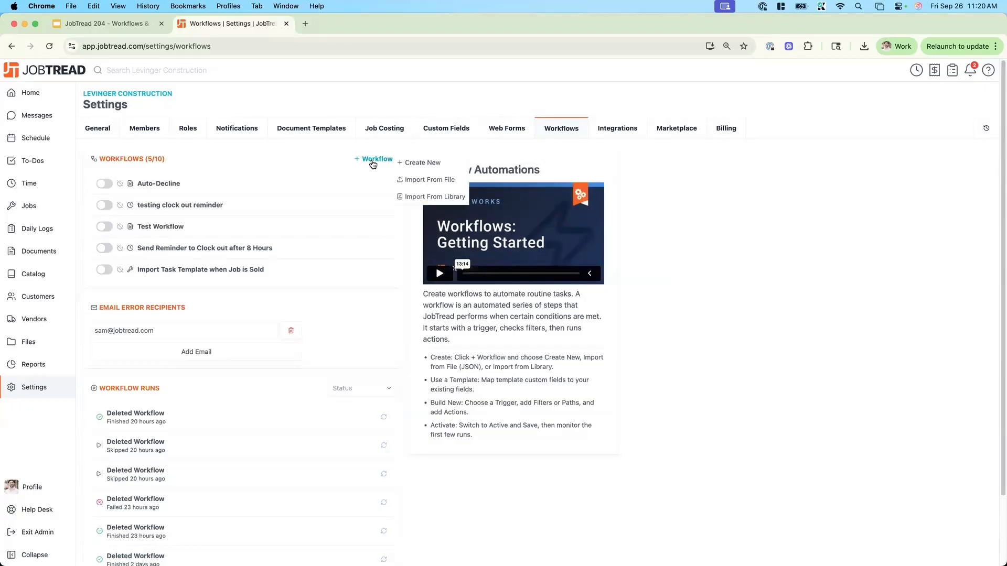
pyautogui.click(452, 163)
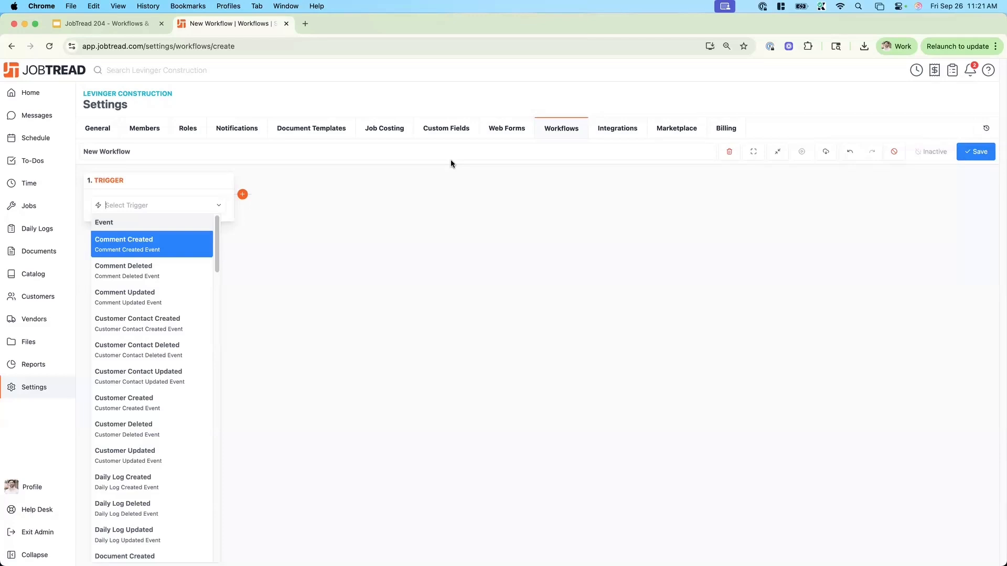
# - Duplicate the browser tab and show the jobs in the Job Status organization view there
pyautogui.rightClick(262, 24)
pyautogui.click(293, 95)
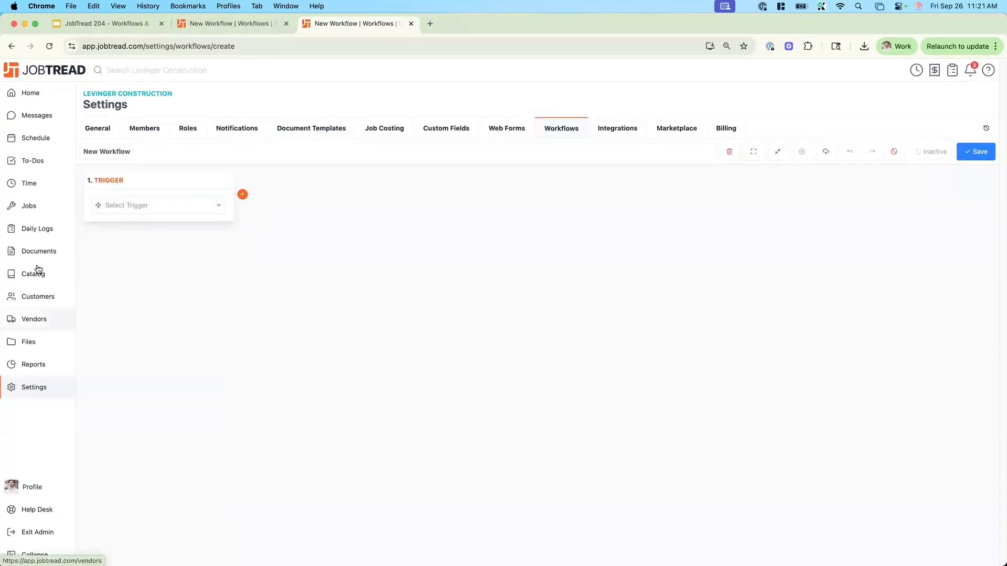
pyautogui.click(29, 207)
pyautogui.click(103, 125)
pyautogui.click(131, 323)
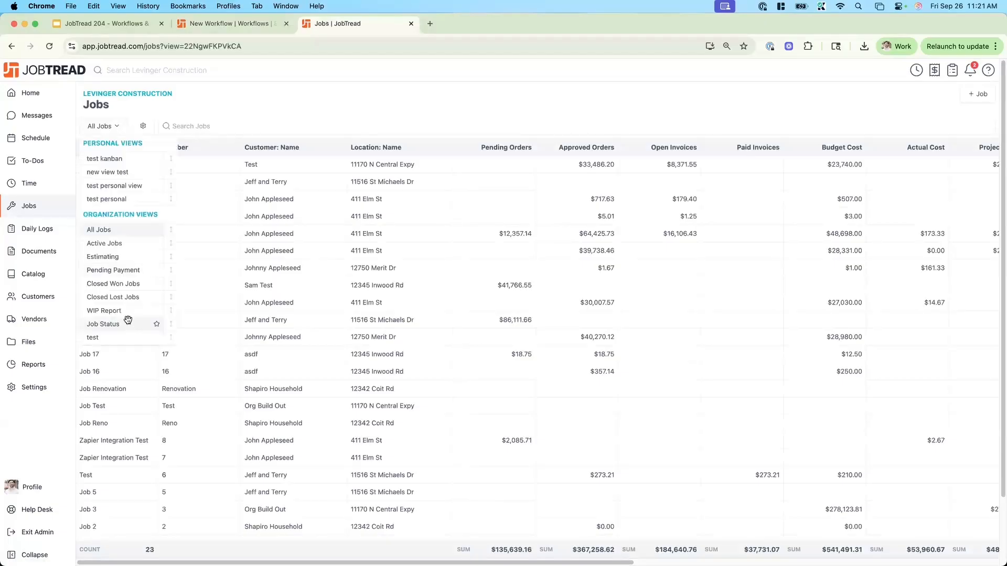
pyautogui.moveTo(209, 201); pyautogui.dragTo(85, 182)
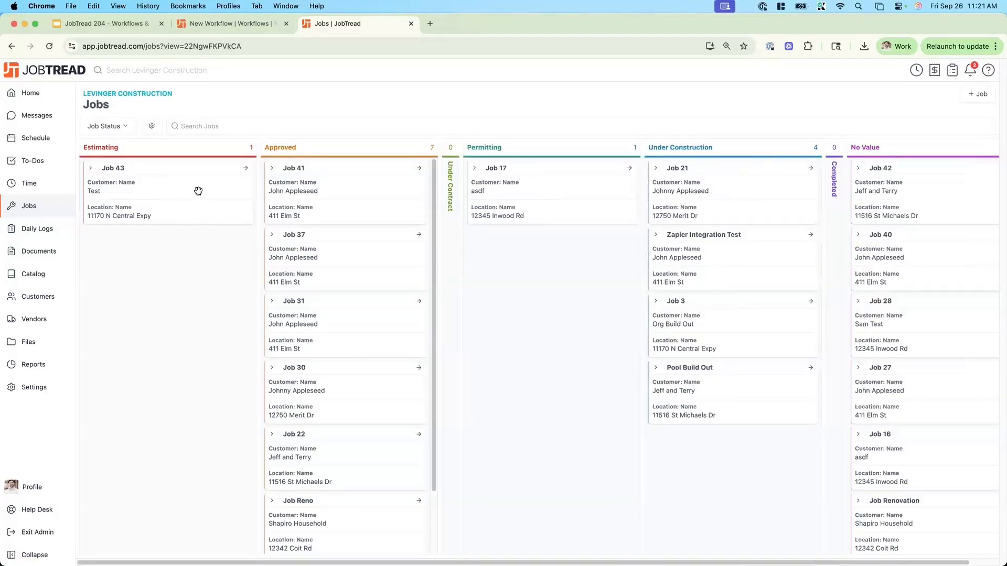
# - Open Job 43 from the Estimating column, then decline and delete its approved proposal
pyautogui.click(246, 167)
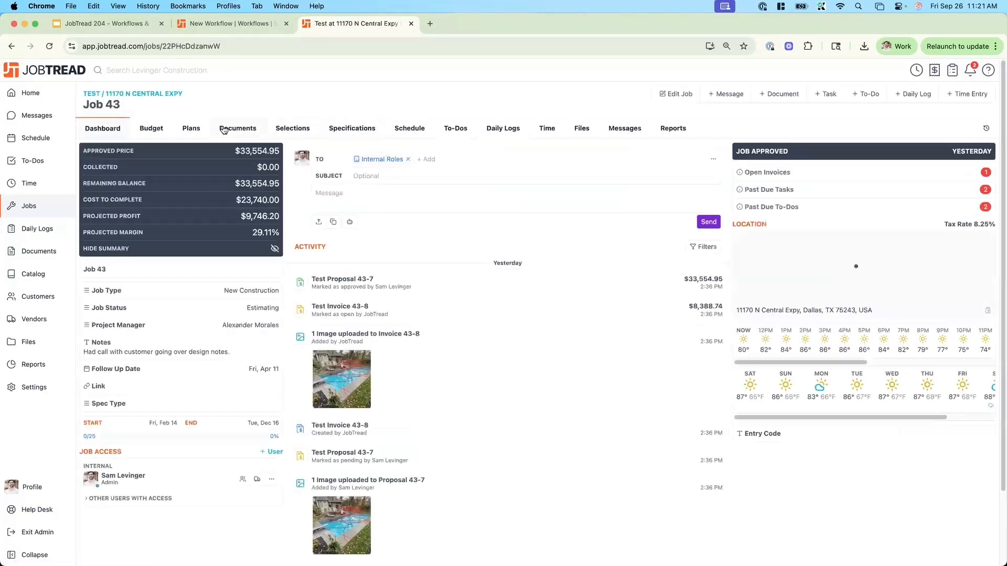
pyautogui.click(223, 129)
pyautogui.click(306, 292)
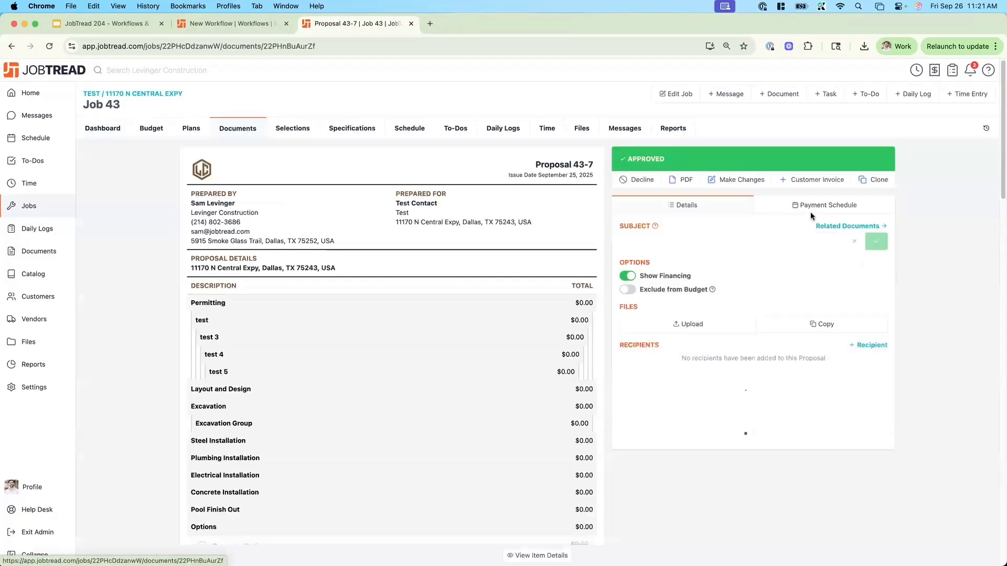
pyautogui.click(645, 178)
pyautogui.click(593, 211)
pyautogui.click(863, 179)
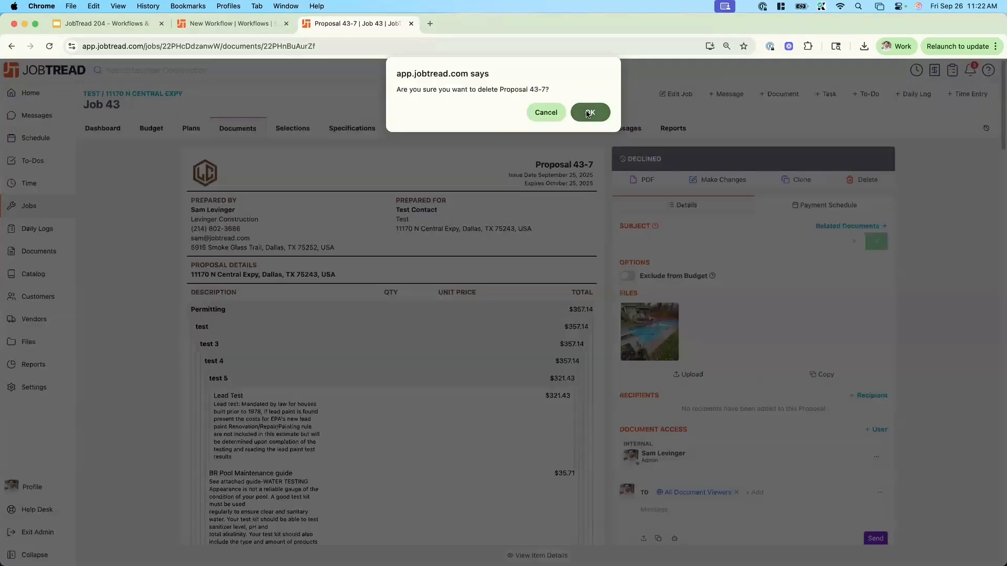
pyautogui.click(588, 113)
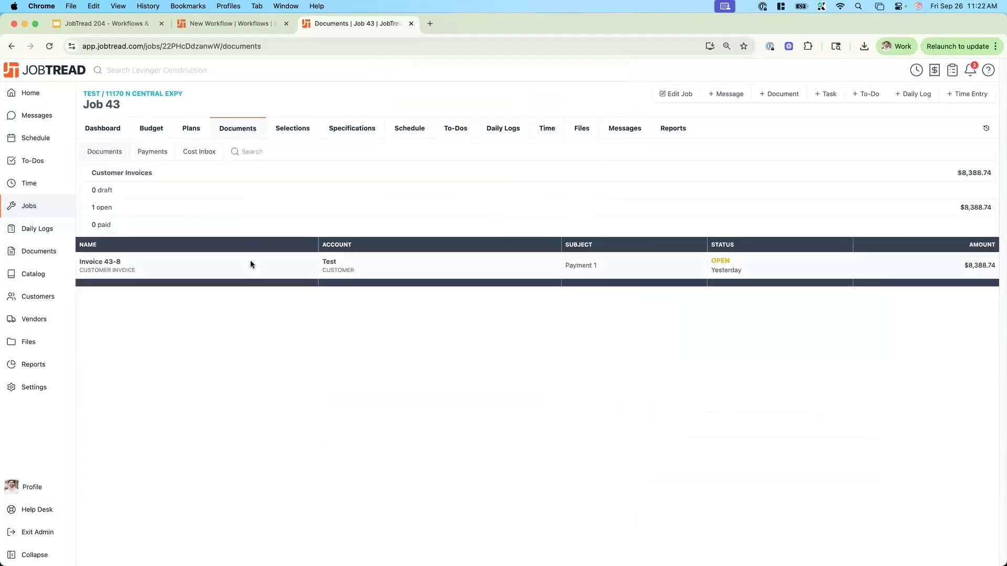
# - Void and delete the open customer invoice of Job 43
pyautogui.click(250, 264)
pyautogui.click(740, 179)
pyautogui.click(605, 211)
pyautogui.click(835, 183)
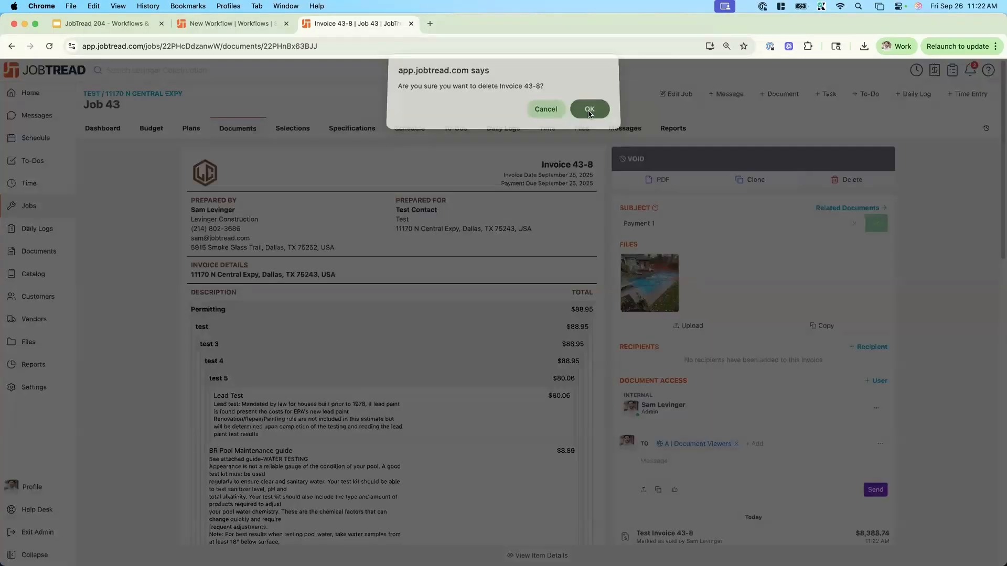
pyautogui.click(589, 111)
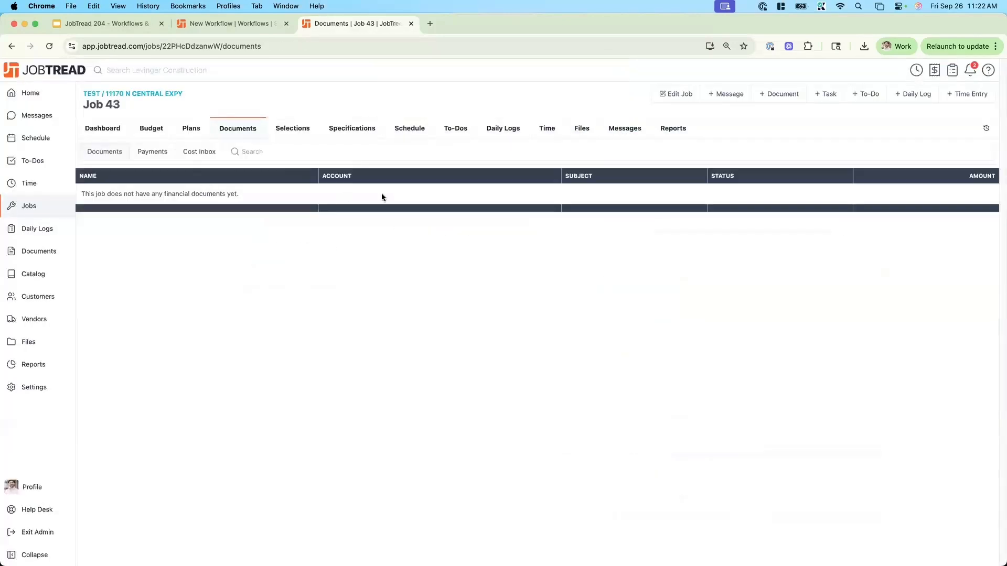
# - Check the dashboard of Job 43 and return to the Job Status view of all jobs
pyautogui.click(111, 131)
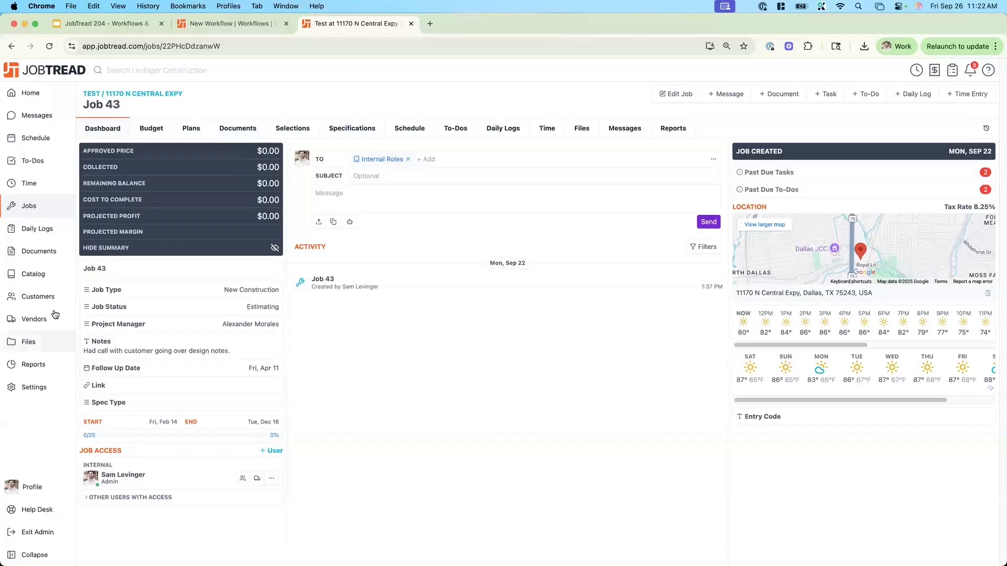
pyautogui.click(47, 212)
pyautogui.click(117, 128)
pyautogui.click(119, 323)
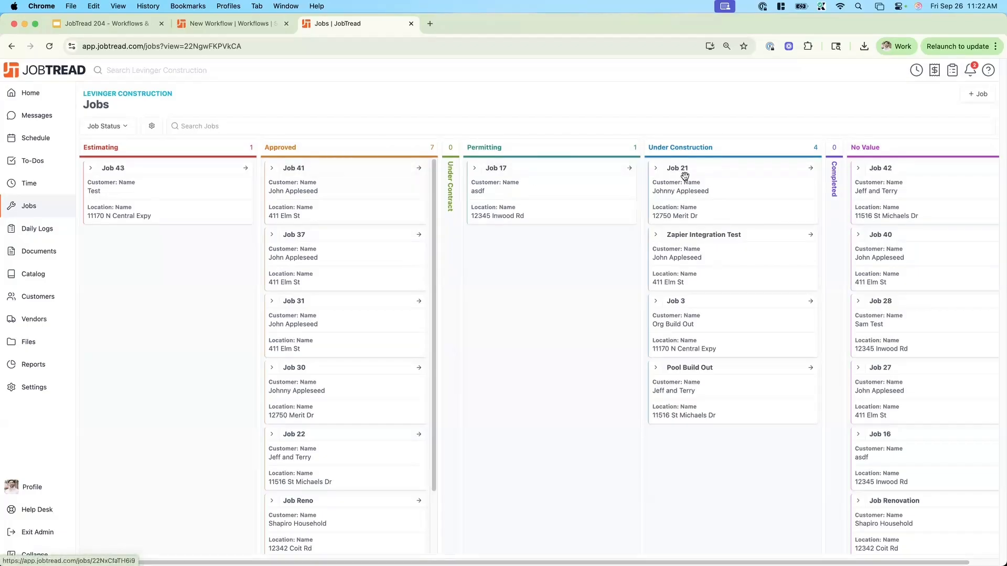
# - Switch back to the new workflow's browser tab, browse the available triggers and set the trigger to Document Updated
pyautogui.click(241, 30)
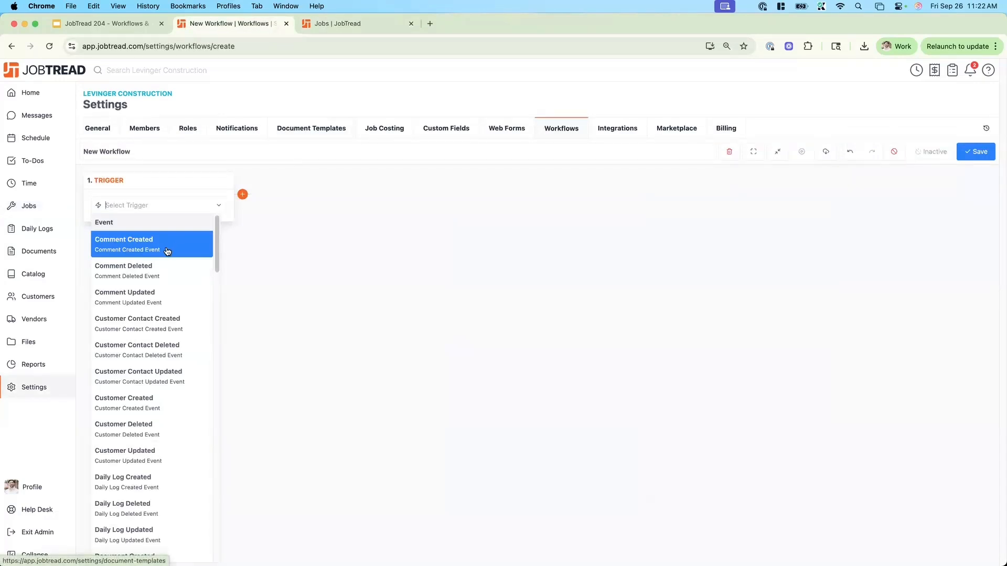
pyautogui.scroll(-20, 162, 309)
pyautogui.scroll(-3, 158, 341)
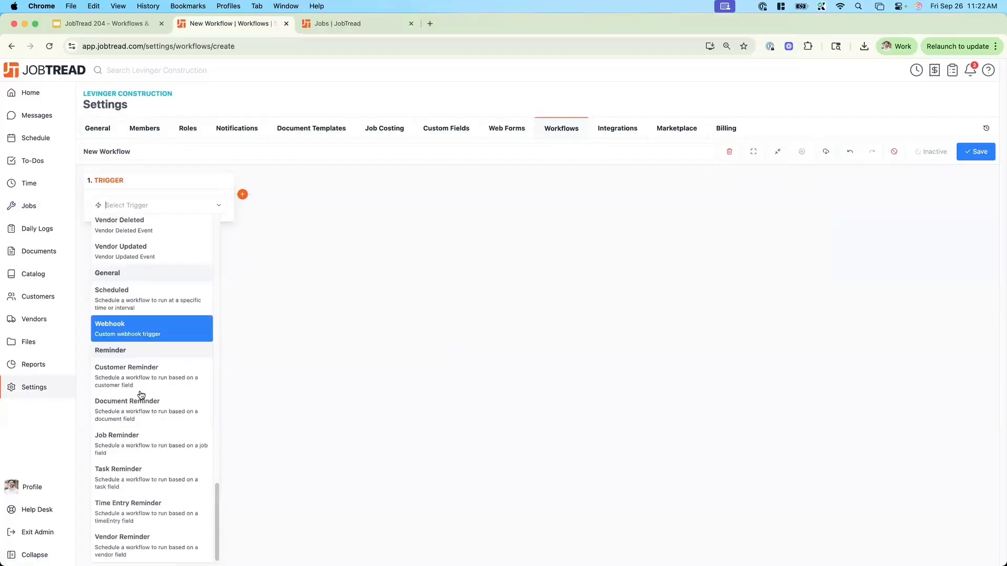
pyautogui.scroll(20, 142, 407)
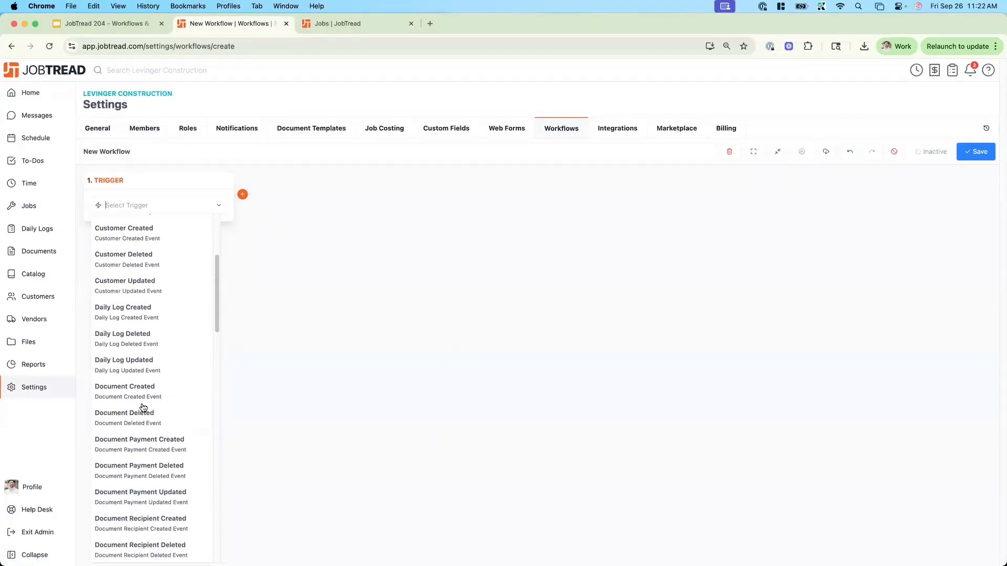
pyautogui.scroll(5, 142, 407)
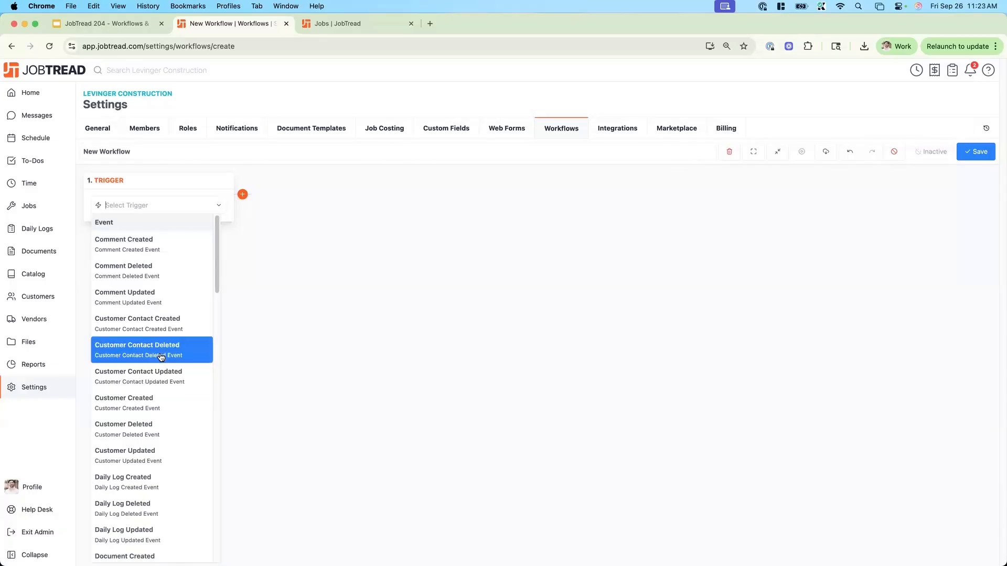
pyautogui.scroll(-1, 171, 294)
pyautogui.scroll(-3, 170, 293)
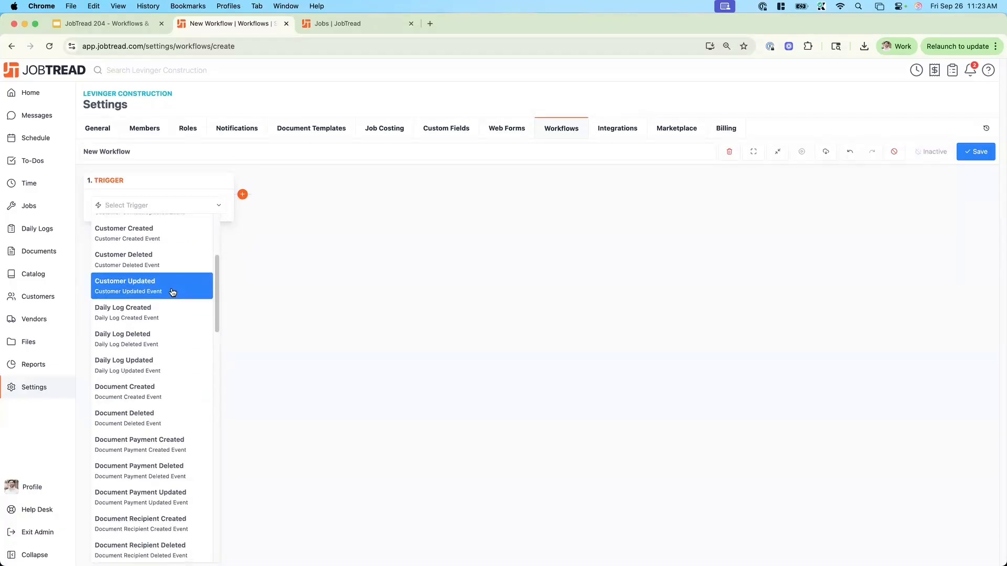
pyautogui.scroll(-1, 172, 292)
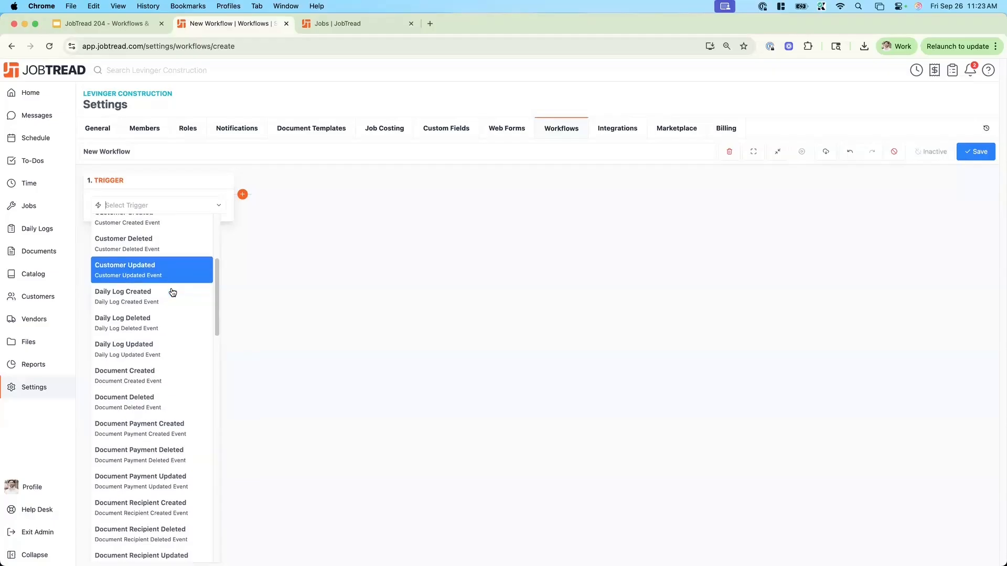
pyautogui.scroll(-5, 173, 292)
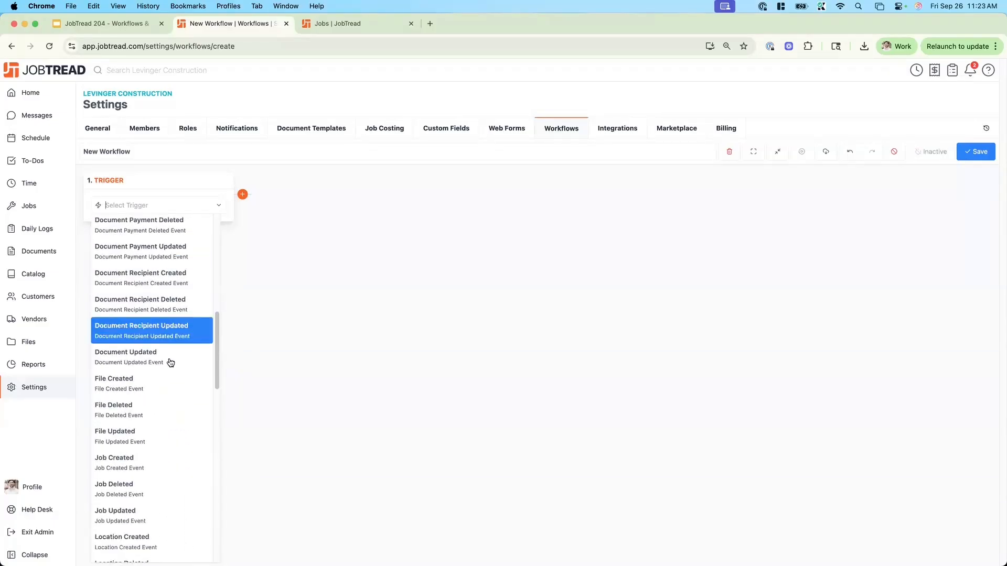
pyautogui.click(175, 361)
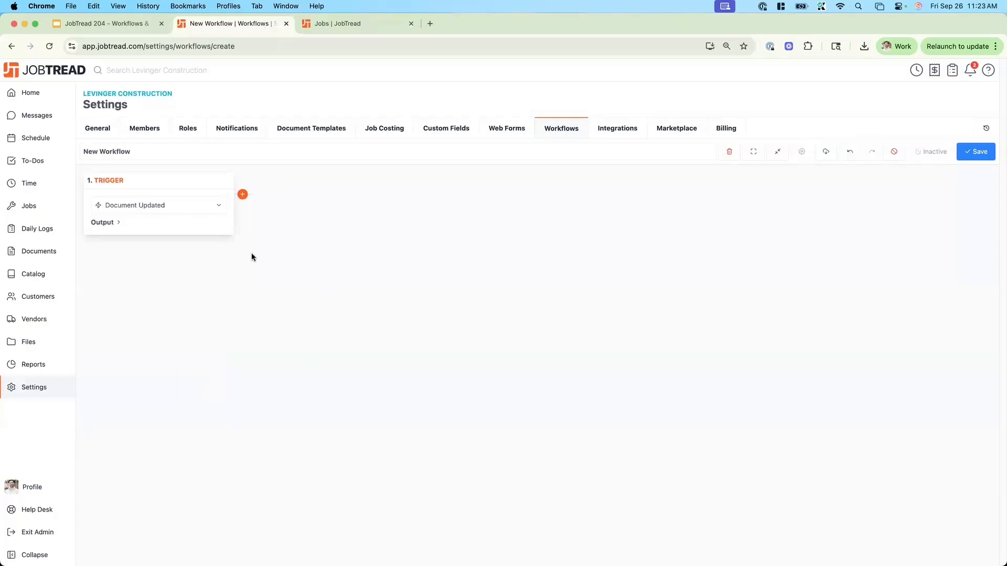
# - Examine the output fields of the Document Updated trigger and collapse them again
pyautogui.click(117, 224)
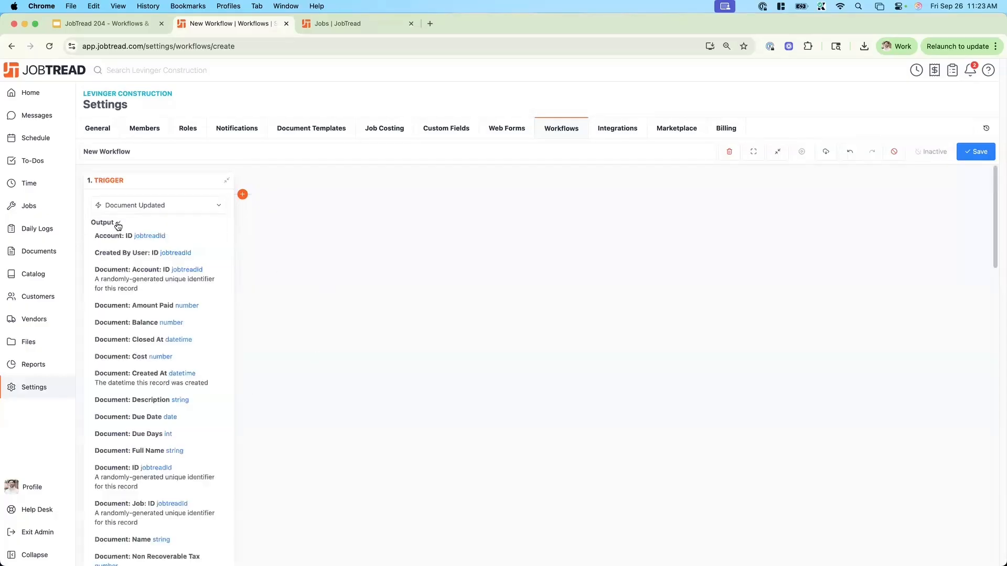
pyautogui.scroll(-6, 180, 333)
pyautogui.scroll(-12, 176, 341)
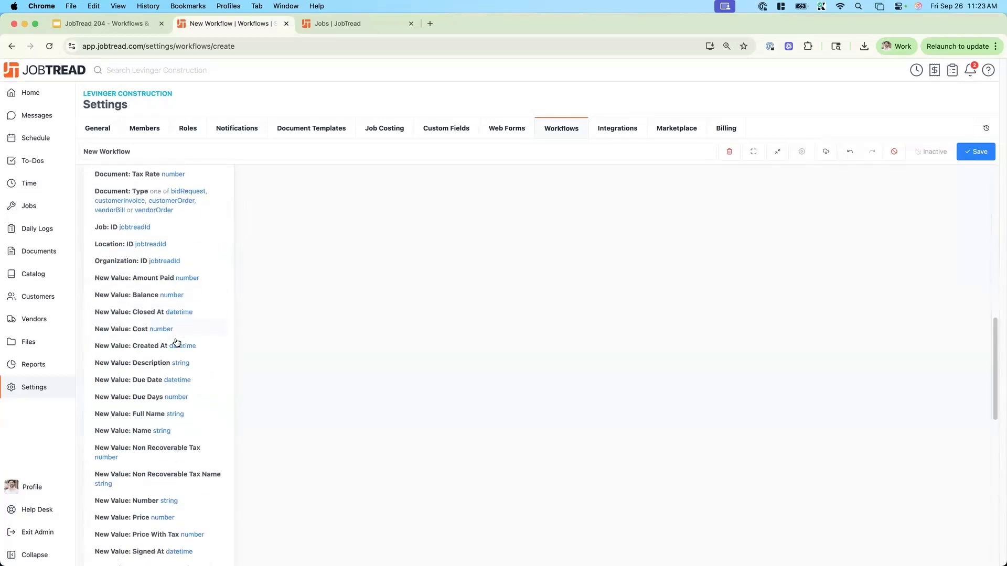
pyautogui.scroll(18, 175, 346)
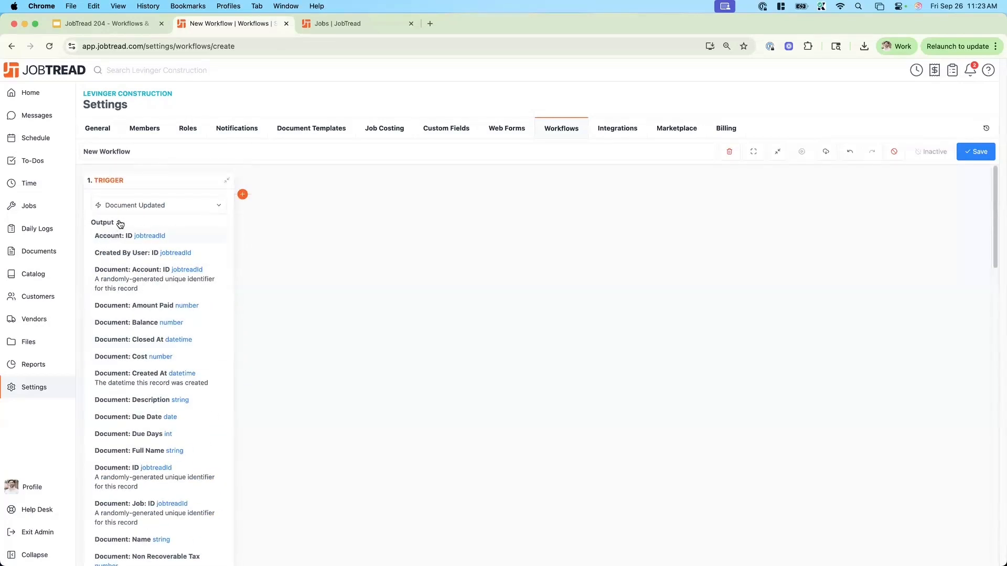
pyautogui.click(119, 223)
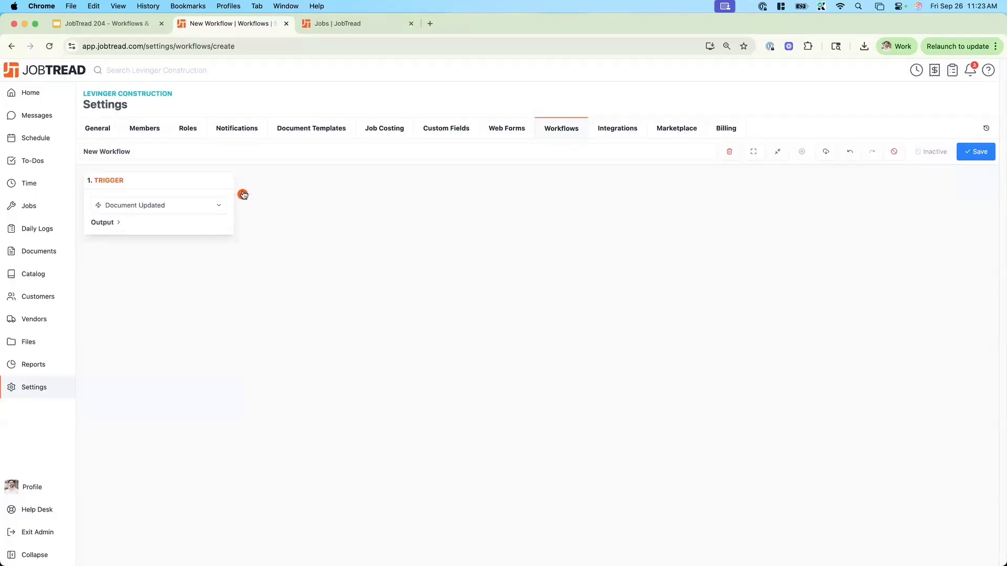
# - Add an action after the Document Updated trigger, browse the available actions and set it to Update Job
pyautogui.click(242, 195)
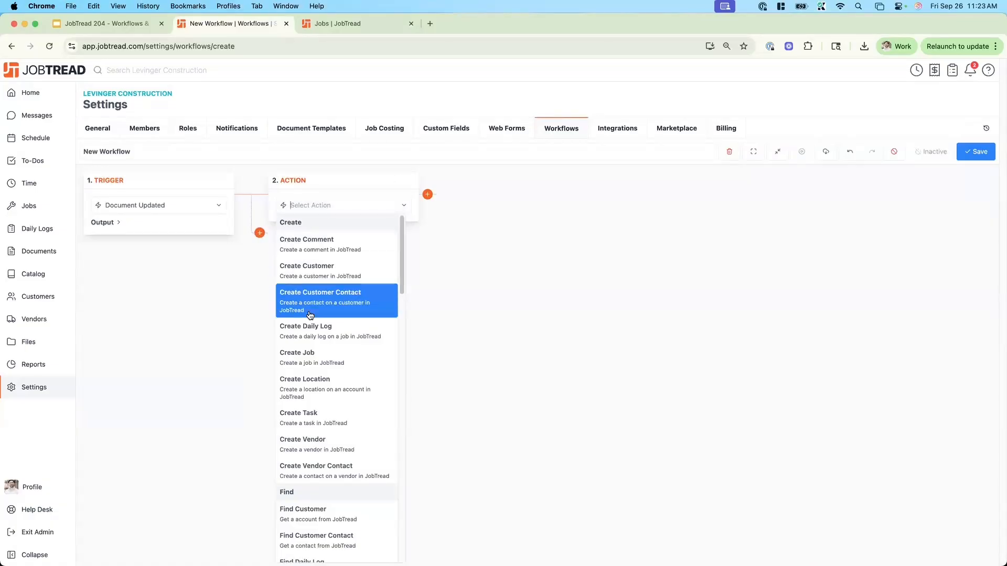
pyautogui.scroll(-3, 309, 315)
pyautogui.scroll(3, 312, 314)
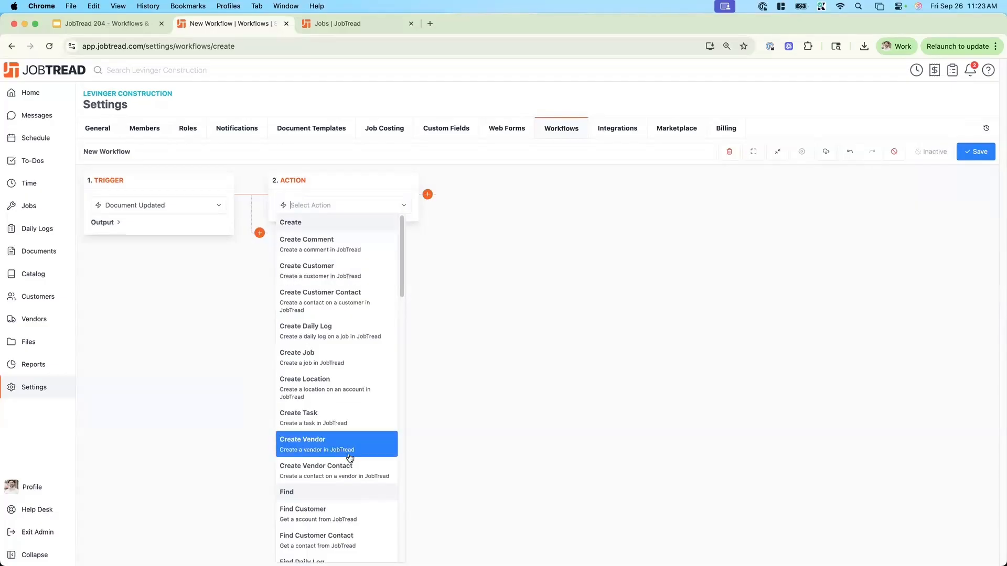
pyautogui.scroll(-1, 354, 428)
pyautogui.scroll(-10, 355, 428)
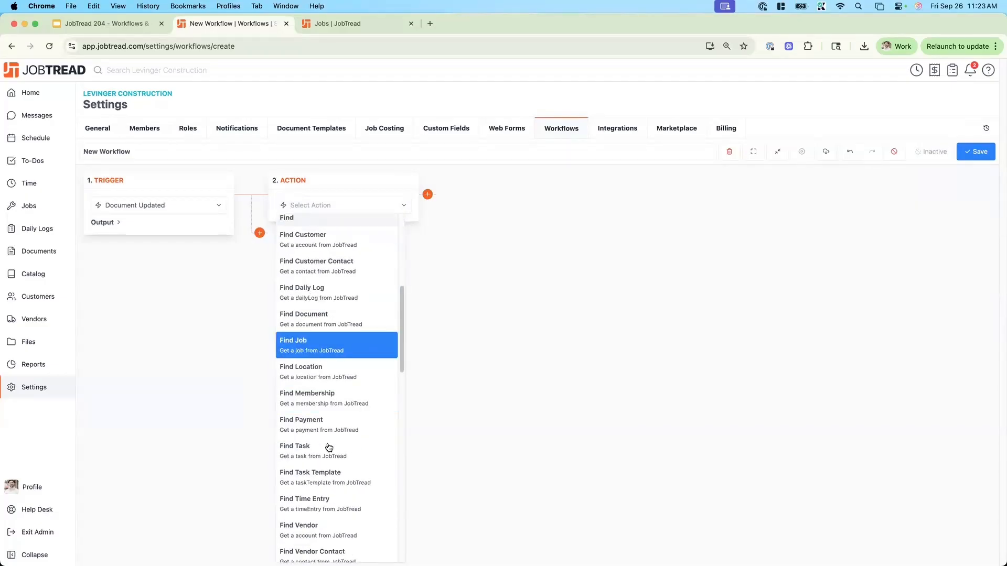
pyautogui.scroll(-4, 329, 449)
pyautogui.scroll(-10, 329, 448)
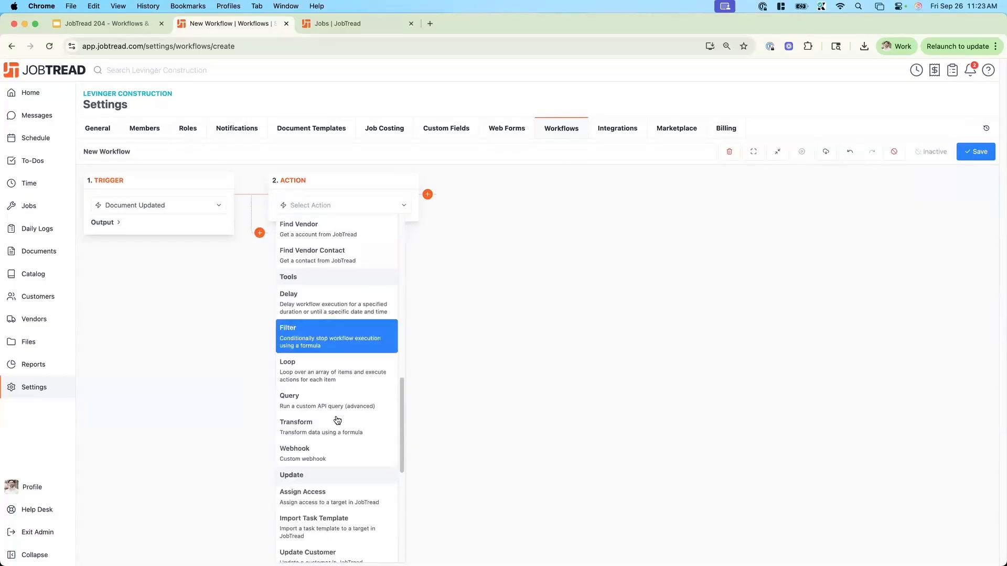
pyautogui.scroll(-9, 338, 419)
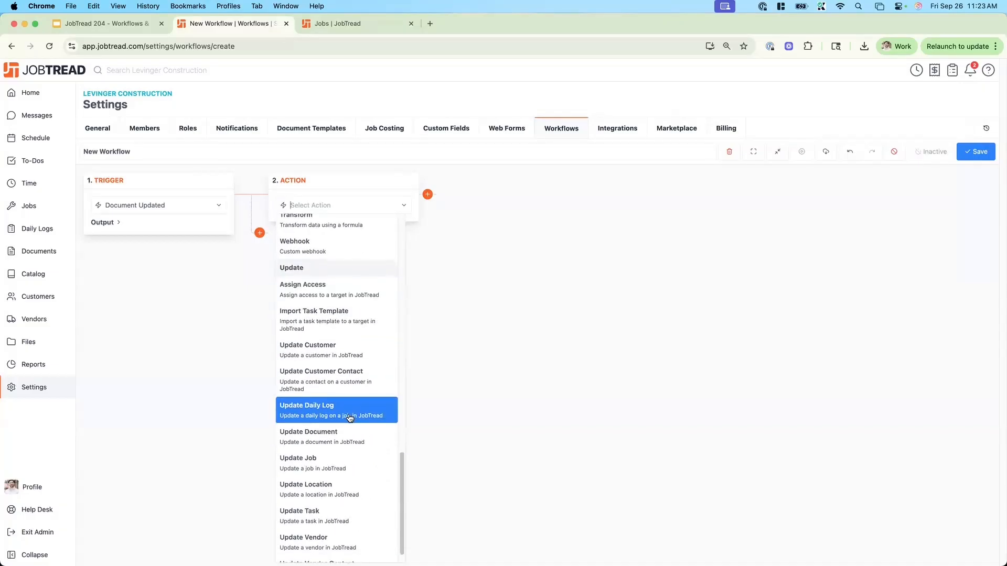
pyautogui.scroll(-2, 350, 418)
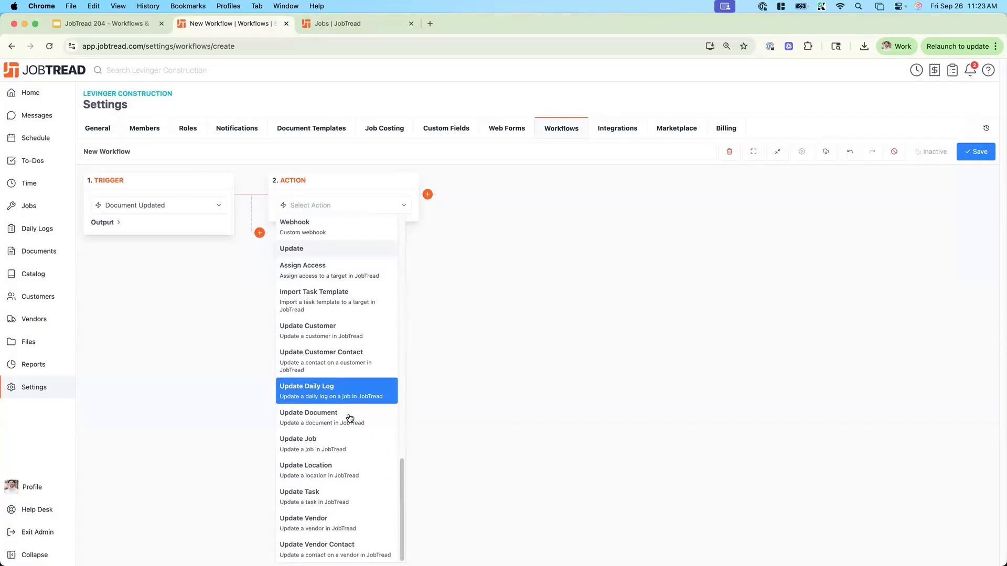
pyautogui.click(361, 444)
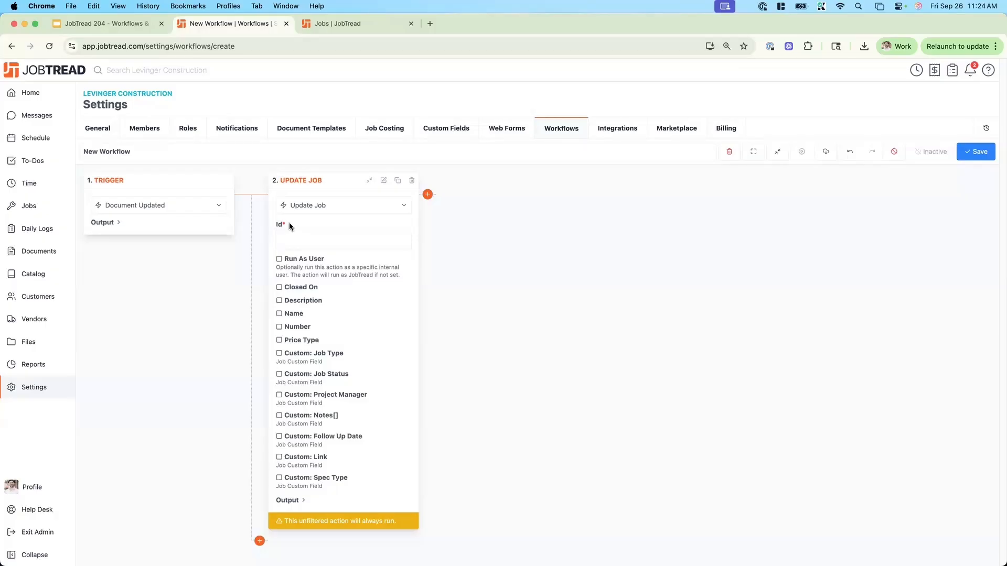
# - Set the Update Job action's Id to the Job: ID output of the Document Updated trigger
pyautogui.click(320, 237)
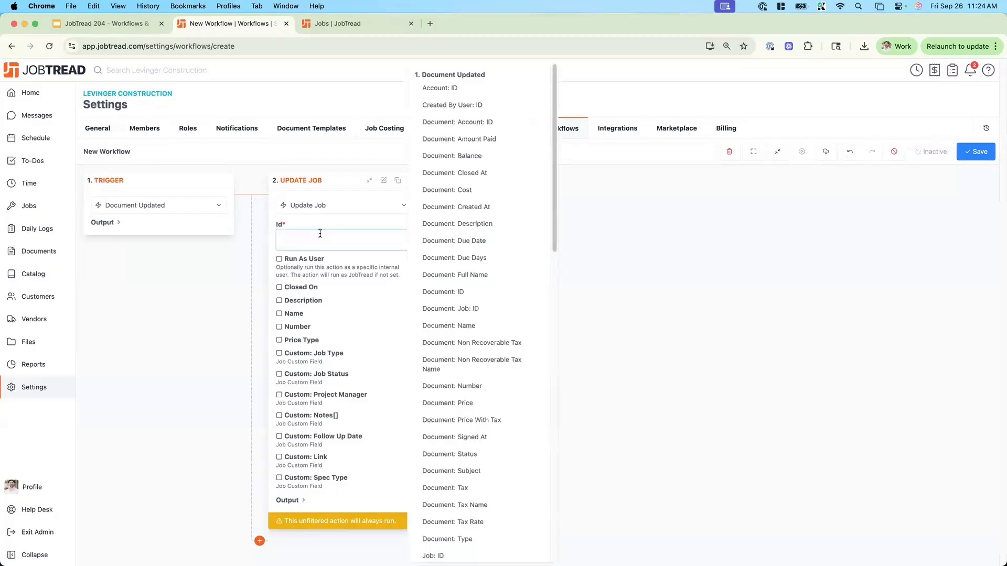
pyautogui.click(307, 217)
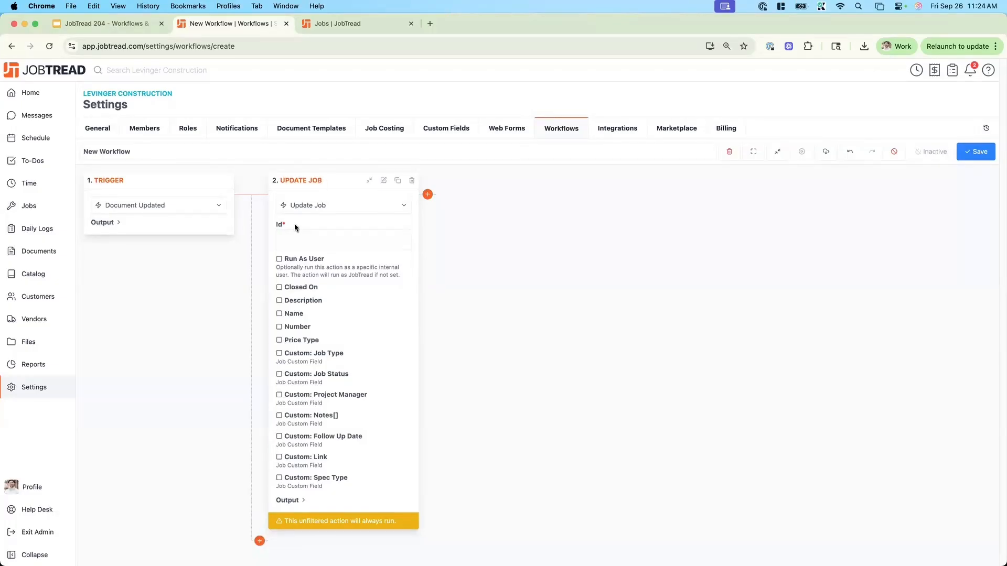
pyautogui.click(305, 240)
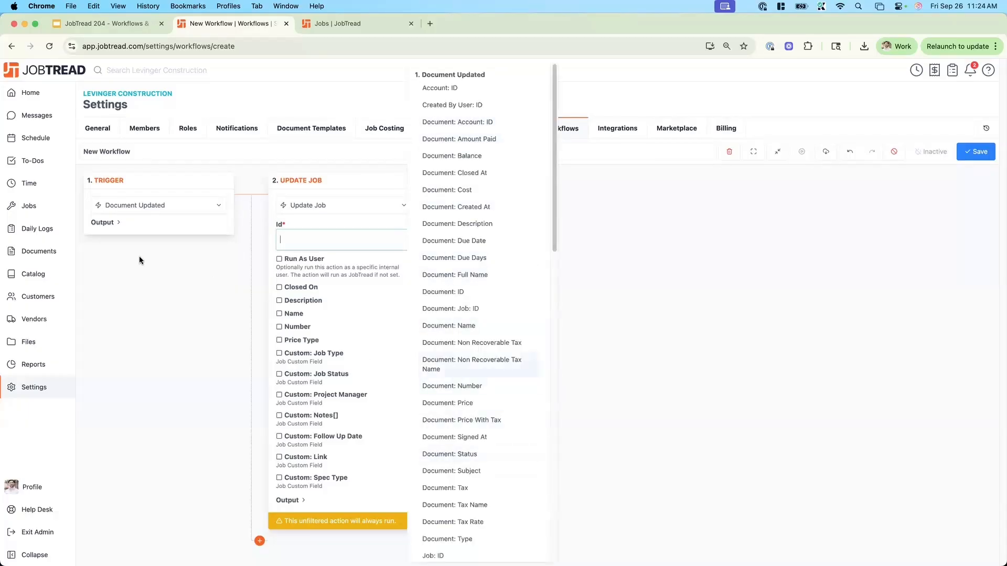
pyautogui.click(111, 222)
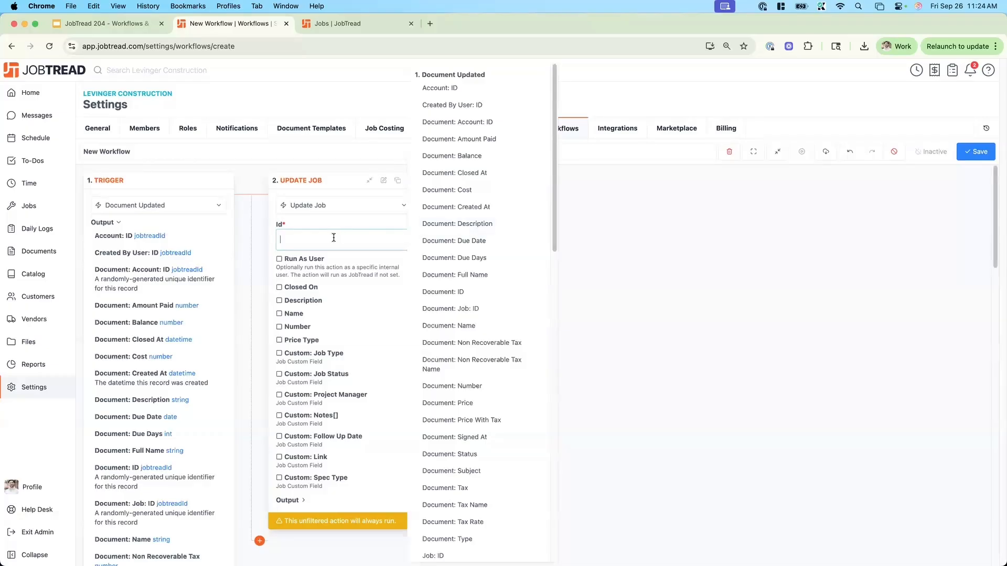
pyautogui.scroll(-15, 477, 325)
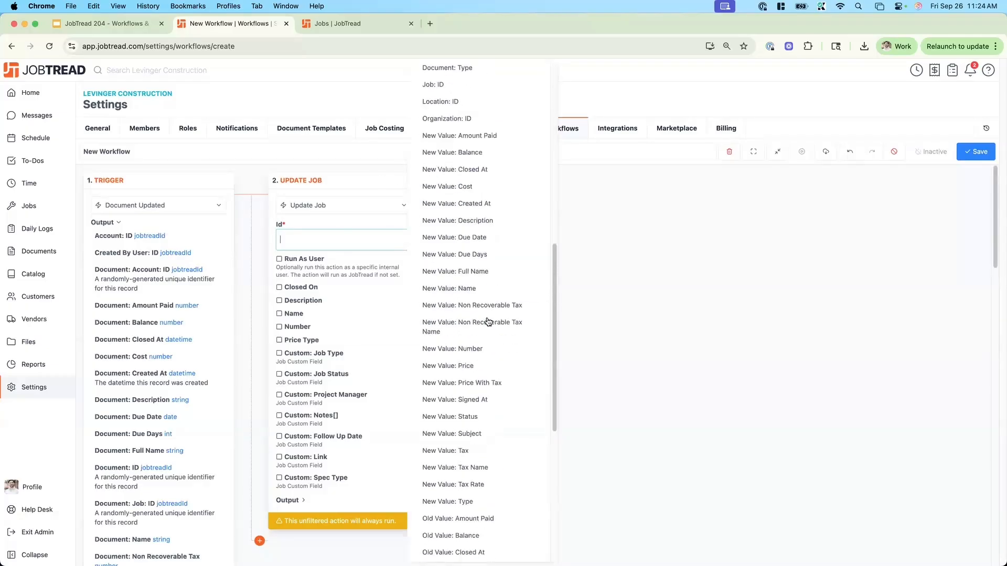
pyautogui.scroll(15, 488, 322)
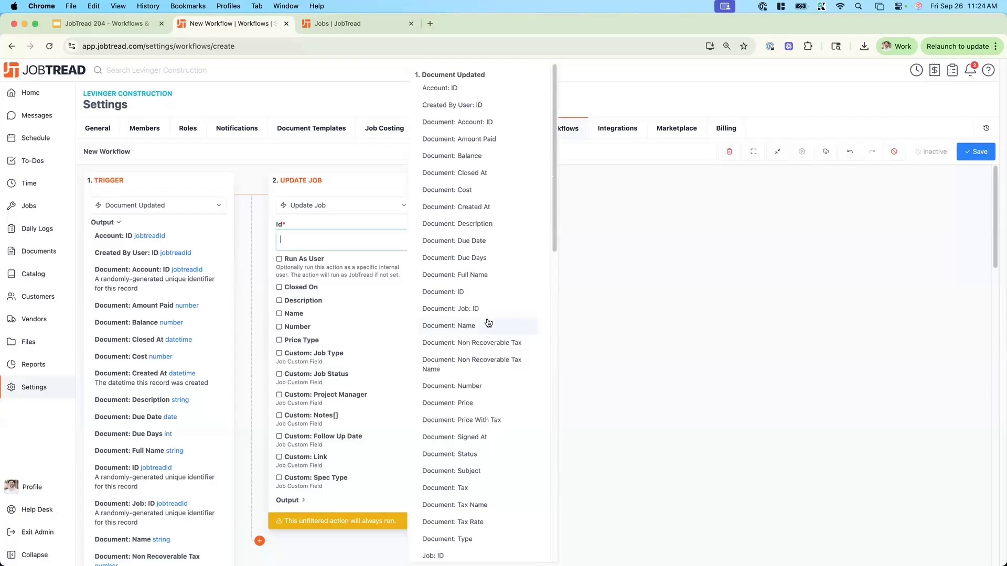
pyautogui.write('id')
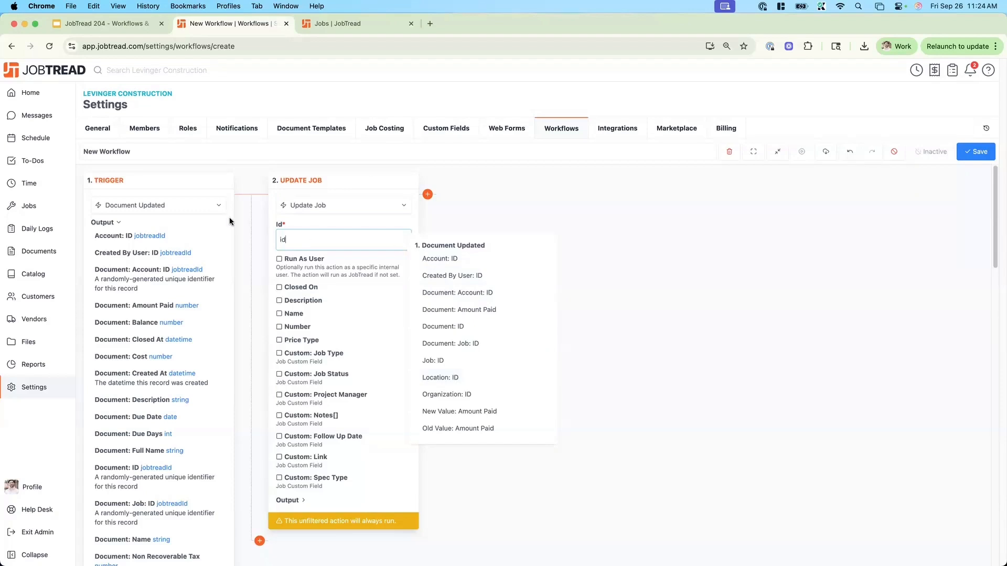
pyautogui.click(522, 365)
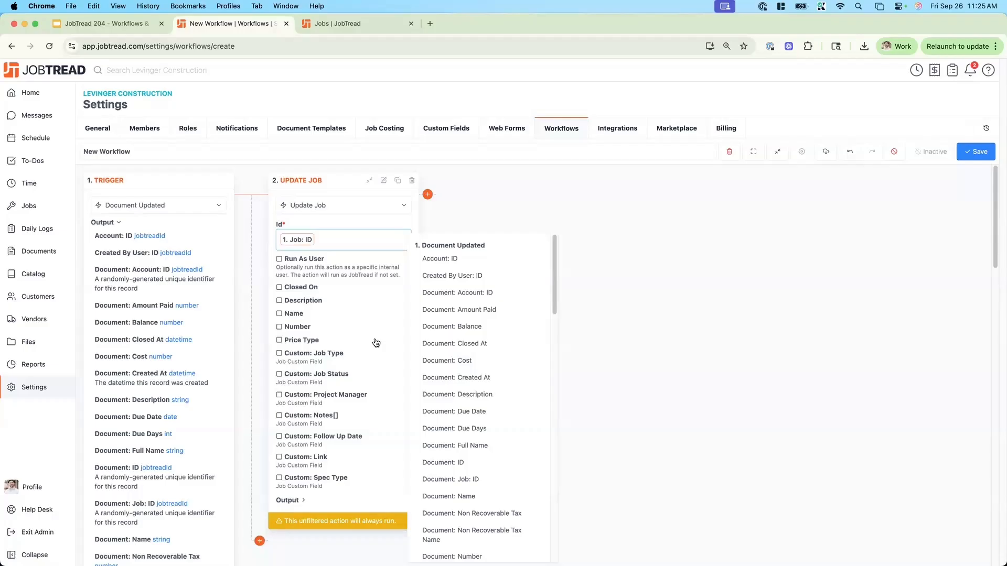
pyautogui.click(389, 308)
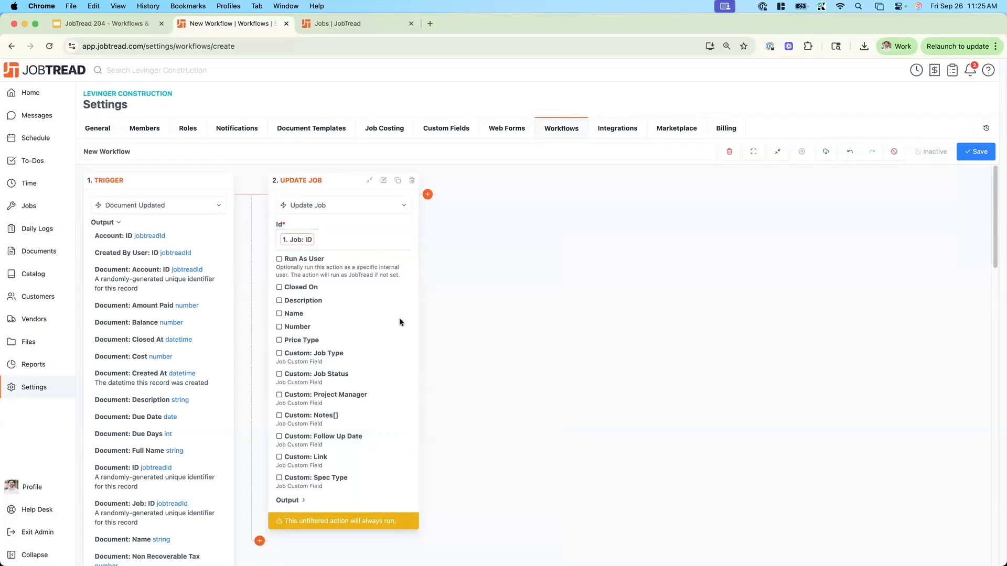
# - Include the Custom: Job Status field in the Update Job action and set it to Approved
pyautogui.click(279, 375)
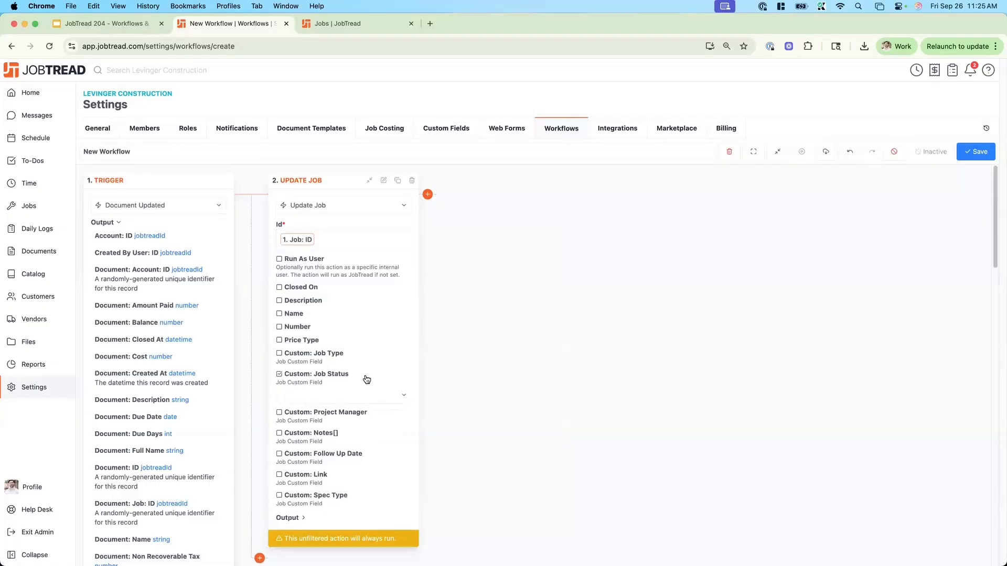
pyautogui.click(400, 388)
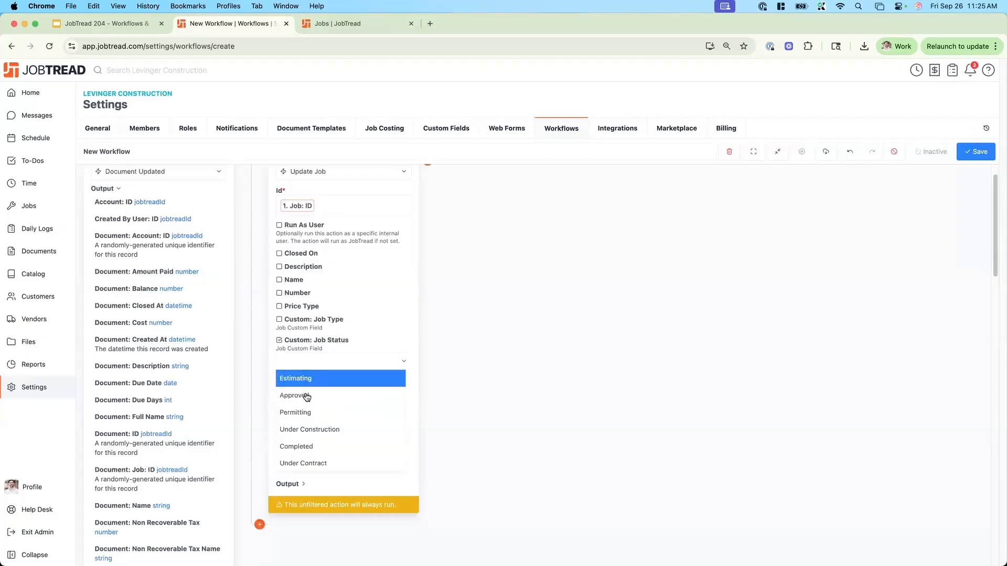
pyautogui.click(332, 397)
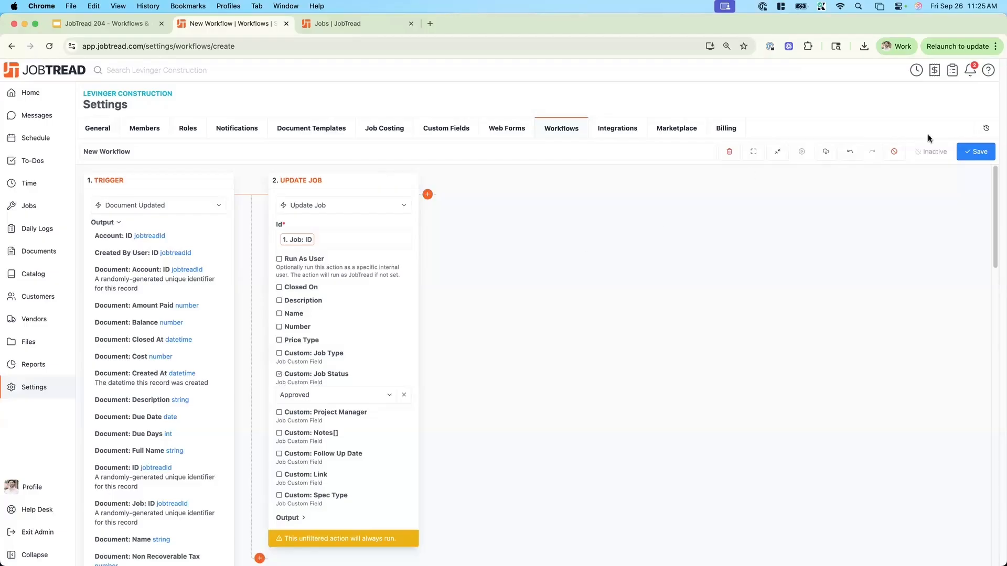
# - Examine the account's event history for who made each change, highlighting JobTread's Job Status update, and return to the workflow
pyautogui.click(989, 130)
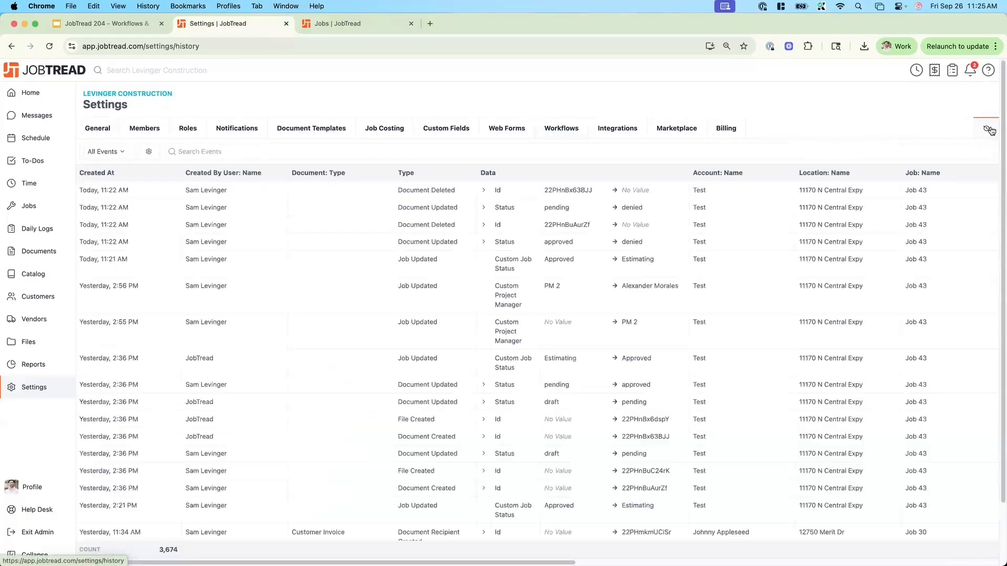
pyautogui.scroll(-3, 277, 216)
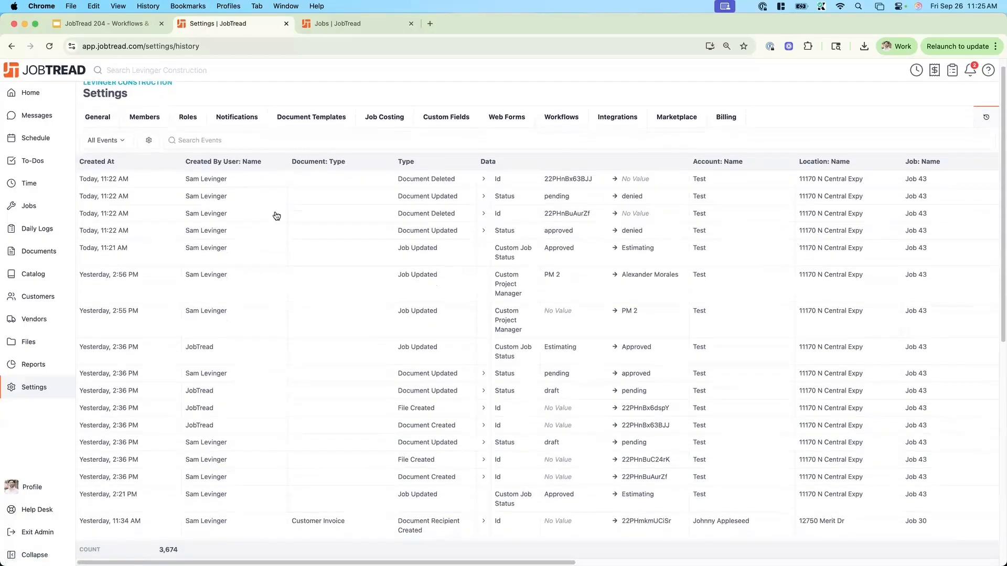
pyautogui.moveTo(92, 297); pyautogui.dragTo(723, 294)
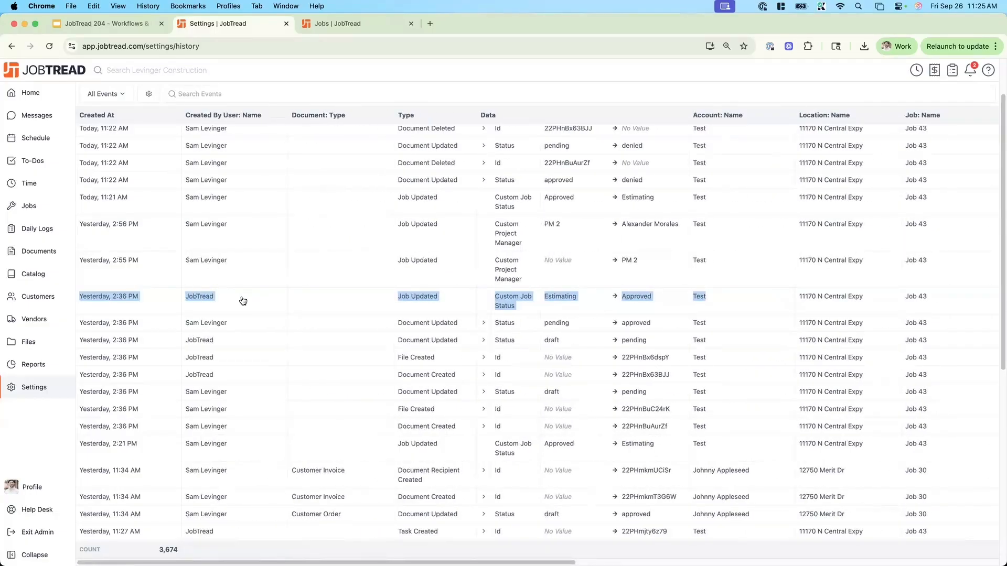
pyautogui.scroll(2, 291, 303)
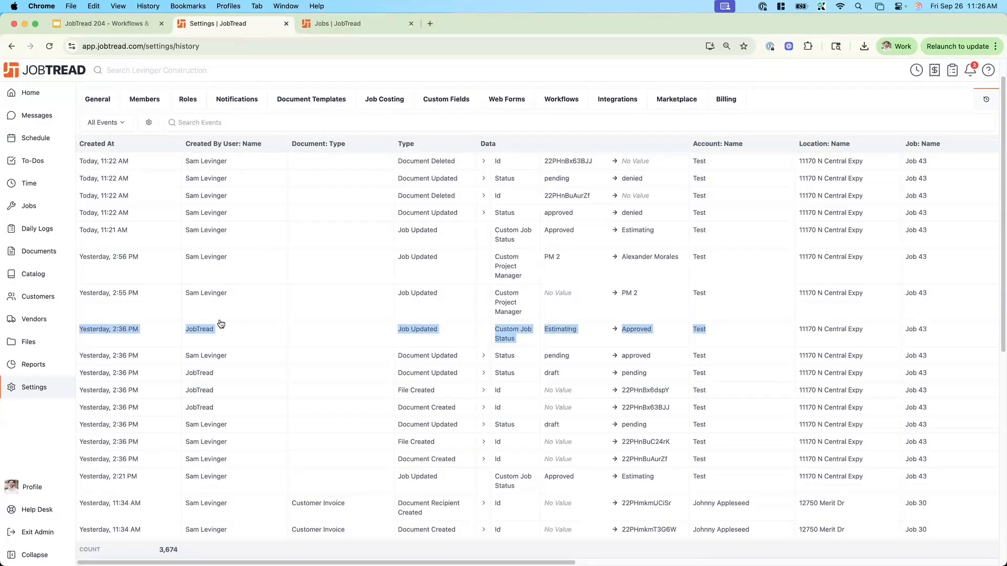
pyautogui.scroll(1, 223, 324)
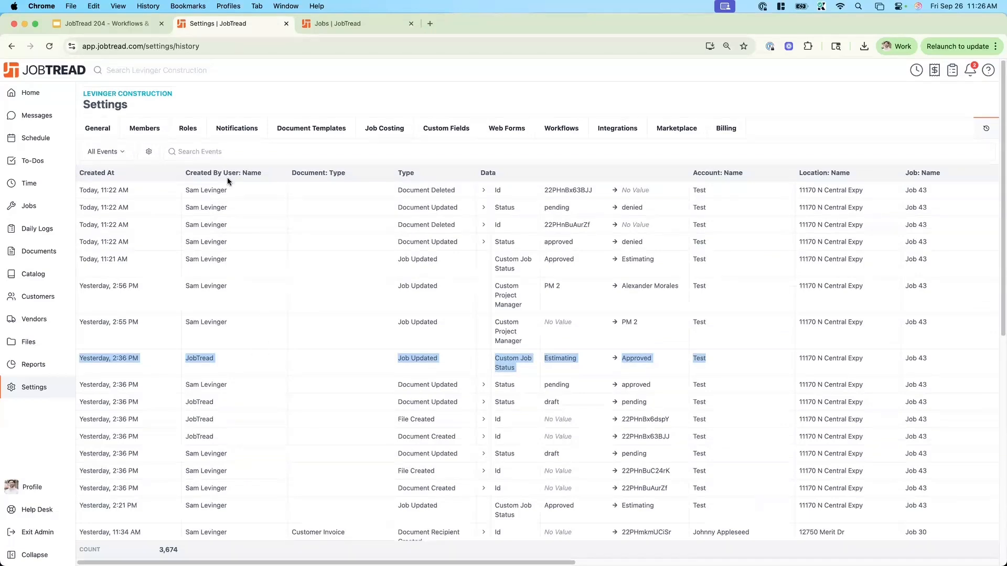
pyautogui.click(12, 48)
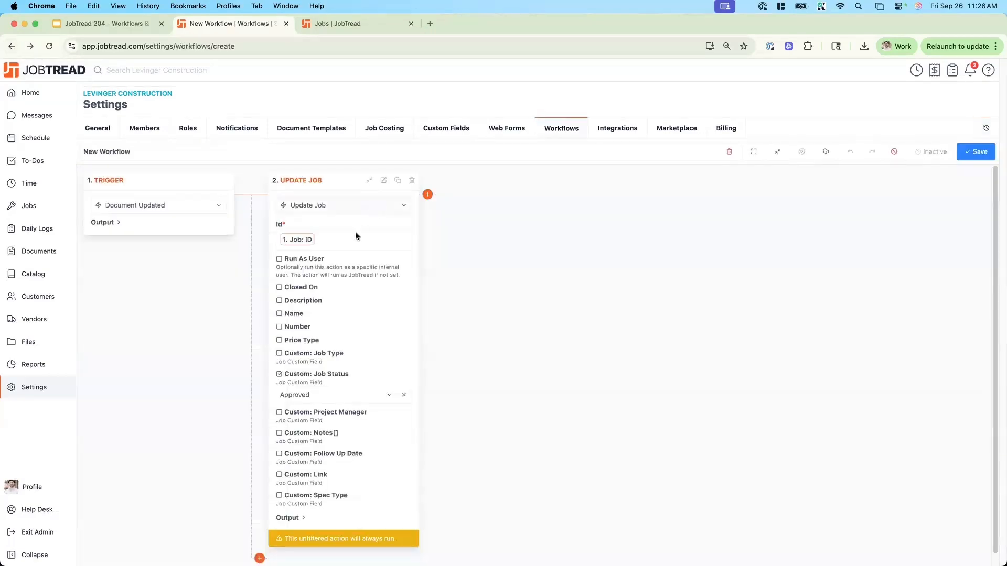
# - Enable Run As User for the Update Job action and choose the first internal user offered
pyautogui.click(290, 262)
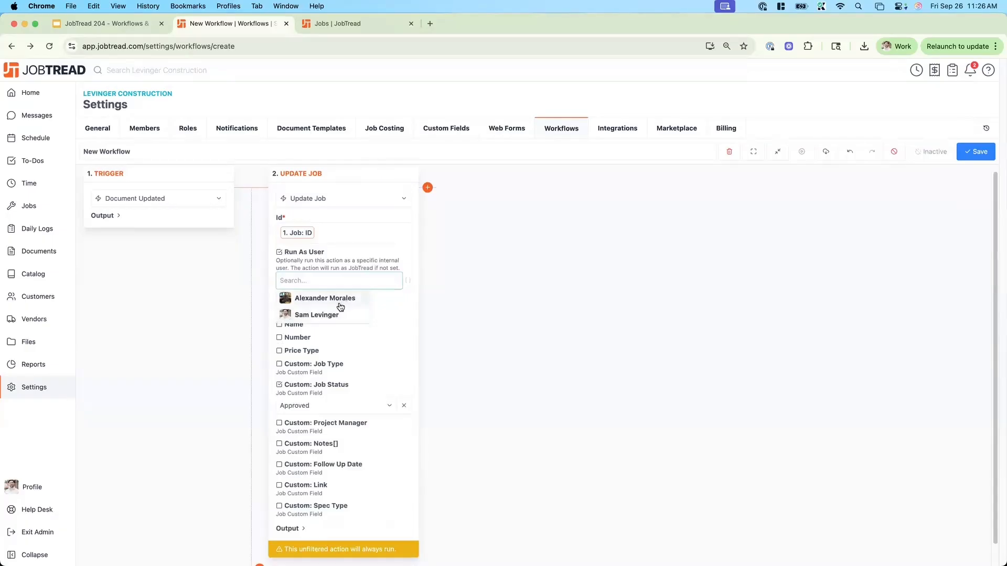
pyautogui.click(340, 302)
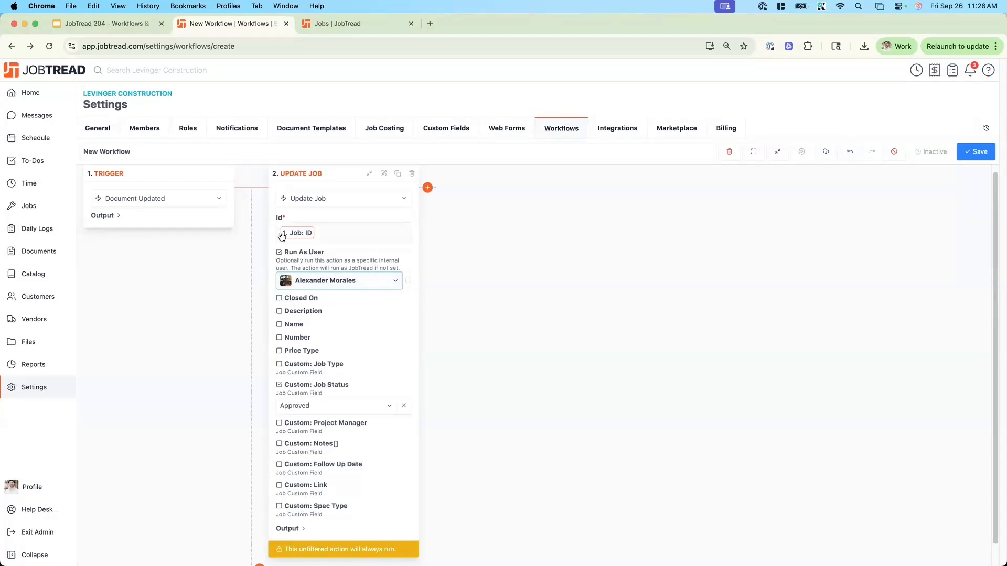
pyautogui.scroll(1, 387, 287)
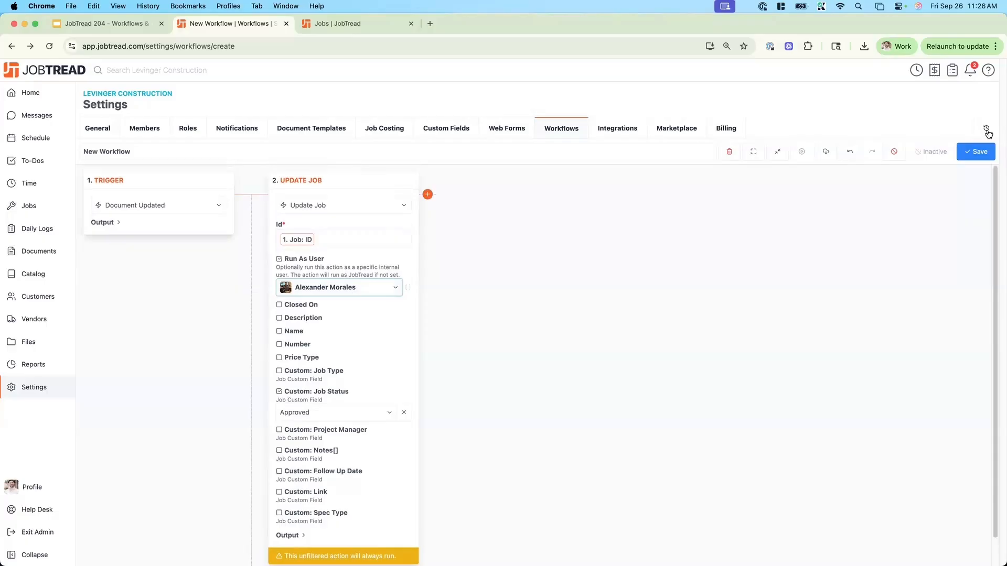
# - Check the event history once more, return to the workflow and disable Run As User for the Update Job action
pyautogui.click(985, 131)
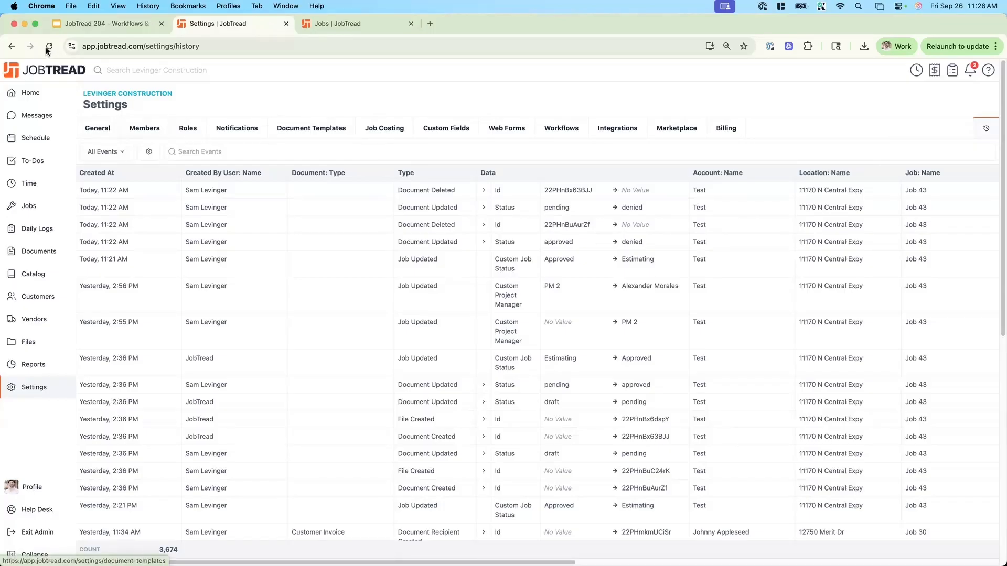
pyautogui.click(13, 46)
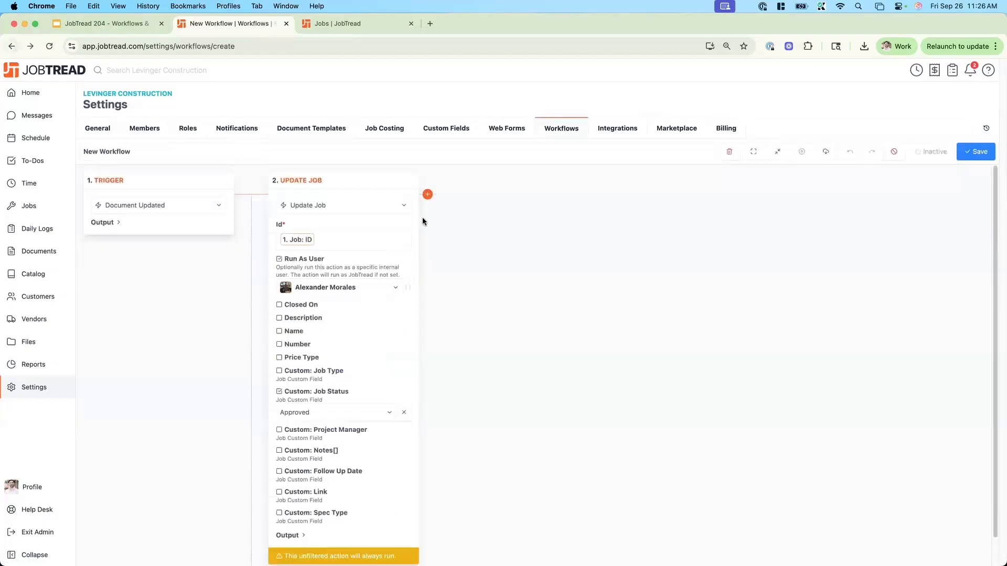
pyautogui.scroll(-2, 421, 283)
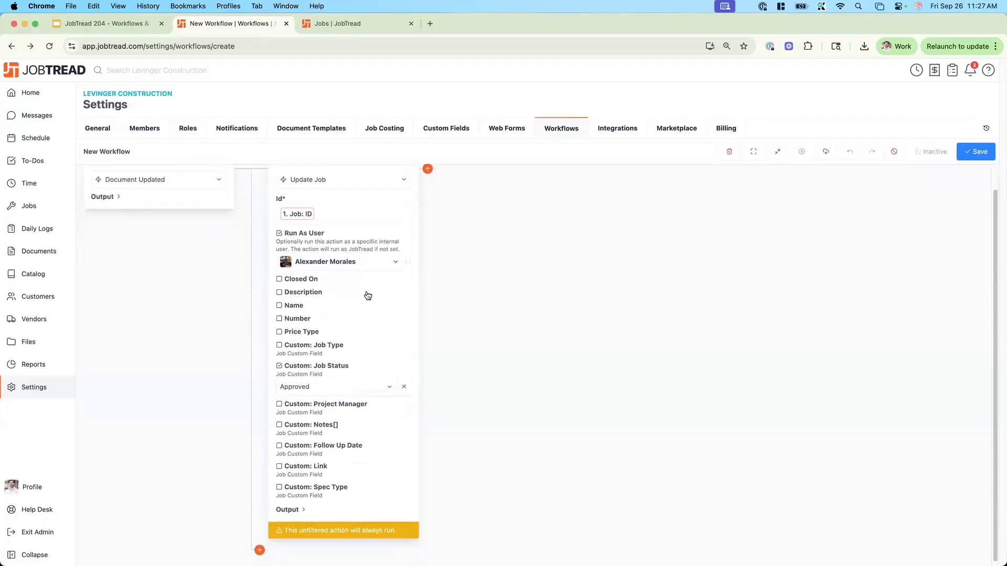
pyautogui.scroll(2, 368, 295)
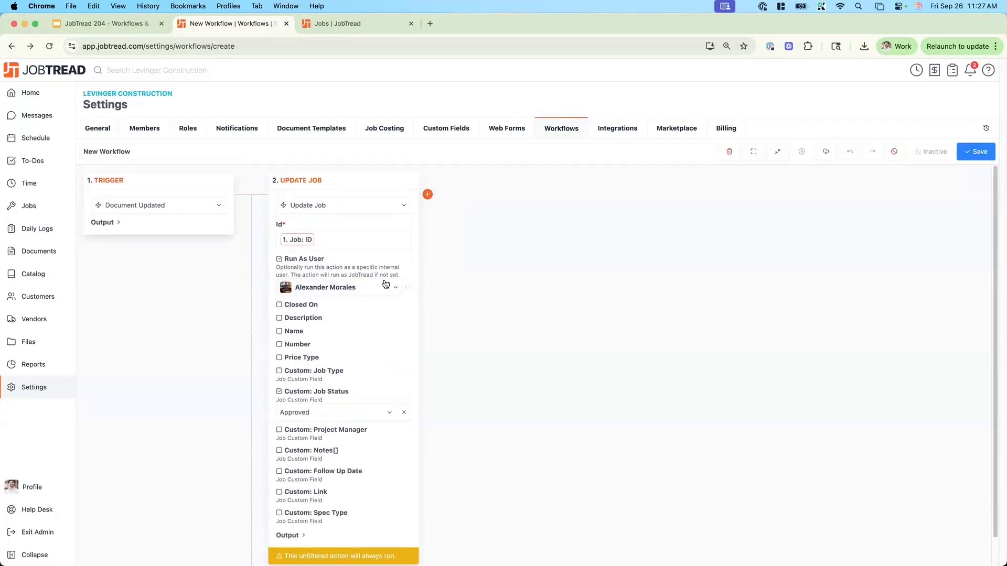
pyautogui.click(279, 259)
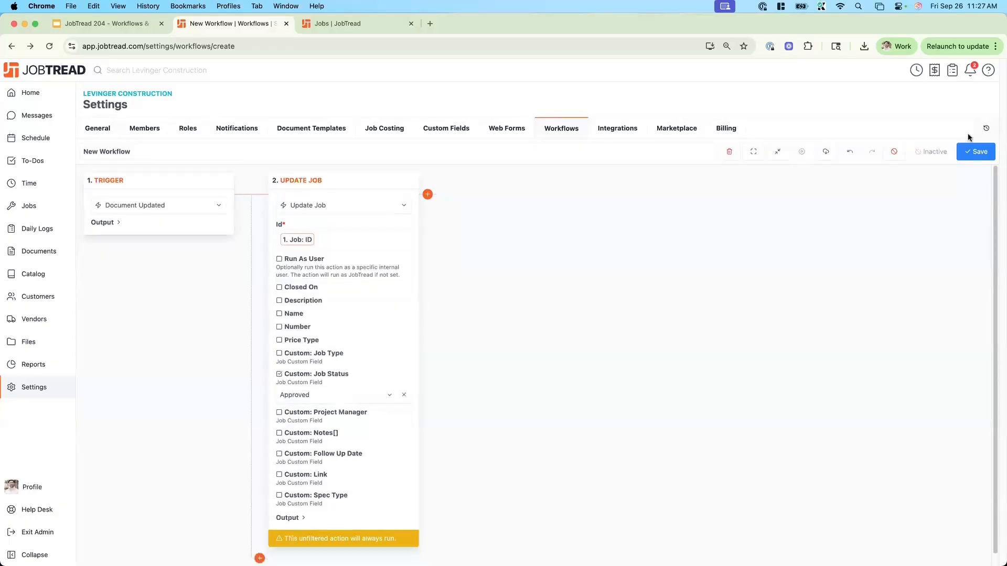
# - Rename the new workflow "JobTread 204 Demo Workflow" and save it
pyautogui.doubleClick(566, 156)
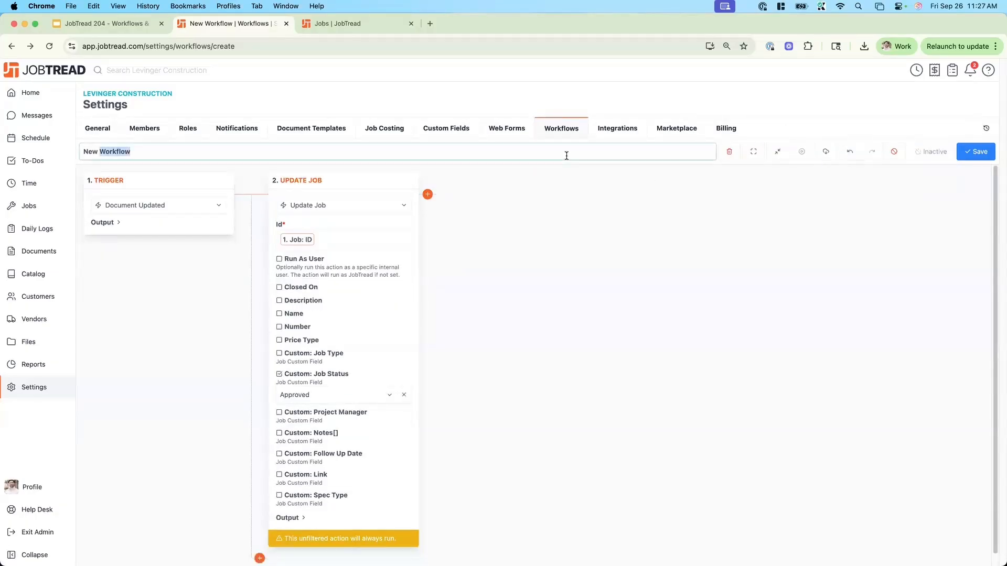
pyautogui.tripleClick(567, 156)
pyautogui.write('JobTrea')
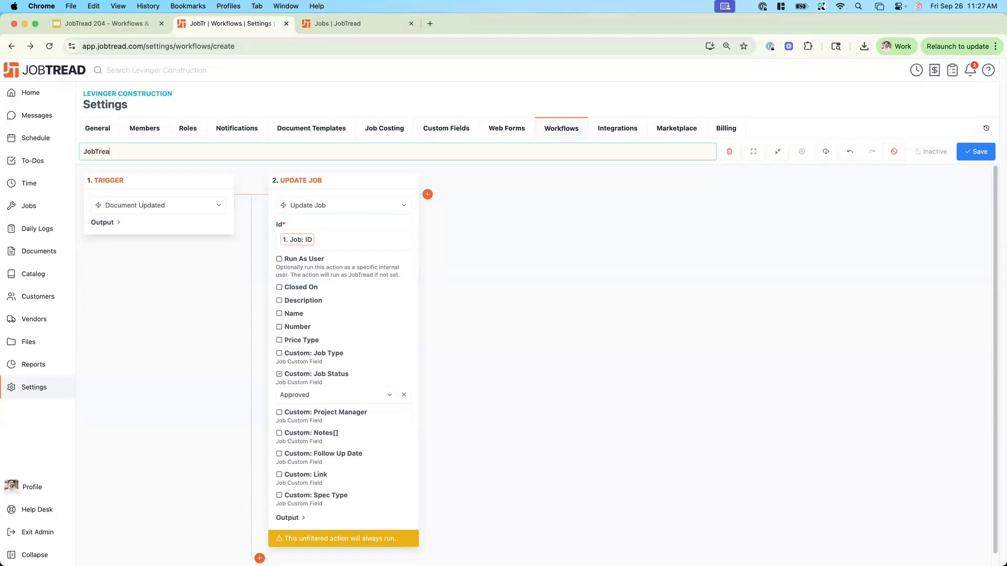
pyautogui.write('d 204 Demo Wor')
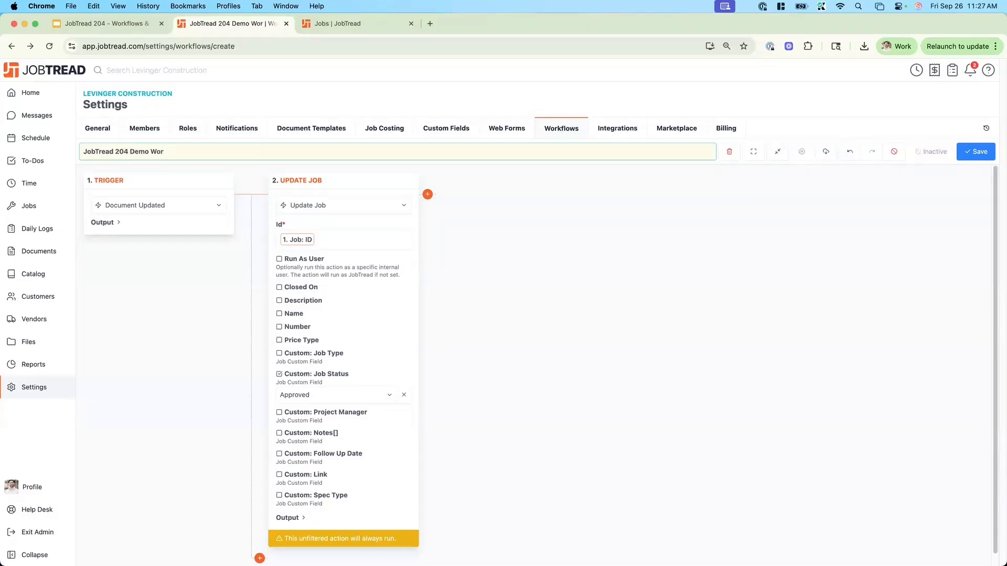
pyautogui.write('kflow')
pyautogui.click(974, 152)
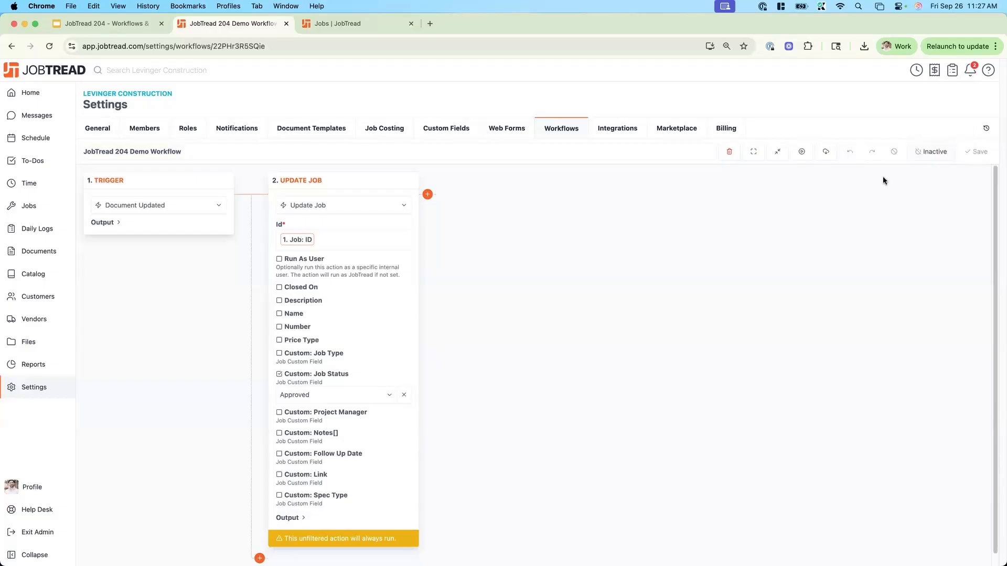
# - Set the workflow to Active and save it, highlighting the activation warning before accepting it
pyautogui.click(925, 154)
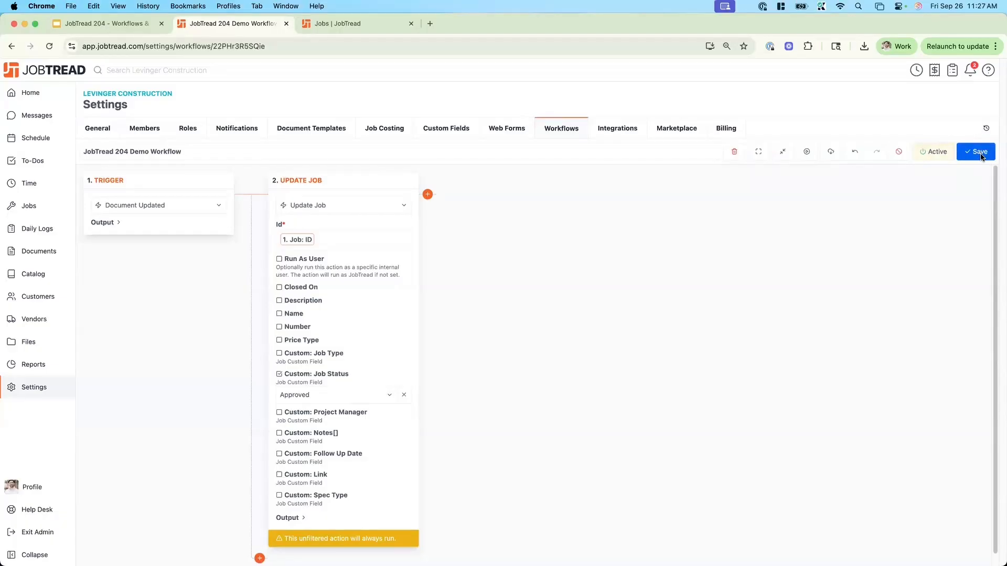
pyautogui.click(980, 154)
pyautogui.moveTo(400, 88); pyautogui.dragTo(557, 96)
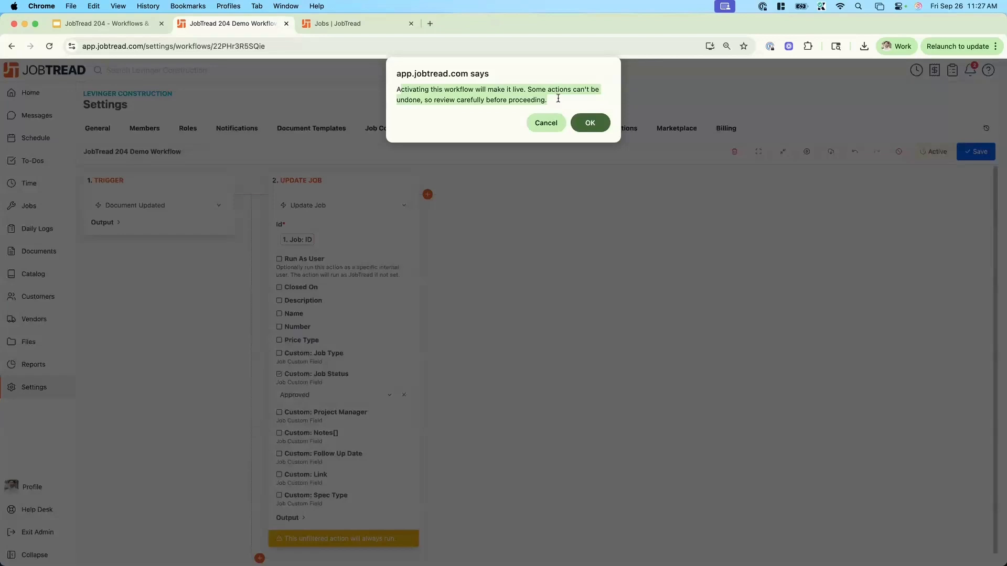
pyautogui.click(590, 125)
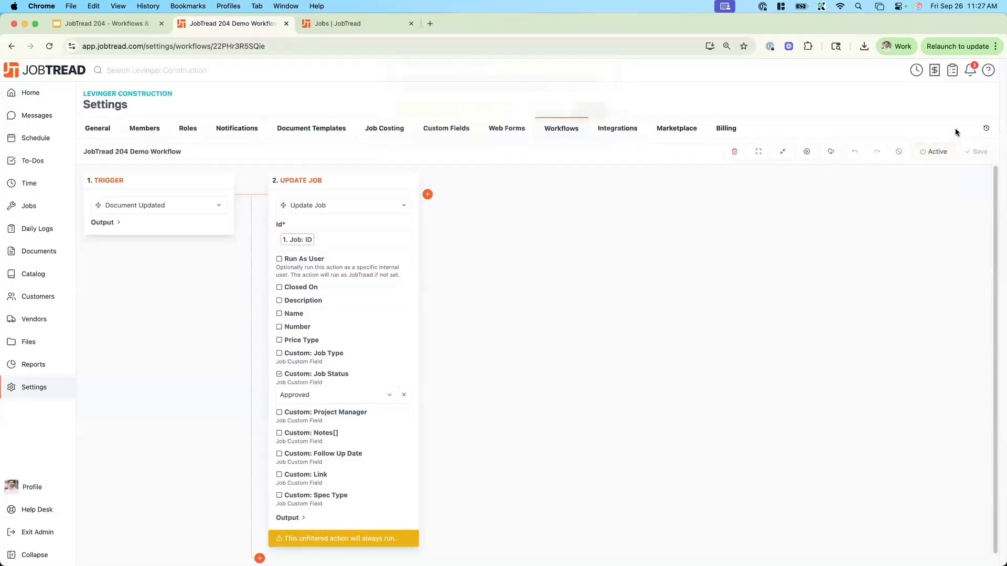
# - Review the account's event history, highlight JobTread's Custom Job Status change to Approved, and return to the workflow
pyautogui.click(986, 128)
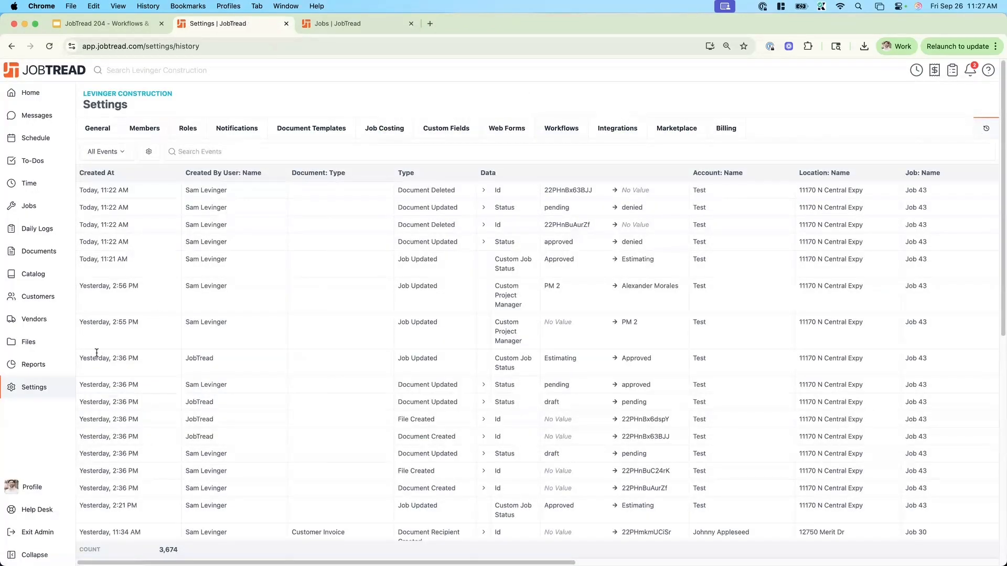
pyautogui.moveTo(93, 358); pyautogui.dragTo(400, 358)
pyautogui.moveTo(485, 353); pyautogui.dragTo(687, 355)
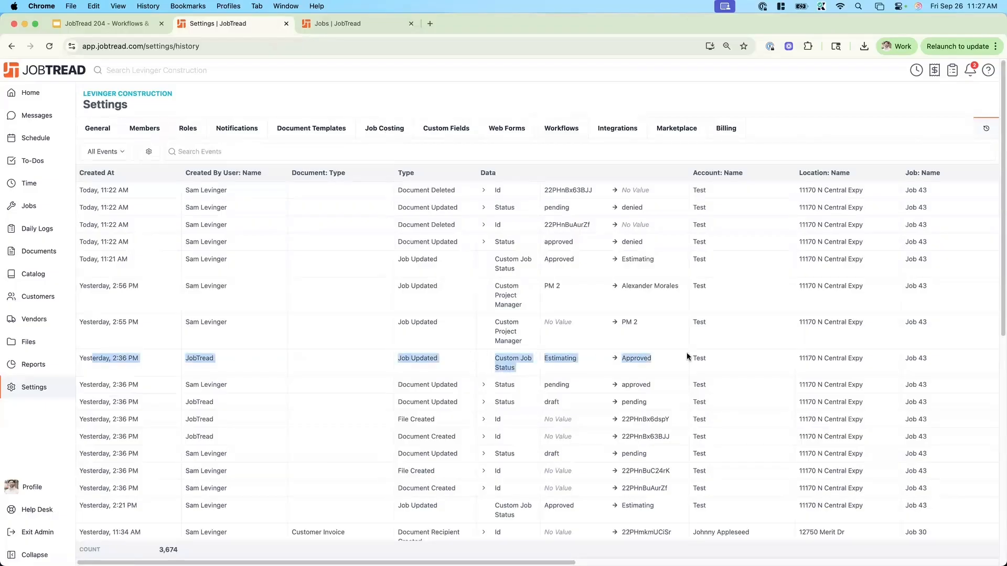
pyautogui.click(11, 47)
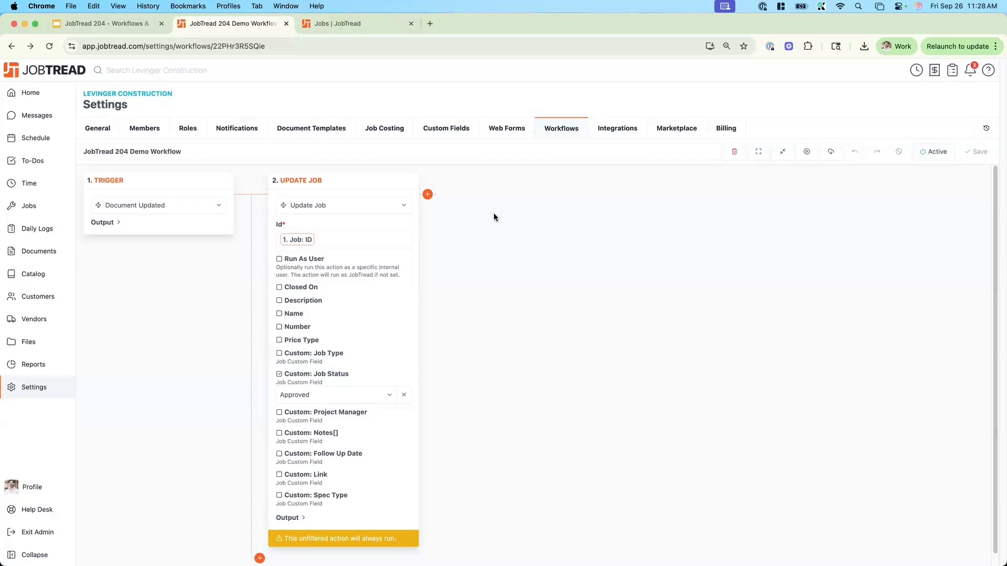
# - Switch to the Google Slides deck and present it from the "Let's Build a Workflow!" slide
pyautogui.click(108, 23)
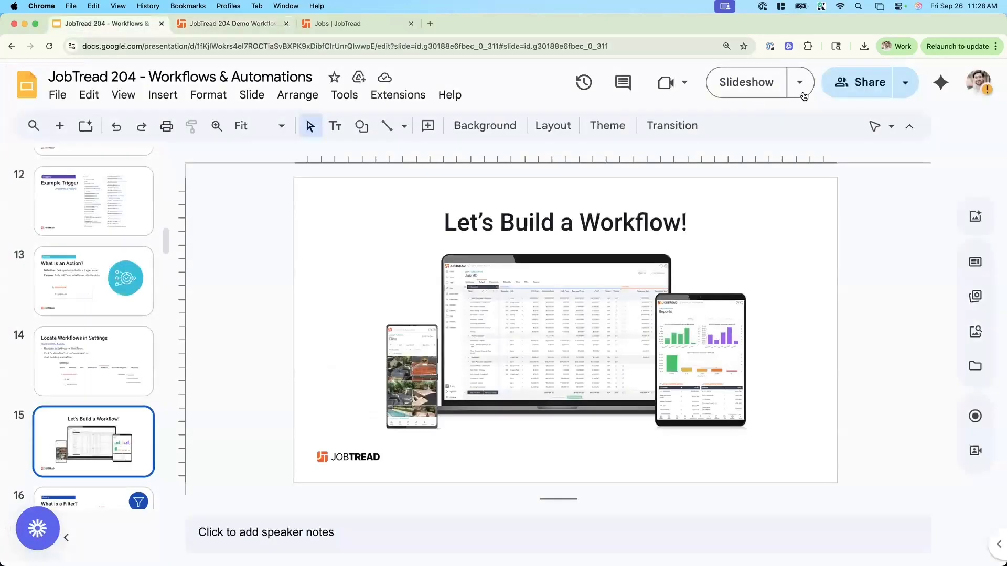
pyautogui.click(736, 87)
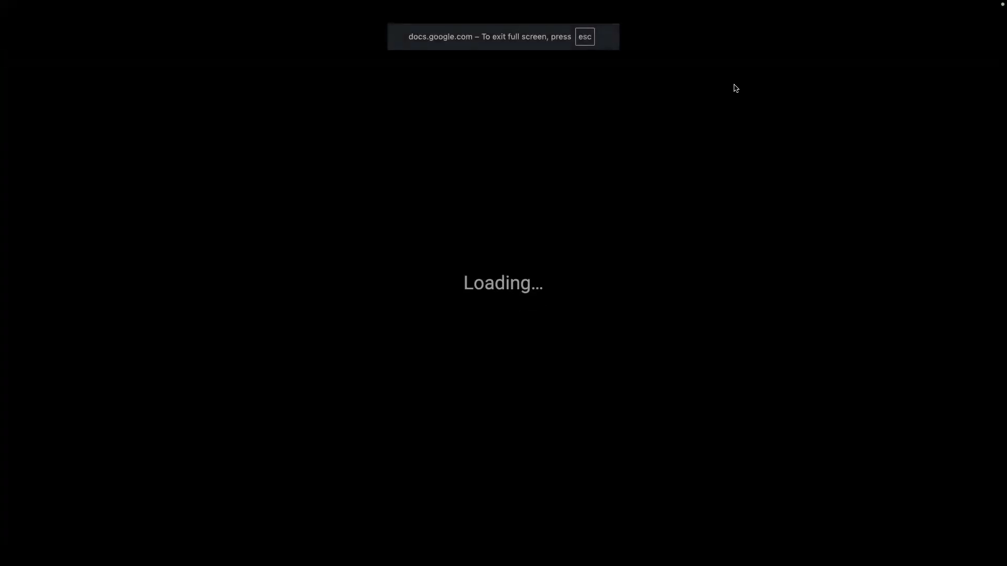
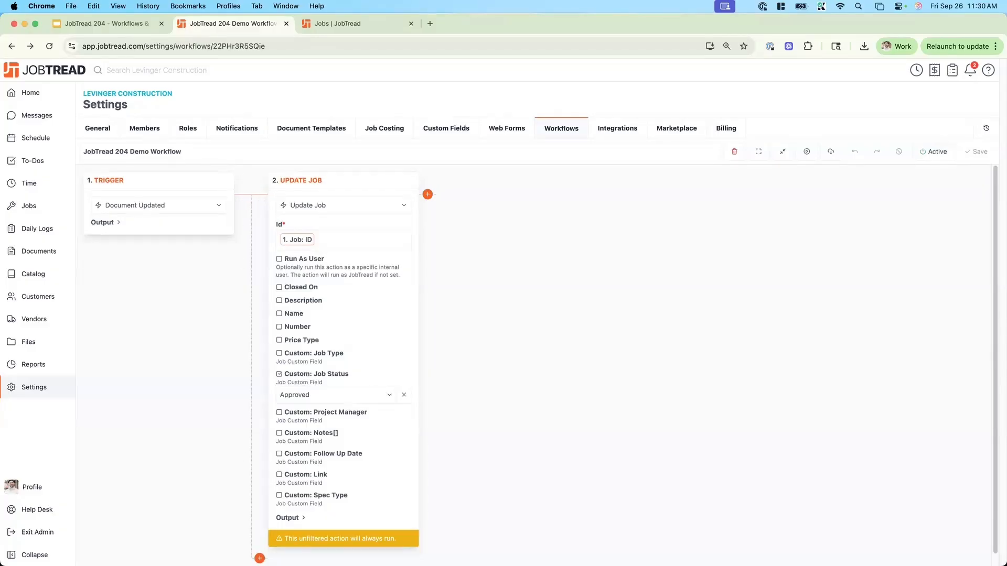
# - Insert a Filter action between the Document Updated trigger and the Update Job action in the demo workflow
pyautogui.scroll(-1, 260, 556)
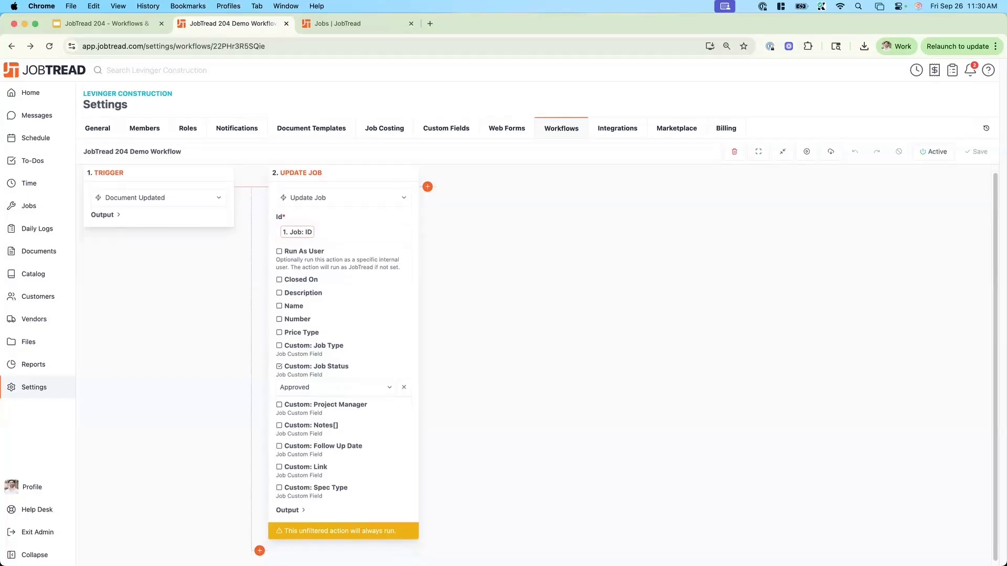
pyautogui.scroll(1, 260, 550)
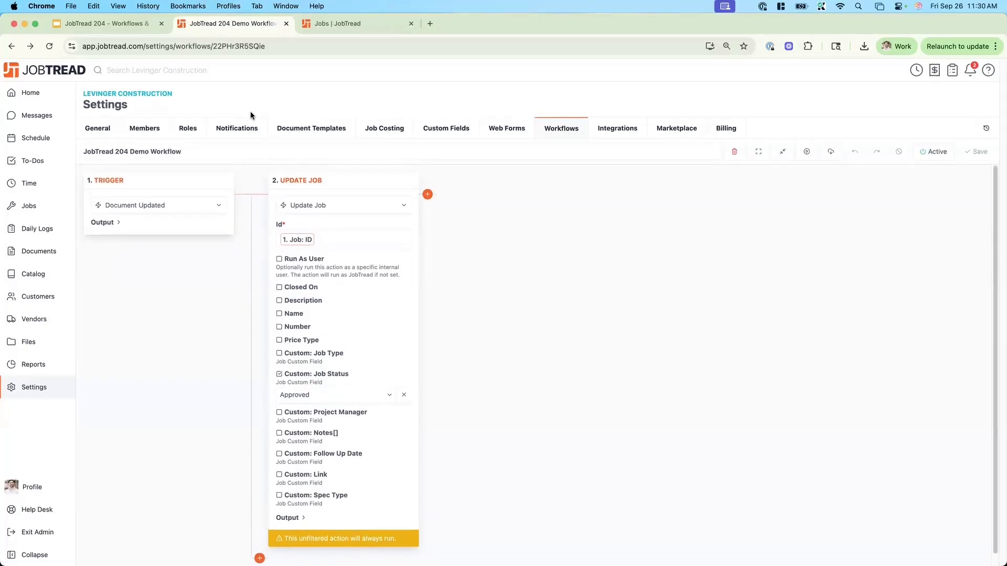
pyautogui.click(259, 195)
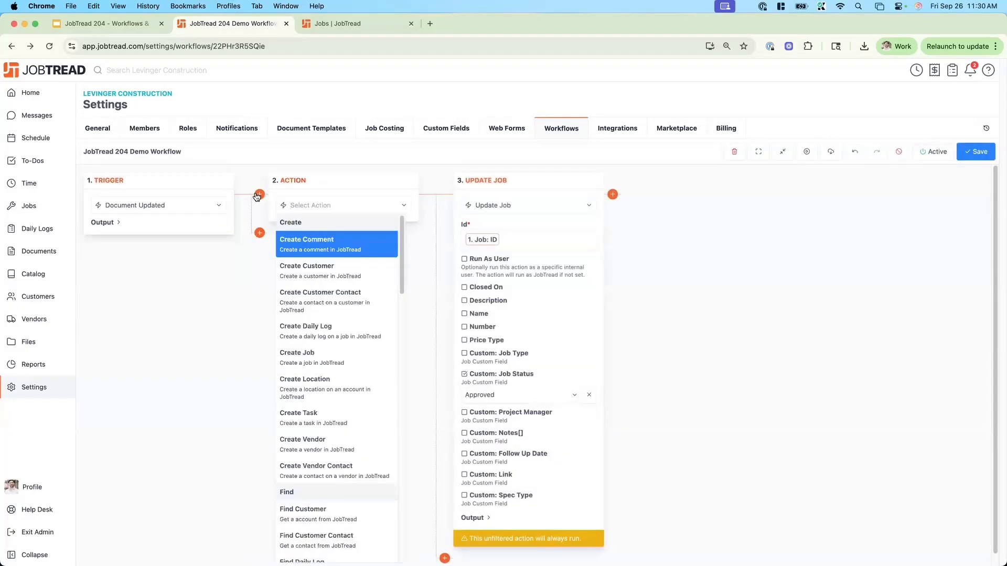
pyautogui.scroll(-5, 328, 281)
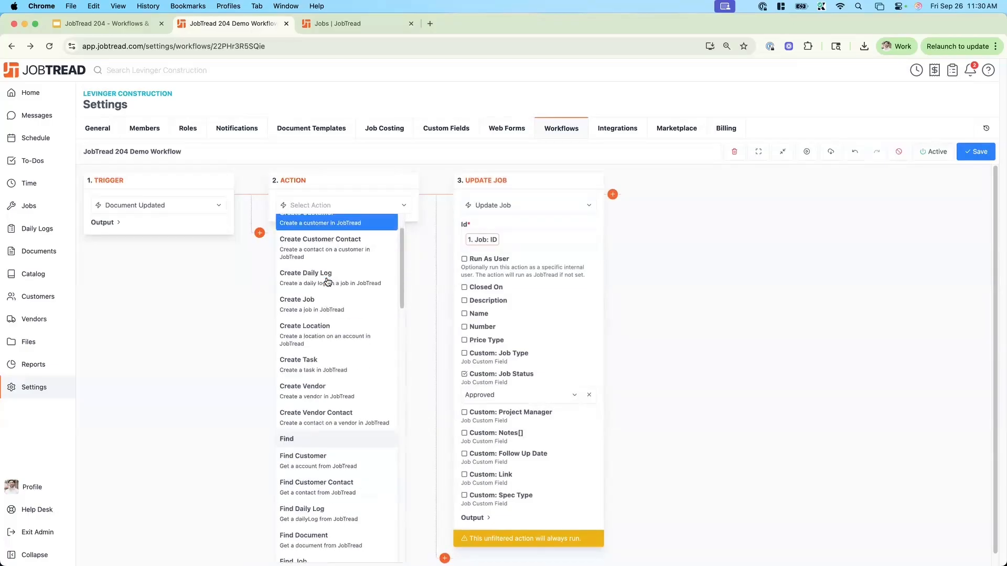
pyautogui.scroll(-6, 328, 282)
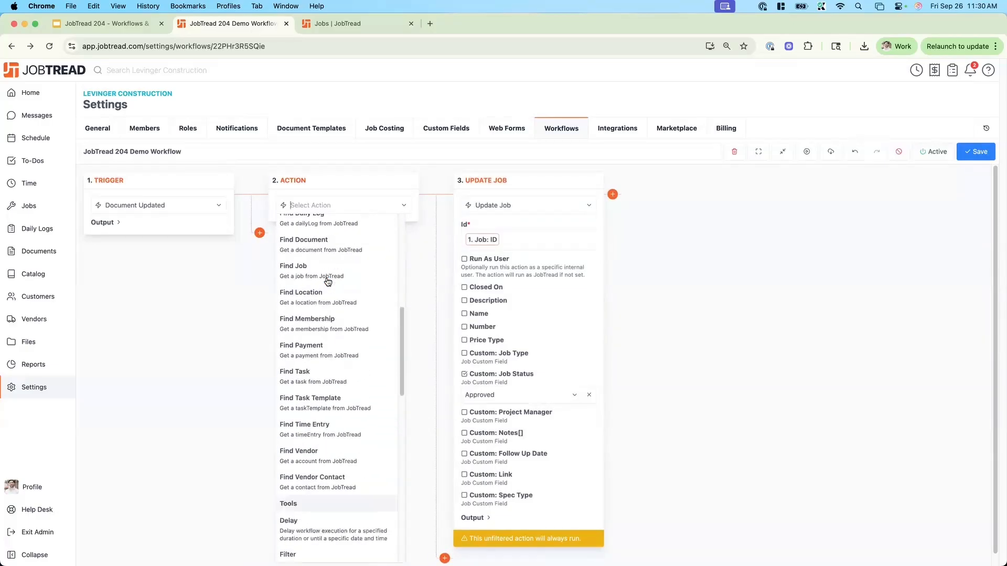
pyautogui.scroll(-3, 328, 281)
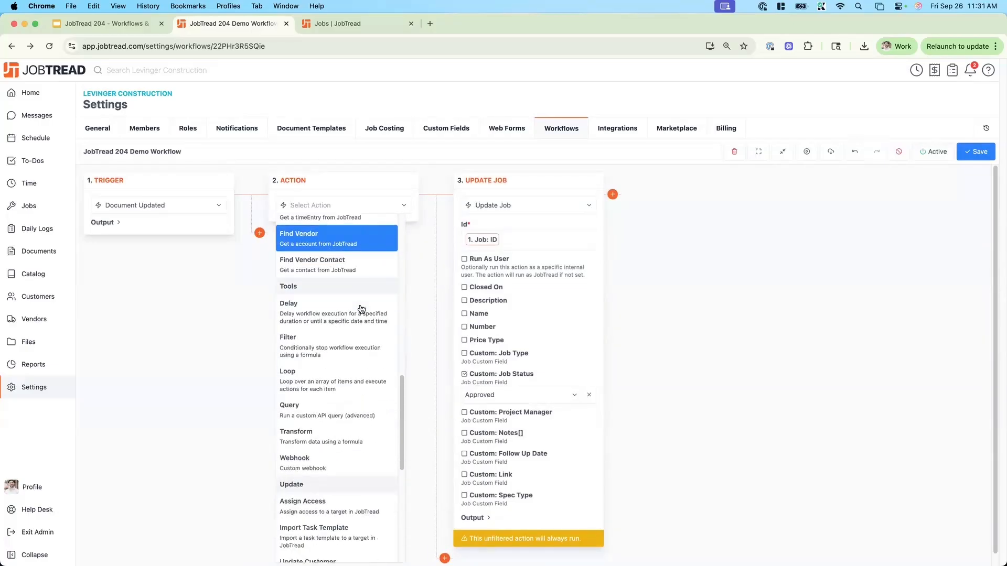
pyautogui.click(344, 348)
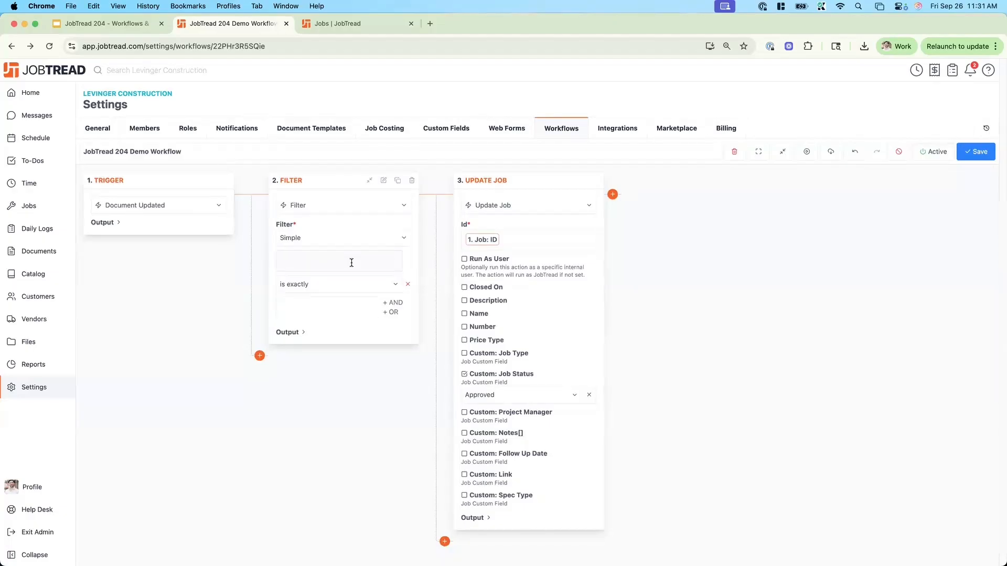
# - Check the Jobs board and search the data fields for the Filter's first condition with "name"
pyautogui.click(351, 263)
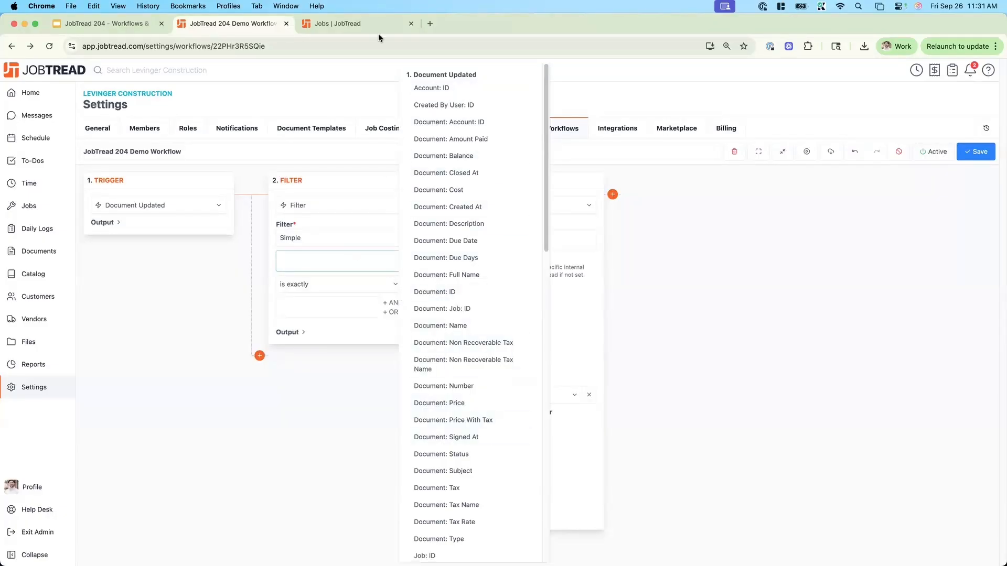
pyautogui.click(366, 21)
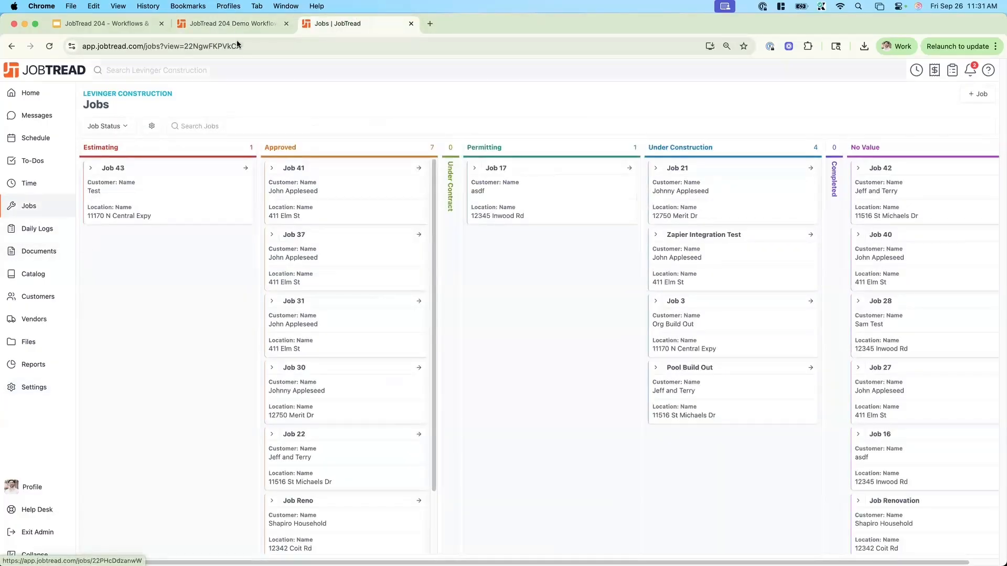
pyautogui.click(231, 24)
pyautogui.click(309, 261)
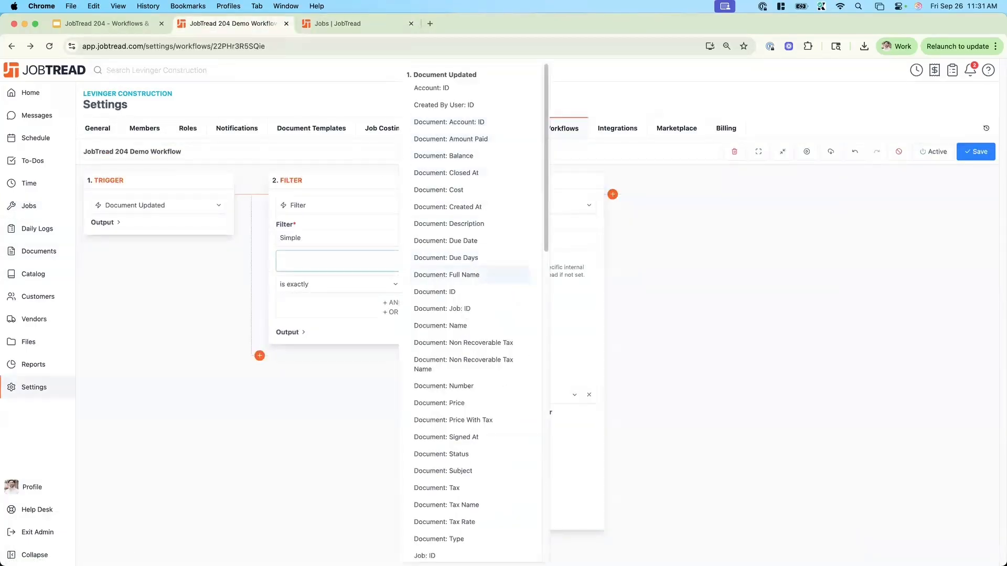
pyautogui.write('name')
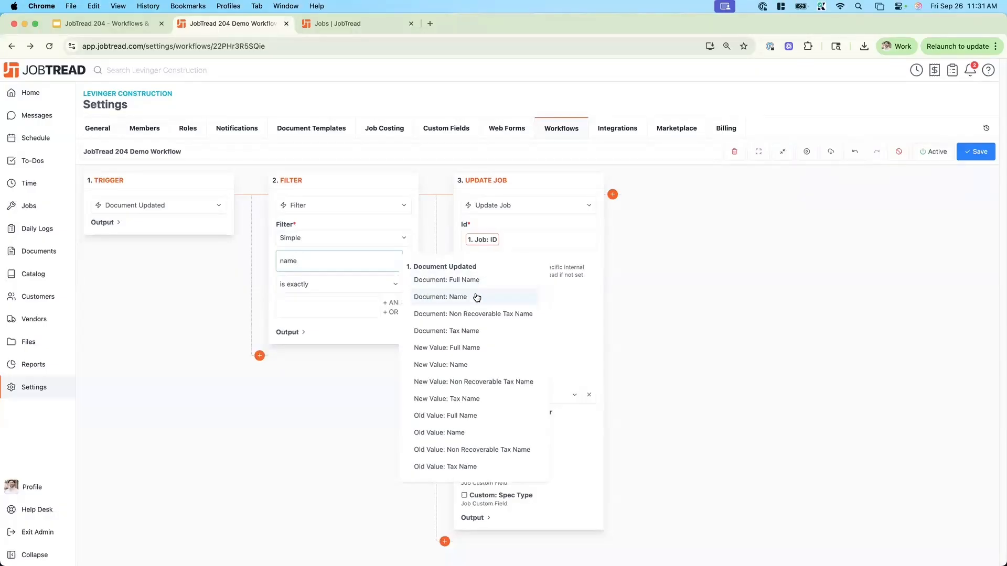
# - Open the account's Documents list in the other JobTread tab and examine the fields available in its view settings
pyautogui.click(366, 25)
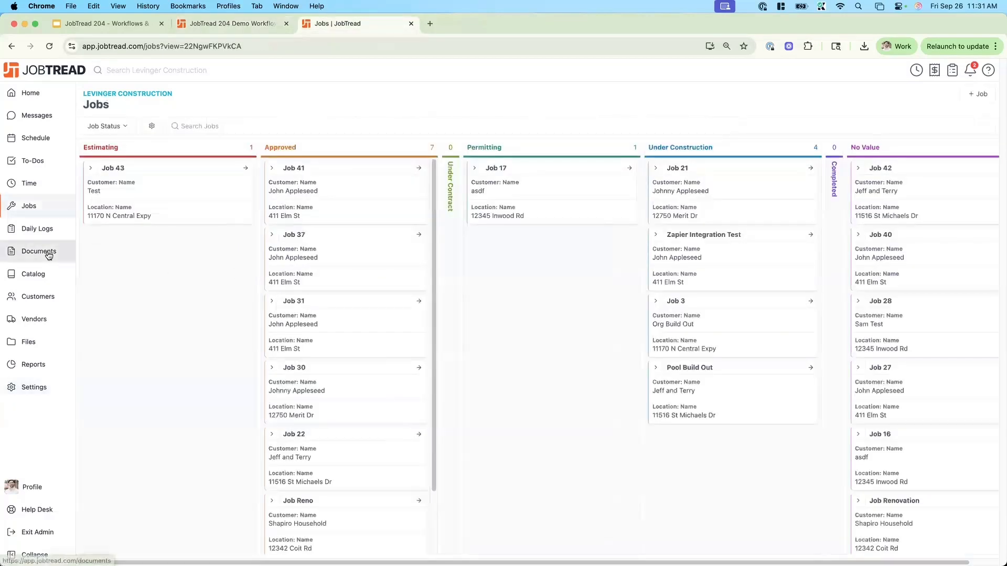
pyautogui.click(39, 252)
pyautogui.click(162, 152)
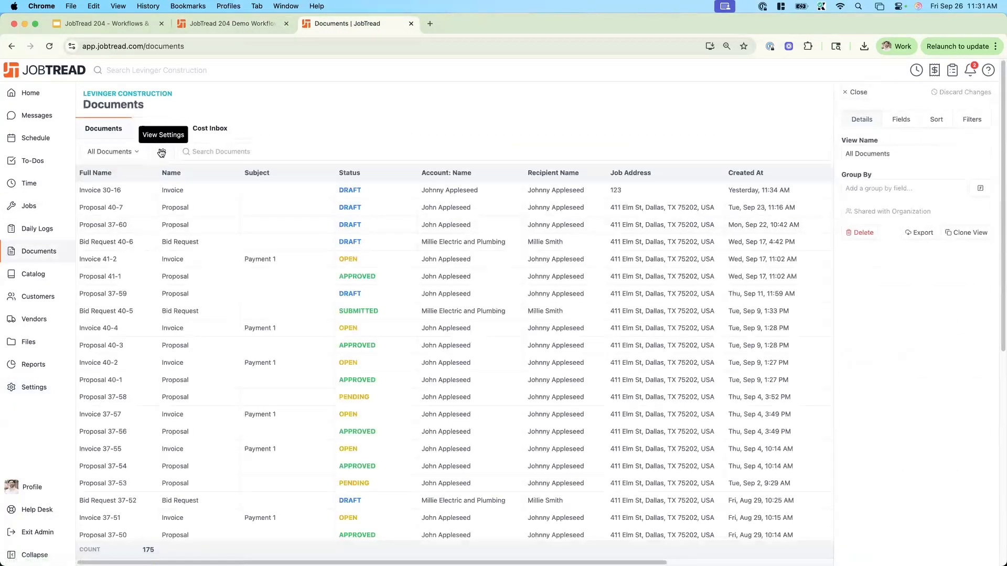
pyautogui.click(893, 124)
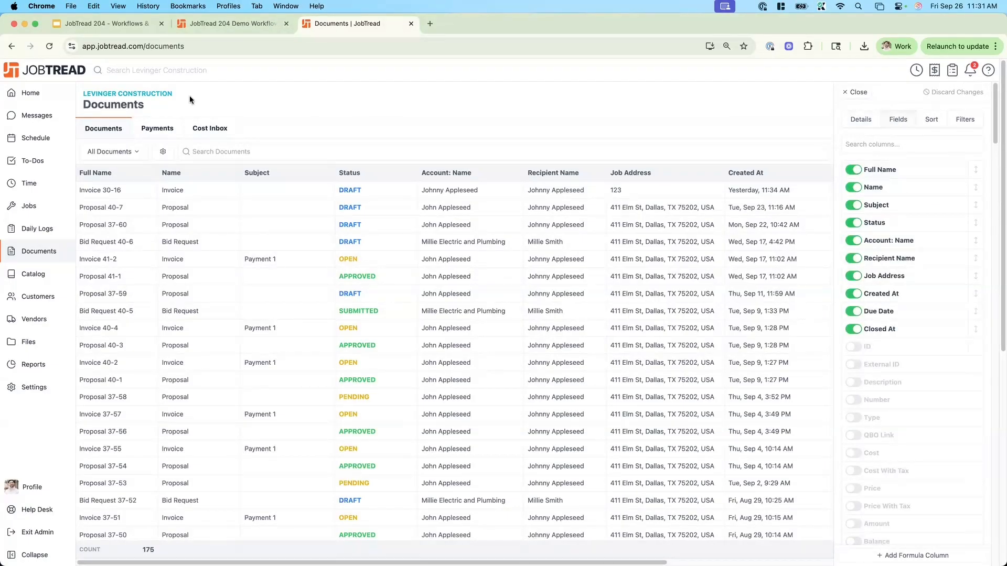
pyautogui.moveTo(147, 105); pyautogui.dragTo(91, 107)
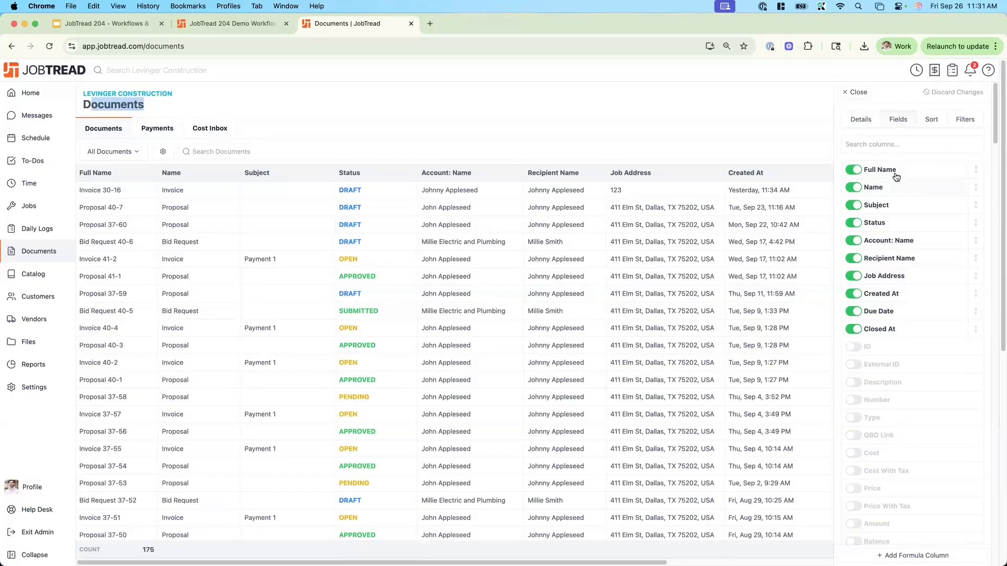
pyautogui.click(300, 103)
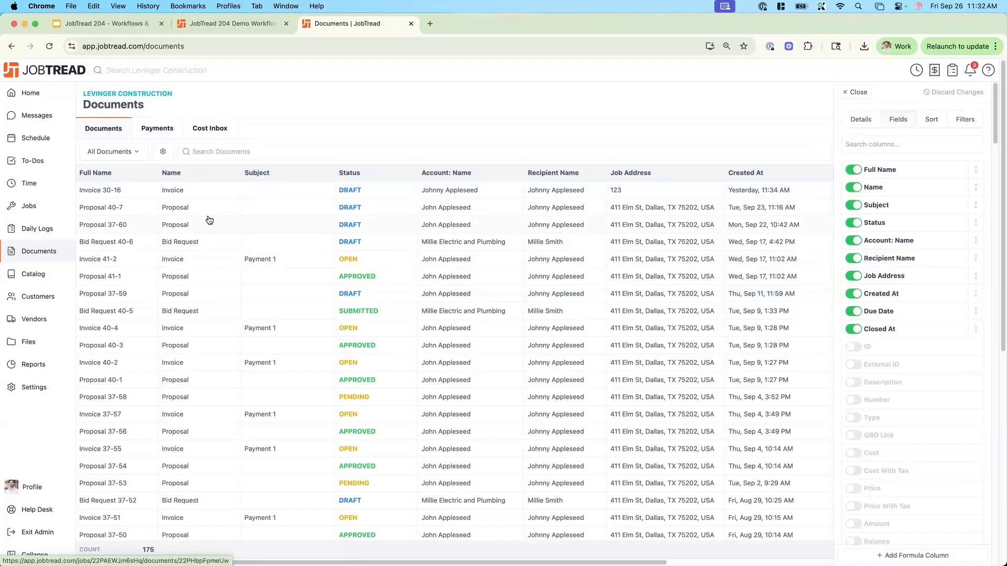
# - Open the Document Templates settings and highlight the Customer Order type to review its templates
pyautogui.click(29, 387)
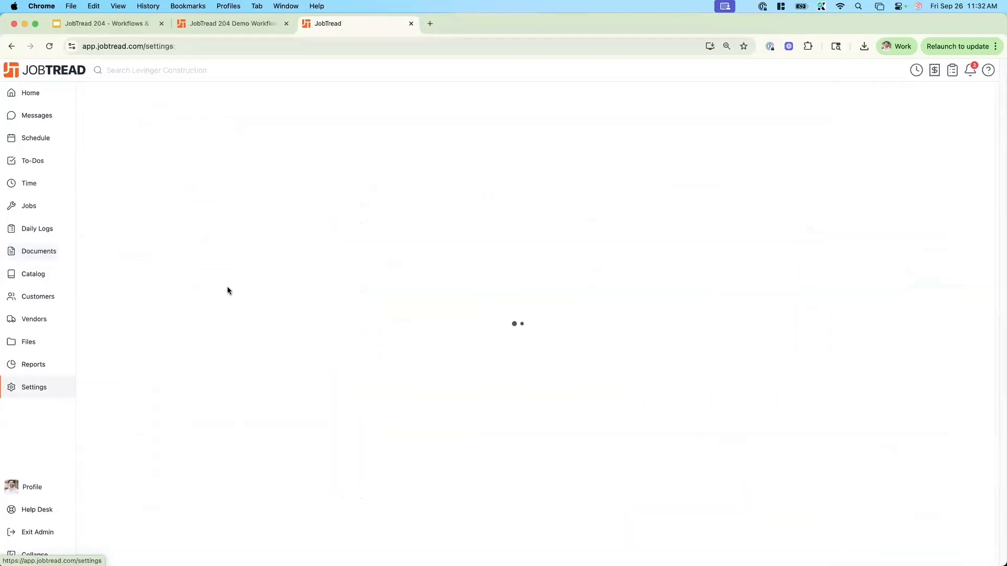
pyautogui.click(330, 131)
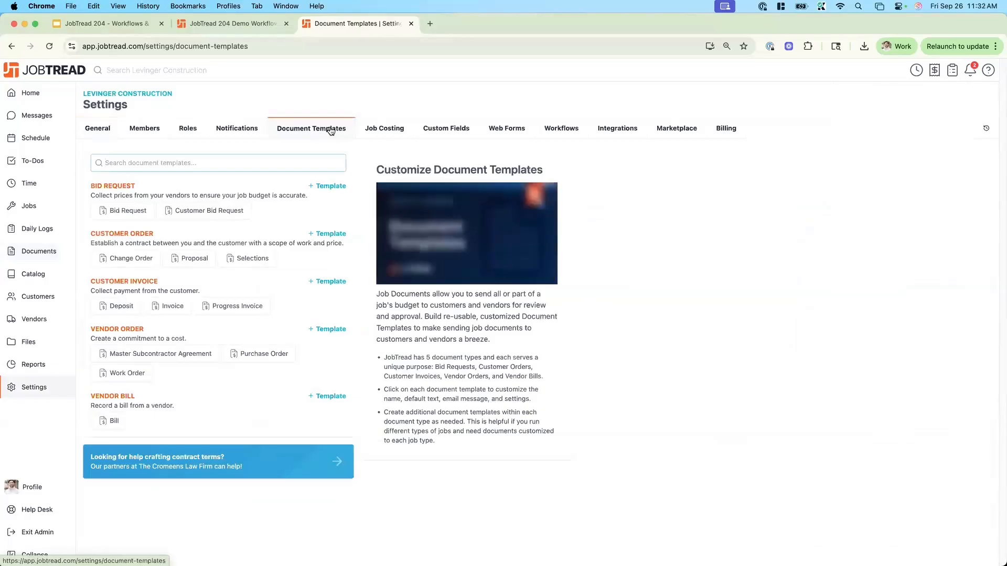
pyautogui.moveTo(87, 234); pyautogui.dragTo(161, 236)
pyautogui.click(163, 237)
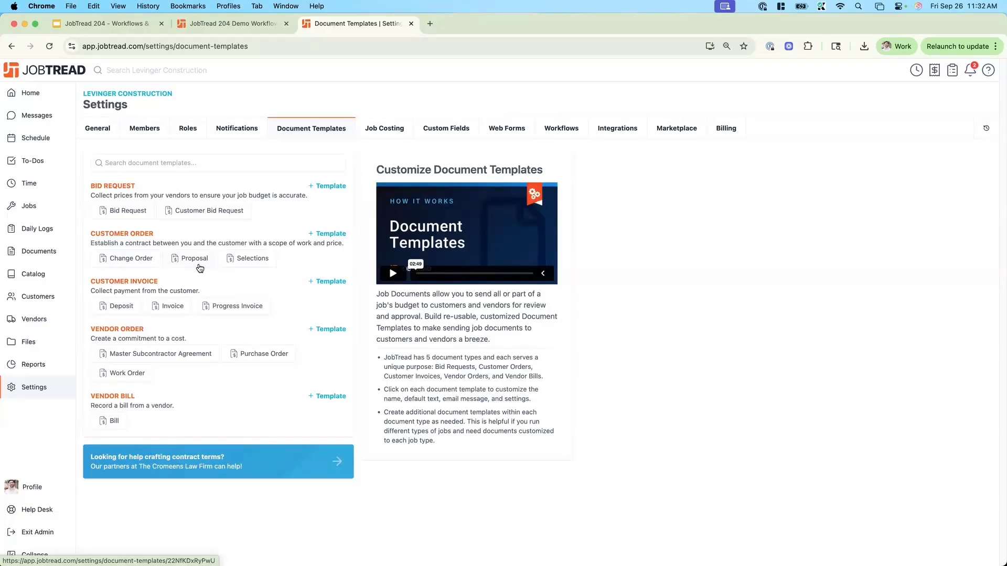
# - Return to the demo workflow and use Document: Name as the data field of the Filter's condition
pyautogui.click(230, 23)
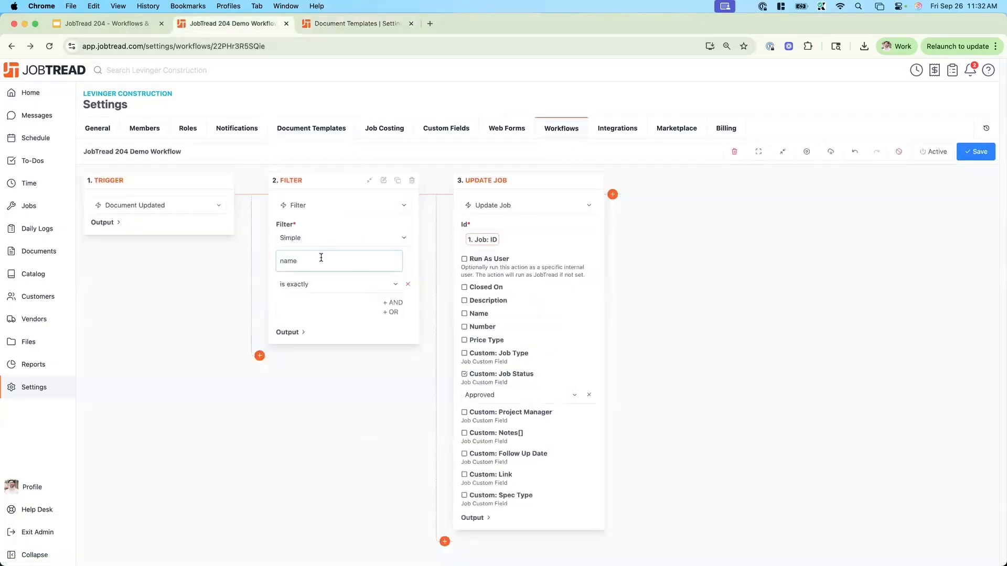
pyautogui.click(321, 258)
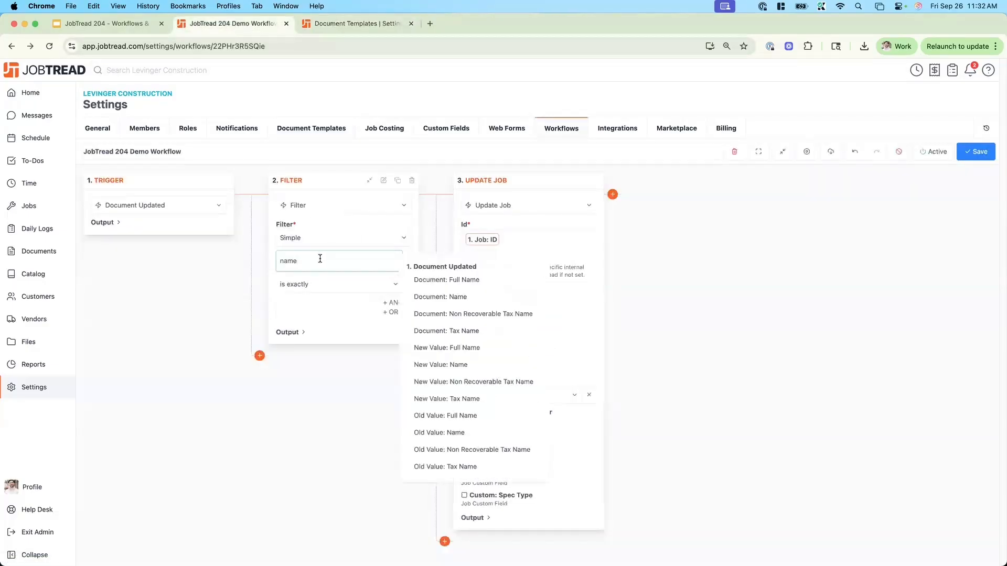
pyautogui.click(466, 298)
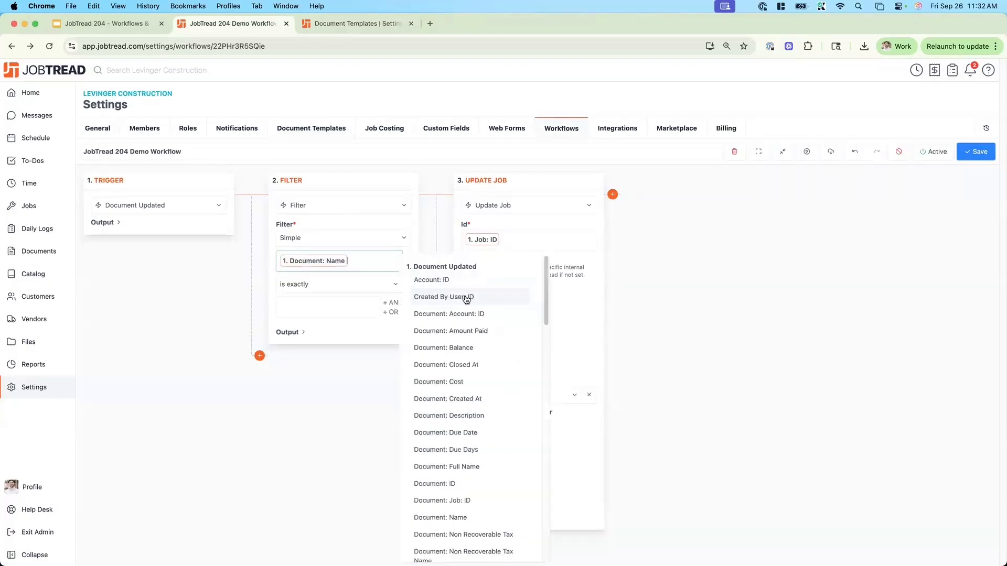
# - Complete the Filter's Document: Name condition with the operator contains and the value Proposal
pyautogui.click(315, 290)
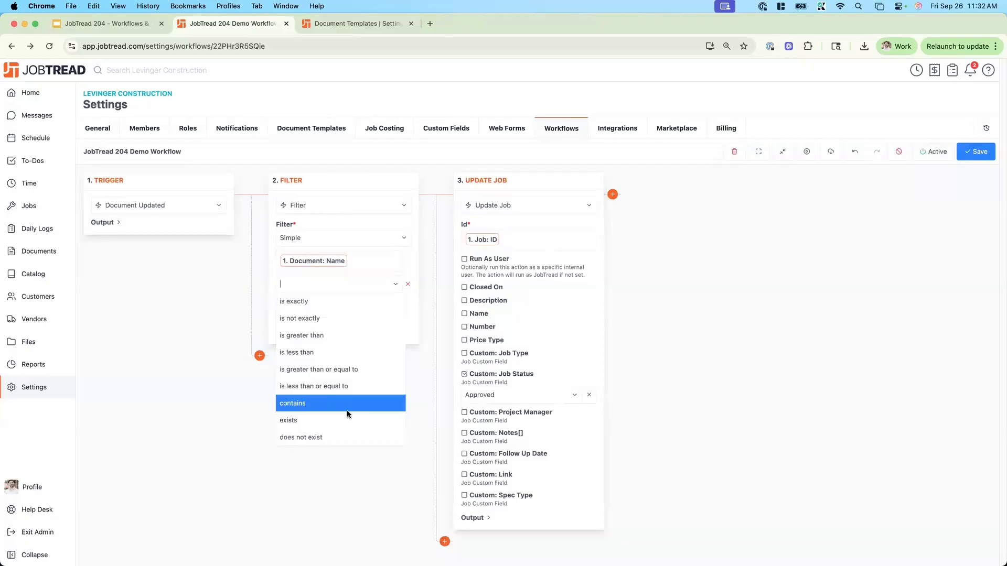
pyautogui.click(347, 409)
pyautogui.click(310, 312)
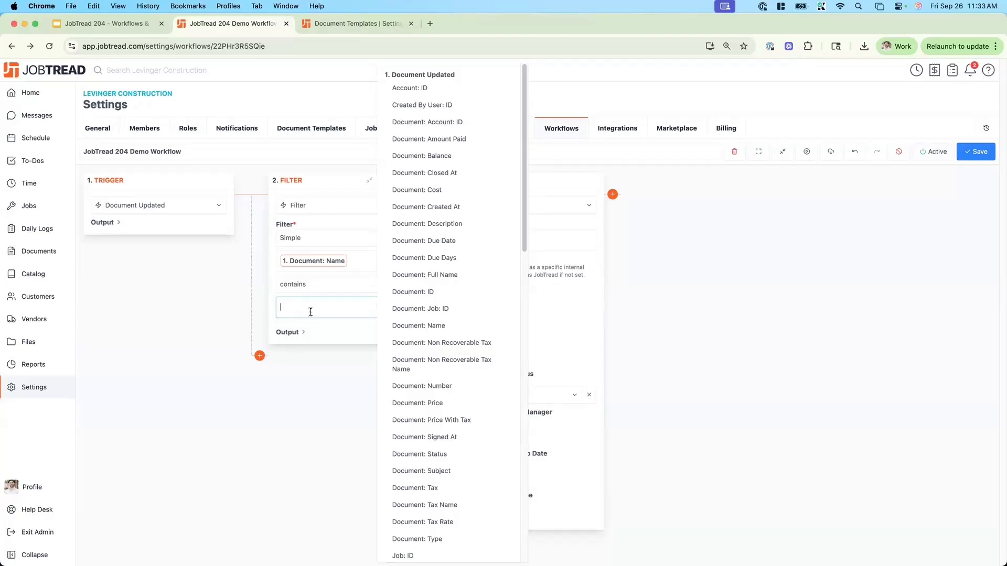
pyautogui.write('Proposal')
pyautogui.click(341, 345)
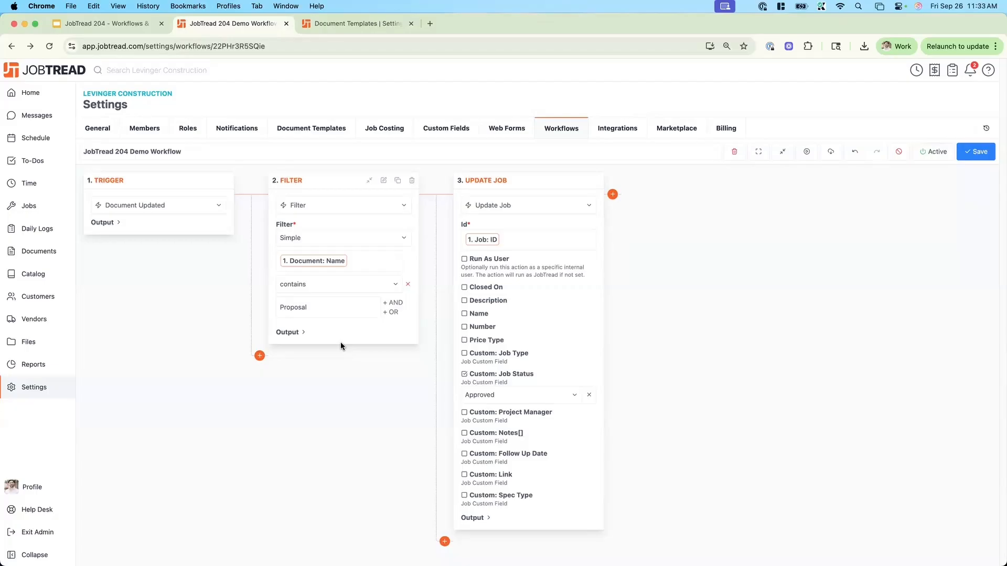
# - Add an AND condition to the Filter requiring New Value: Status to be exactly Submitted / Approved / Paid
pyautogui.click(396, 303)
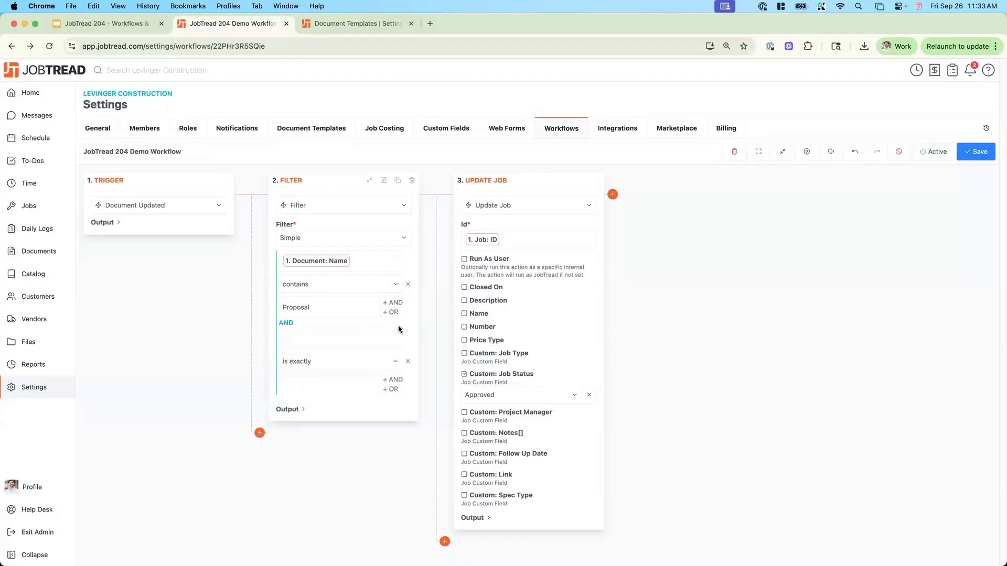
pyautogui.click(357, 337)
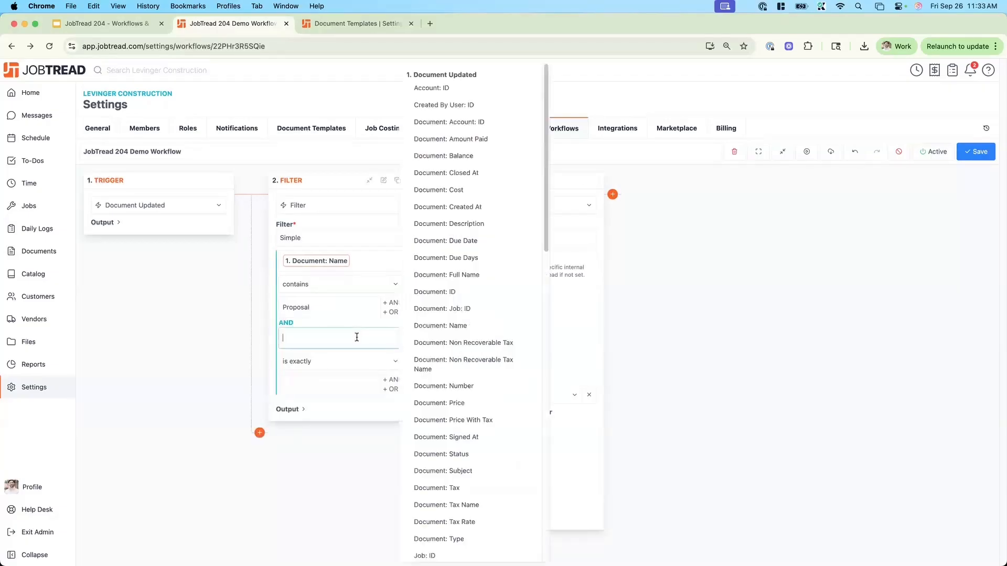
pyautogui.write('status')
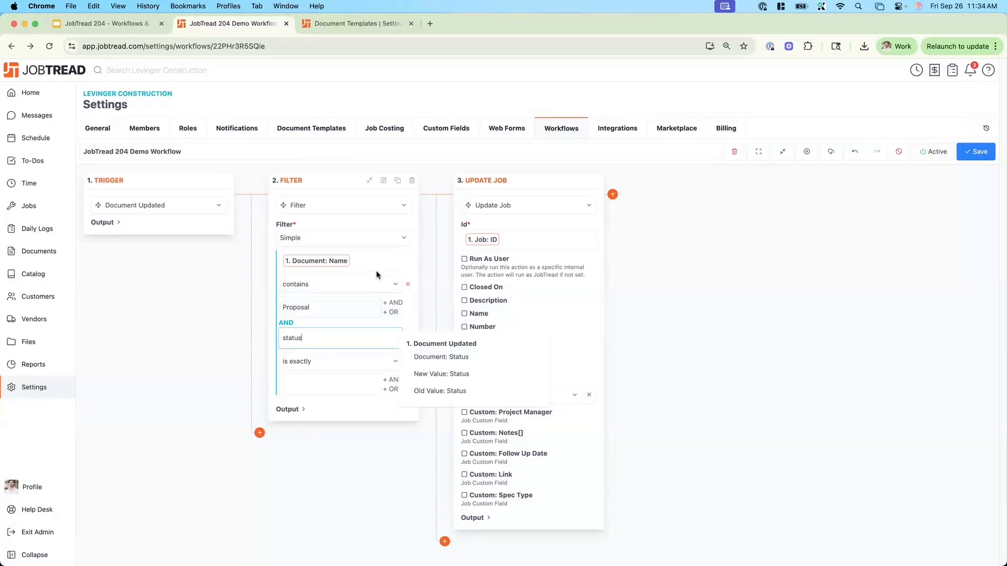
pyautogui.click(477, 381)
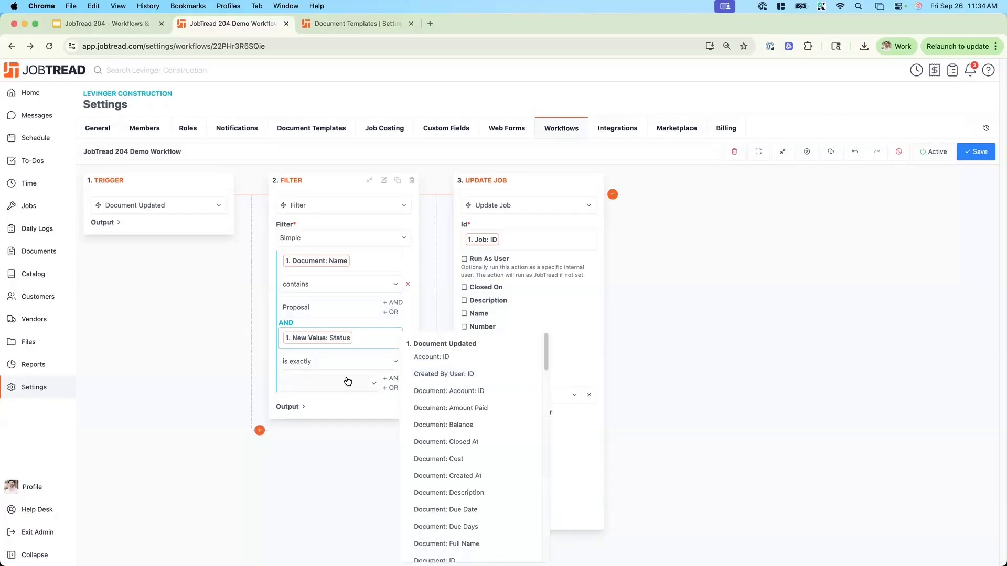
pyautogui.click(338, 383)
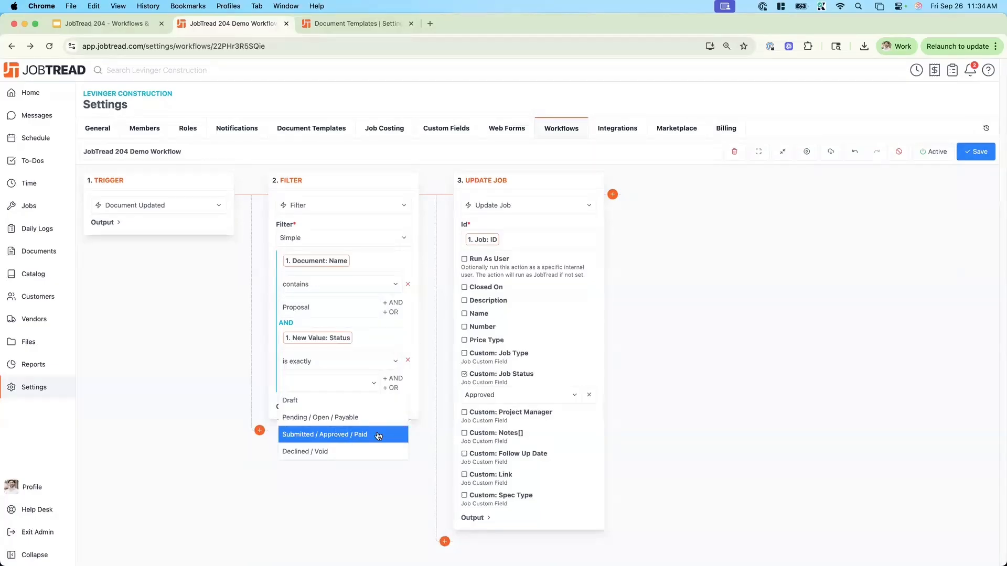
pyautogui.click(393, 435)
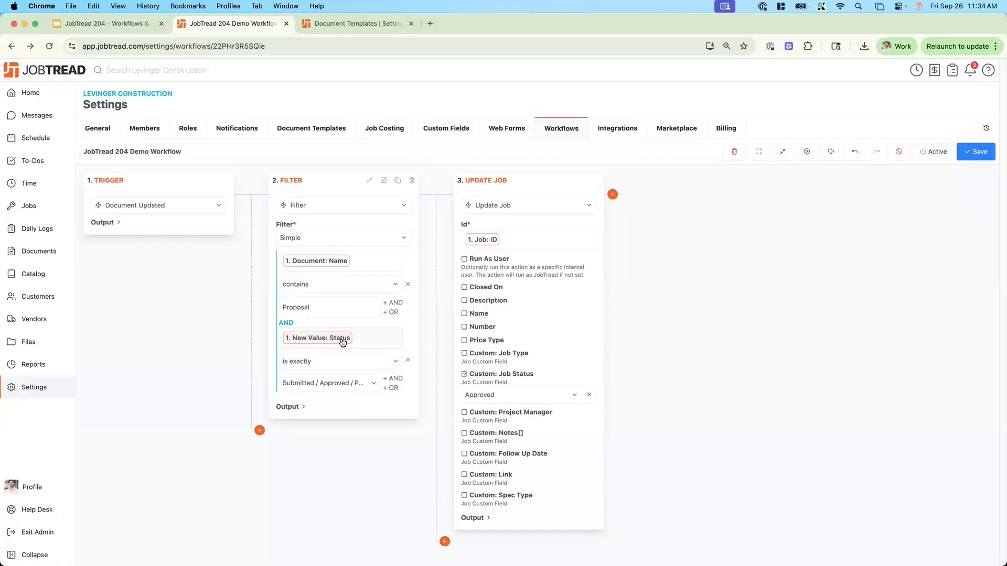
# - Add another AND condition to the Filter requiring Old Value: Status to be exactly Pending / Open / Payable
pyautogui.click(392, 379)
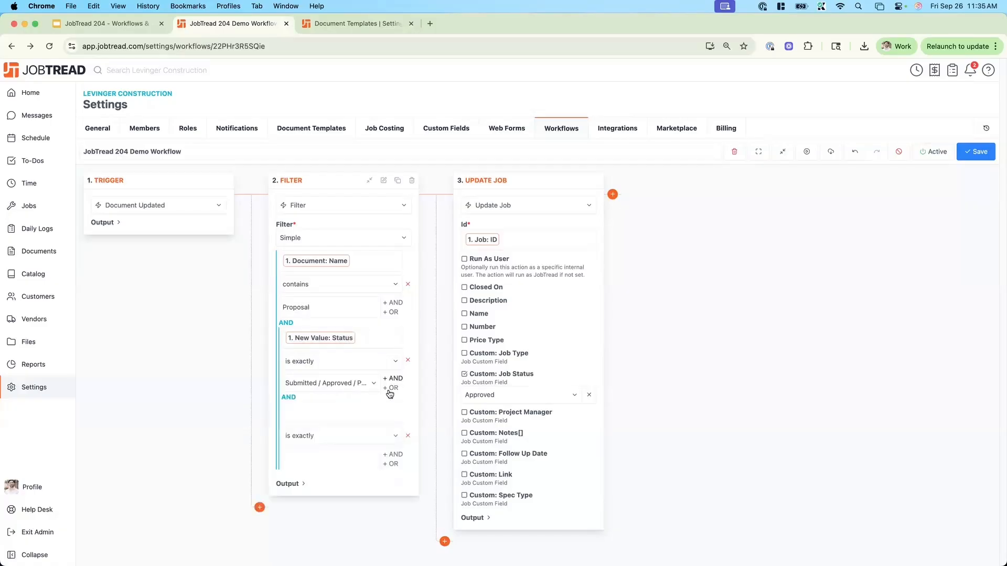
pyautogui.click(343, 415)
pyautogui.write('status')
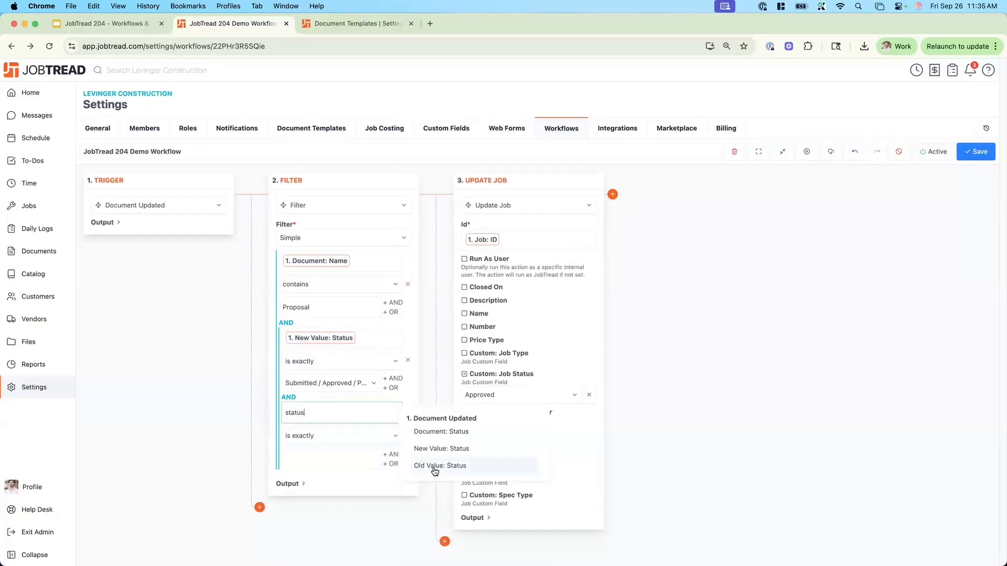
pyautogui.click(434, 466)
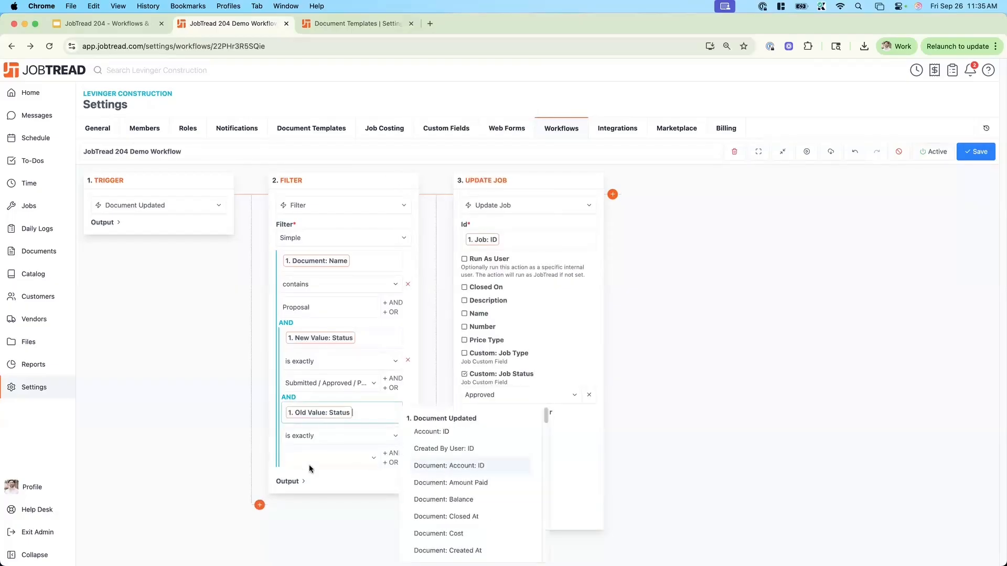
pyautogui.click(314, 458)
pyautogui.click(326, 496)
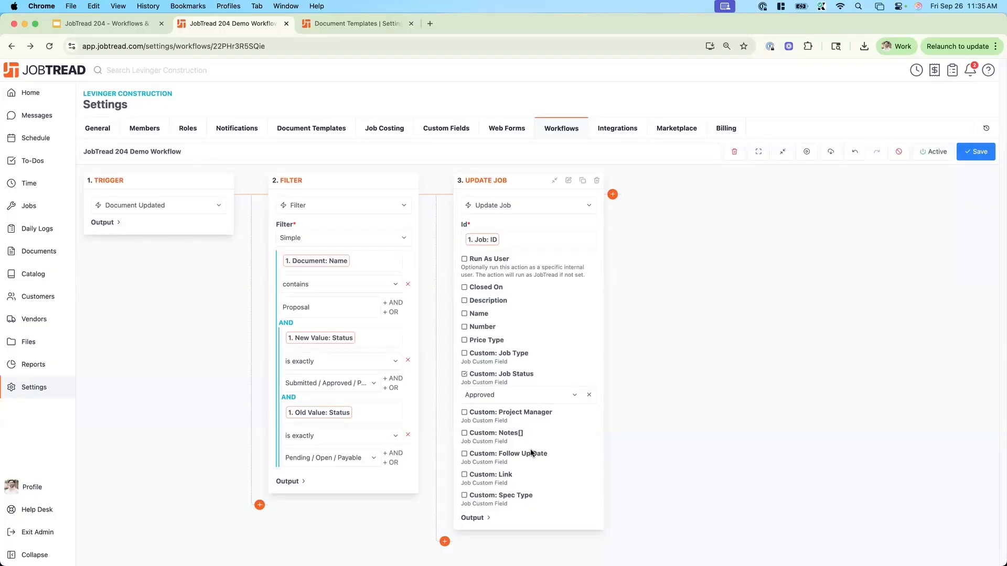
# - Save the active demo workflow and confirm making it live
pyautogui.click(985, 157)
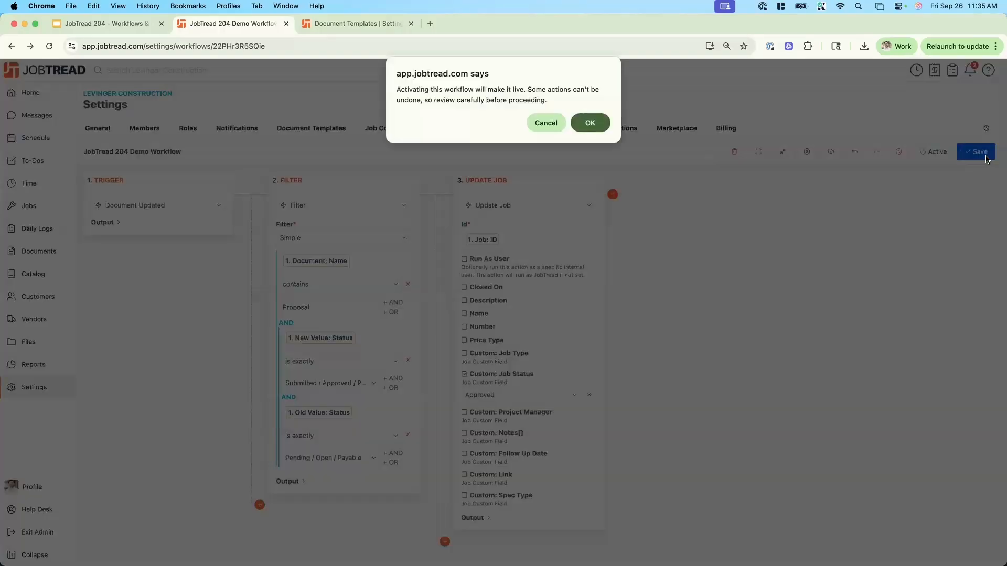
pyautogui.click(593, 125)
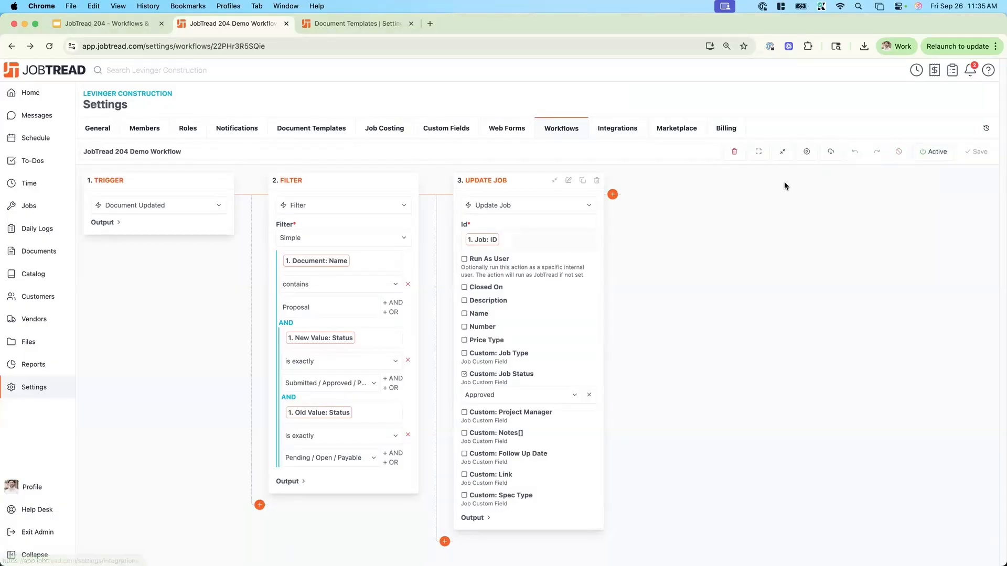
# - Save the demo workflow as Inactive, and switch it back to Active with another confirmed save
pyautogui.click(926, 151)
pyautogui.click(977, 152)
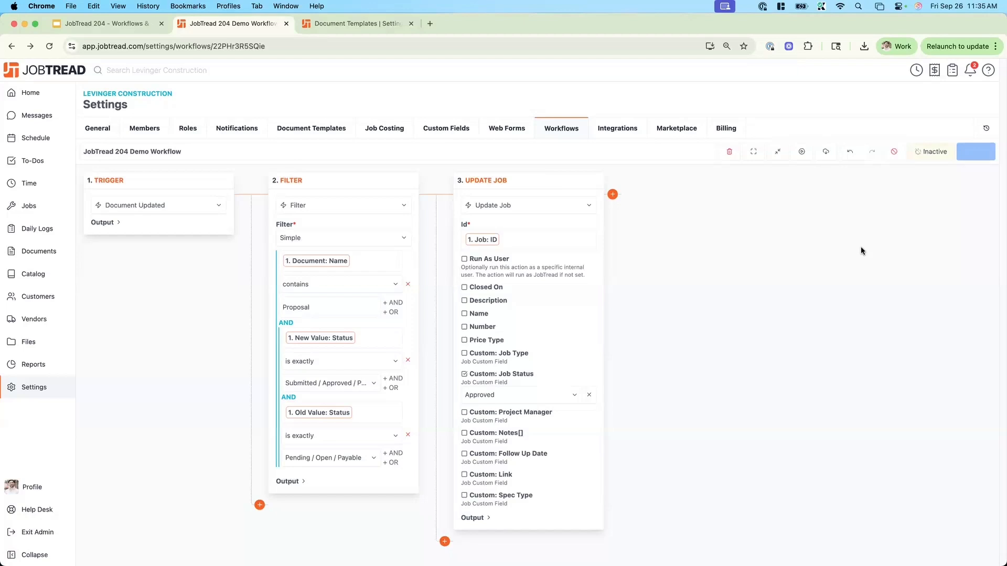
pyautogui.click(932, 152)
pyautogui.click(976, 151)
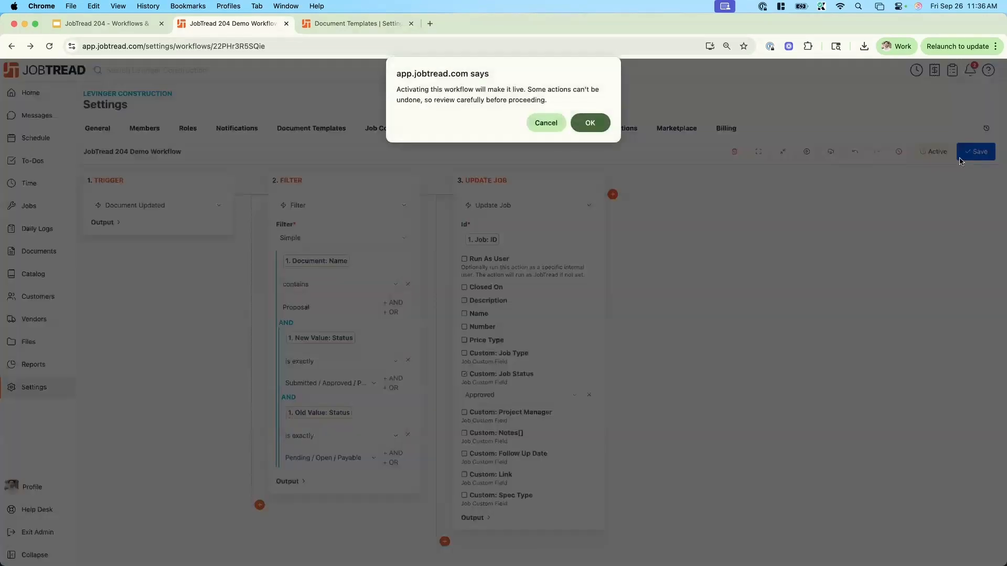
pyautogui.click(599, 127)
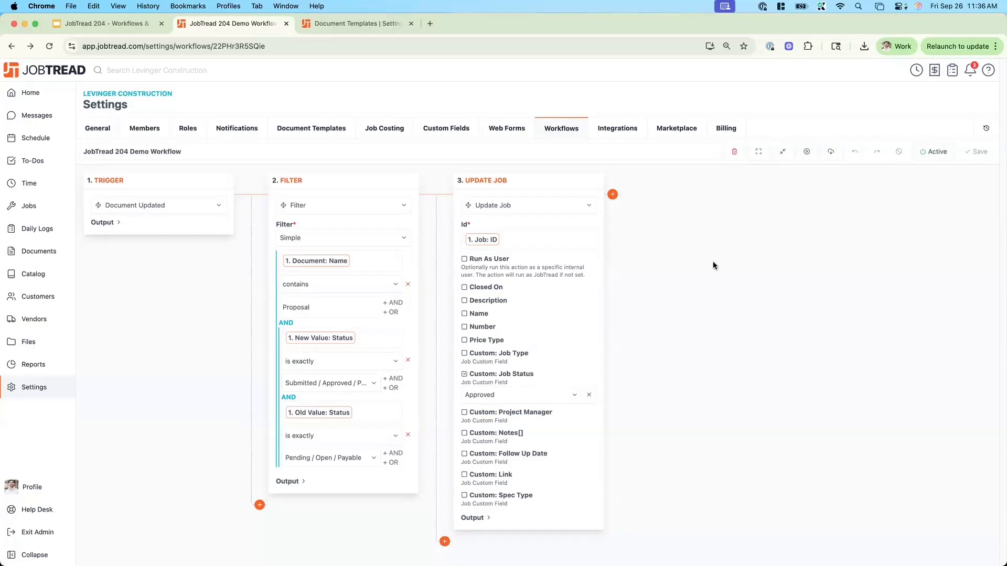
# - Open Job 43 from the Jobs list and highlight its Job Status on the dashboard
pyautogui.click(50, 211)
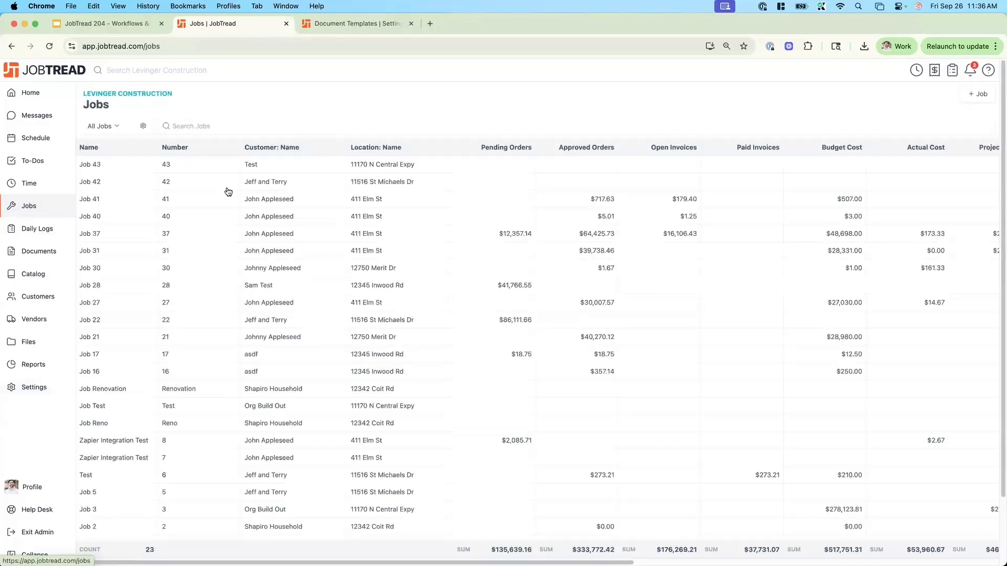
pyautogui.click(197, 164)
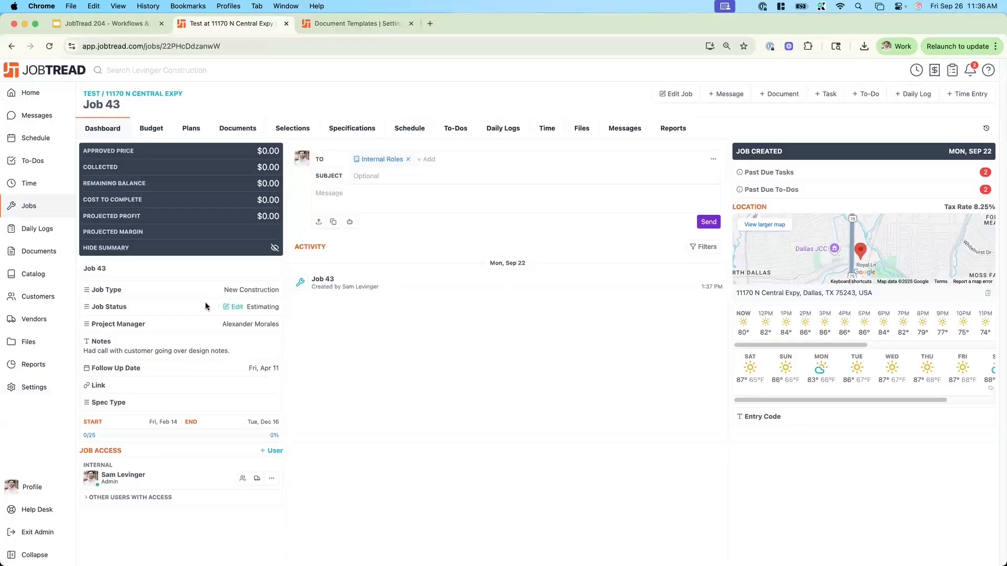
pyautogui.moveTo(297, 302); pyautogui.dragTo(284, 303)
pyautogui.click(283, 307)
pyautogui.doubleClick(268, 307)
pyautogui.click(476, 323)
# - Create a Proposal document for Job 43 with all of its cost groups selected
pyautogui.click(781, 95)
pyautogui.click(367, 234)
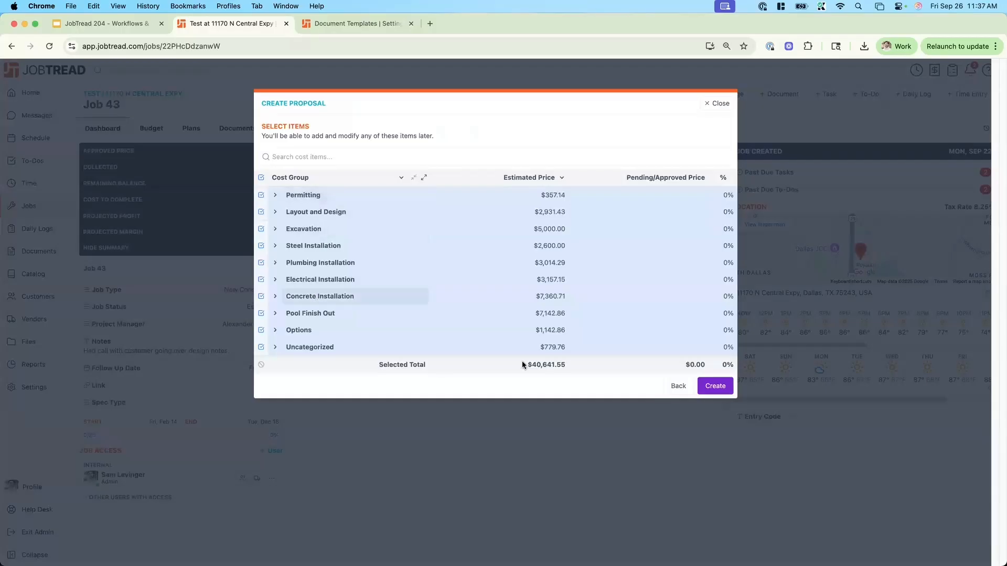
pyautogui.click(715, 387)
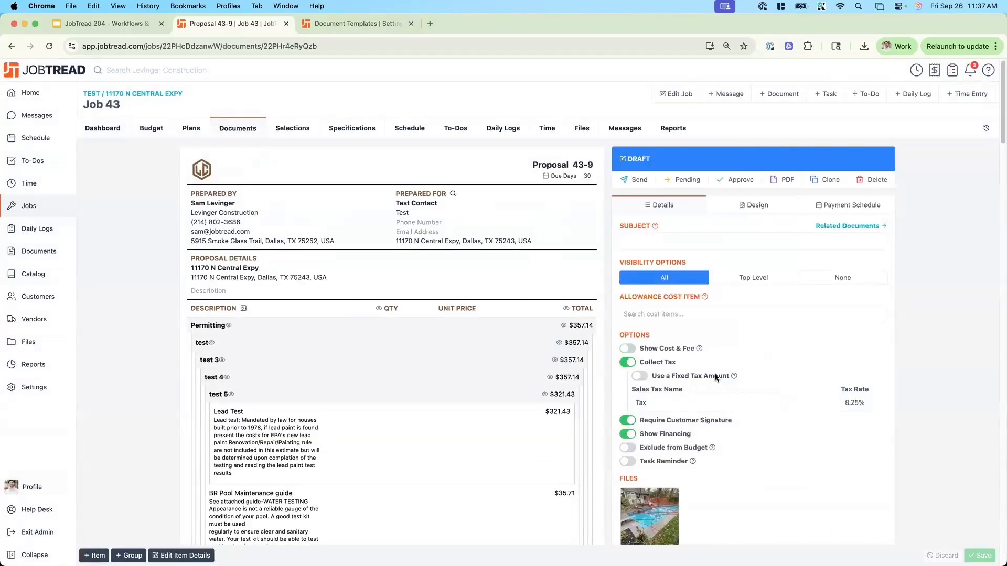
# - Mark the new proposal as Pending and approve it
pyautogui.click(687, 179)
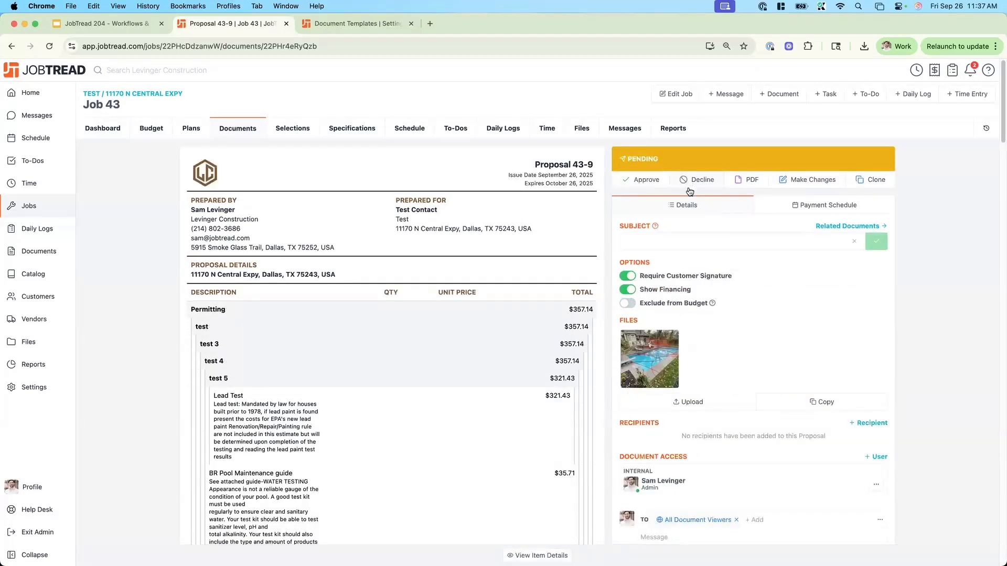
pyautogui.click(643, 179)
pyautogui.click(606, 212)
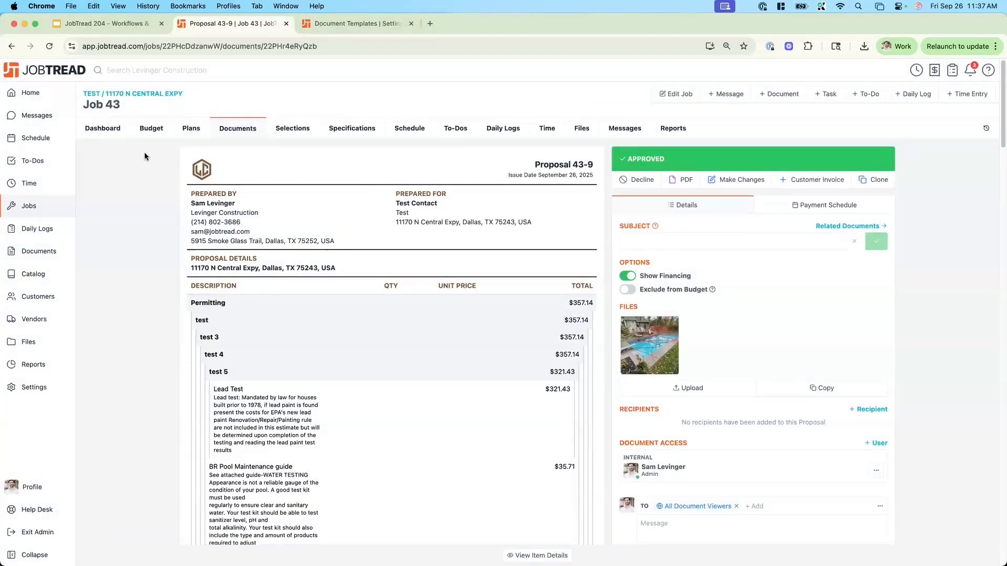
# - Check the Job Status on Job 43's dashboard and the latest runs in the Workflows settings
pyautogui.click(113, 131)
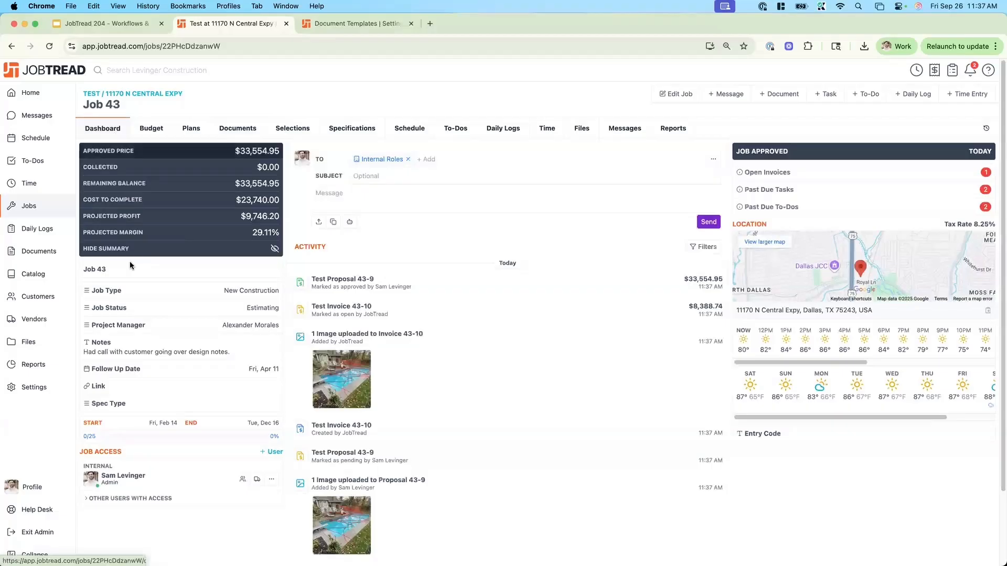
pyautogui.moveTo(247, 308); pyautogui.dragTo(281, 306)
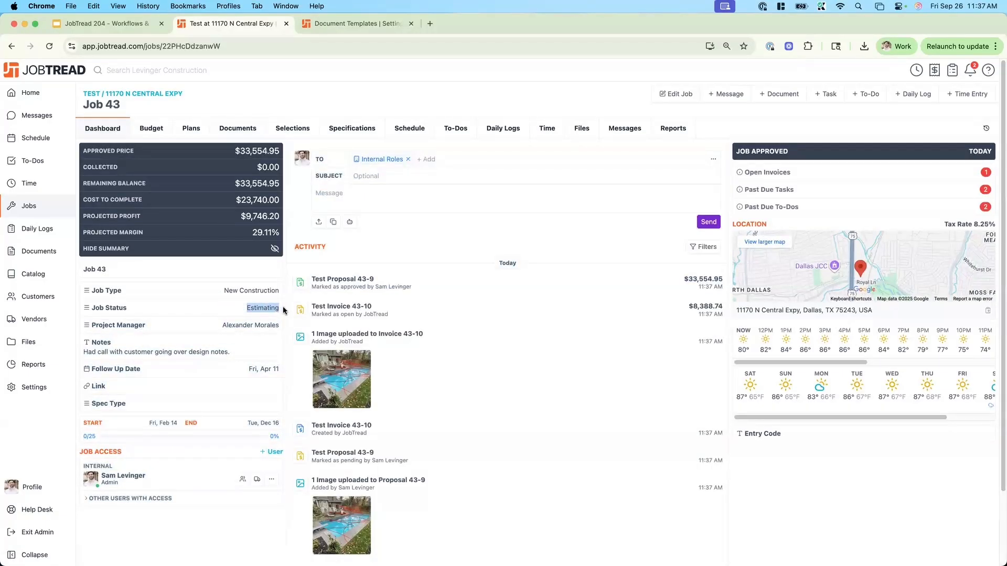
pyautogui.click(45, 390)
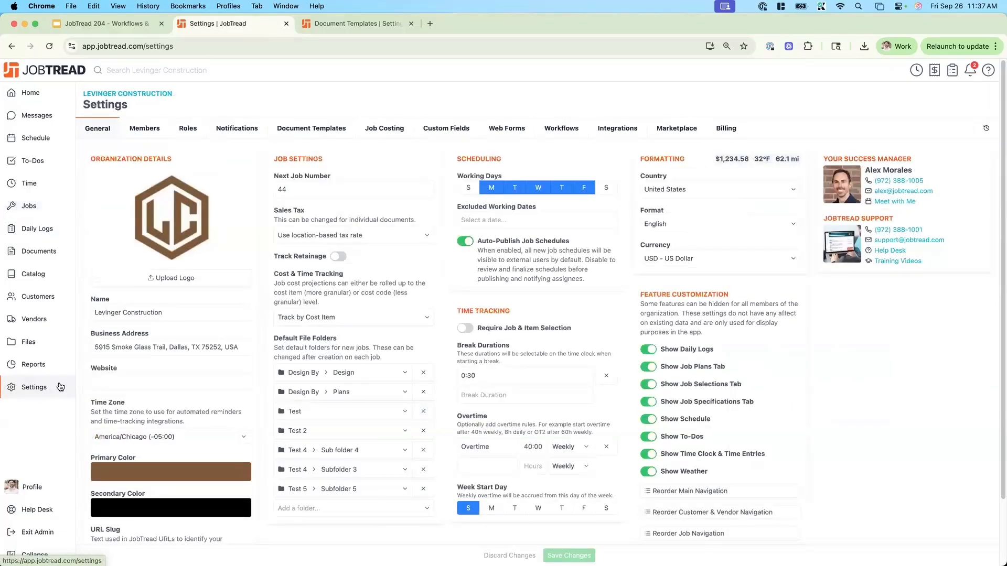
pyautogui.click(563, 132)
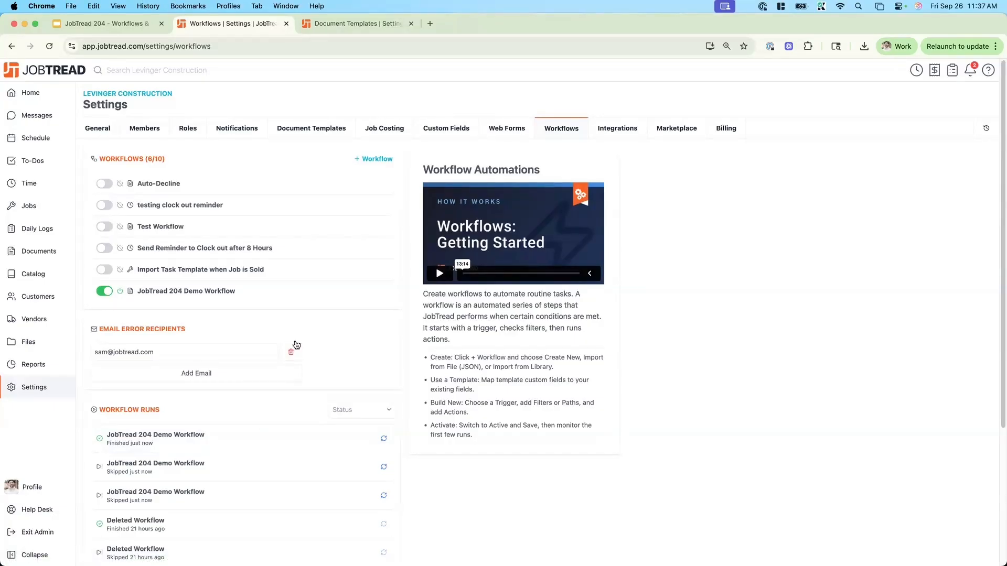
# - Reopen Job 43 from the Jobs list and highlight its Job Status to check it again
pyautogui.click(33, 207)
pyautogui.click(128, 172)
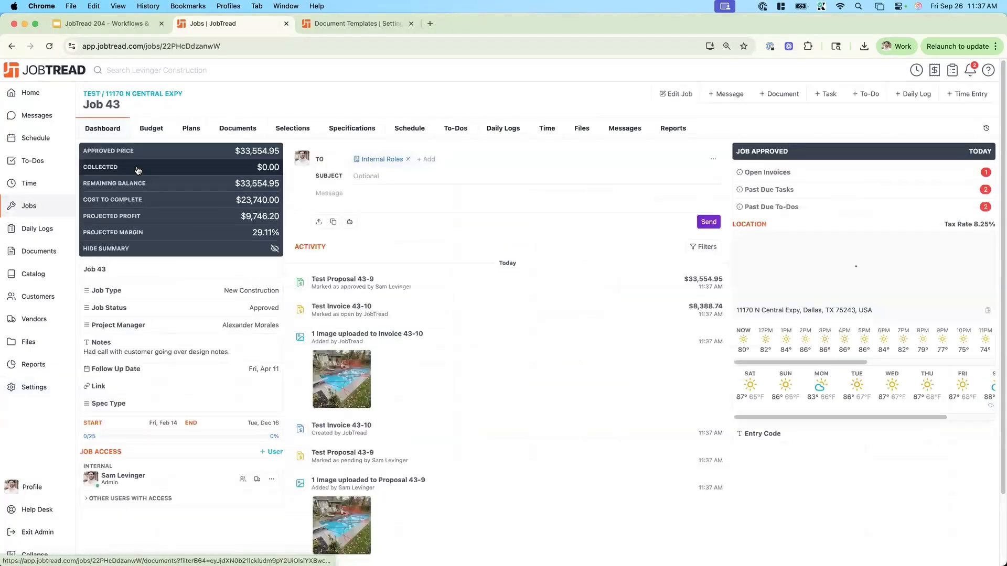
pyautogui.doubleClick(287, 313)
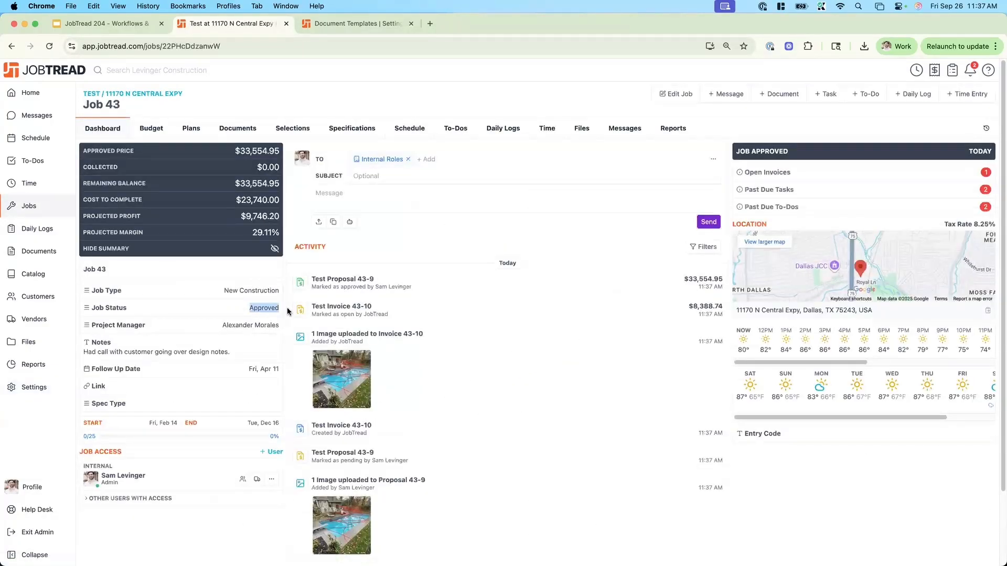
pyautogui.click(287, 313)
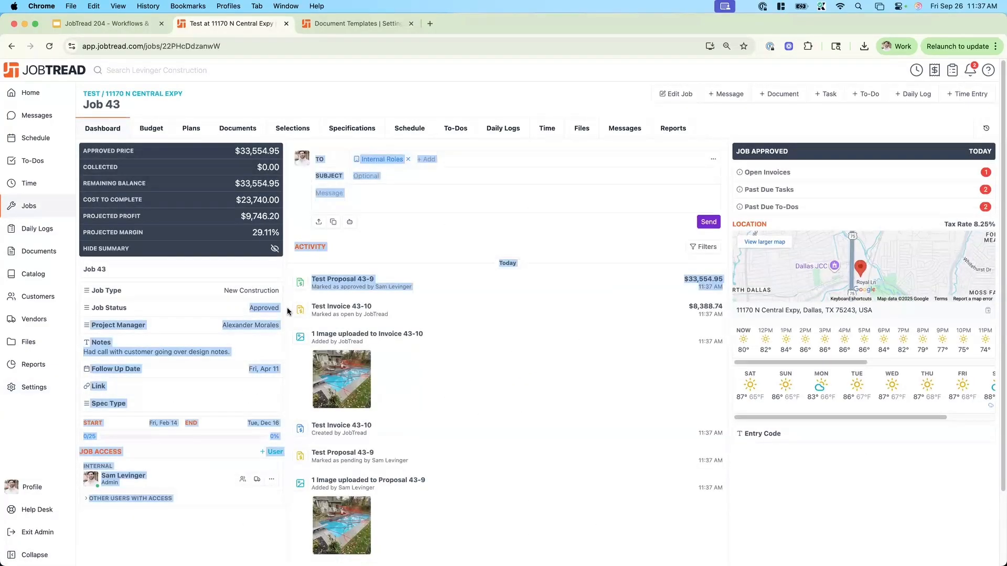
pyautogui.click(287, 311)
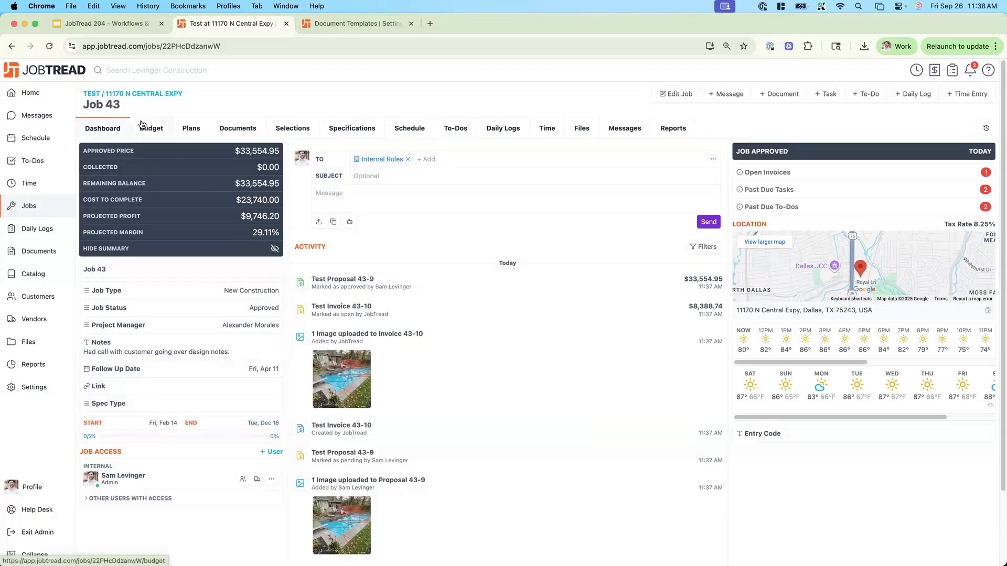
# - Return to the Workflows settings and open the most recent skipped run of JobTread 204 Demo Workflow
pyautogui.click(36, 388)
pyautogui.click(561, 128)
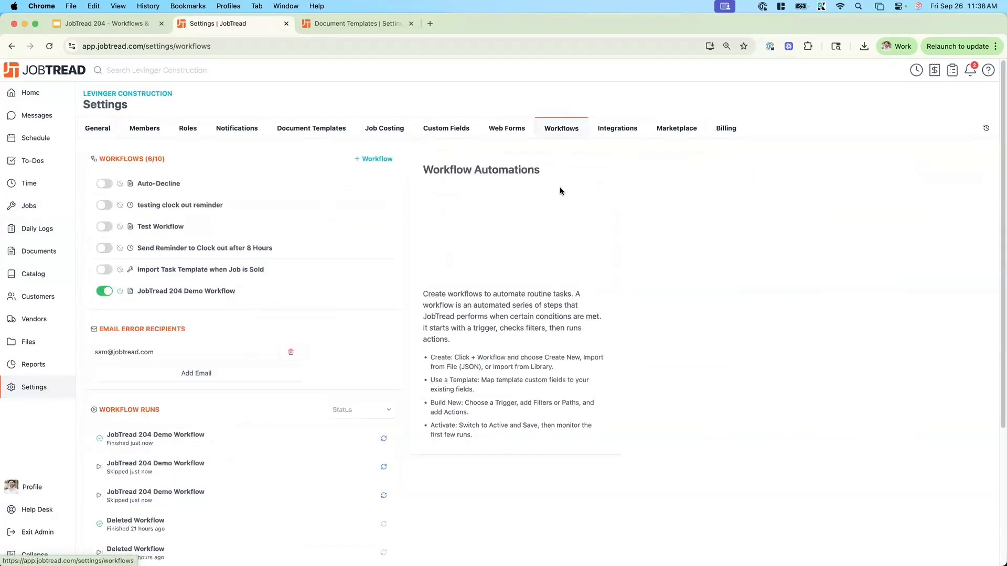
pyautogui.scroll(-2, 284, 386)
pyautogui.scroll(-1, 259, 387)
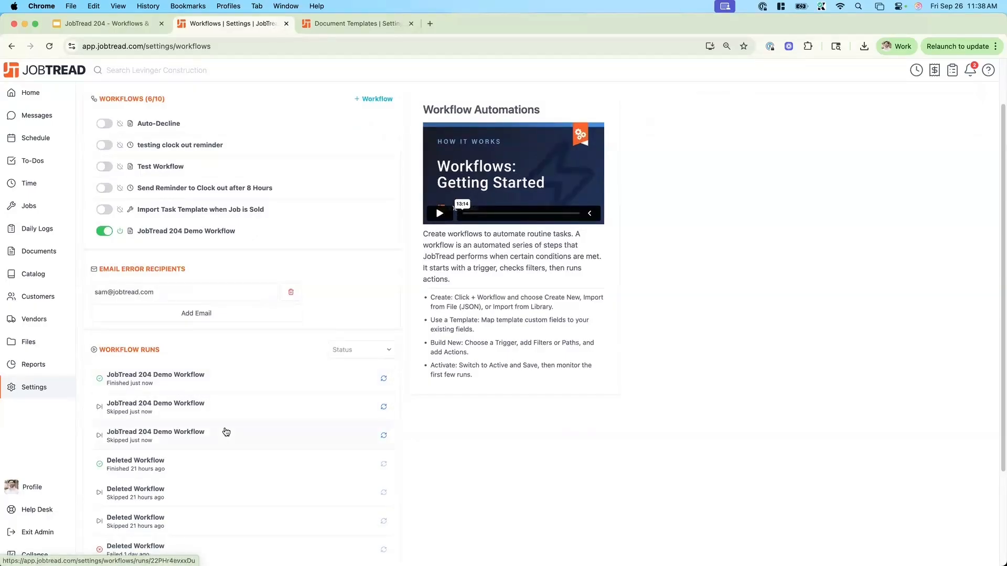
pyautogui.click(218, 407)
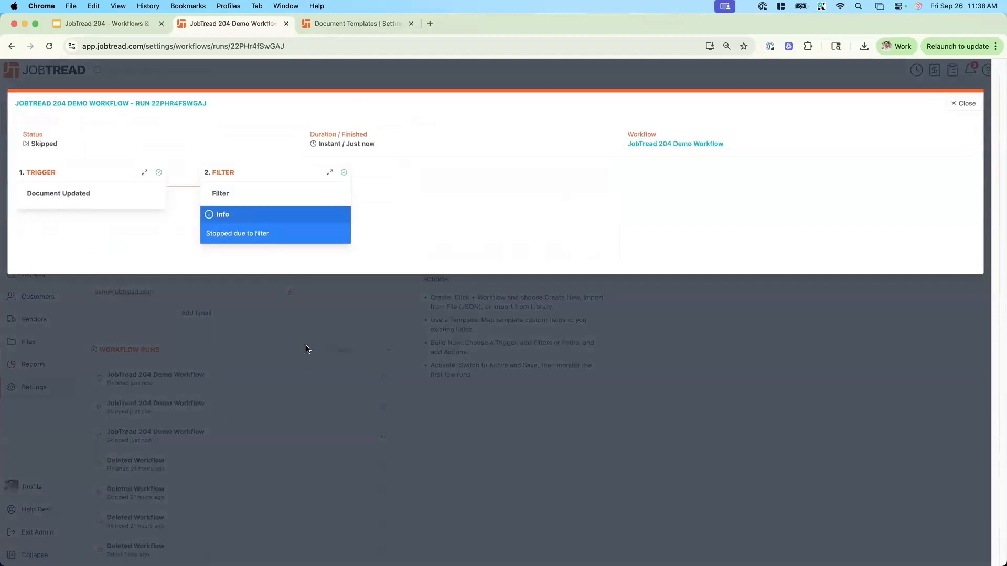
# - Examine the filter details of the skipped workflow run, and review the steps of the latest finished JobTread 204 Demo Workflow run
pyautogui.click(330, 175)
pyautogui.moveTo(212, 231); pyautogui.dragTo(365, 234)
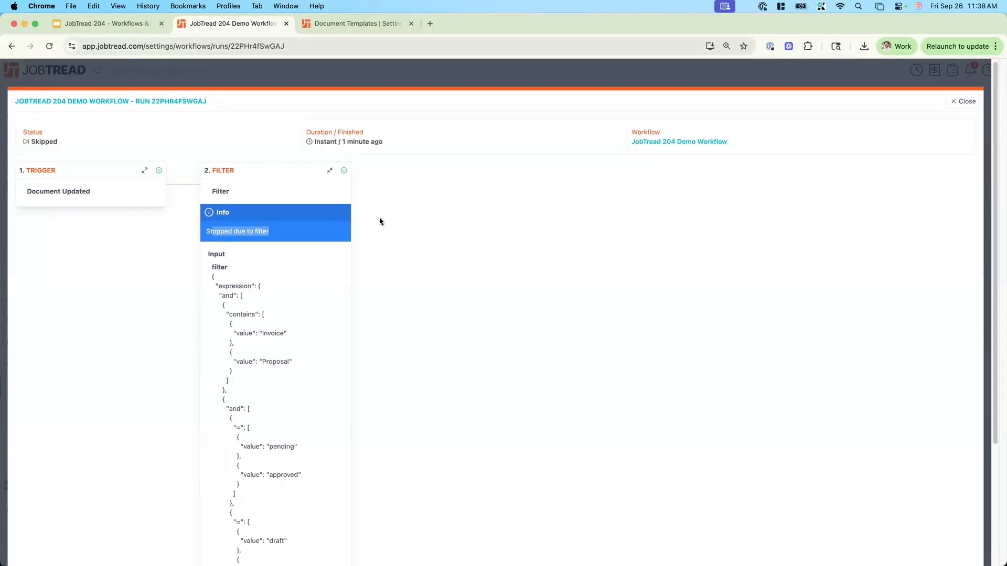
pyautogui.scroll(-1, 446, 294)
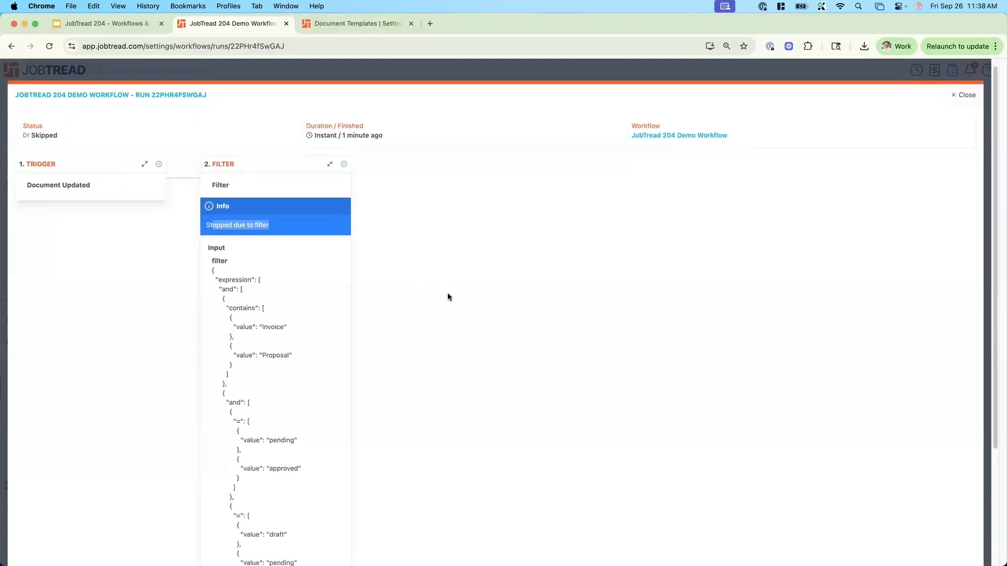
pyautogui.scroll(1, 404, 271)
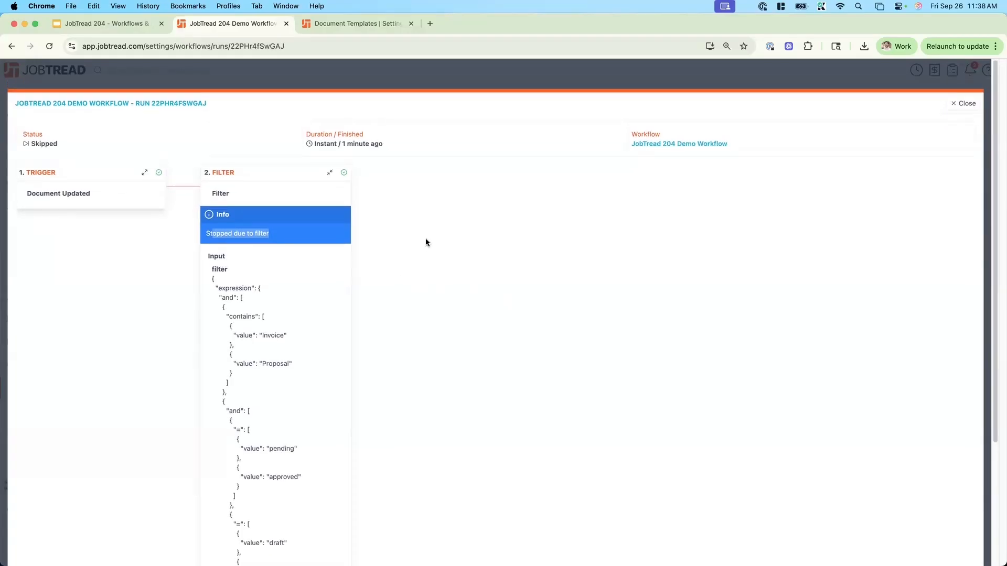
pyautogui.click(967, 105)
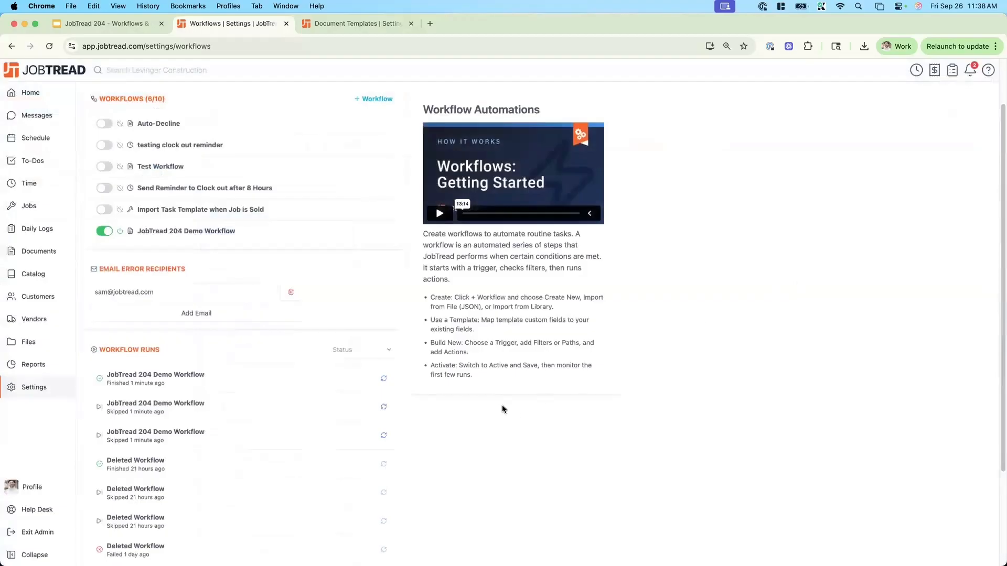
pyautogui.click(233, 381)
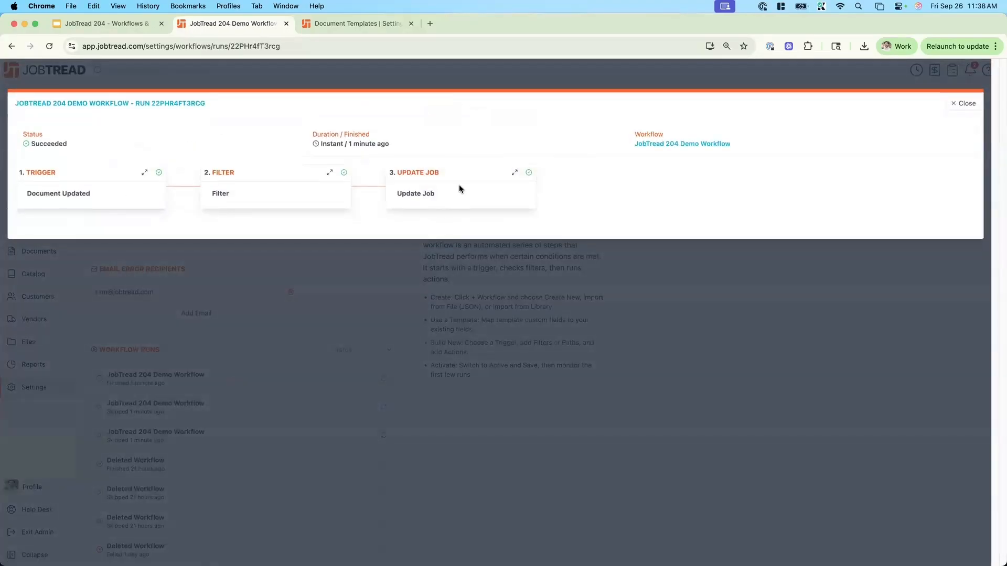
pyautogui.click(966, 103)
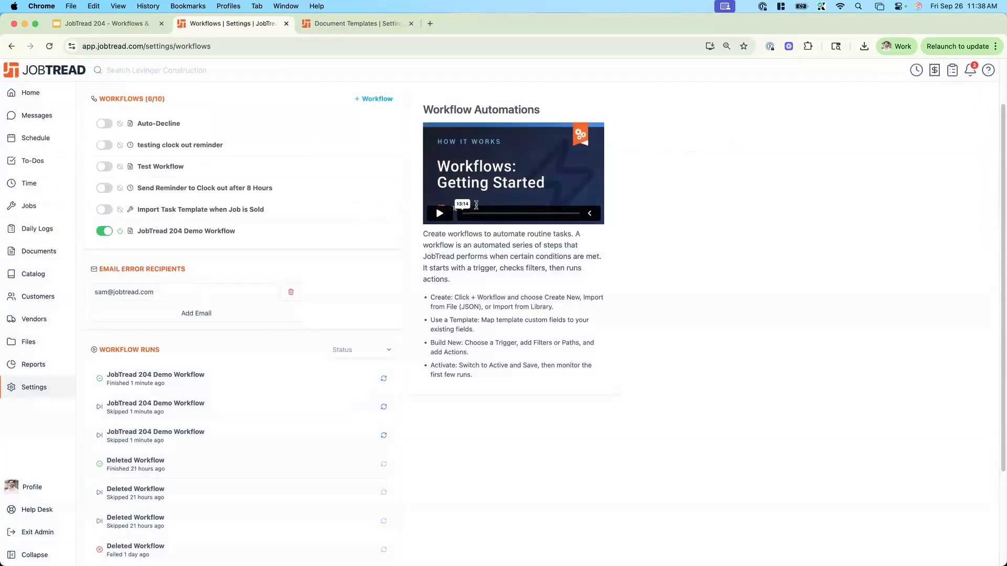
# - Deactivate the JobTread 204 Demo Workflow in the workflows list
pyautogui.scroll(2, 367, 288)
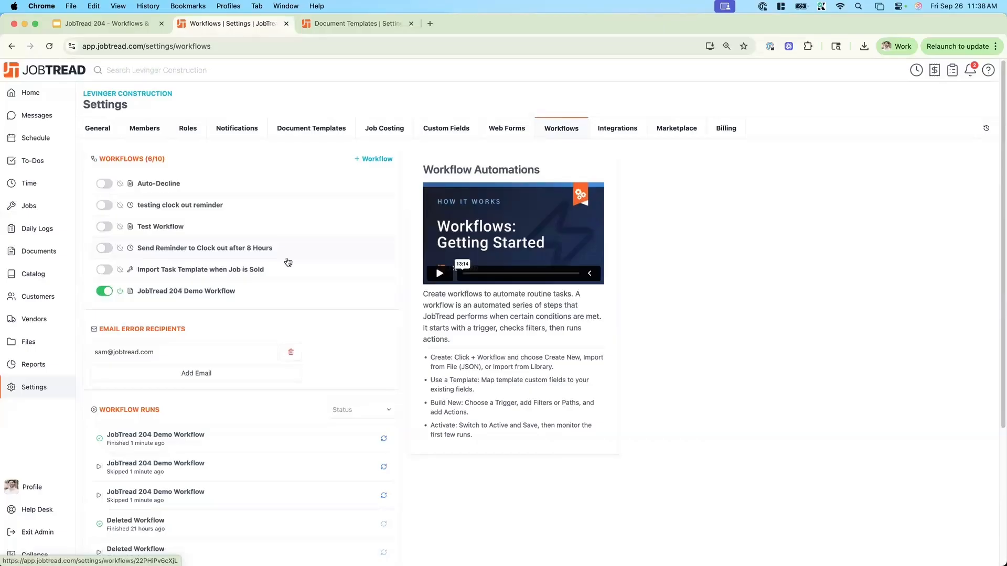
pyautogui.click(103, 291)
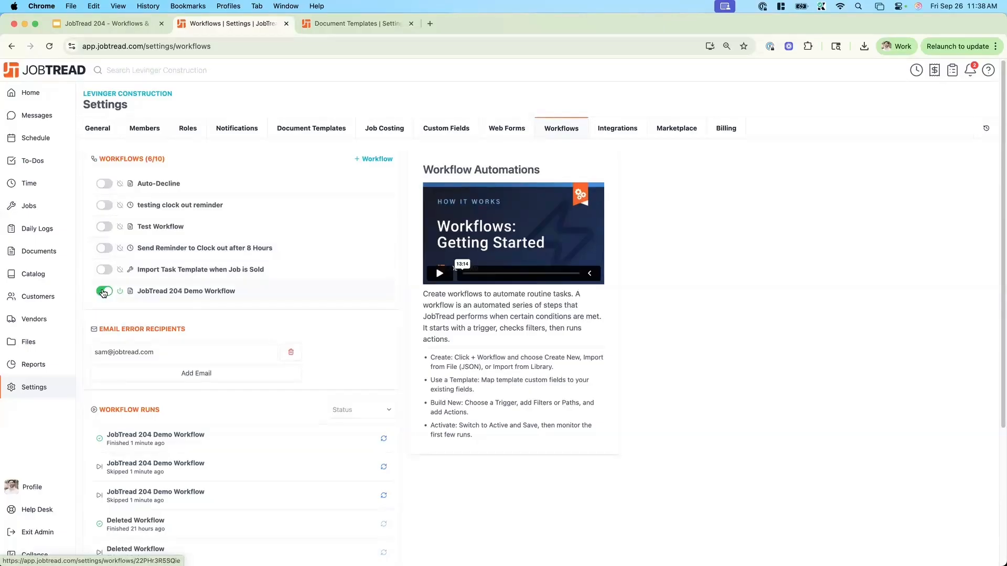
# - Switch to the JobTread 204 presentation in Google Slides and present from the filter slide through to "What are Paths?"
pyautogui.click(100, 25)
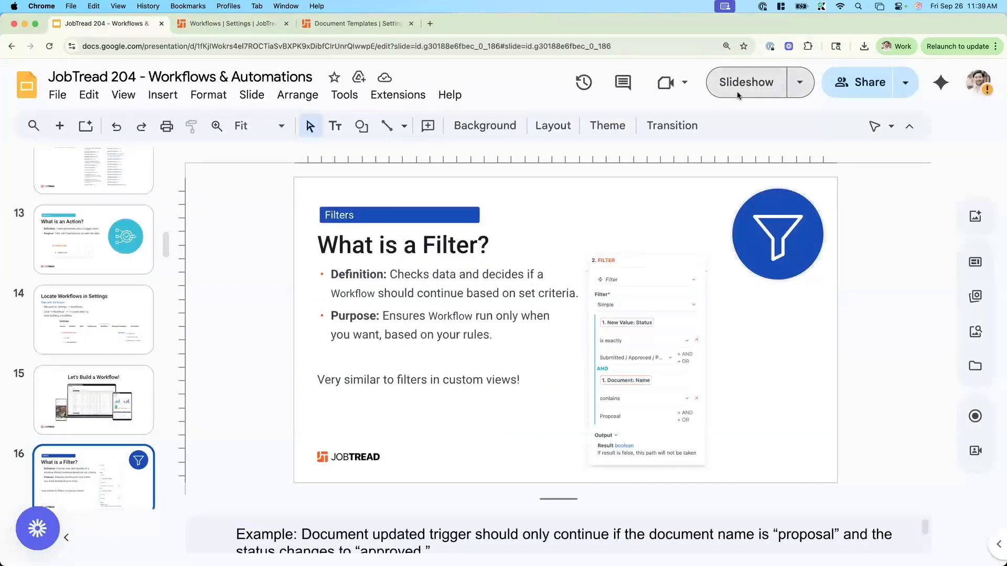
pyautogui.click(737, 96)
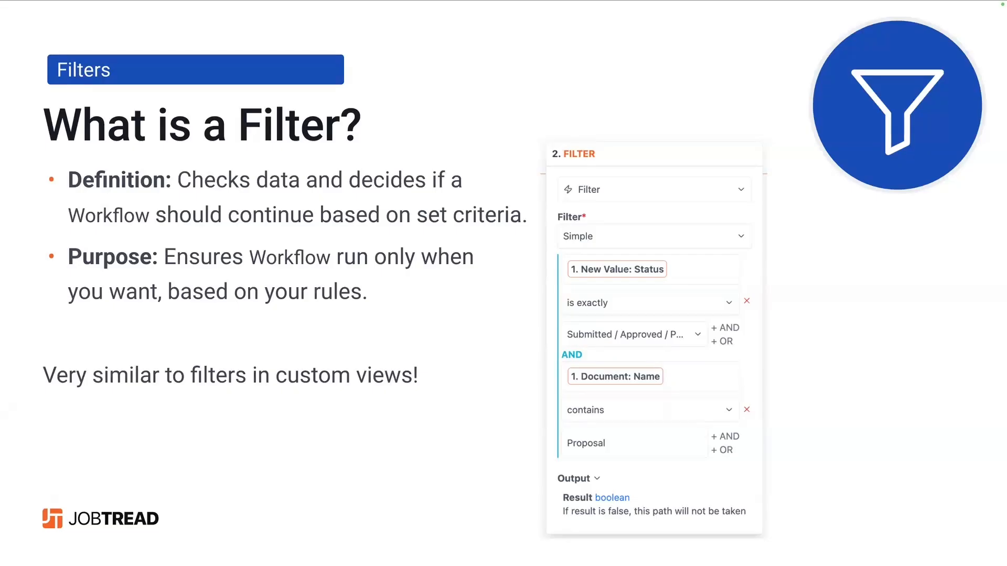
pyautogui.press('Right')
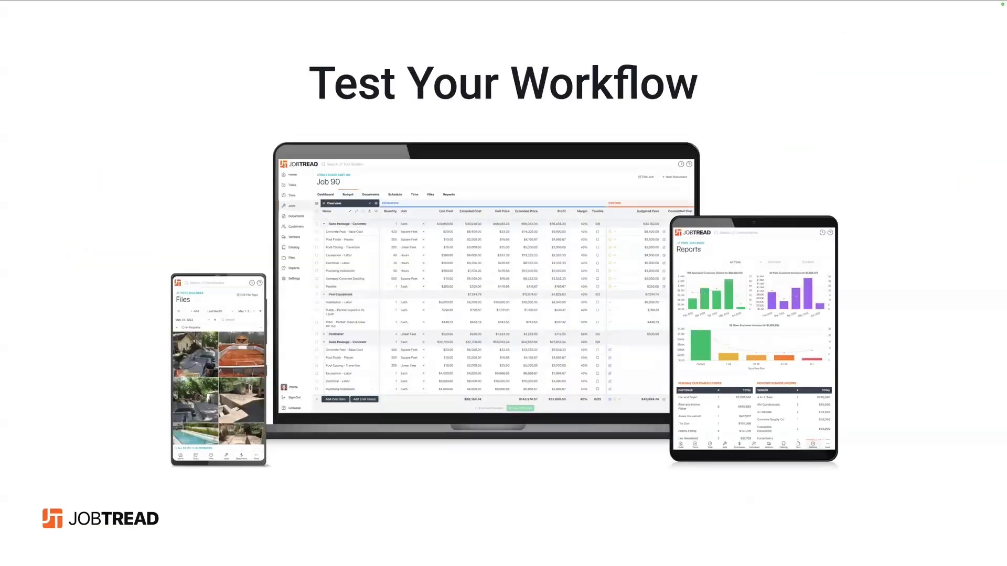
pyautogui.press('Right')
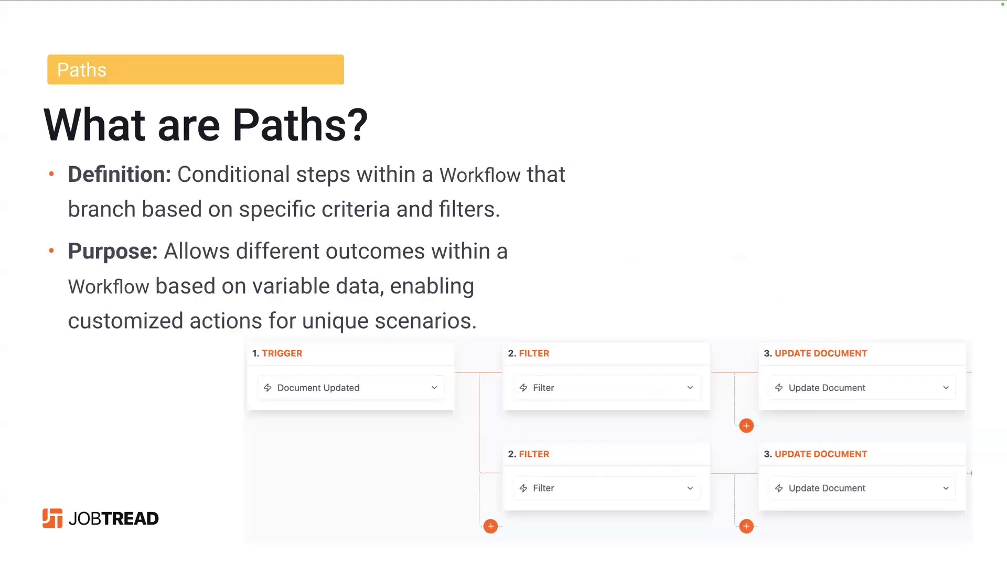
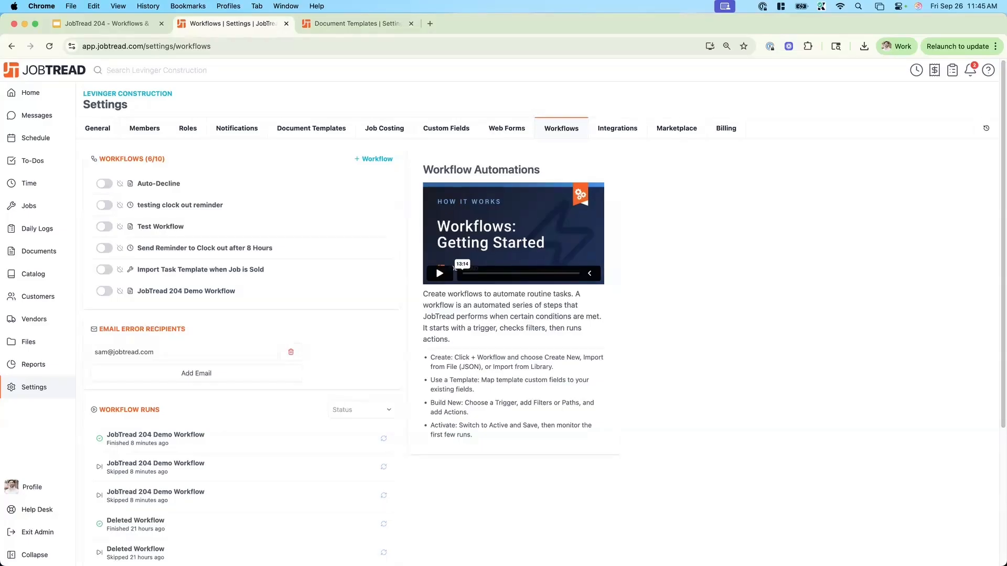
# - Browse the available services on JobTread's Integrations settings page
pyautogui.click(618, 132)
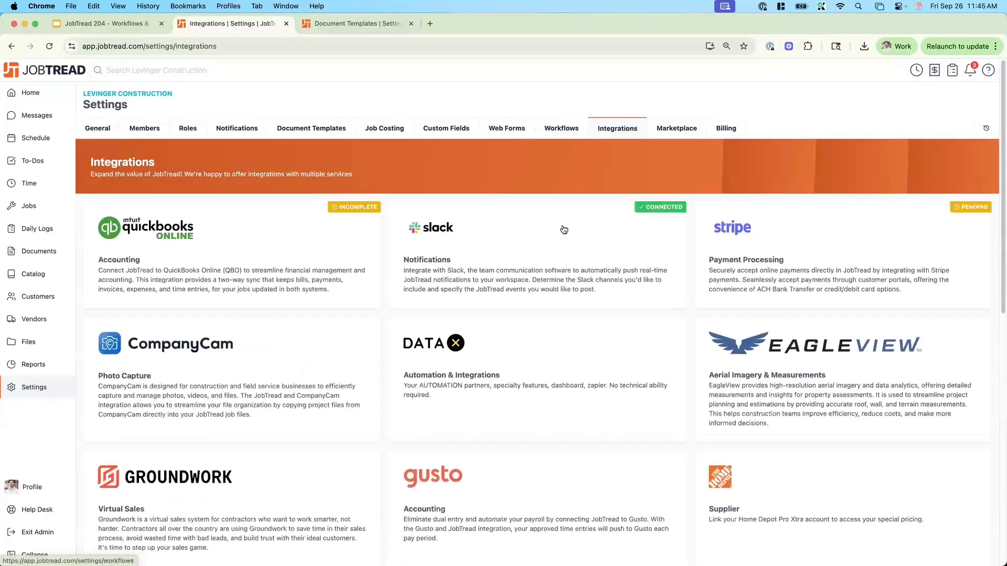
pyautogui.scroll(-2, 663, 270)
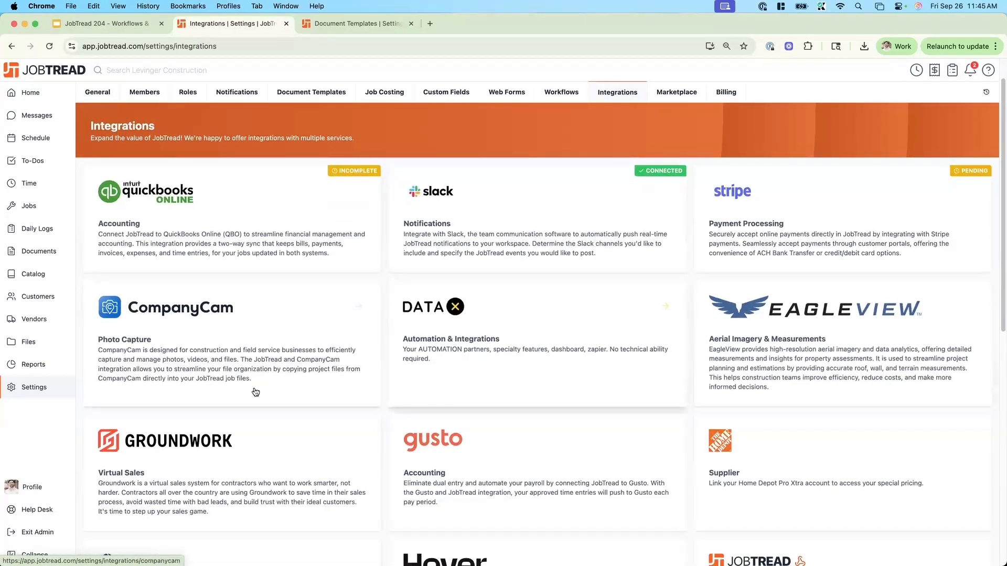
pyautogui.scroll(-3, 529, 439)
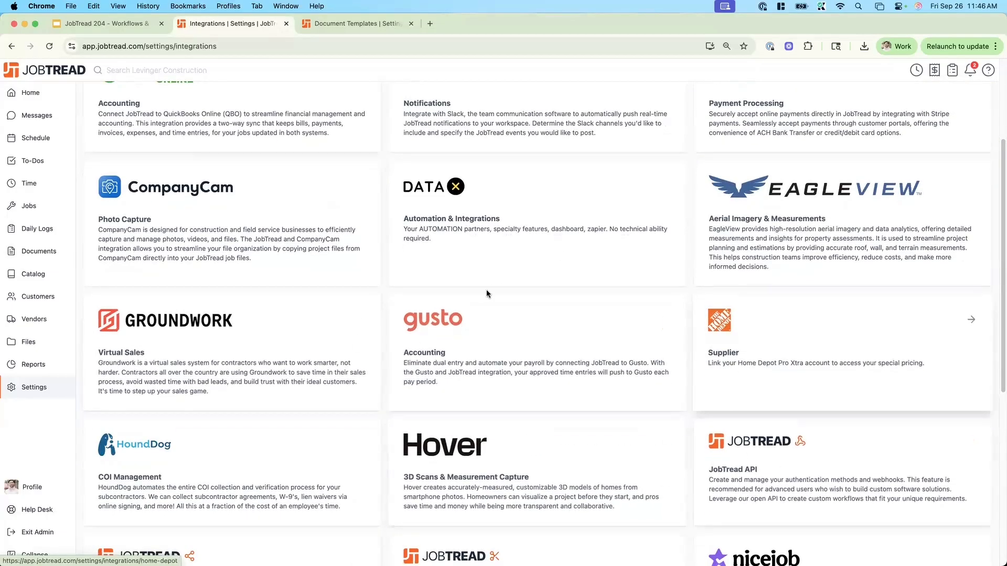
pyautogui.scroll(3, 617, 283)
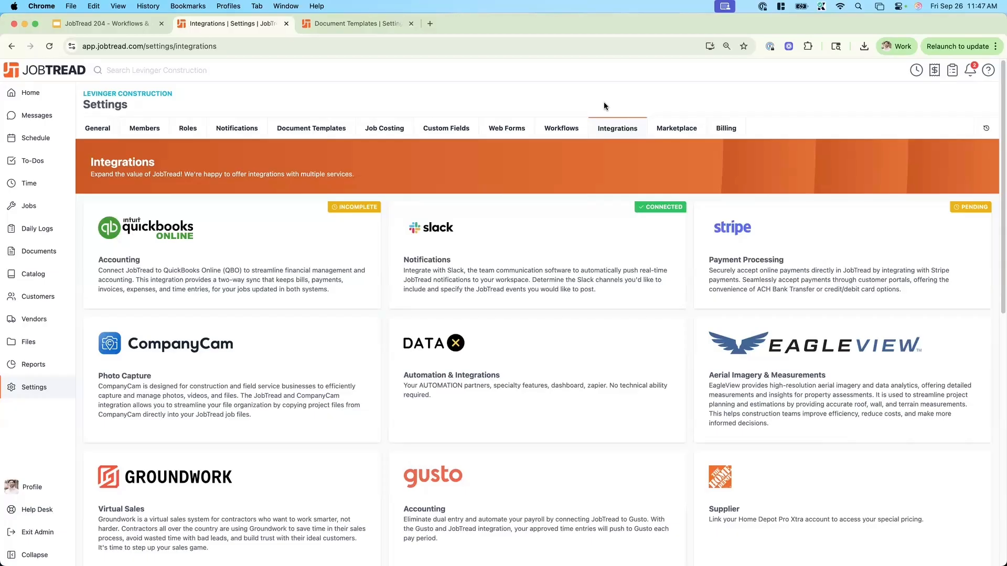
# - Open Job 43 from the Jobs list
pyautogui.click(49, 215)
pyautogui.click(151, 167)
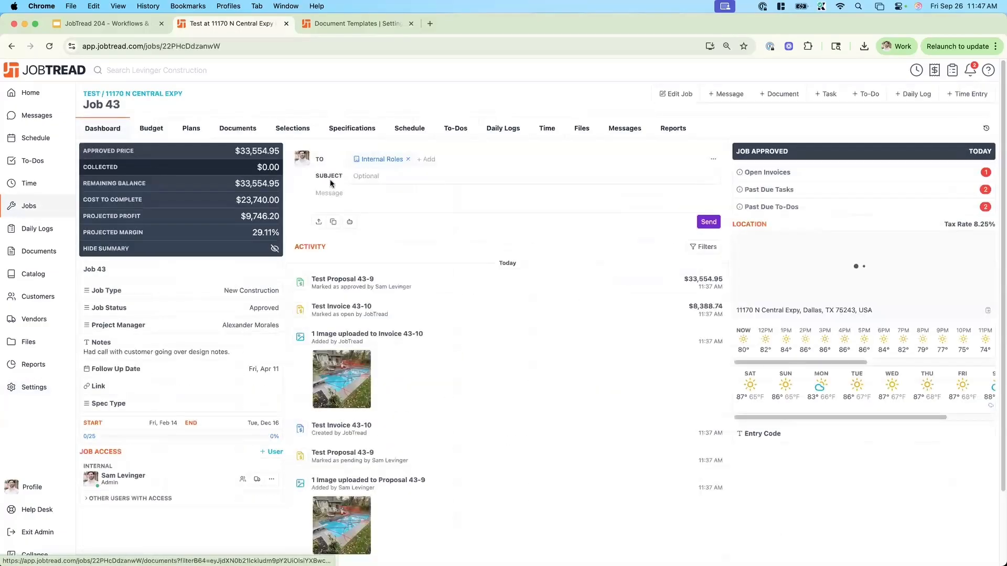
pyautogui.click(763, 99)
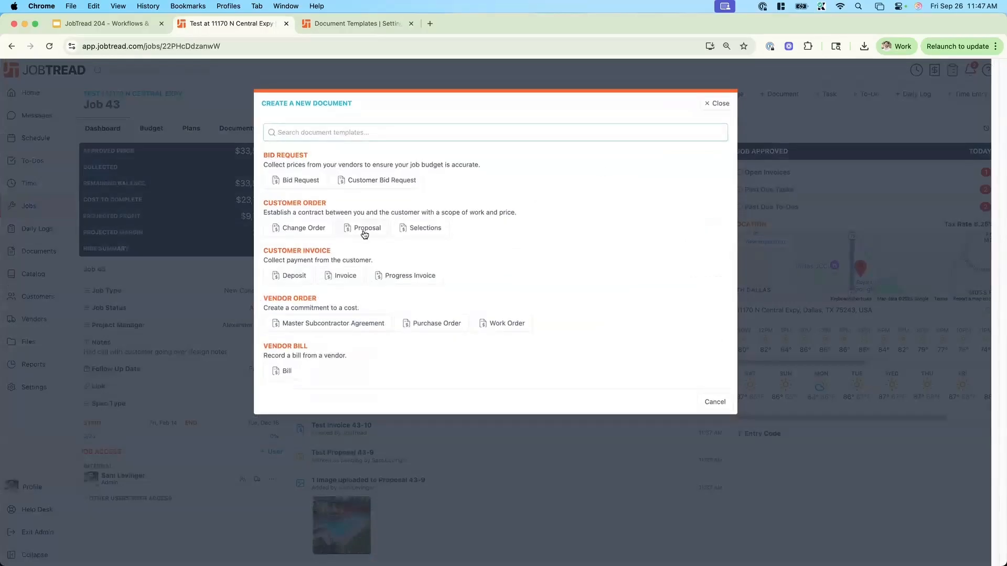
pyautogui.click(365, 232)
pyautogui.click(261, 195)
pyautogui.click(261, 212)
pyautogui.click(262, 212)
pyautogui.click(261, 195)
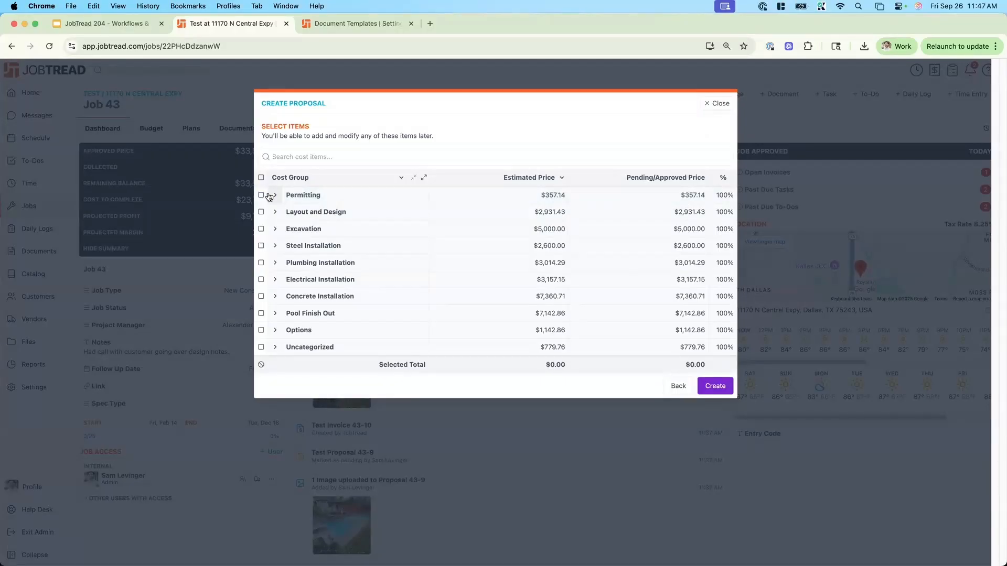
pyautogui.click(274, 195)
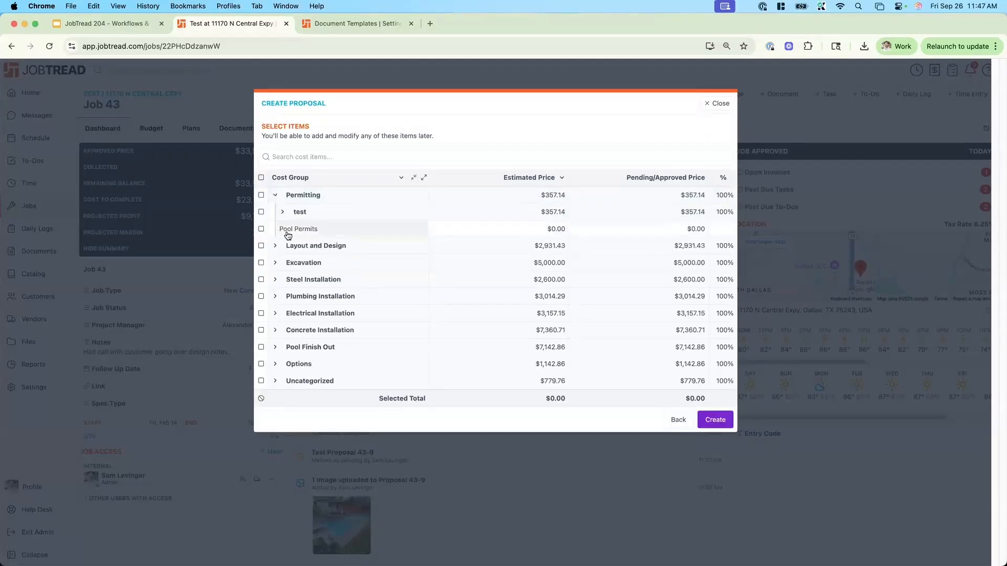
pyautogui.click(261, 228)
pyautogui.click(261, 211)
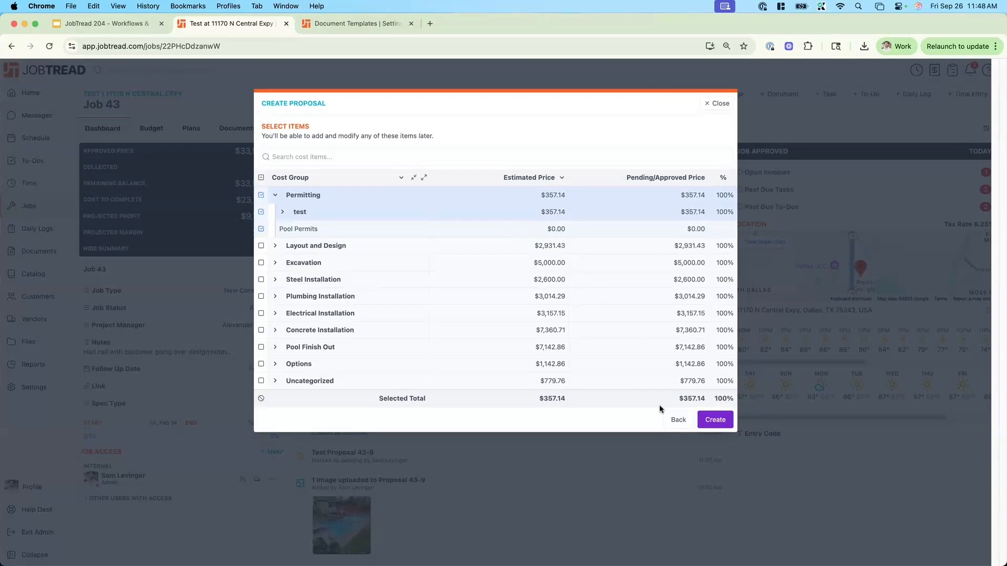
pyautogui.click(675, 420)
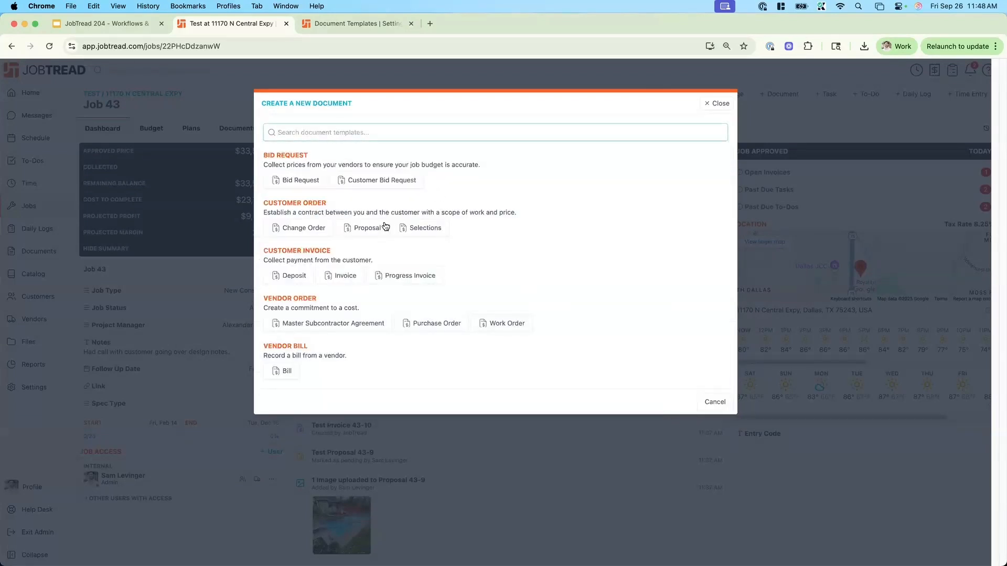
pyautogui.click(716, 402)
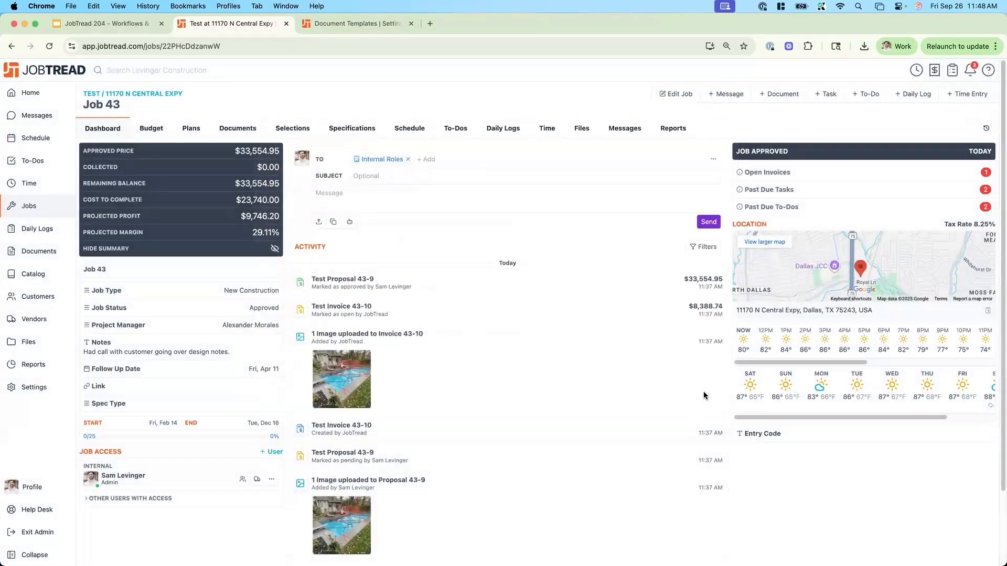
# - View the cost groups in Job 43's budget
pyautogui.click(167, 125)
pyautogui.click(395, 341)
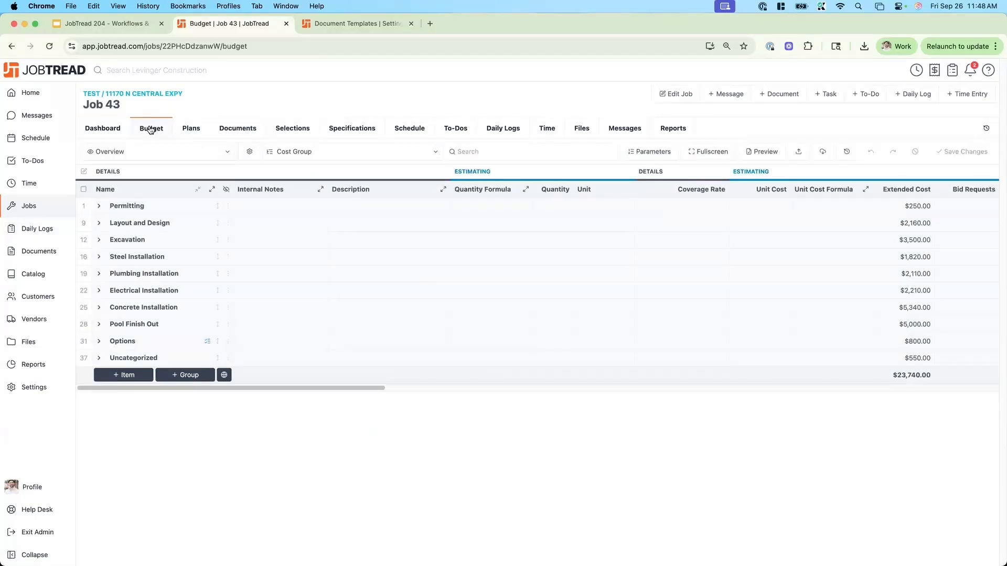
# - Import the "Invoice Reminder if Unpaid after 3 Days" workflow from the workflow library in the settings
pyautogui.click(57, 388)
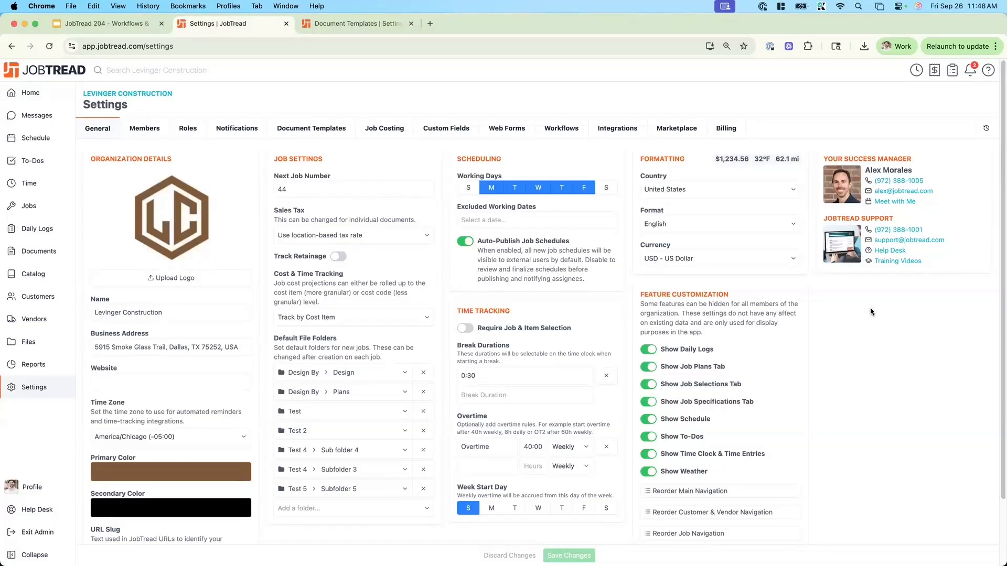
pyautogui.click(578, 136)
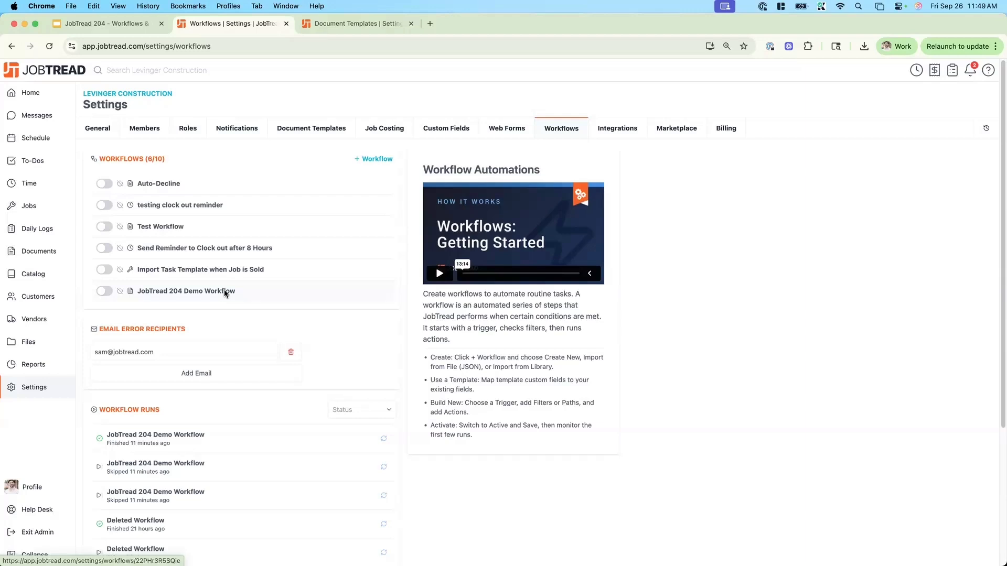
pyautogui.click(361, 159)
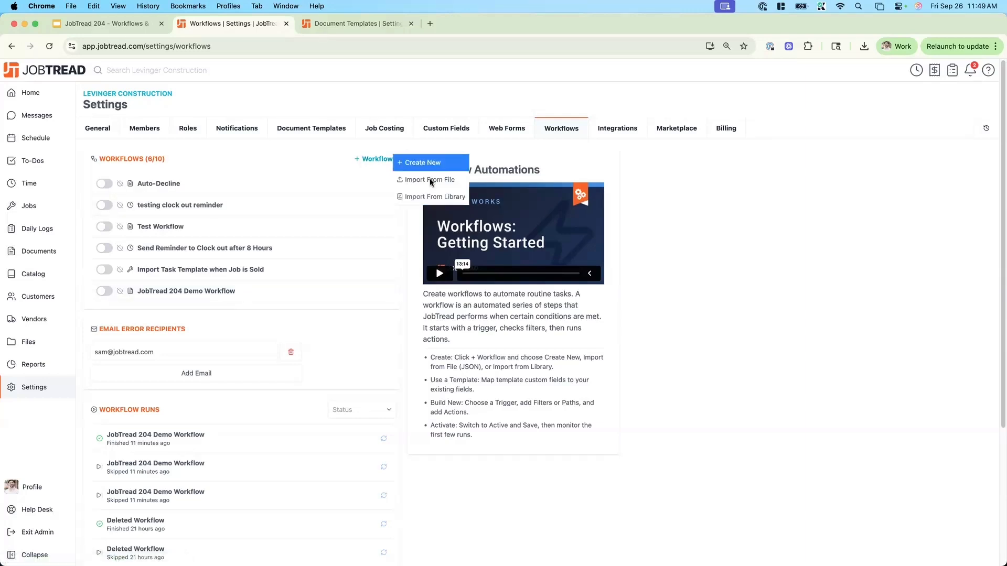
pyautogui.click(431, 198)
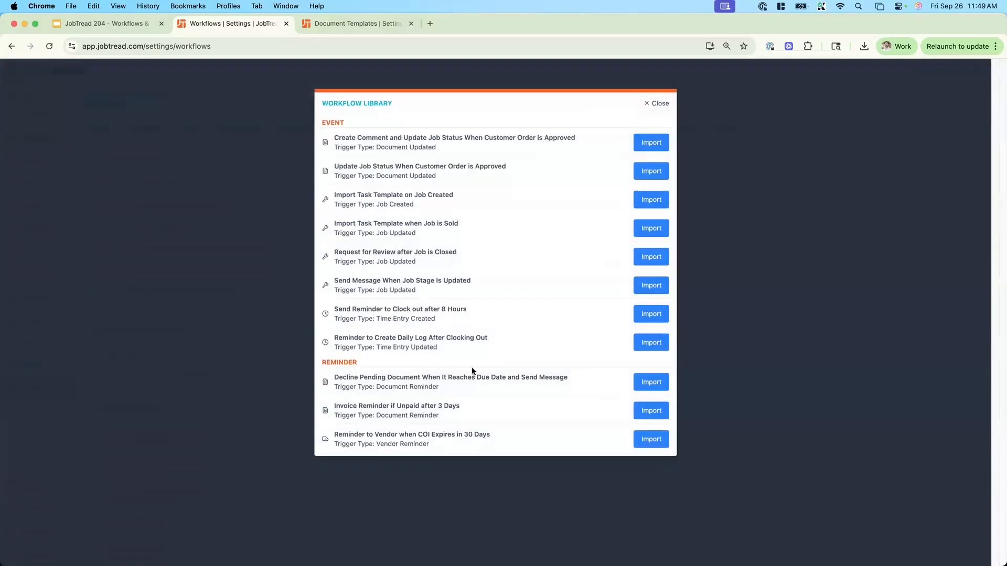
pyautogui.moveTo(335, 404); pyautogui.dragTo(484, 408)
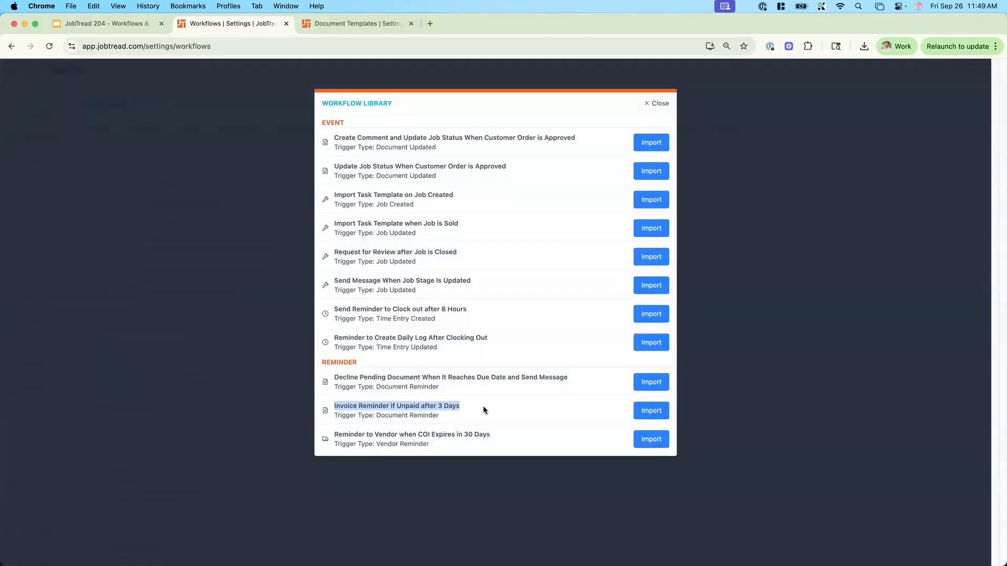
pyautogui.click(645, 412)
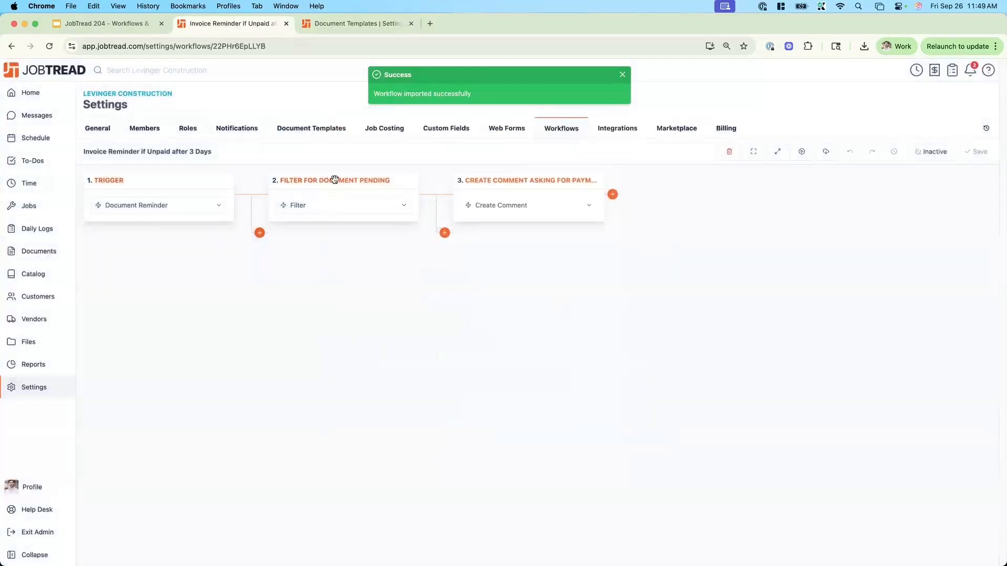
# - Expand all steps of the imported invoice reminder workflow and review its trigger date options, filter and comment message settings
pyautogui.click(777, 152)
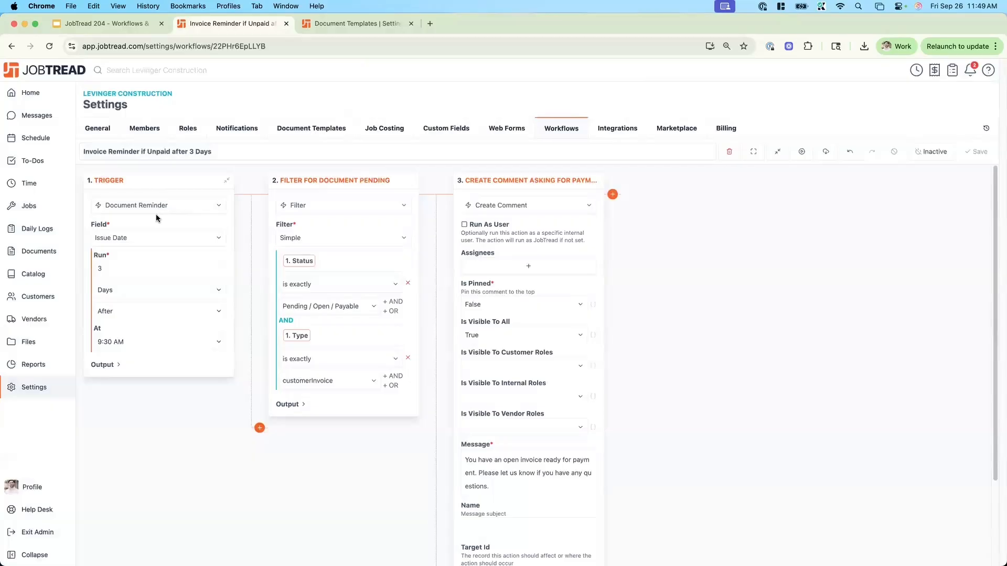
pyautogui.click(190, 235)
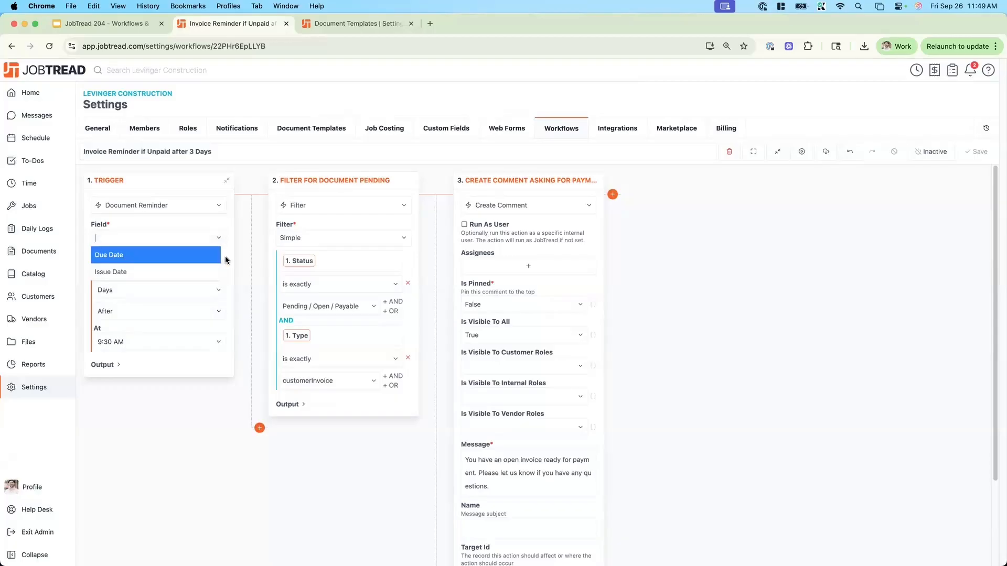
pyautogui.click(225, 260)
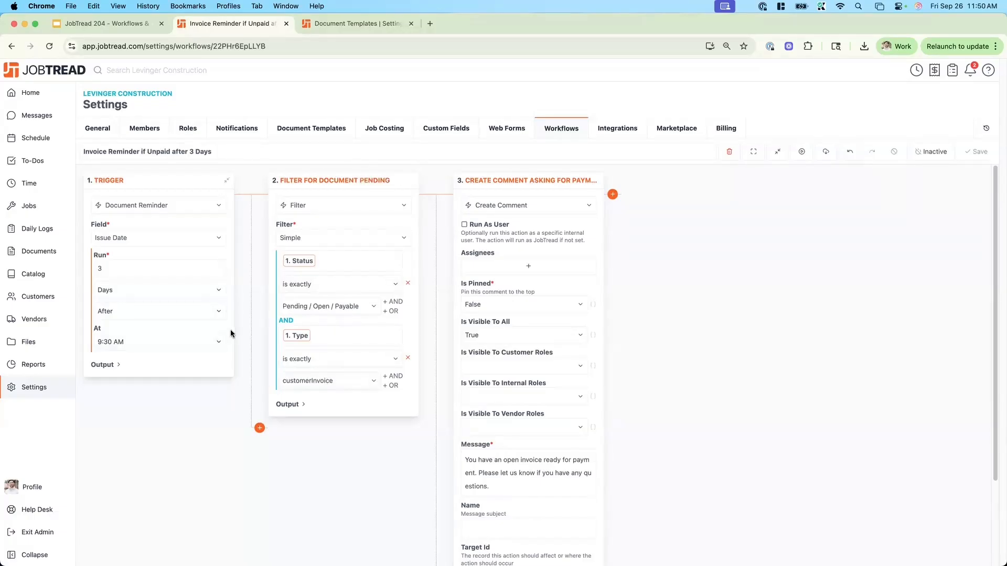
pyautogui.scroll(-3, 386, 304)
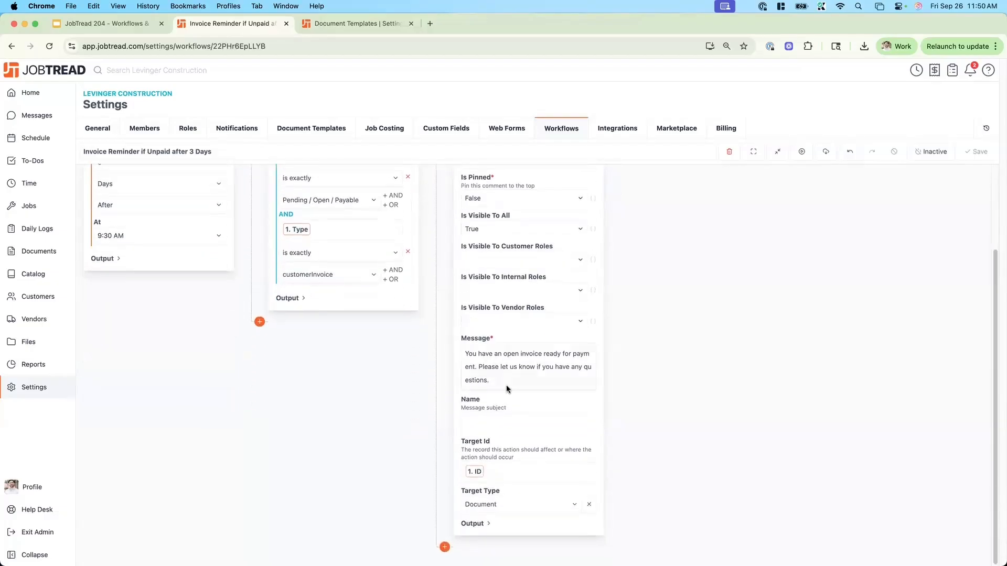
# - Review the payment reminder's message text and the filter conditions in the imported invoice reminder workflow
pyautogui.moveTo(471, 350); pyautogui.dragTo(494, 382)
pyautogui.click(398, 374)
pyautogui.scroll(3, 395, 383)
pyautogui.scroll(1, 686, 200)
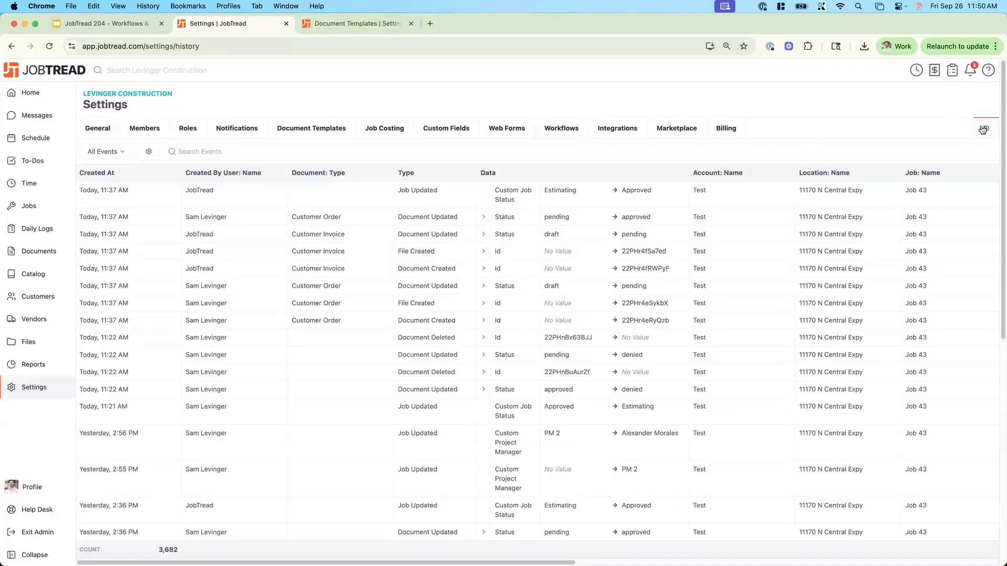
# - Open the JobTread 204 Demo Workflow and expand its steps to inspect the filter and Update Job settings
pyautogui.click(560, 130)
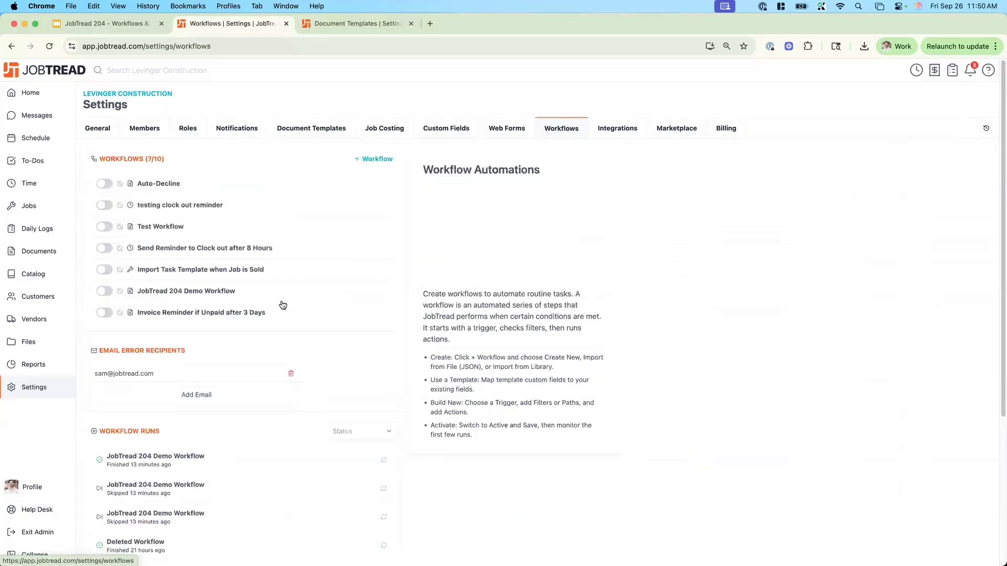
pyautogui.click(185, 293)
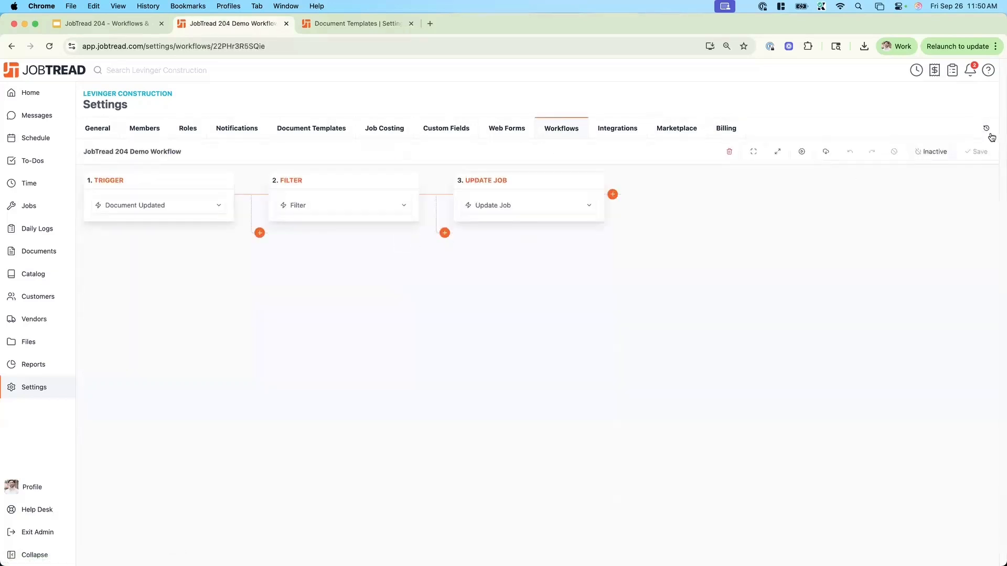
pyautogui.click(521, 193)
pyautogui.click(372, 183)
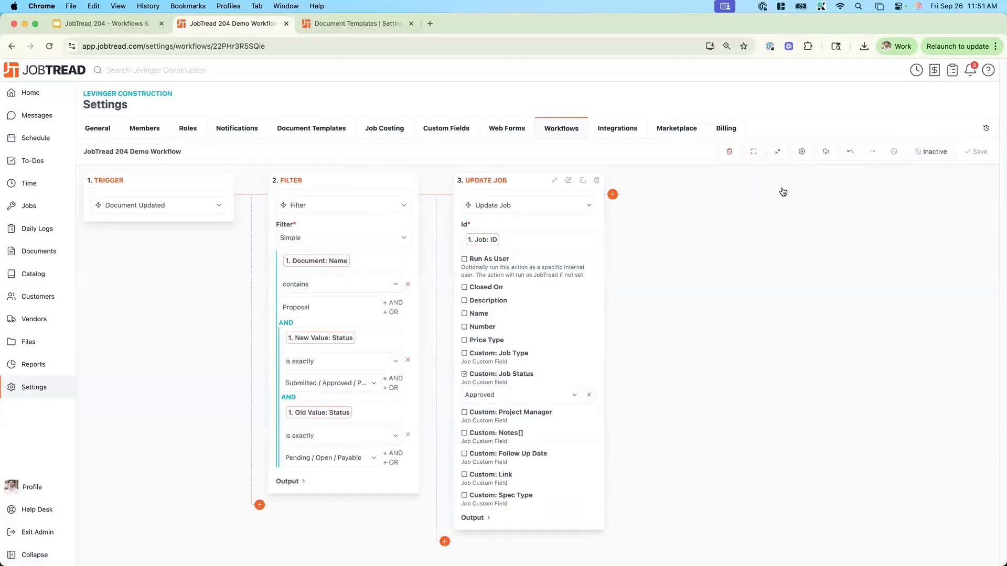
# - Add the Workflow column right after Created At in the settings history's All Events view, save the view, and review the events
pyautogui.click(981, 133)
pyautogui.click(148, 152)
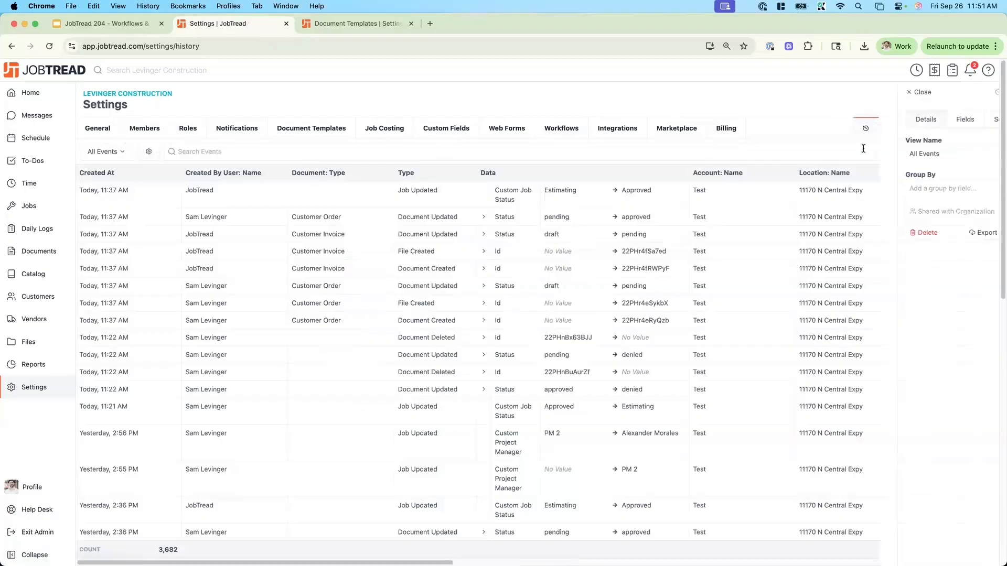
pyautogui.click(902, 120)
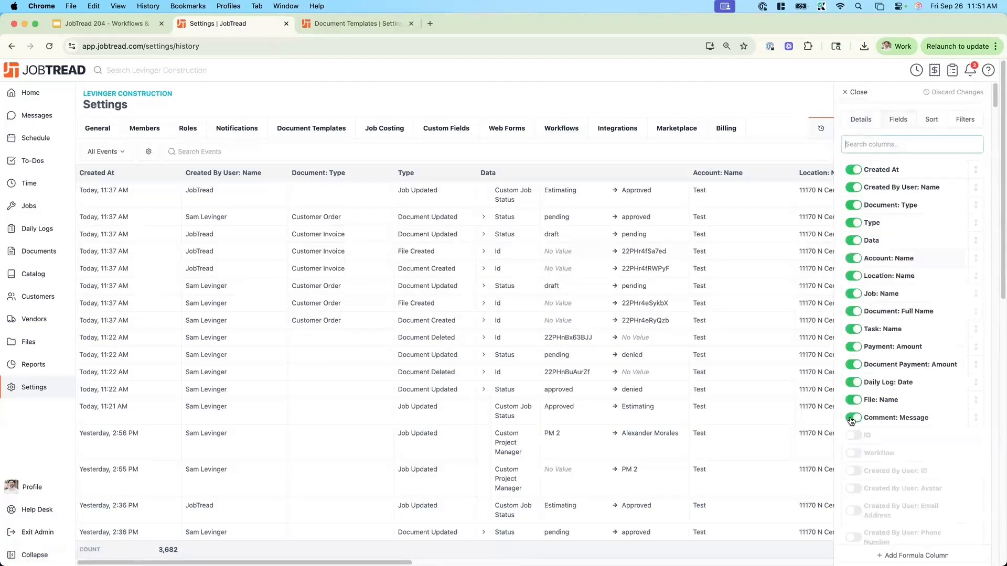
pyautogui.click(854, 454)
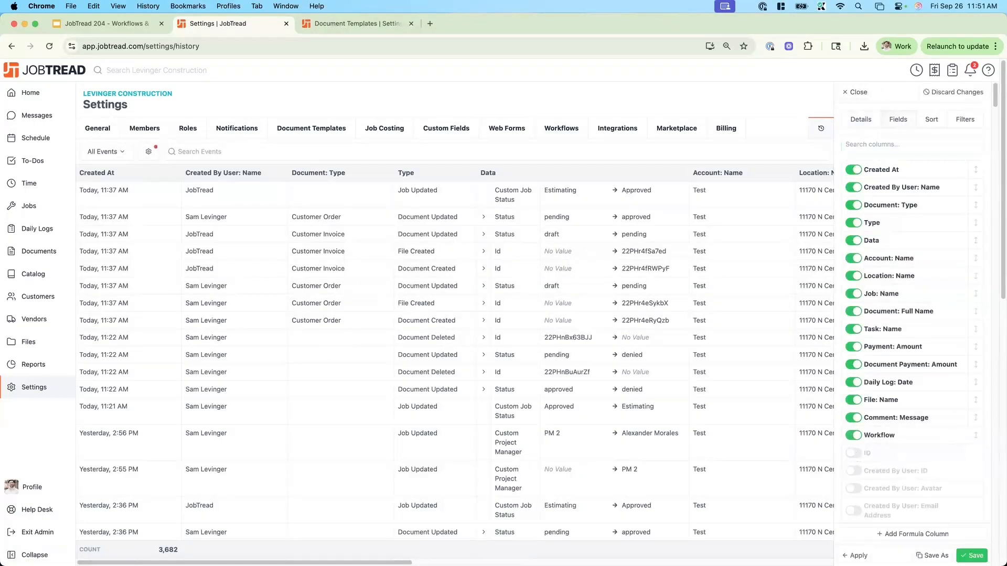
pyautogui.moveTo(984, 263); pyautogui.dragTo(978, 180)
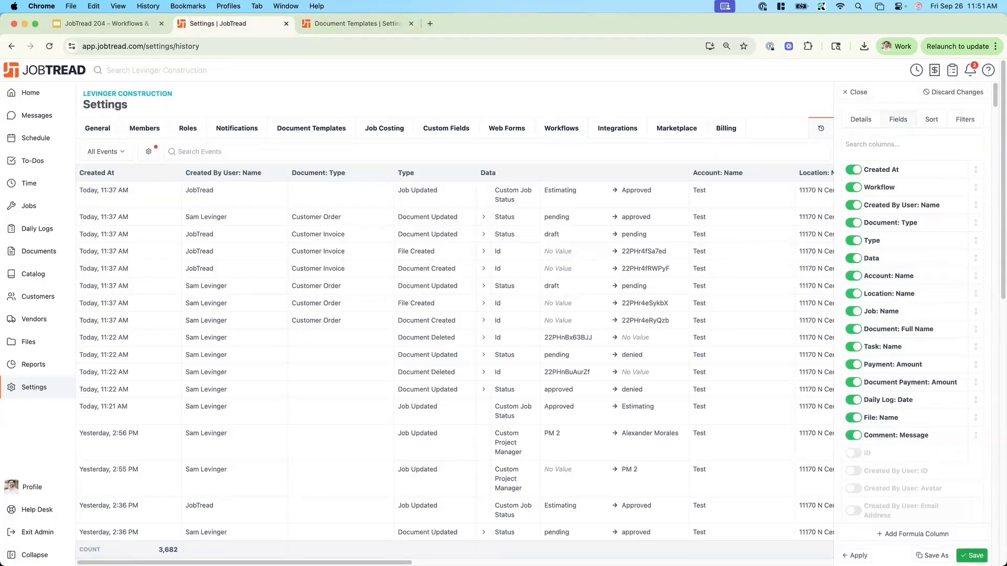
pyautogui.click(973, 555)
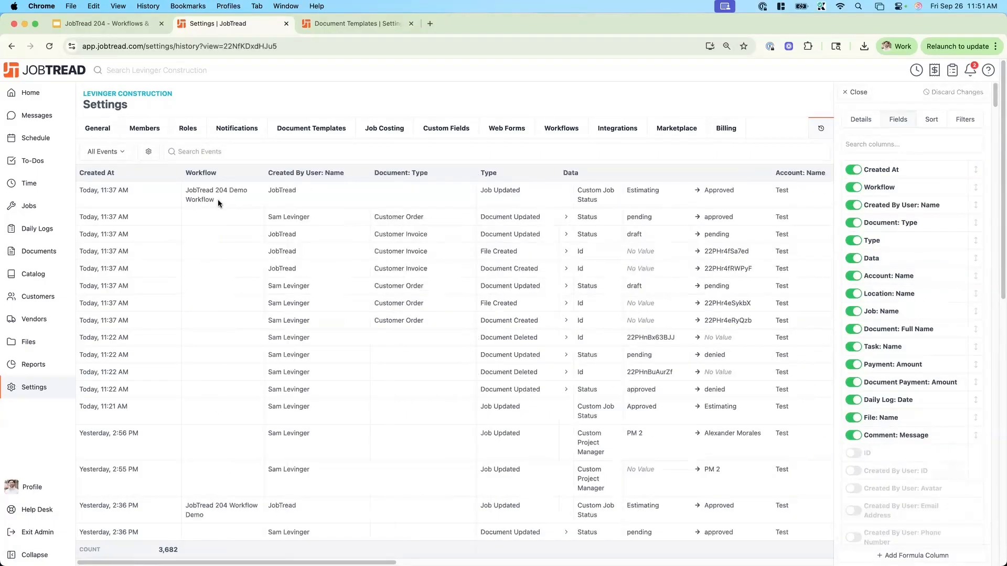
pyautogui.scroll(-2, 261, 350)
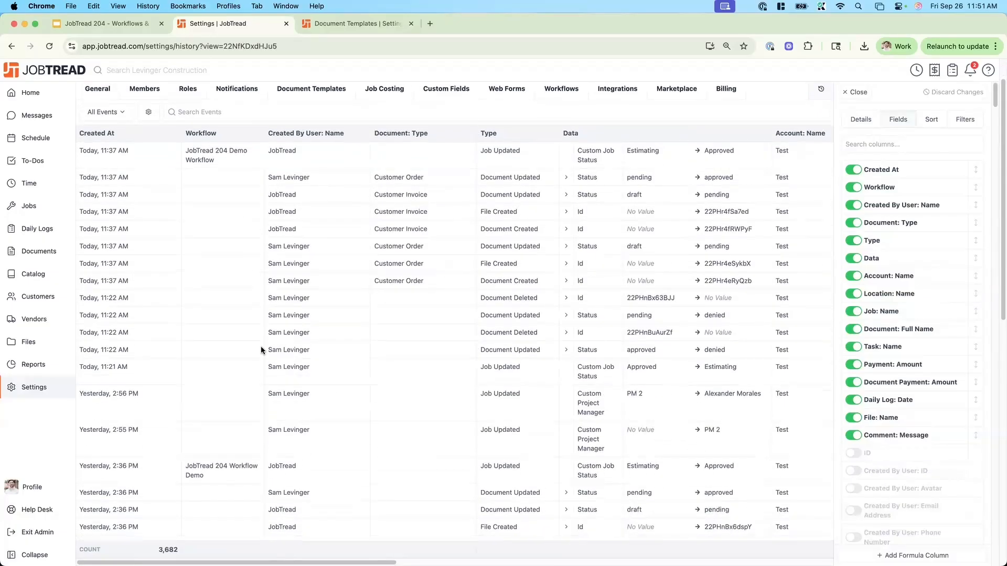
pyautogui.scroll(2, 265, 330)
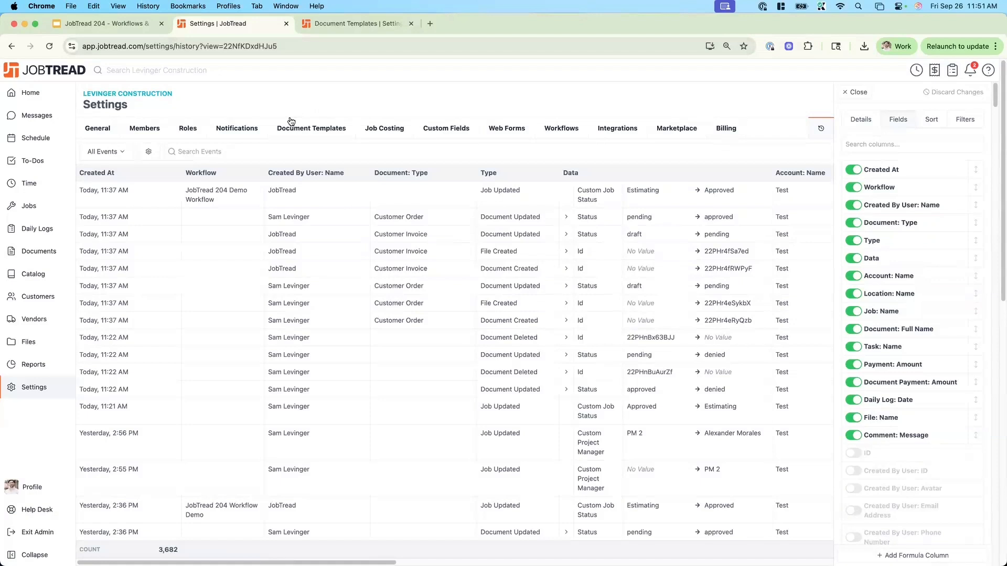
# - Set the Update Job action in the JobTread 204 Demo Workflow to run as the admin user, and activate the saved workflow
pyautogui.click(543, 129)
pyautogui.click(225, 290)
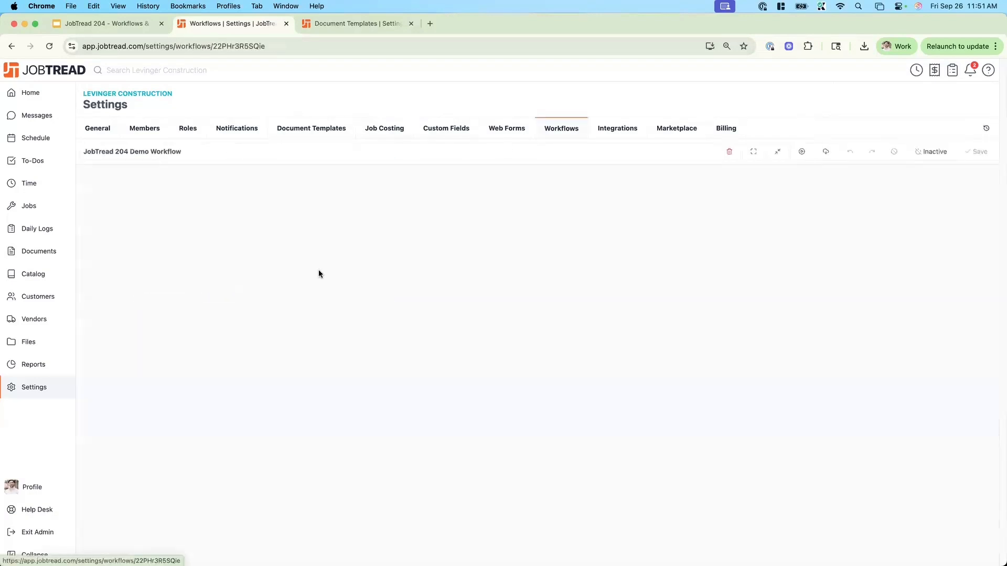
pyautogui.click(484, 259)
pyautogui.click(519, 287)
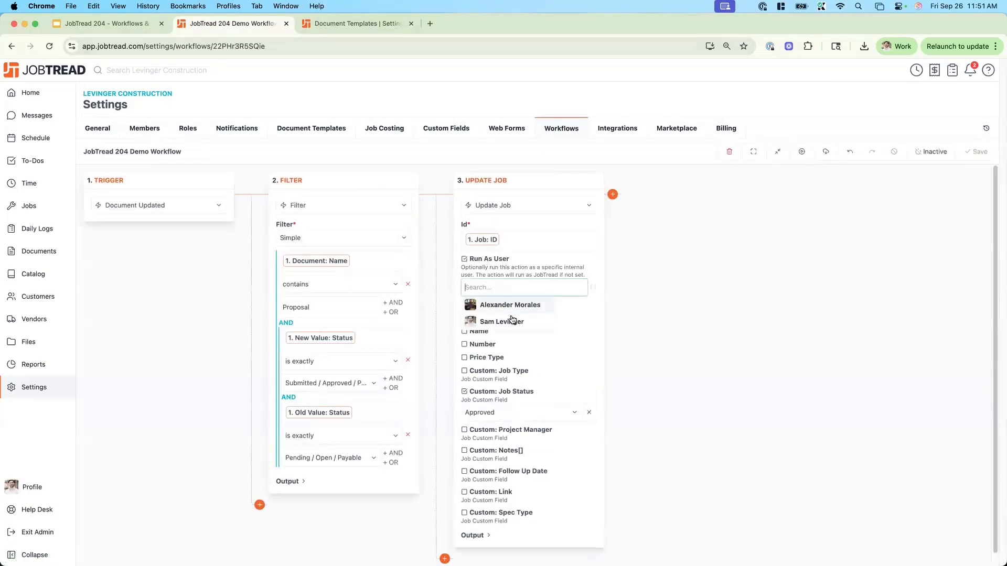
pyautogui.click(513, 320)
pyautogui.click(977, 153)
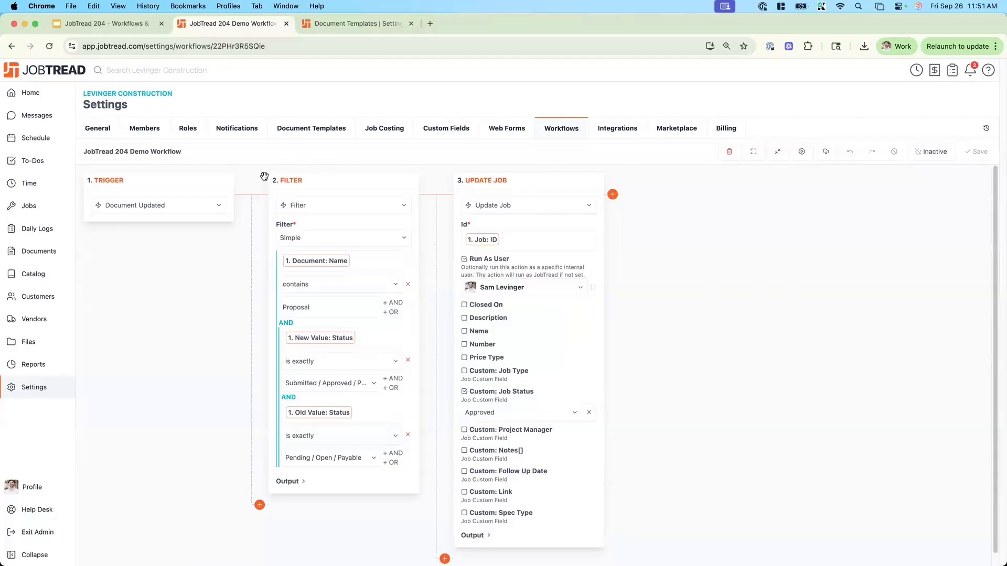
pyautogui.click(926, 157)
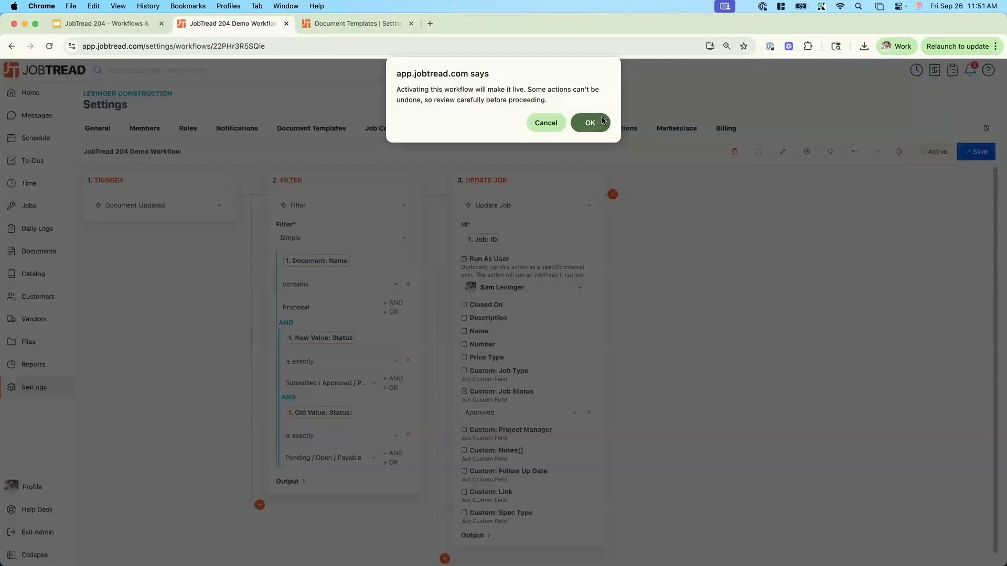
pyautogui.click(590, 122)
# - Decline Proposal 43-9 in Job 43's documents and delete it
pyautogui.click(63, 211)
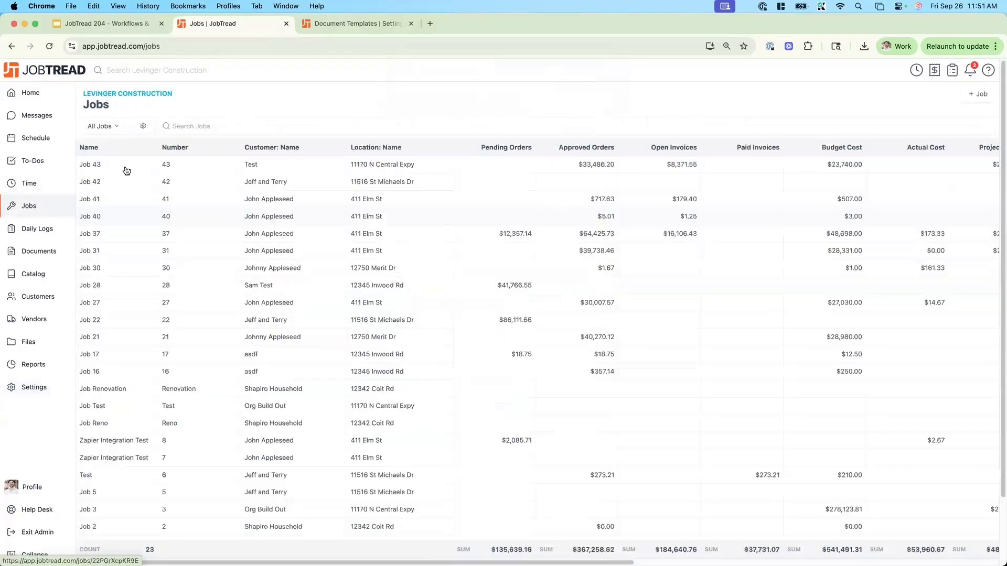
pyautogui.click(126, 170)
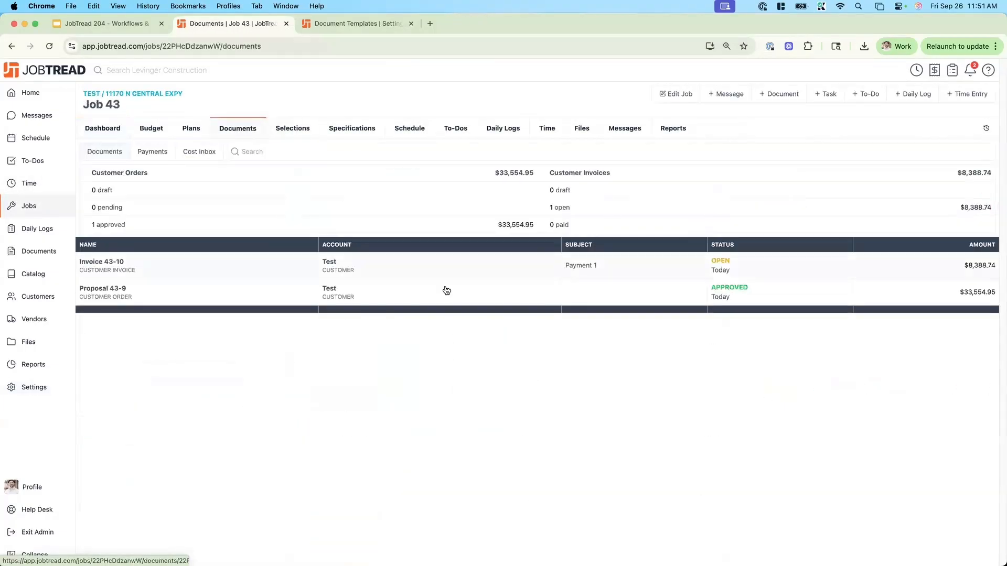
pyautogui.click(443, 287)
pyautogui.click(634, 185)
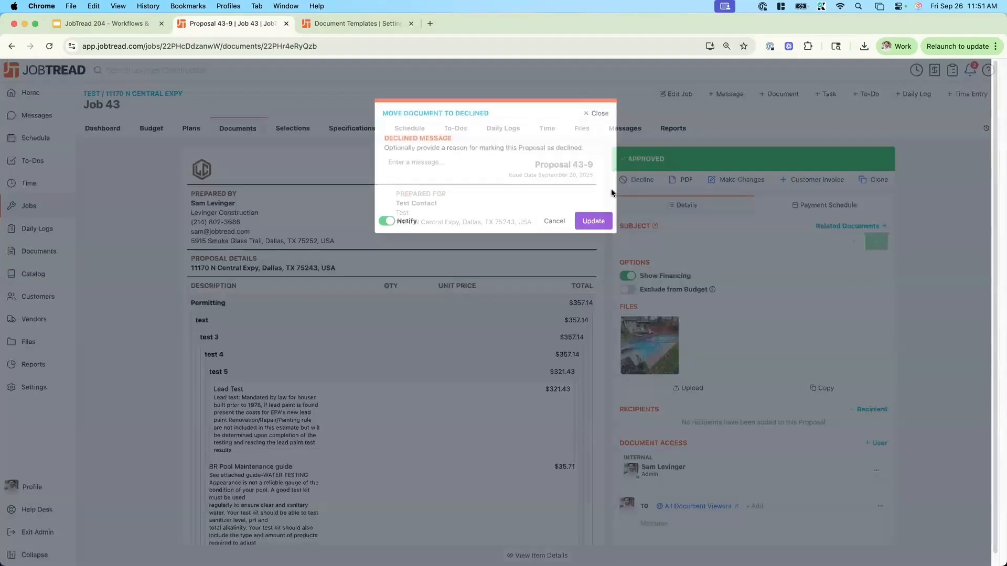
pyautogui.click(598, 210)
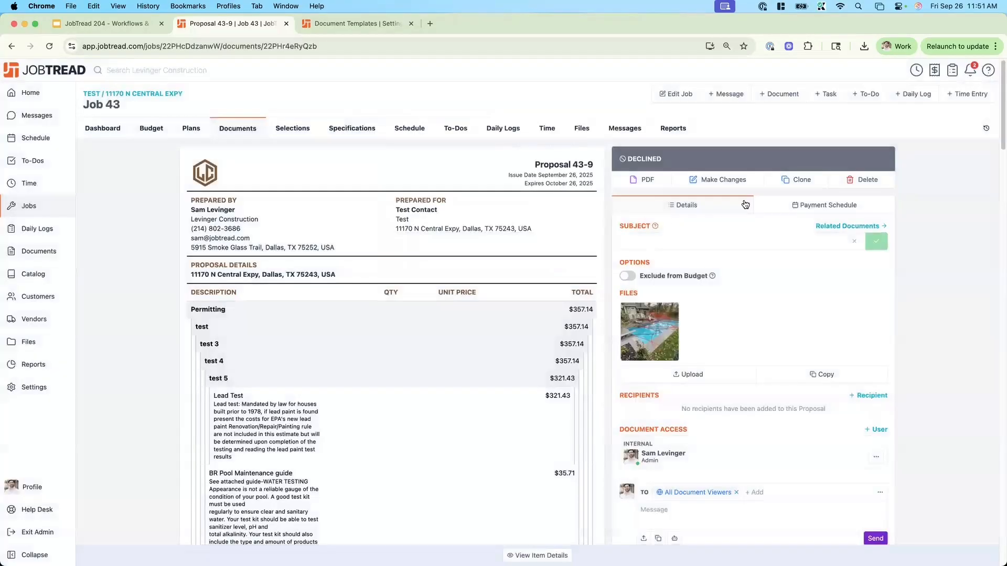
pyautogui.click(868, 180)
pyautogui.click(590, 115)
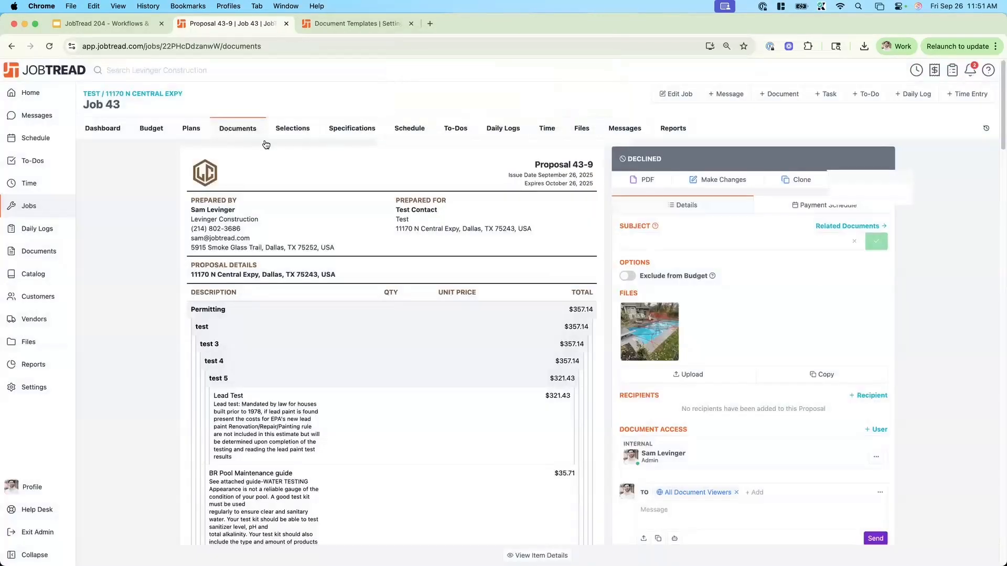
# - Decline Invoice 43-10 in Job 43's documents and delete it
pyautogui.click(236, 267)
pyautogui.click(731, 185)
pyautogui.click(597, 211)
pyautogui.click(849, 180)
pyautogui.click(590, 107)
# - Set Job 43's Job Status back to Estimating on the job dashboard
pyautogui.click(107, 129)
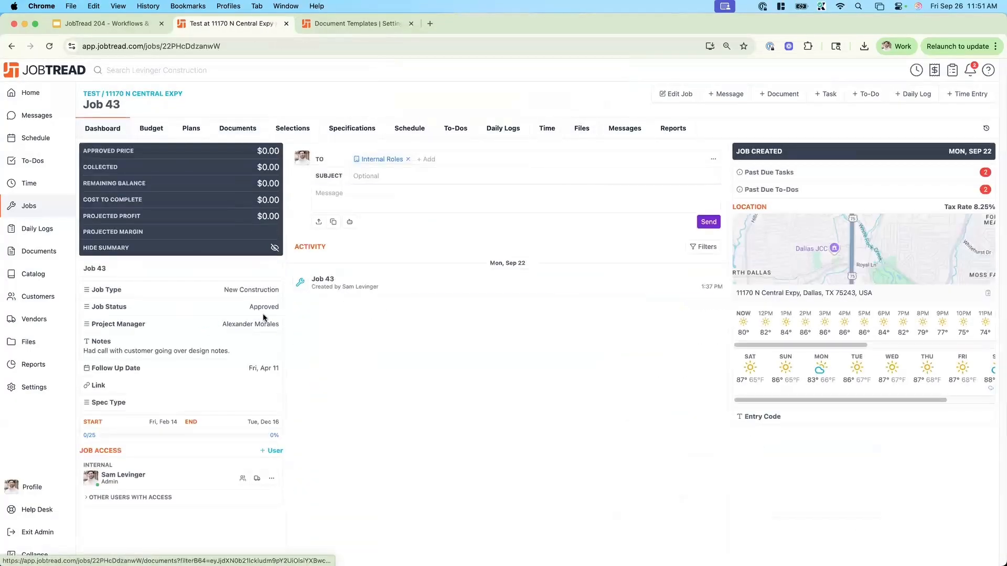
pyautogui.click(181, 309)
pyautogui.click(171, 310)
pyautogui.click(271, 437)
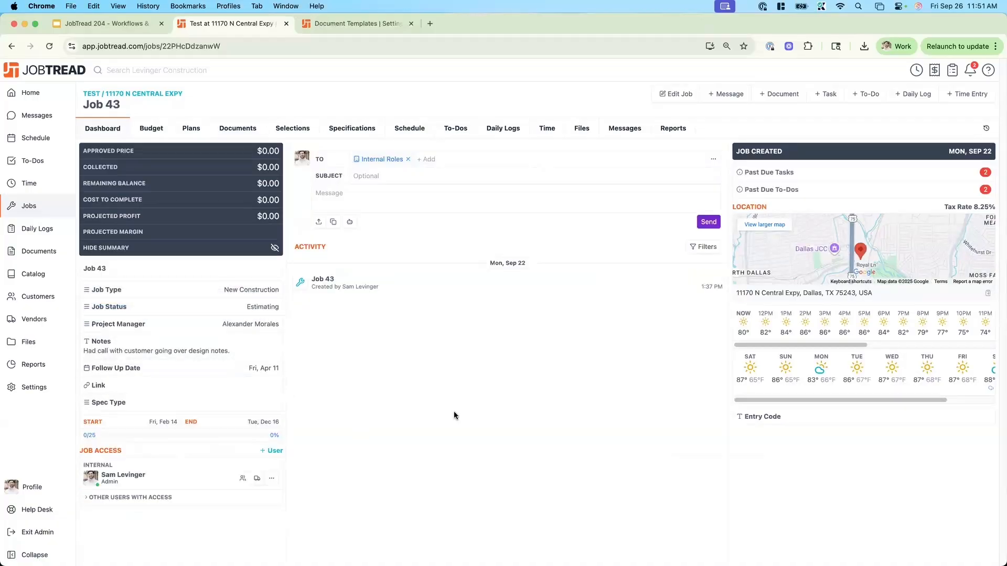
# - Create a new proposal for Job 43 and move it through pending to approved
pyautogui.click(776, 95)
pyautogui.click(360, 229)
pyautogui.click(260, 178)
pyautogui.click(715, 386)
pyautogui.click(687, 180)
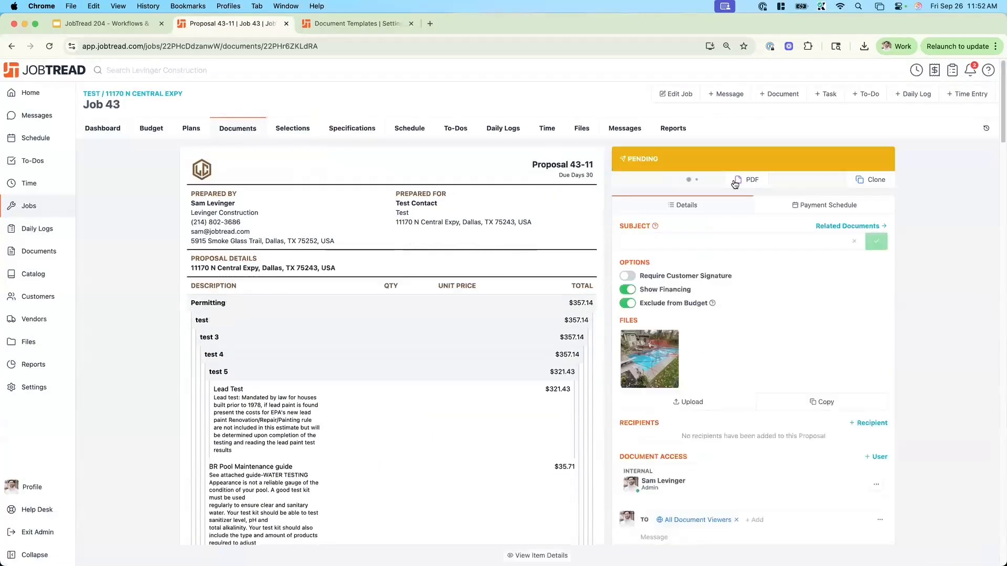
pyautogui.click(647, 179)
pyautogui.click(593, 211)
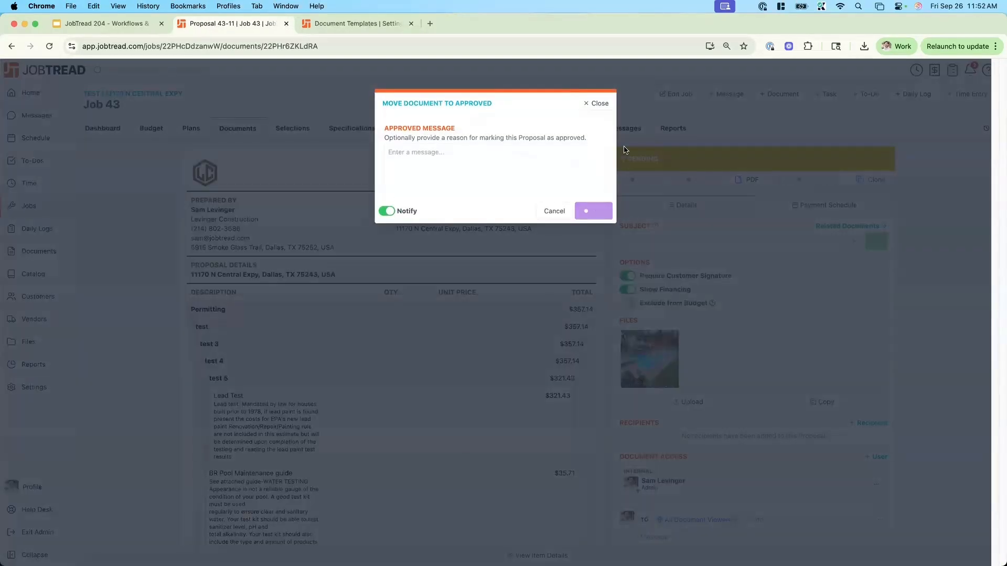
# - Check Job 43's Job Status, and inspect the latest JobTread 204 Demo Workflow runs in the workflow settings
pyautogui.click(176, 170)
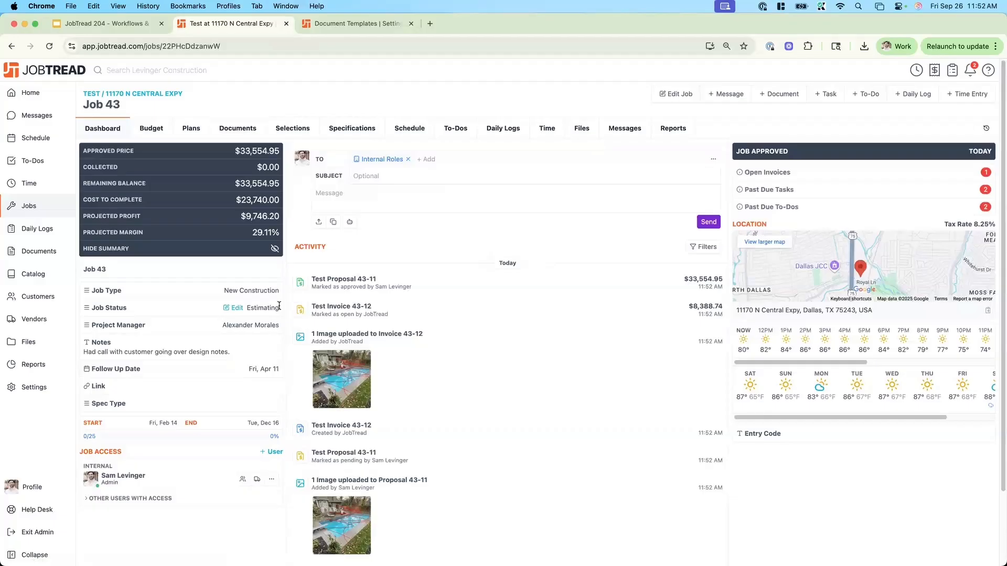
pyautogui.click(35, 388)
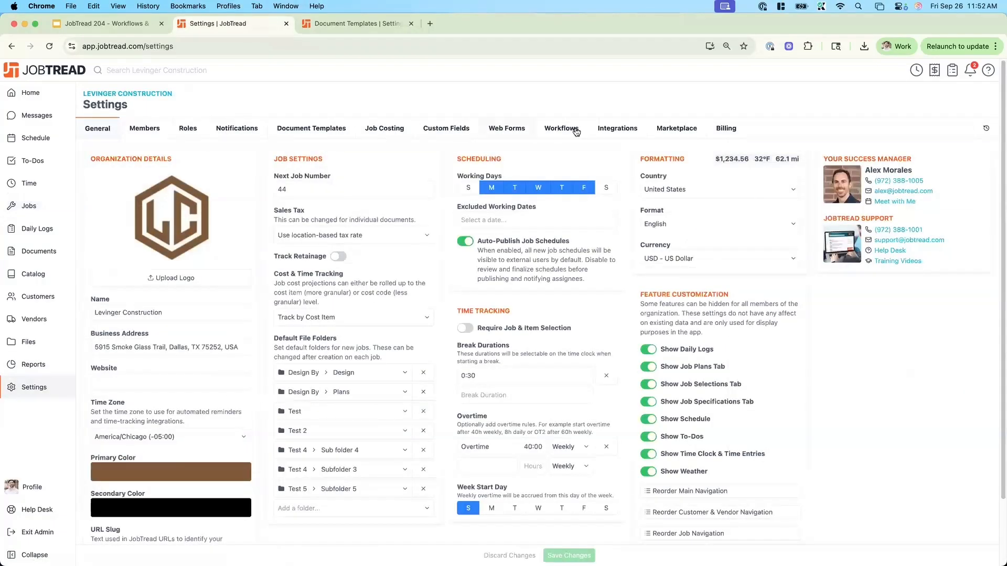
pyautogui.click(576, 131)
pyautogui.scroll(-2, 210, 436)
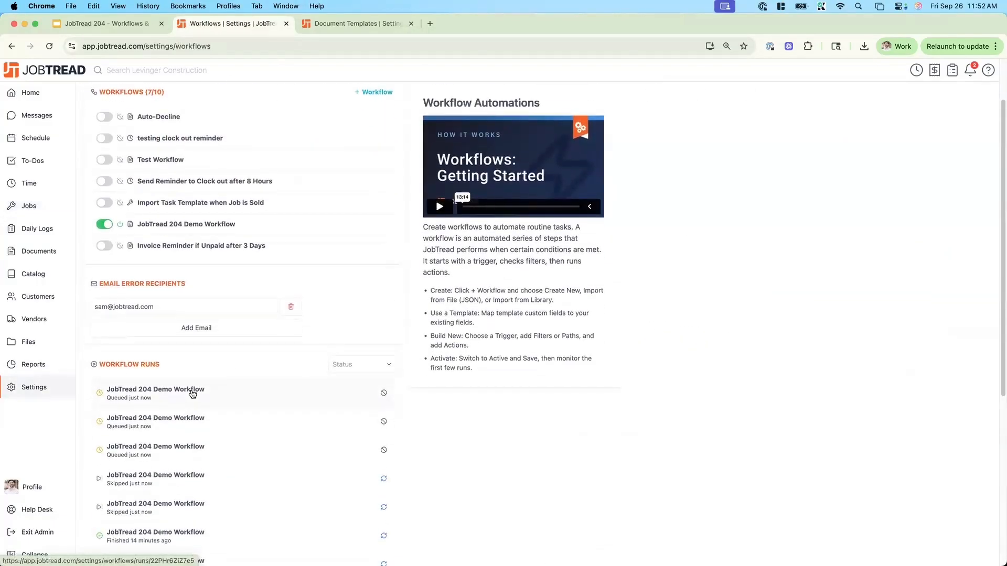
pyautogui.click(210, 369)
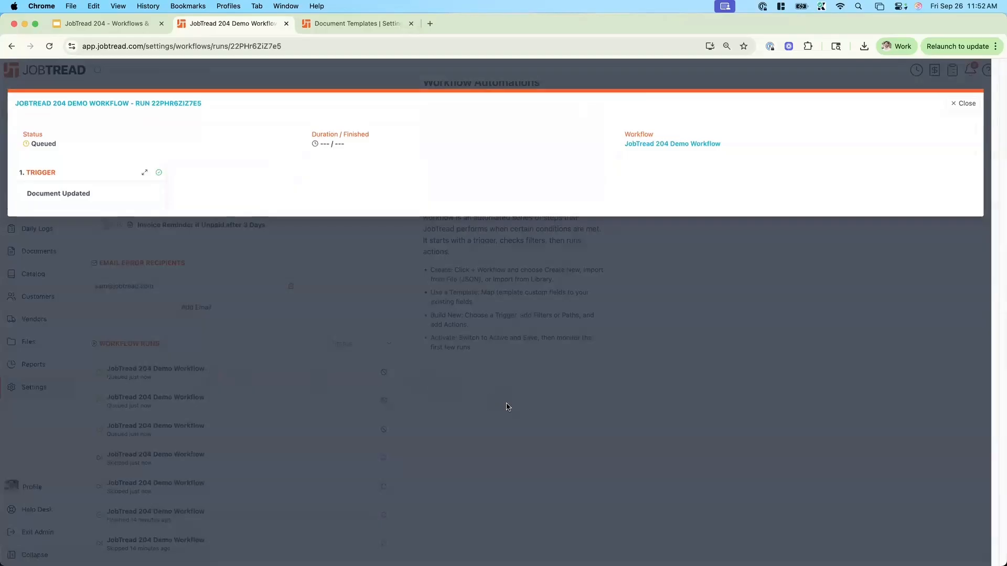
pyautogui.click(507, 407)
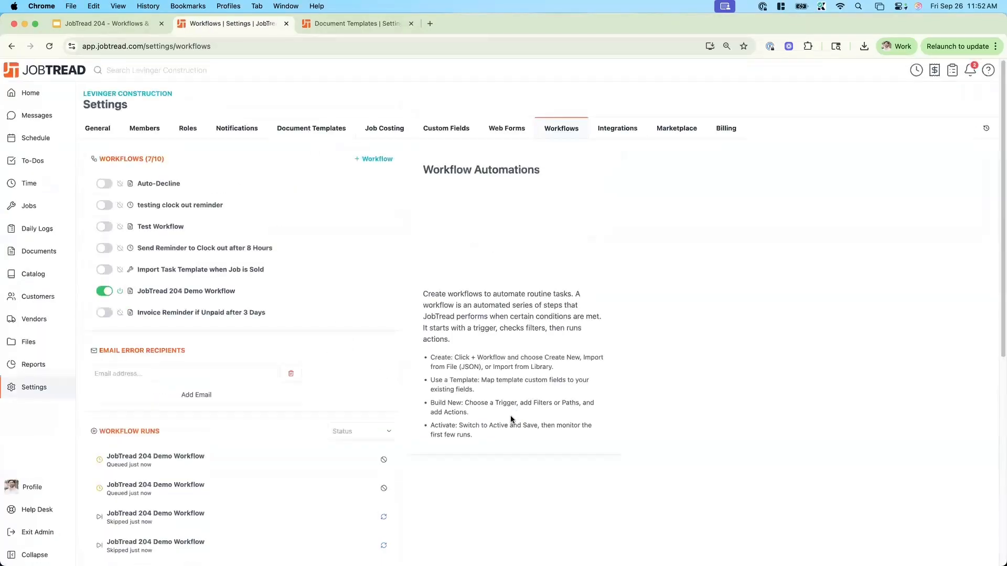
pyautogui.scroll(-3, 173, 411)
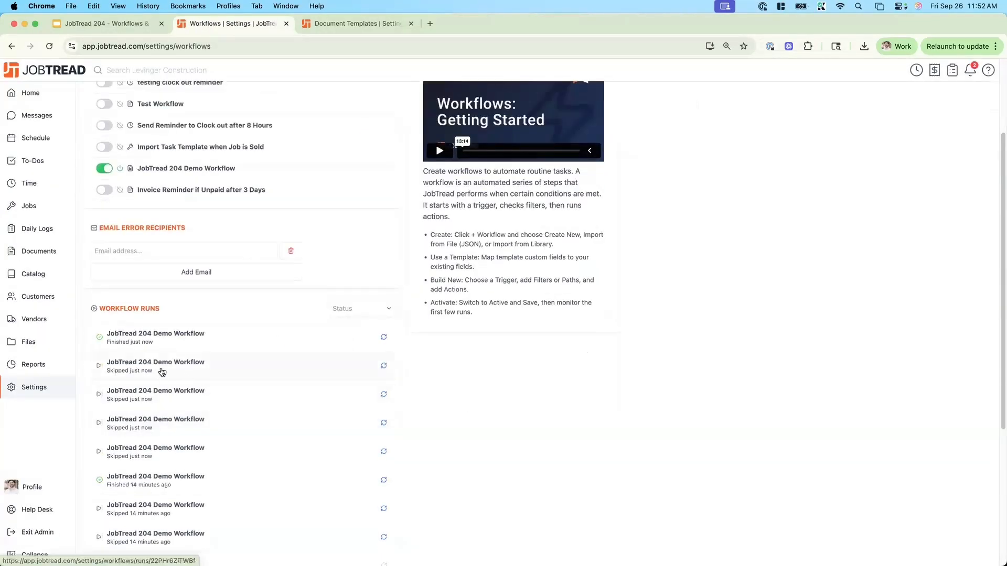
pyautogui.scroll(3, 209, 349)
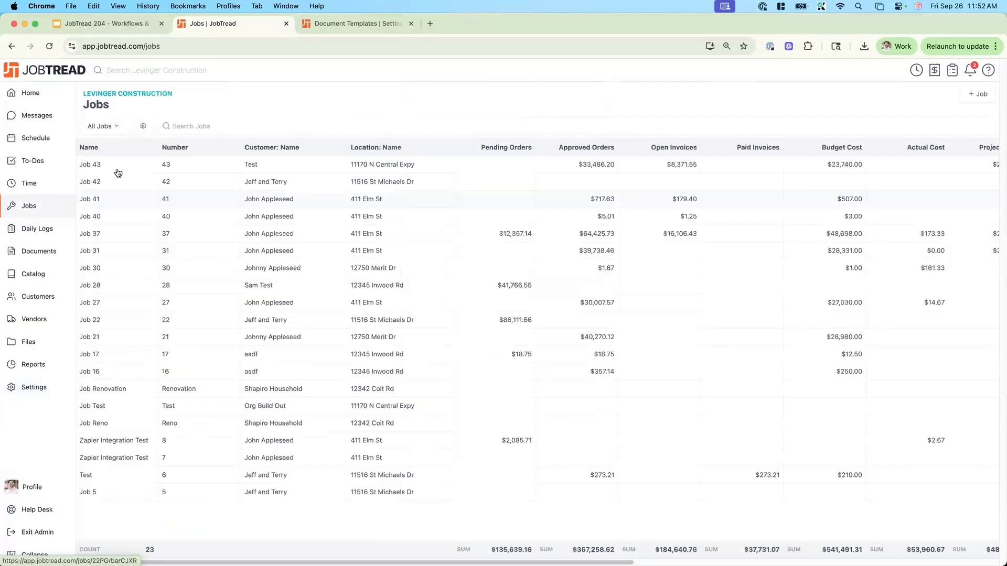
# - Reopen Job 43 and check which workflow and user its history records for the latest Job Status update
pyautogui.click(117, 168)
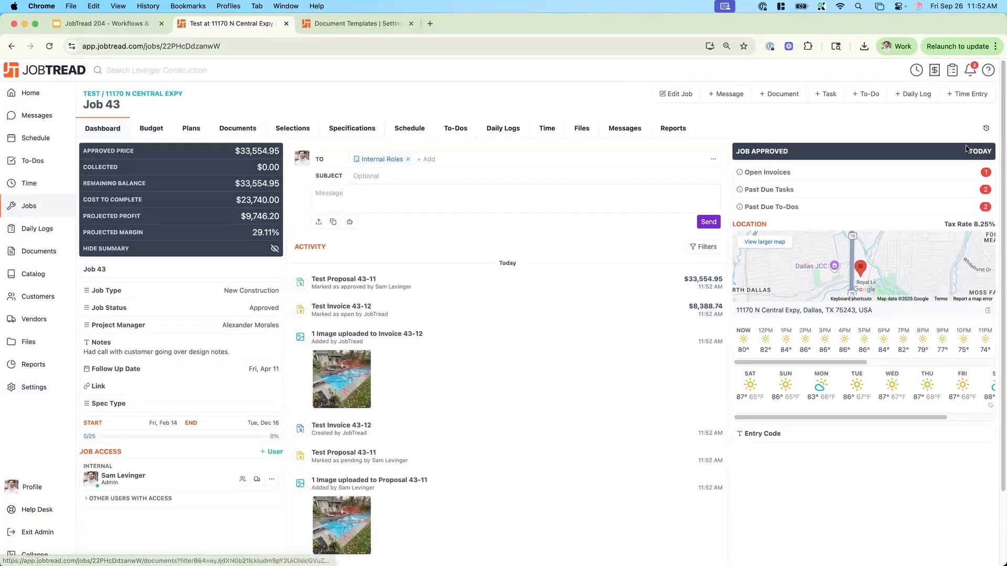
pyautogui.click(985, 128)
pyautogui.moveTo(272, 194); pyautogui.dragTo(329, 196)
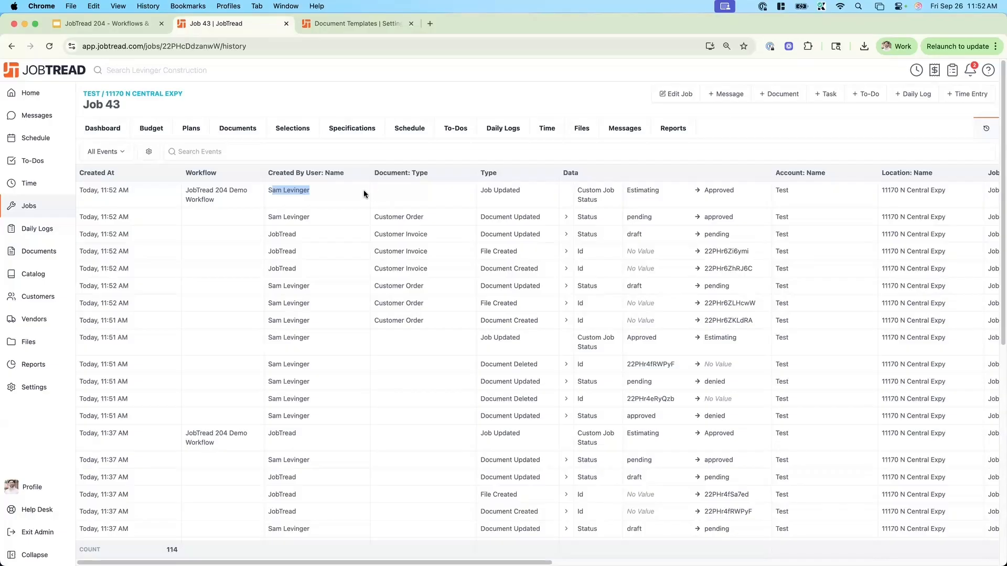
pyautogui.tripleClick(195, 194)
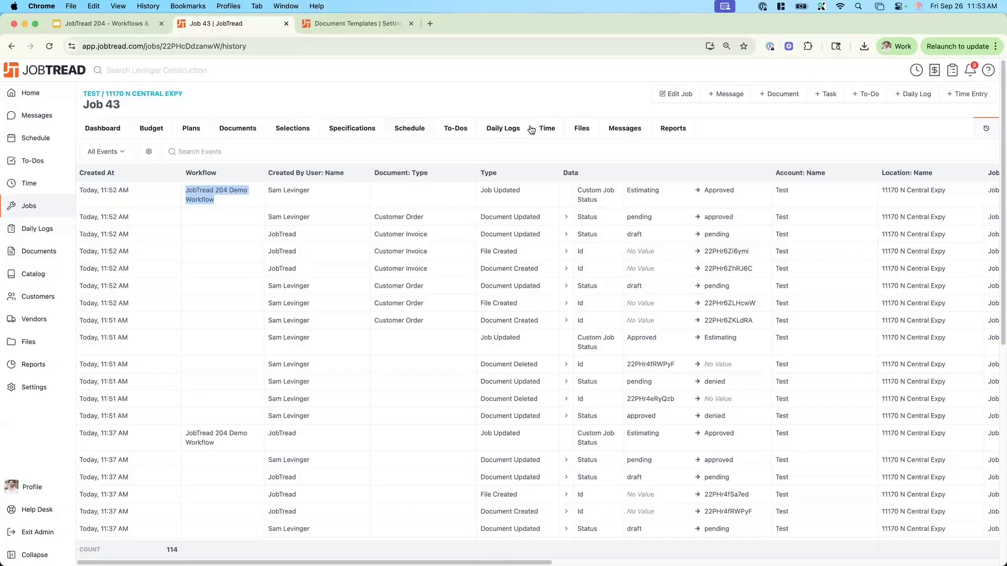
# - Open Job 43's to-do list
pyautogui.click(503, 129)
pyautogui.click(448, 129)
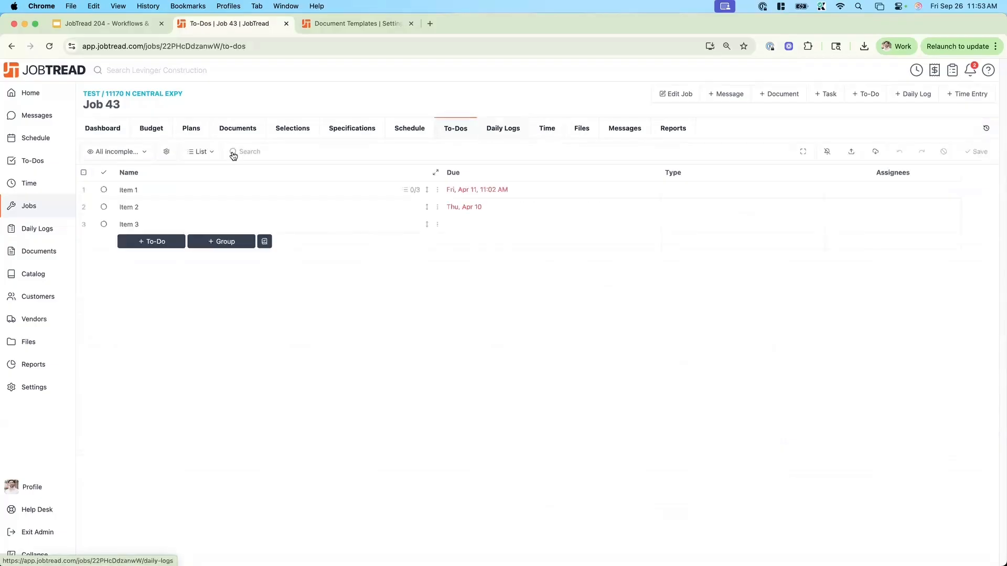
# - Reopen the JobTread 204 Demo Workflow in the workflow settings and add an Import Task Template action after Update Job
pyautogui.click(39, 274)
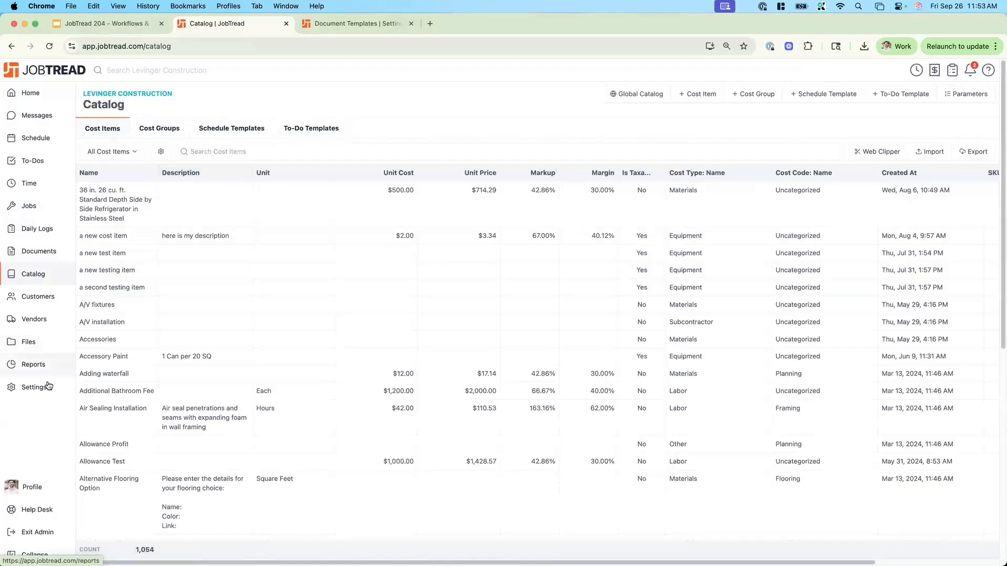
pyautogui.click(561, 128)
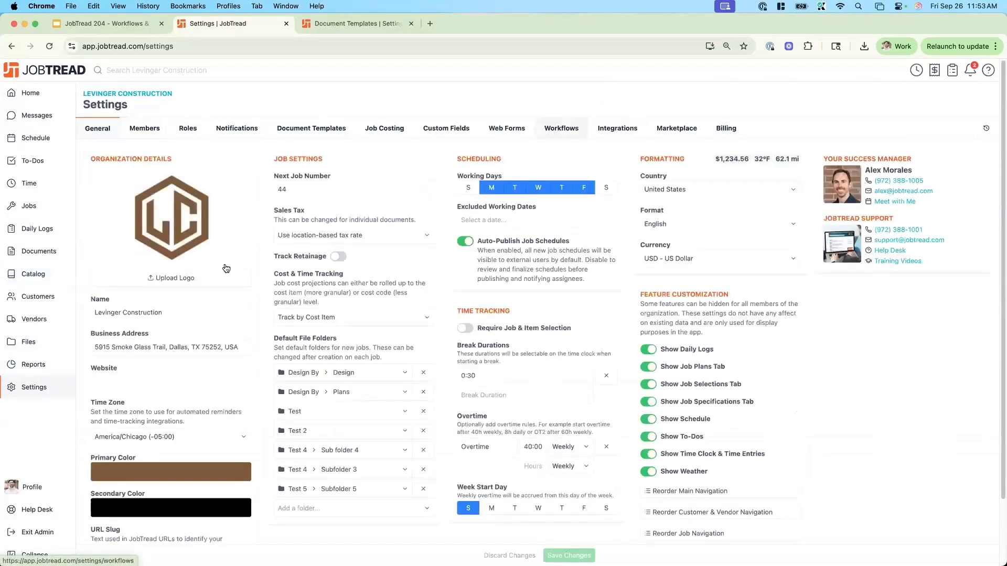
pyautogui.click(191, 290)
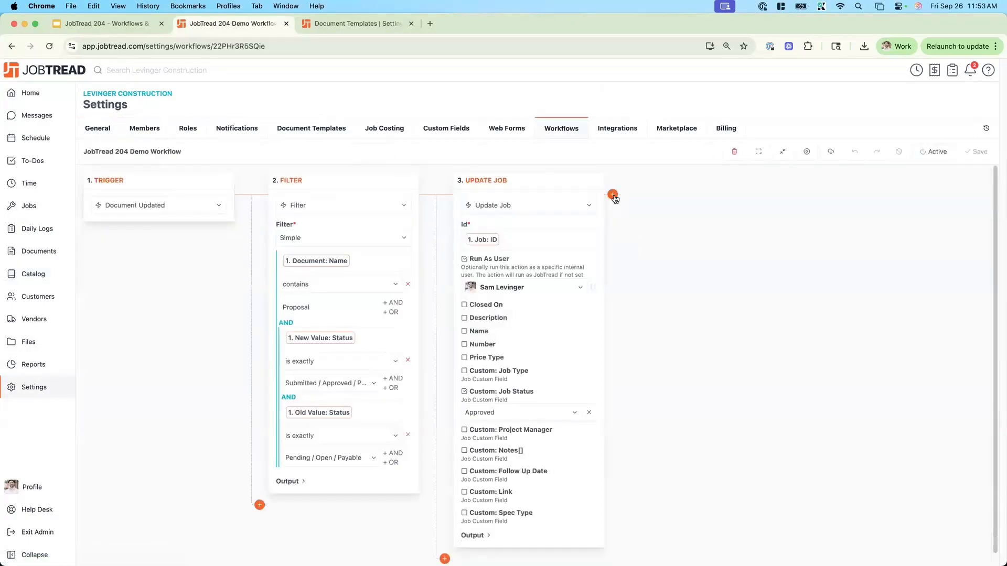
pyautogui.click(613, 195)
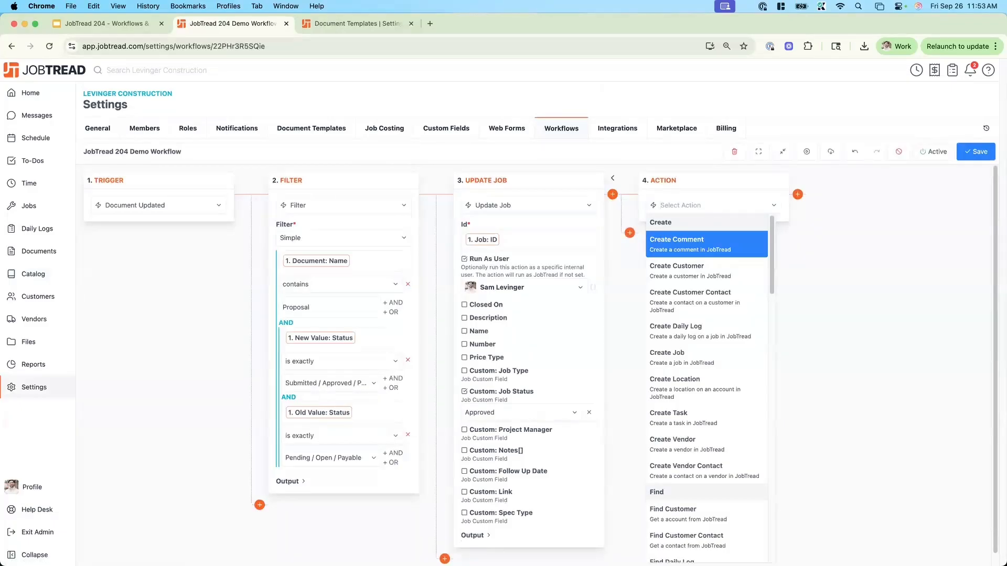
pyautogui.write('import')
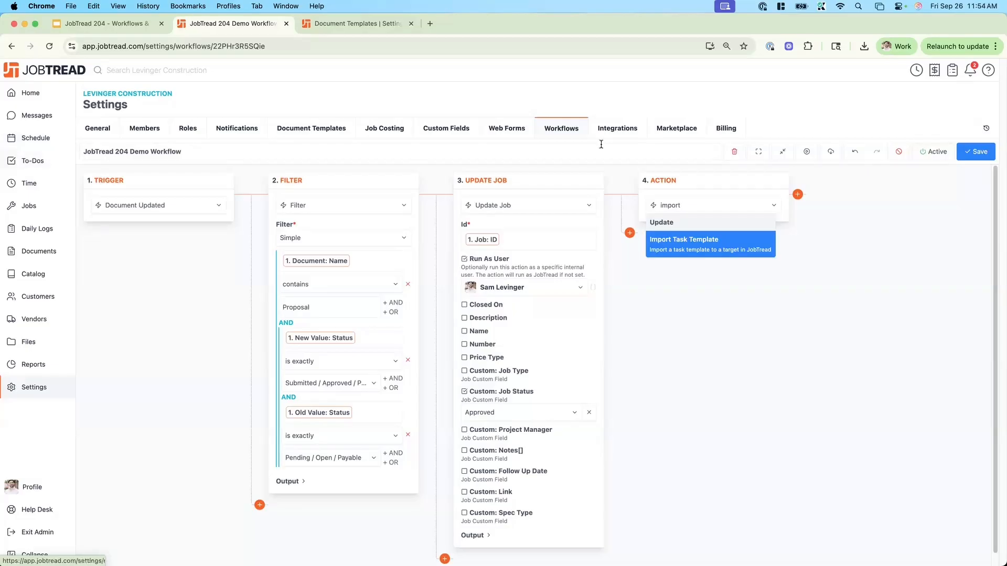
pyautogui.click(696, 249)
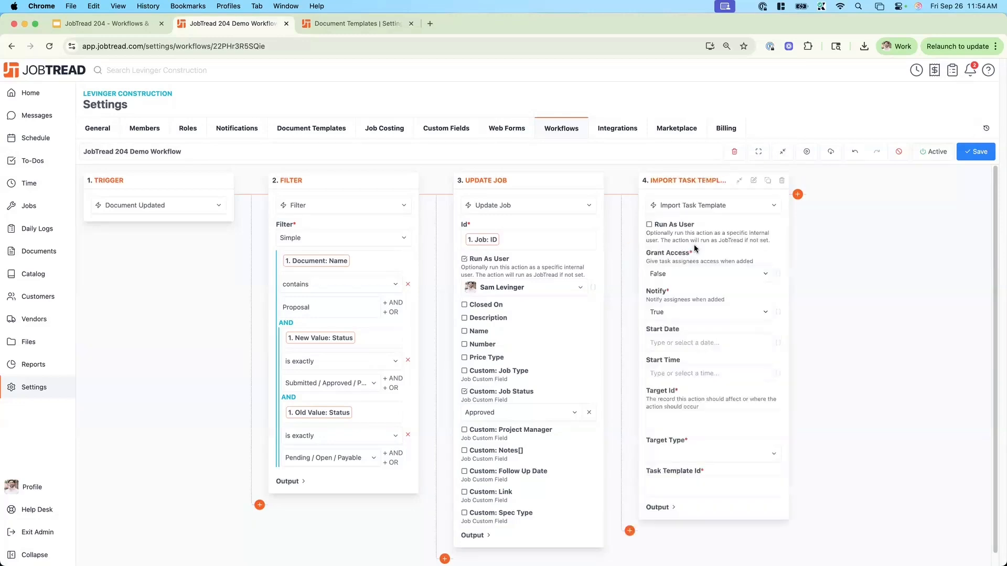
# - Set the Import Task Template action's Target Type to Job and its Target Id to the trigger's Job: ID
pyautogui.click(703, 454)
pyautogui.click(666, 476)
pyautogui.click(678, 421)
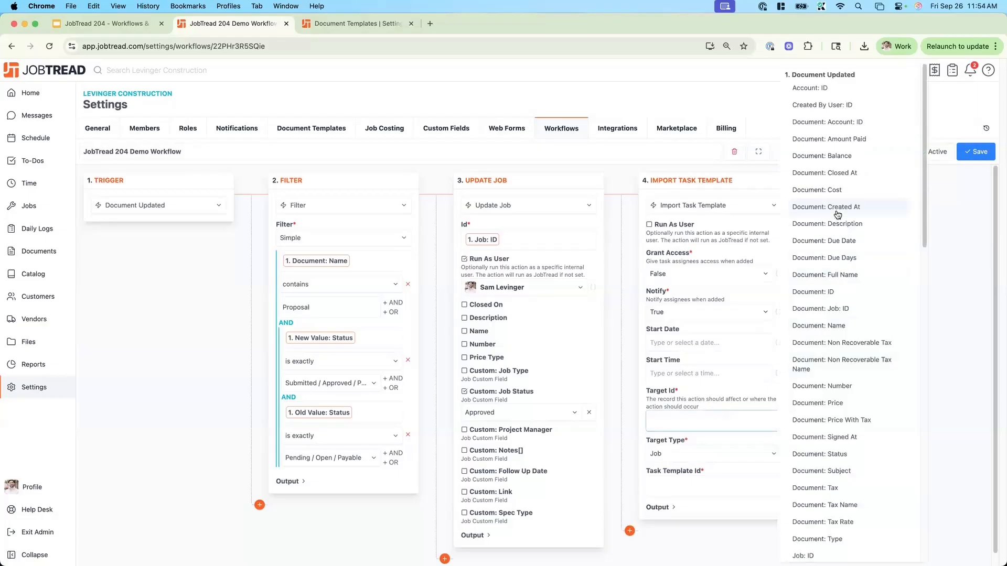
pyautogui.click(803, 555)
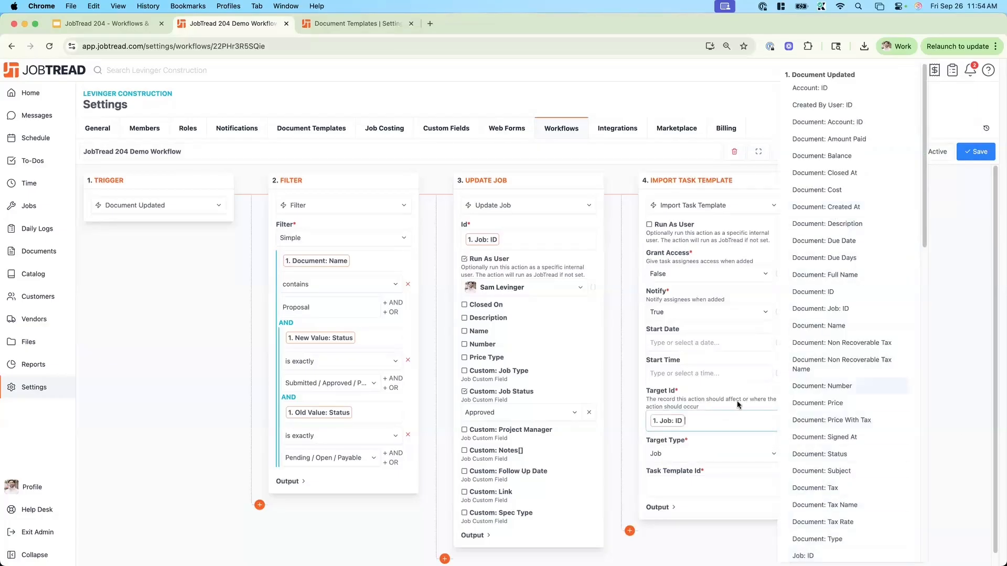
# - Check the Document Updated trigger's output fields for a value that could supply the Task Template Id
pyautogui.click(703, 483)
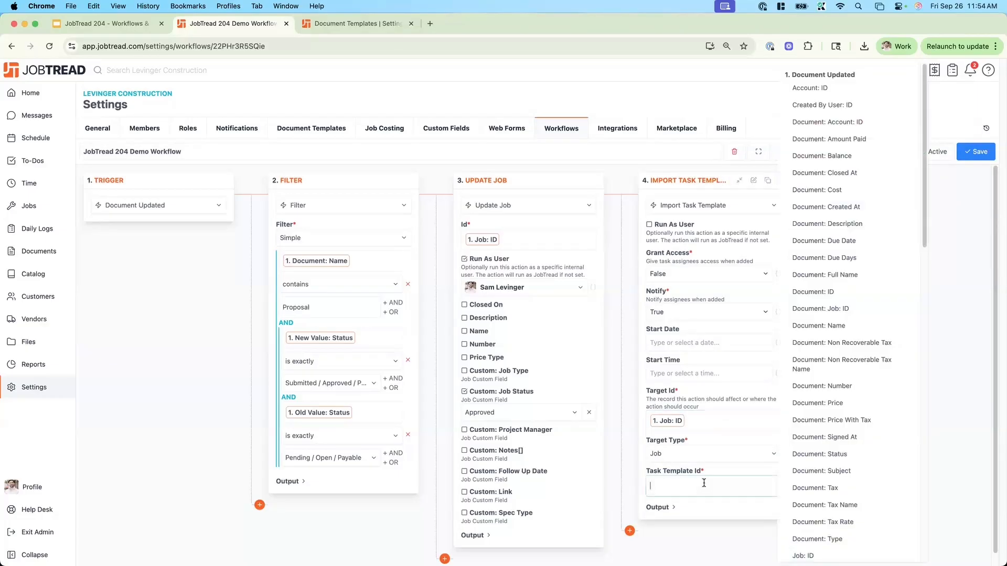
pyautogui.click(711, 501)
pyautogui.moveTo(616, 199)
pyautogui.click(119, 220)
pyautogui.click(111, 222)
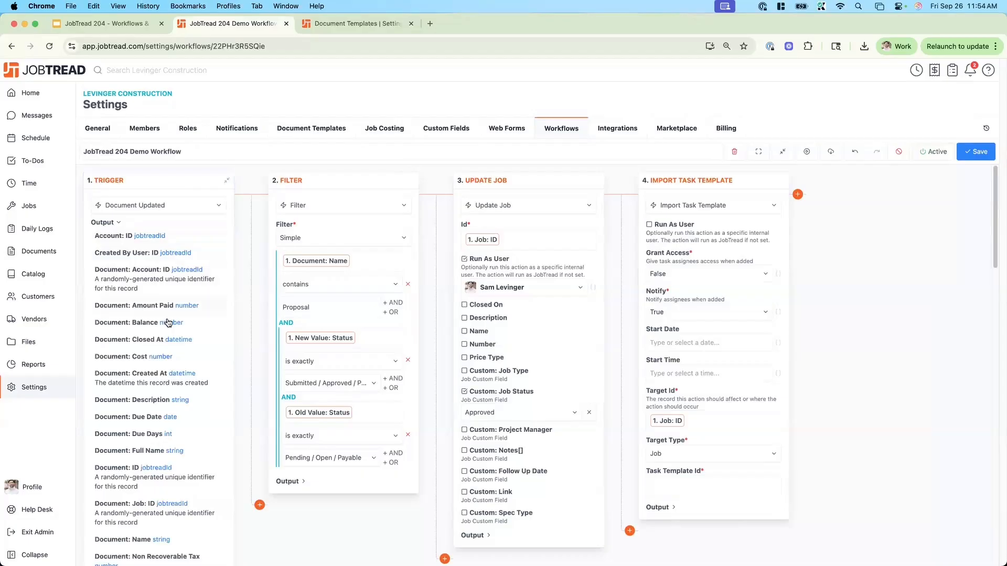
pyautogui.scroll(-10, 185, 386)
pyautogui.scroll(10, 184, 432)
# - Insert a Find Task Template action between Update Job and Import Task Template, with a where condition on Name
pyautogui.click(613, 195)
pyautogui.scroll(-2, 697, 294)
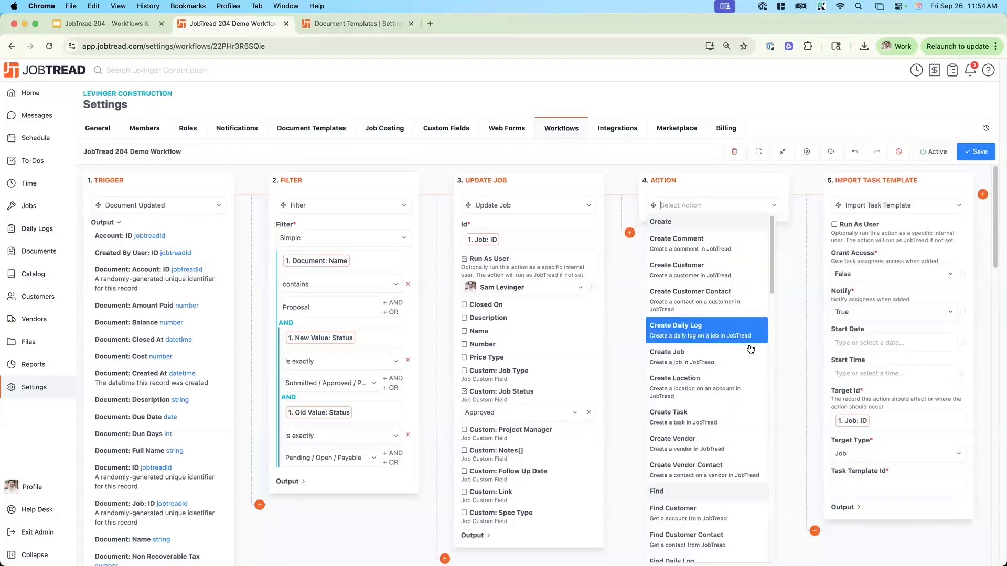
pyautogui.scroll(-5, 748, 351)
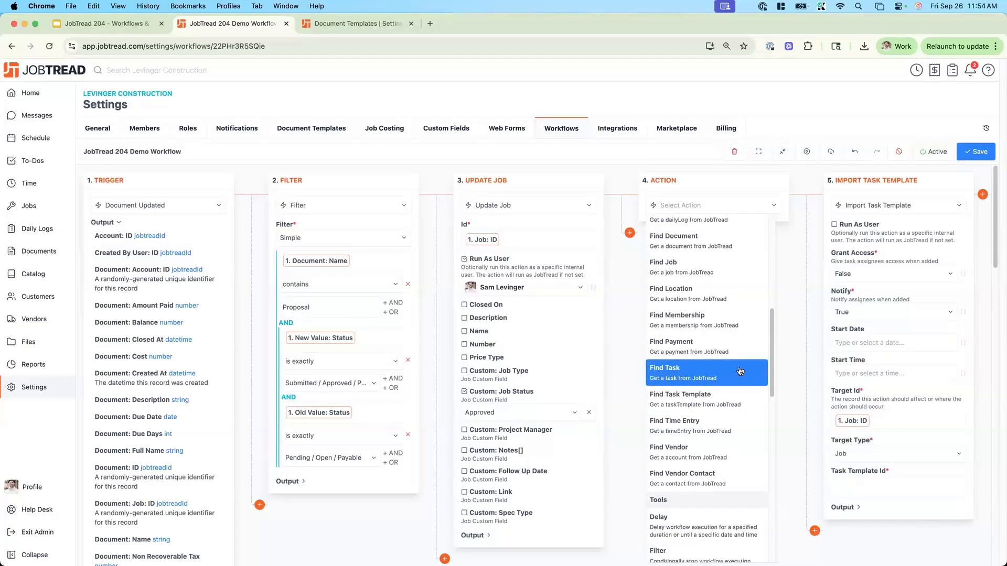
pyautogui.click(735, 393)
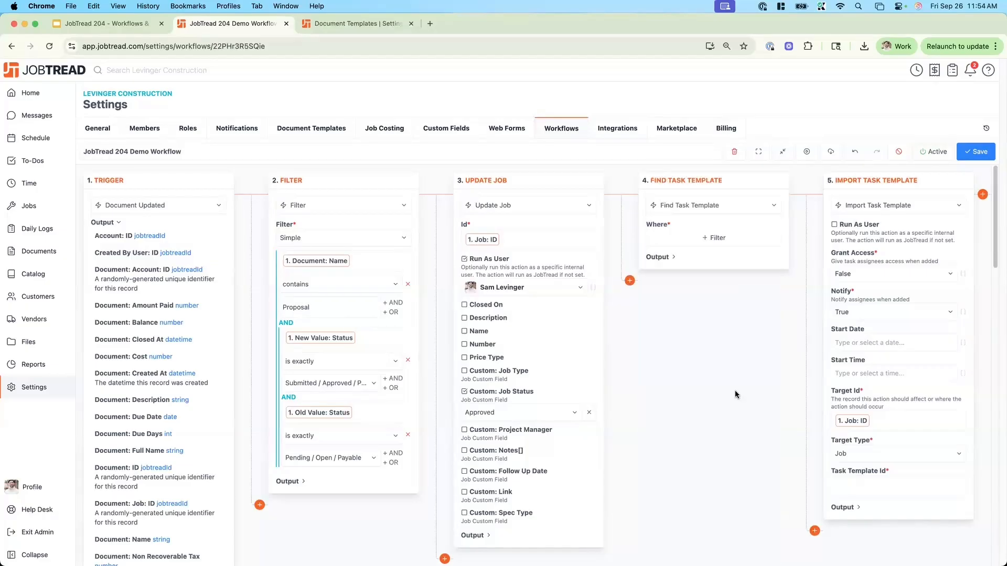
pyautogui.click(738, 240)
pyautogui.click(728, 243)
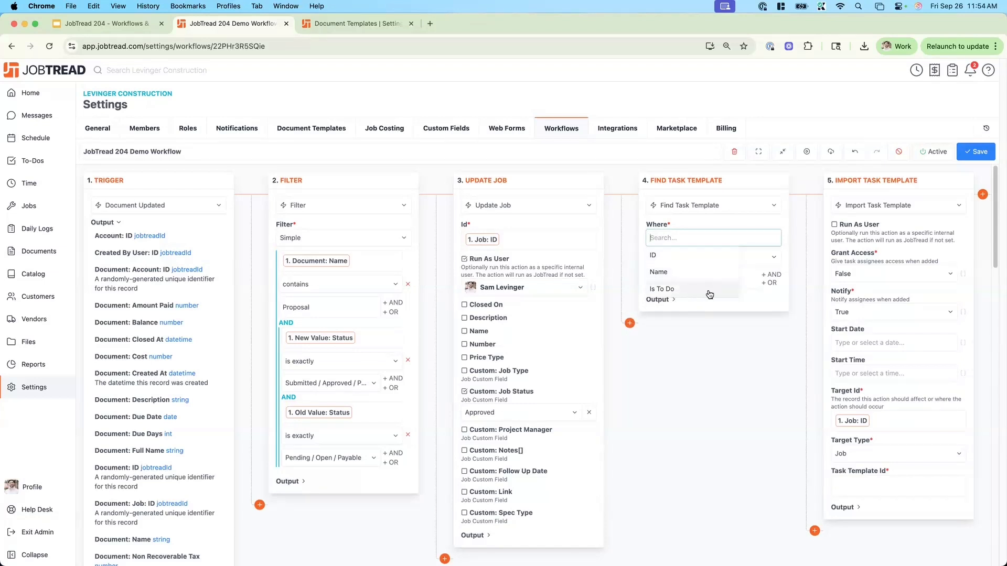
pyautogui.click(677, 273)
# - Copy the name of the catalog's "A Schedule" schedule template into the Find Task Template name condition
pyautogui.click(359, 24)
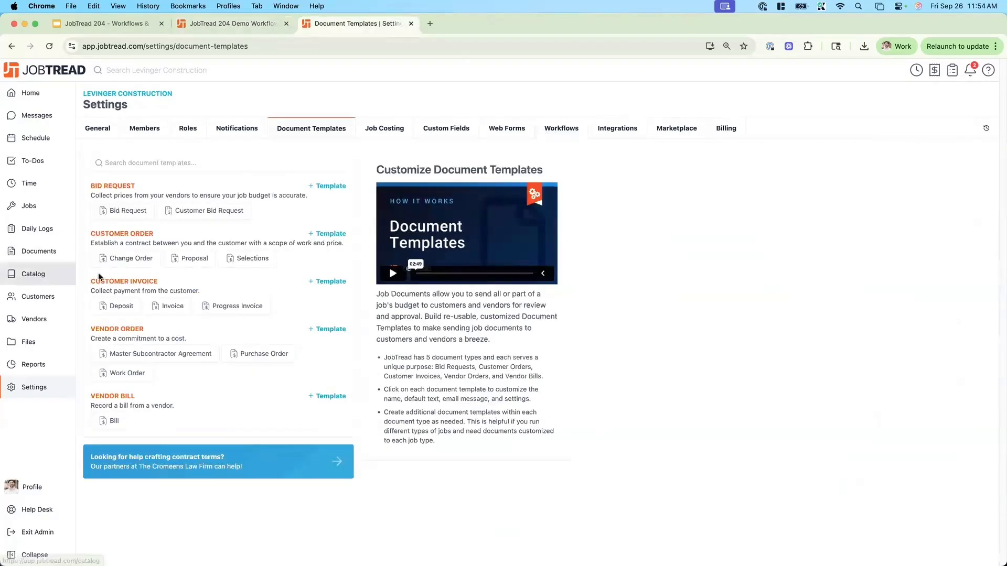
pyautogui.click(34, 274)
pyautogui.click(216, 129)
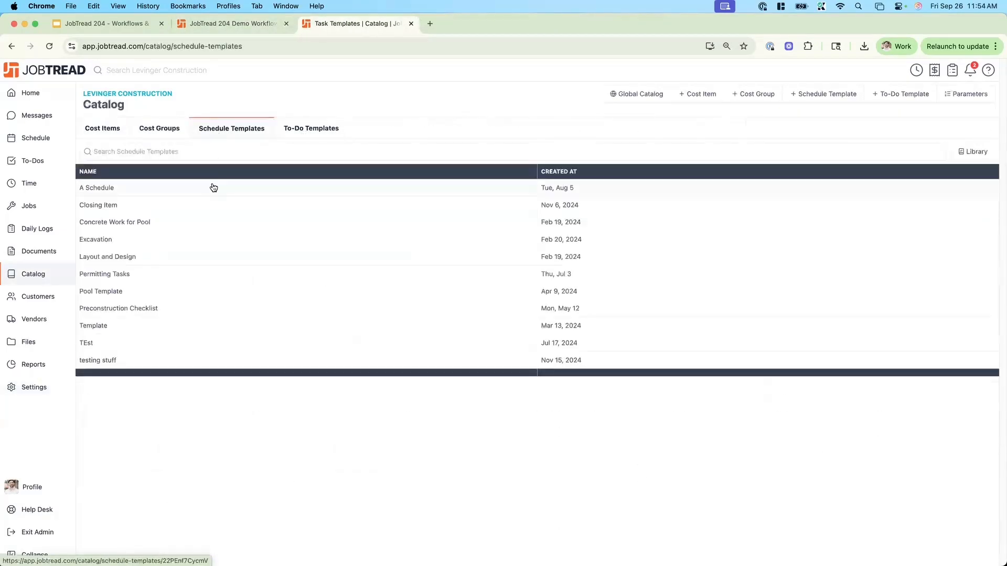
pyautogui.click(213, 187)
pyautogui.click(80, 152)
pyautogui.hotkey('ctrl', 'c')
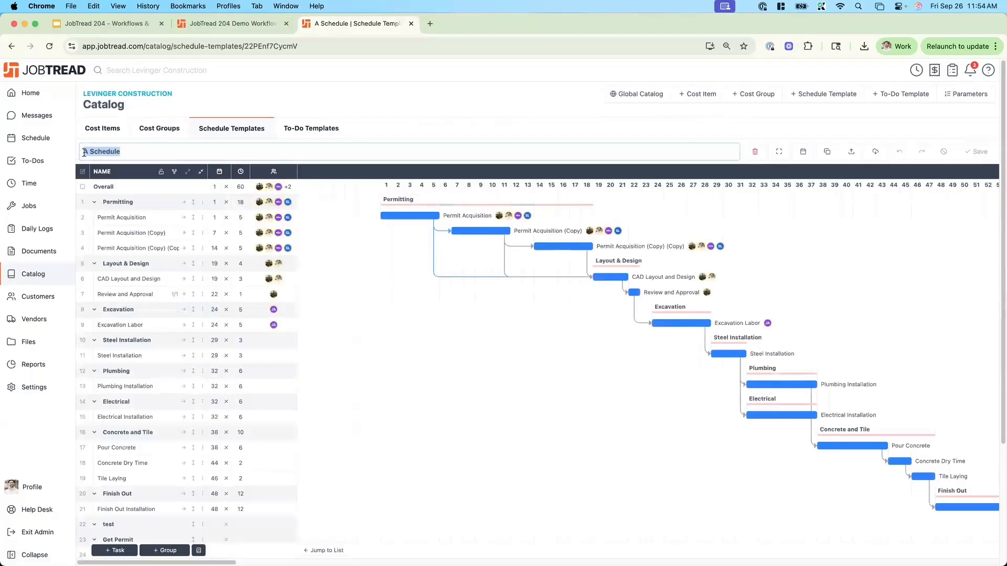
pyautogui.click(240, 24)
pyautogui.click(691, 277)
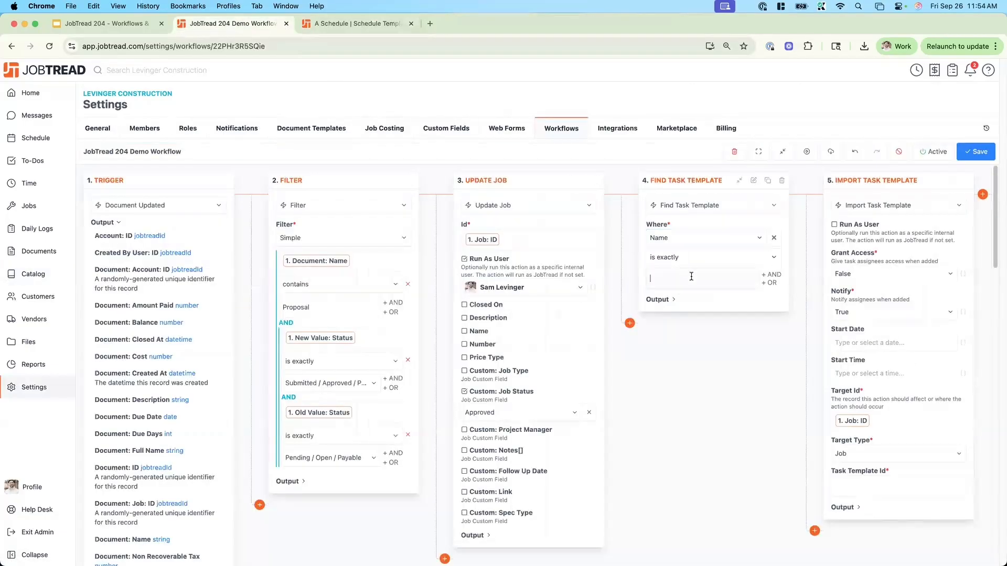
pyautogui.hotkey('ctrl', 'v')
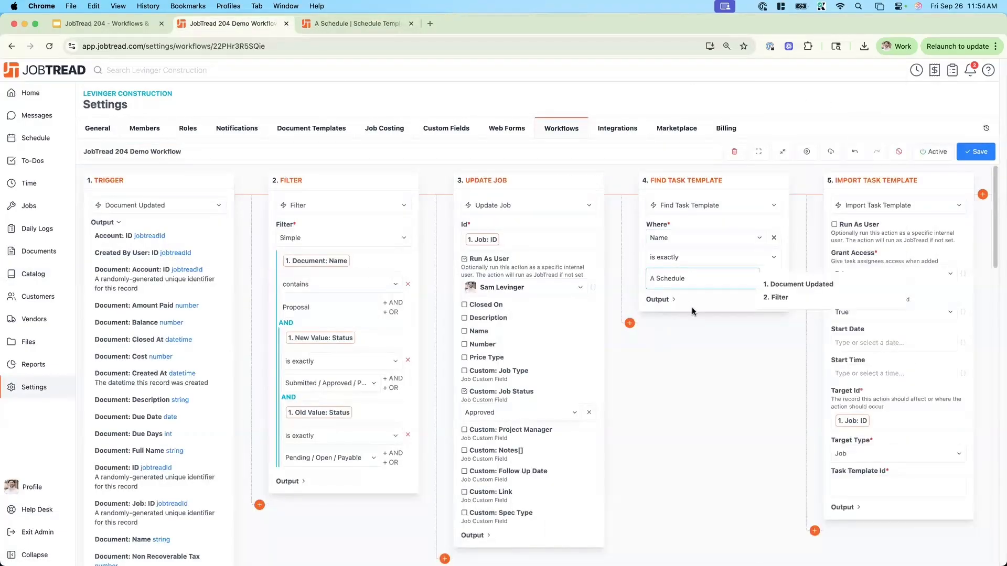
# - Set the Import Task Template action's Task Template Id to the ID output of Find Task Template
pyautogui.click(663, 299)
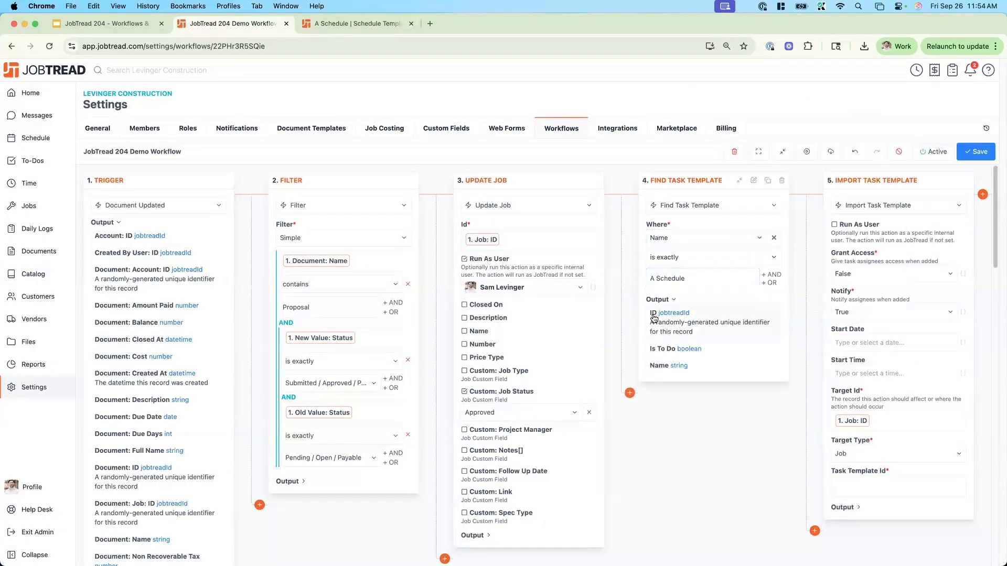
pyautogui.click(869, 486)
pyautogui.scroll(-15, 737, 467)
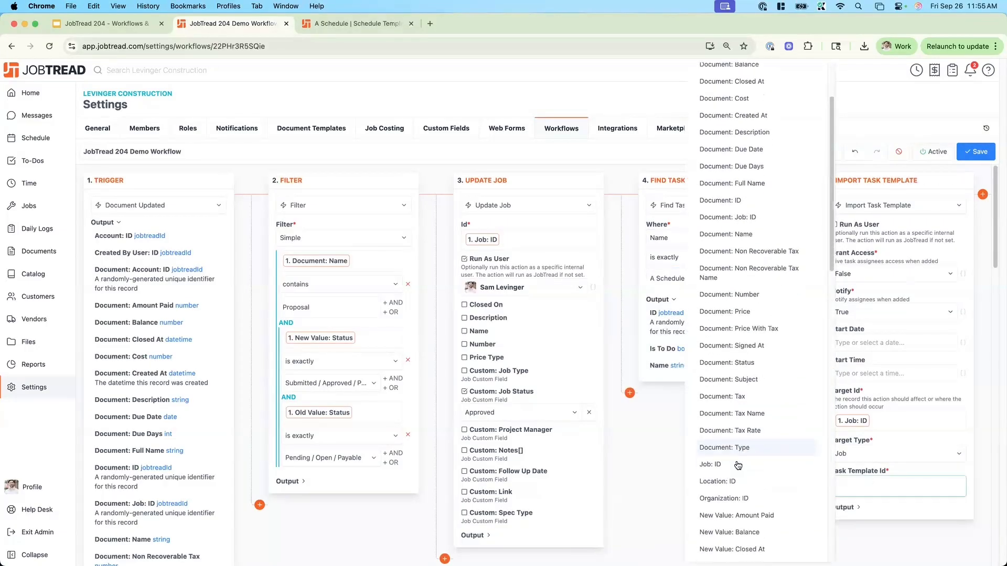
pyautogui.click(711, 513)
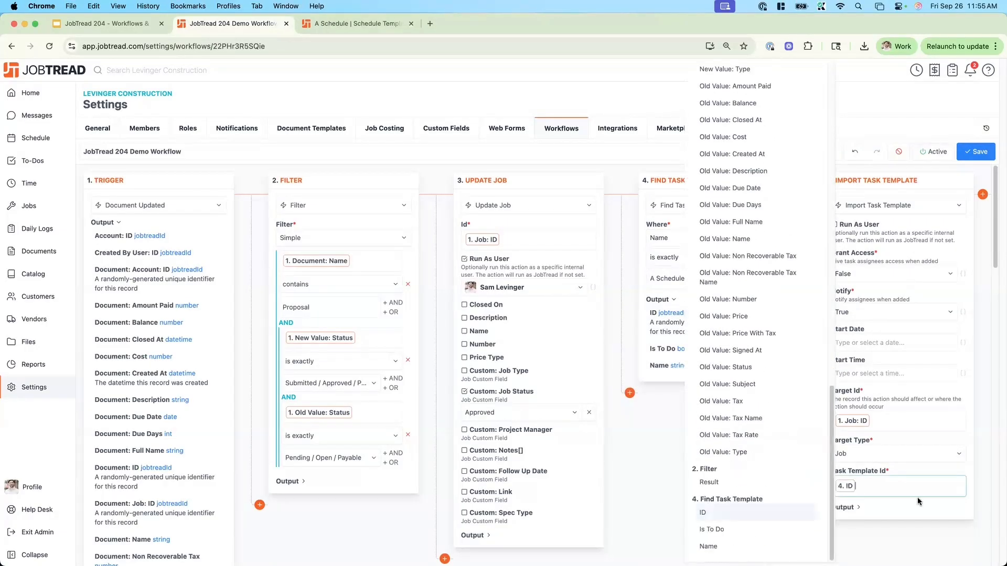
# - Look up the catalog's "Testing" to-do template, set the Find Task Template name condition to Testing, and save the workflow
pyautogui.click(358, 23)
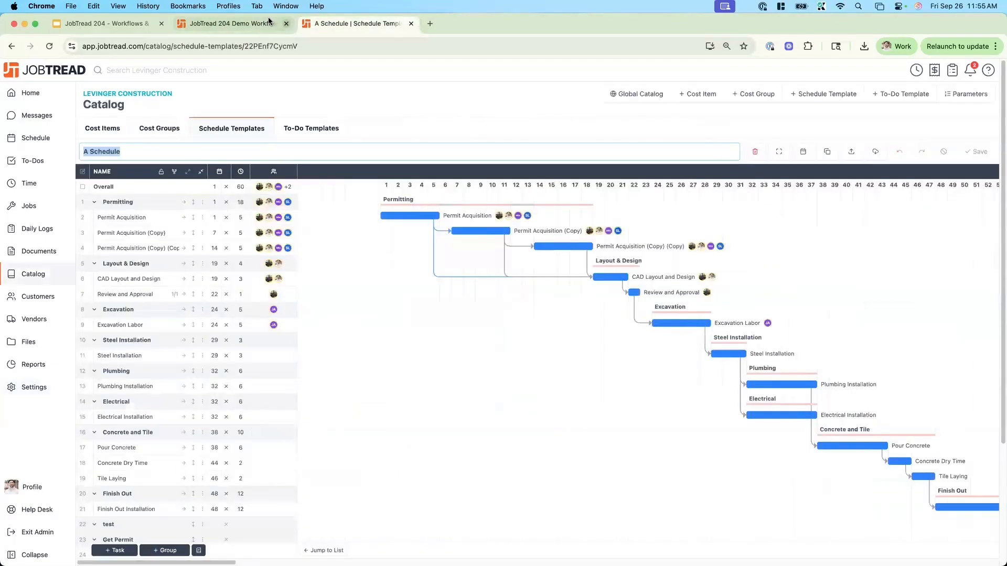
pyautogui.click(294, 129)
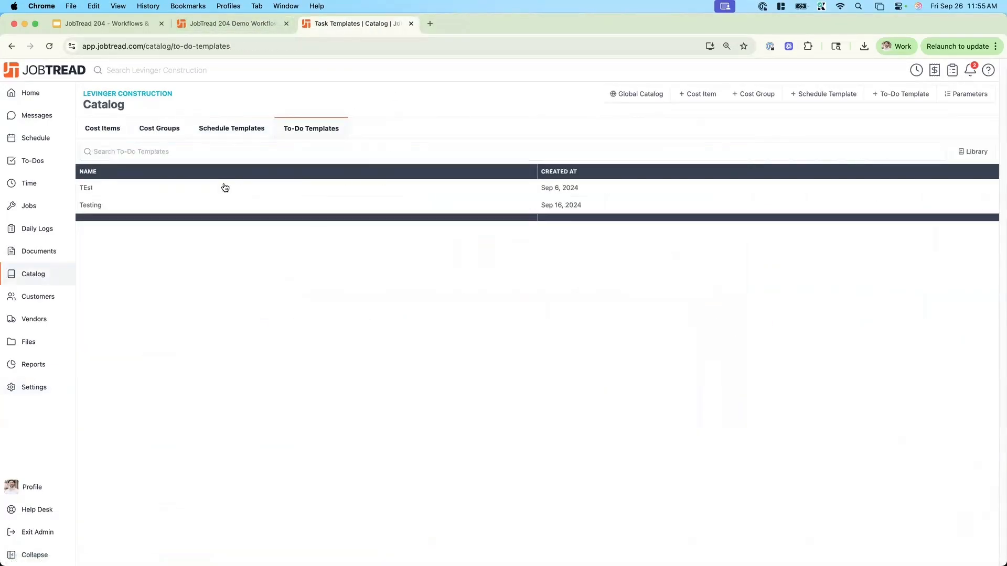
pyautogui.click(129, 204)
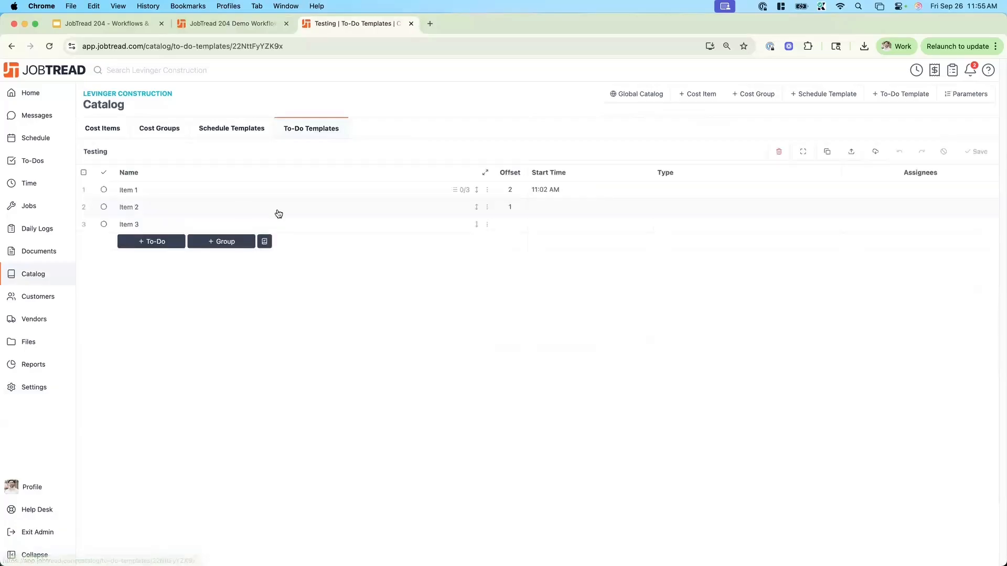
pyautogui.click(111, 151)
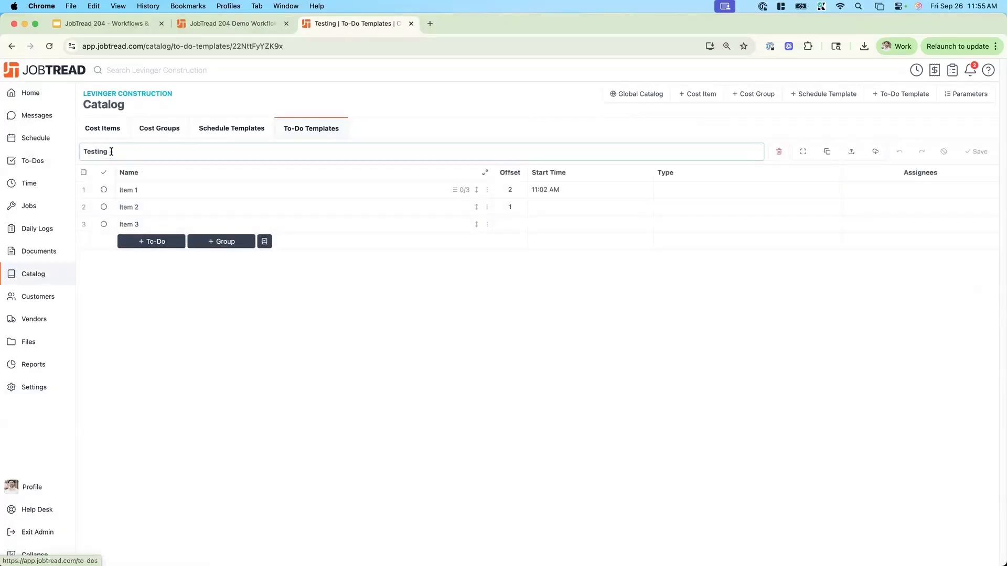
pyautogui.click(236, 23)
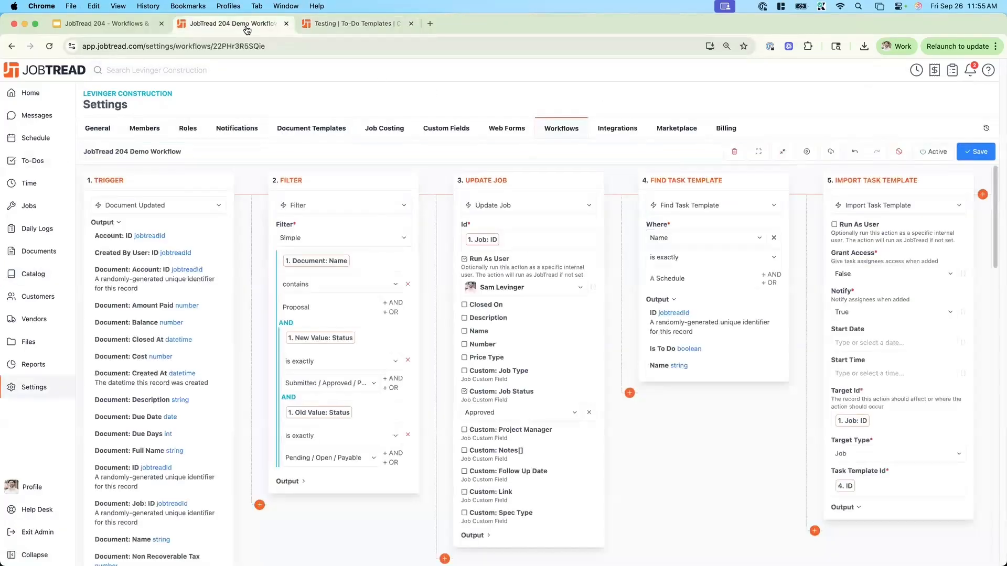
pyautogui.click(695, 279)
pyautogui.write('Testing')
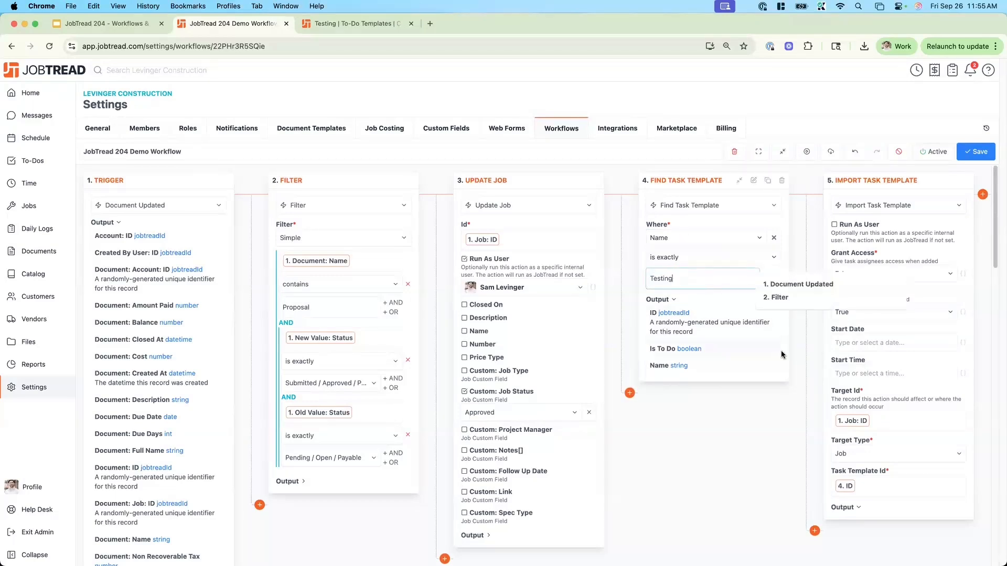
pyautogui.click(782, 358)
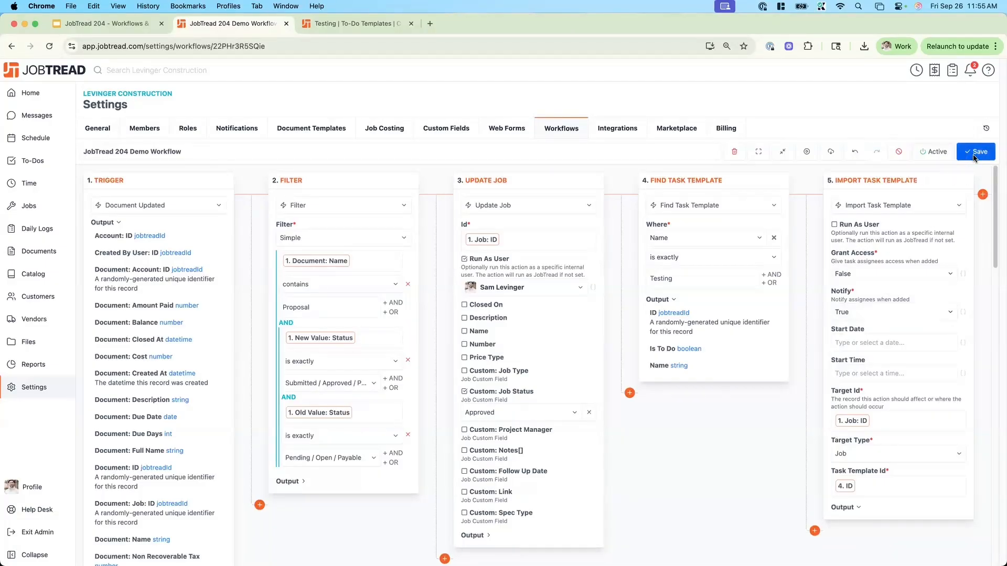
pyautogui.click(933, 152)
pyautogui.click(589, 124)
# - Review how the Task Template Id in the import action relates to the template name in Find Task Template
pyautogui.scroll(-1, 812, 418)
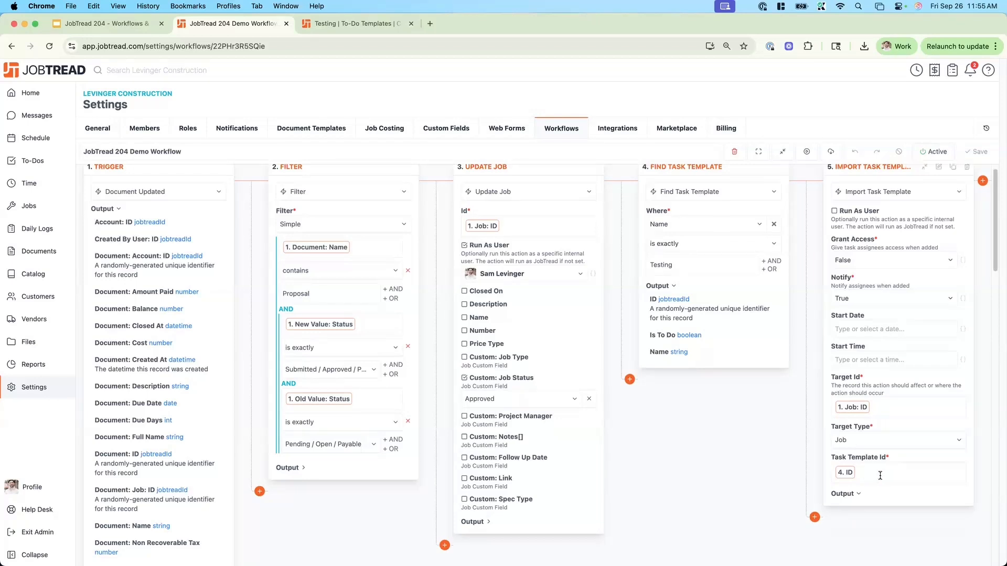
pyautogui.click(837, 474)
pyautogui.moveTo(830, 458); pyautogui.dragTo(898, 463)
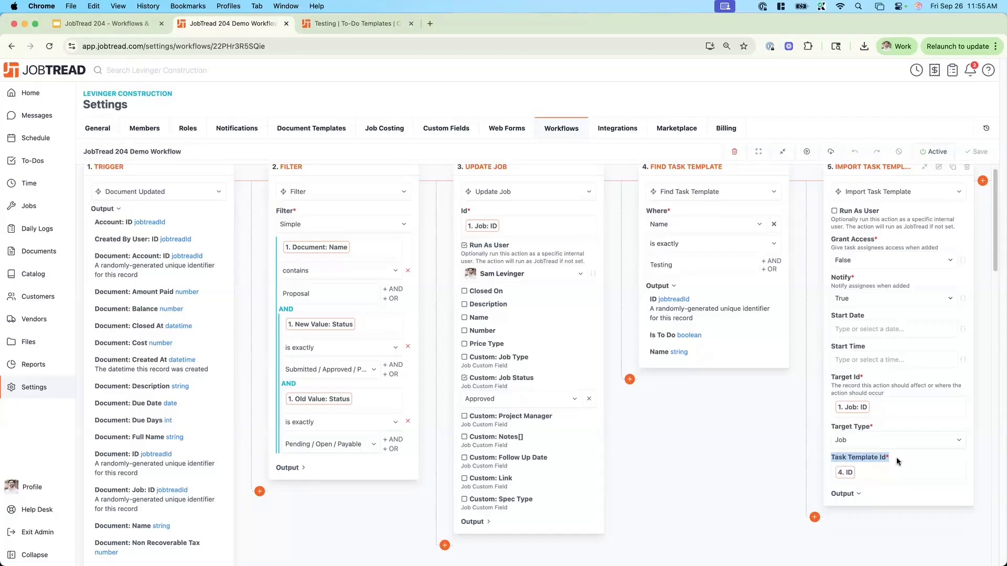
pyautogui.click(901, 475)
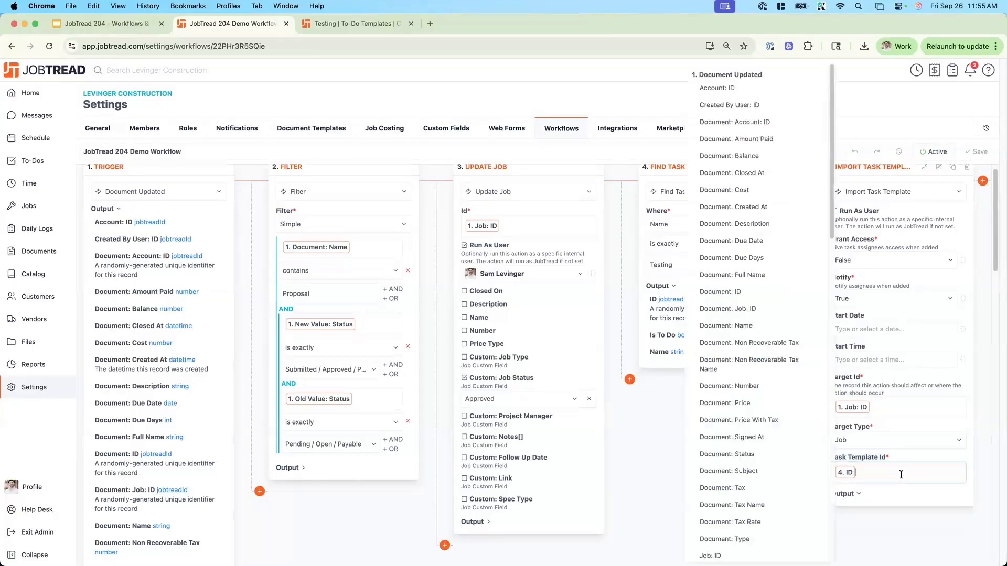
pyautogui.click(877, 492)
pyautogui.moveTo(673, 264); pyautogui.dragTo(627, 253)
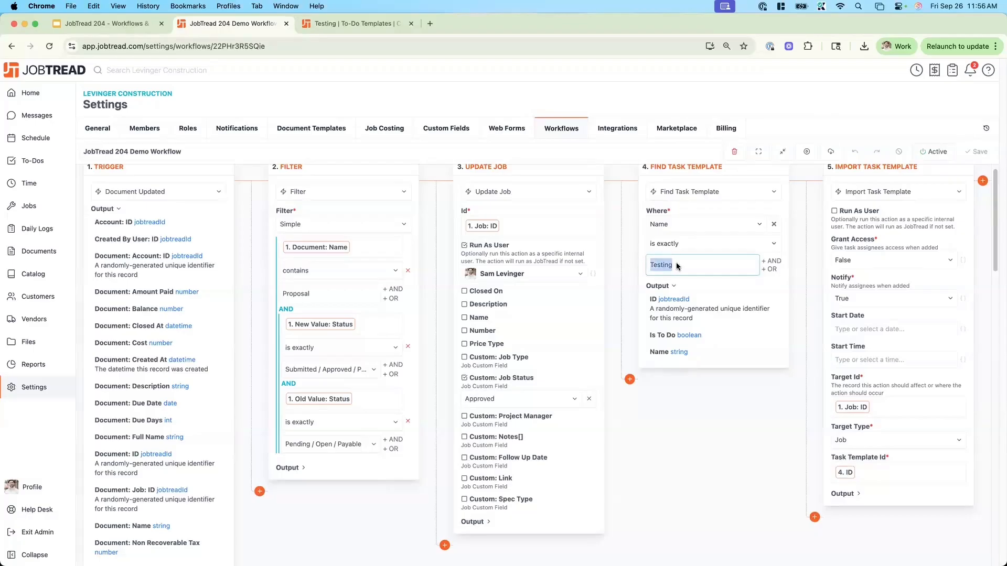
pyautogui.click(950, 482)
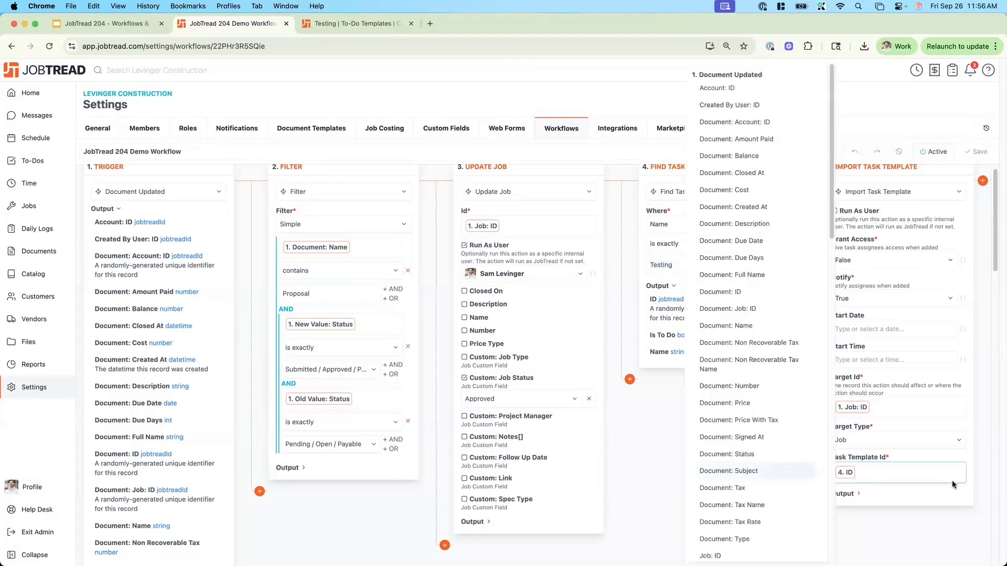
pyautogui.click(985, 469)
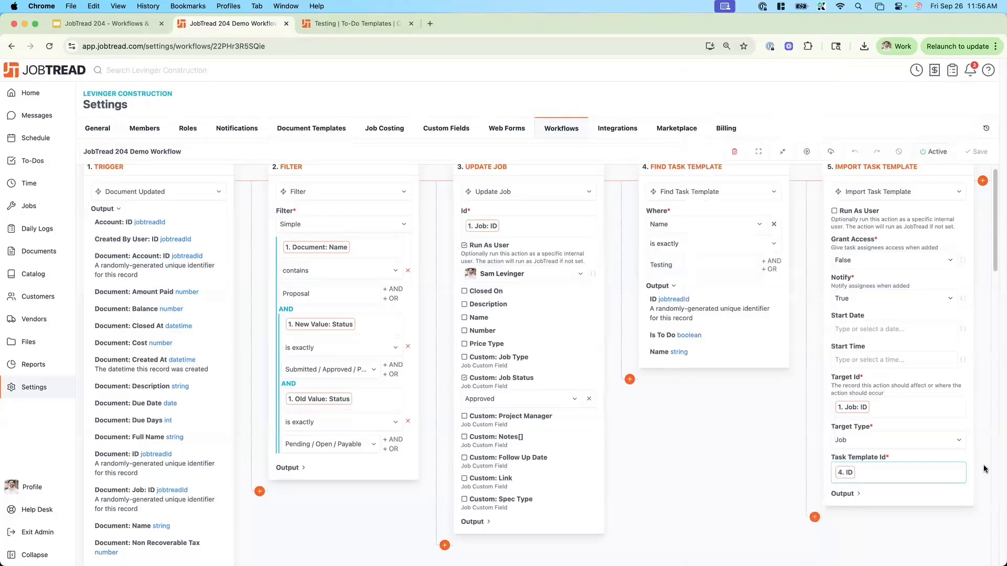
# - Examine the New Customer Form web form's enabled fields, Create New Job option and hosted preview
pyautogui.scroll(1, 984, 470)
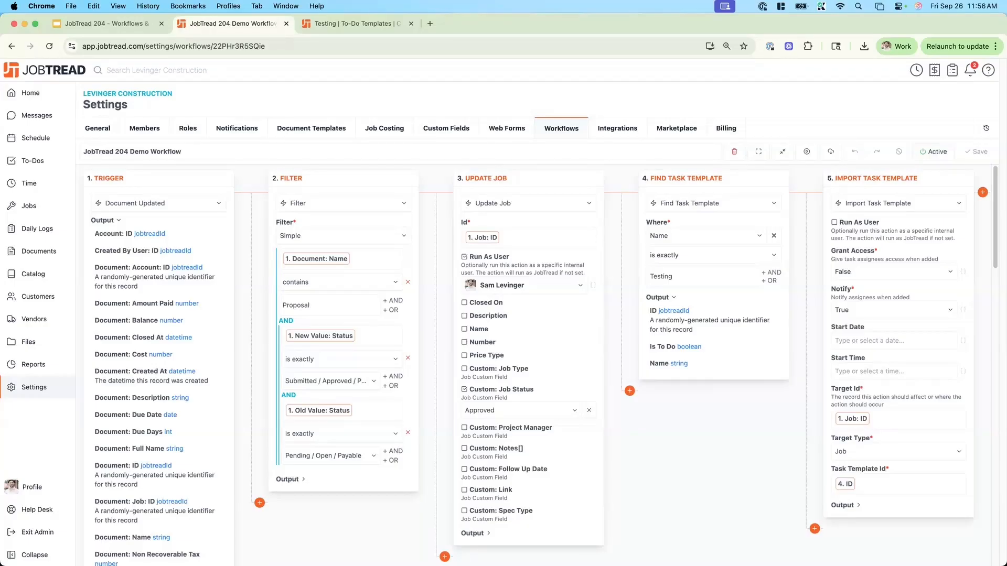
pyautogui.click(519, 131)
pyautogui.click(116, 178)
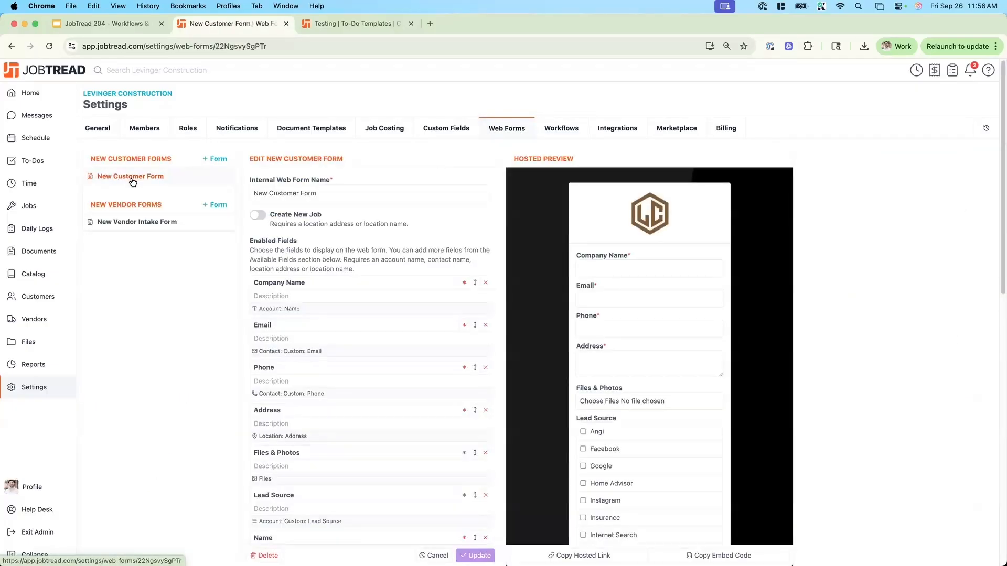
pyautogui.scroll(-1, 575, 220)
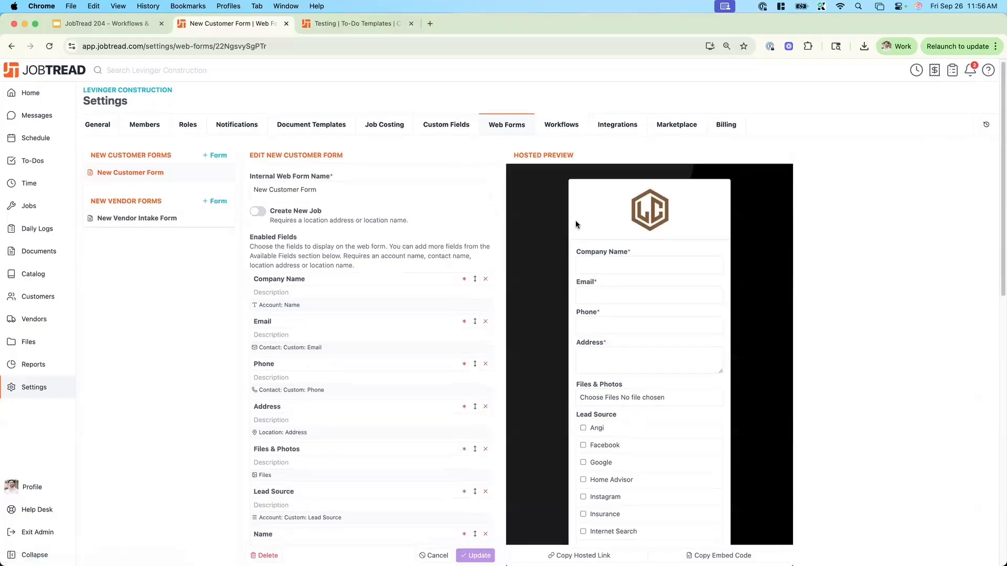
pyautogui.scroll(-1, 699, 256)
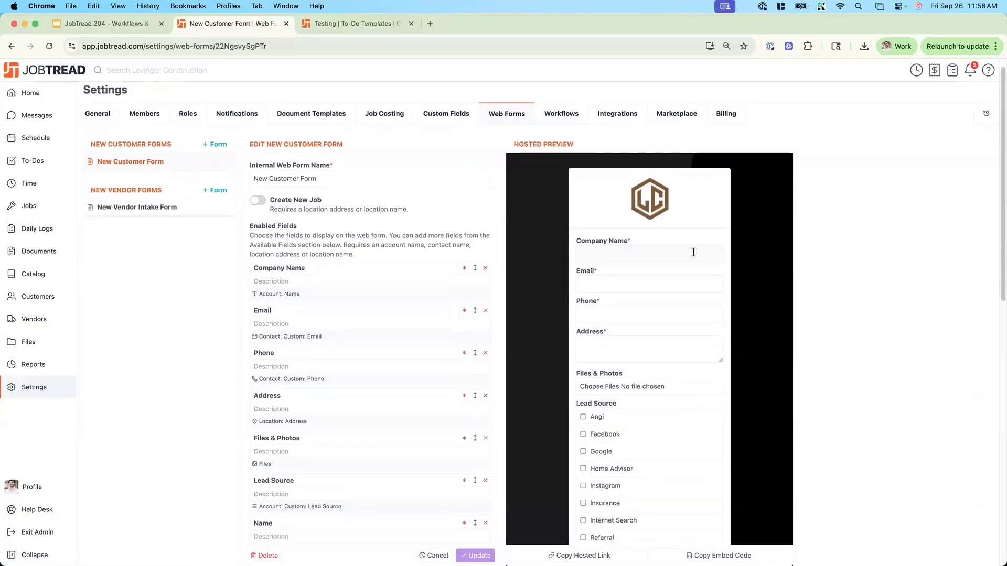
pyautogui.click(649, 253)
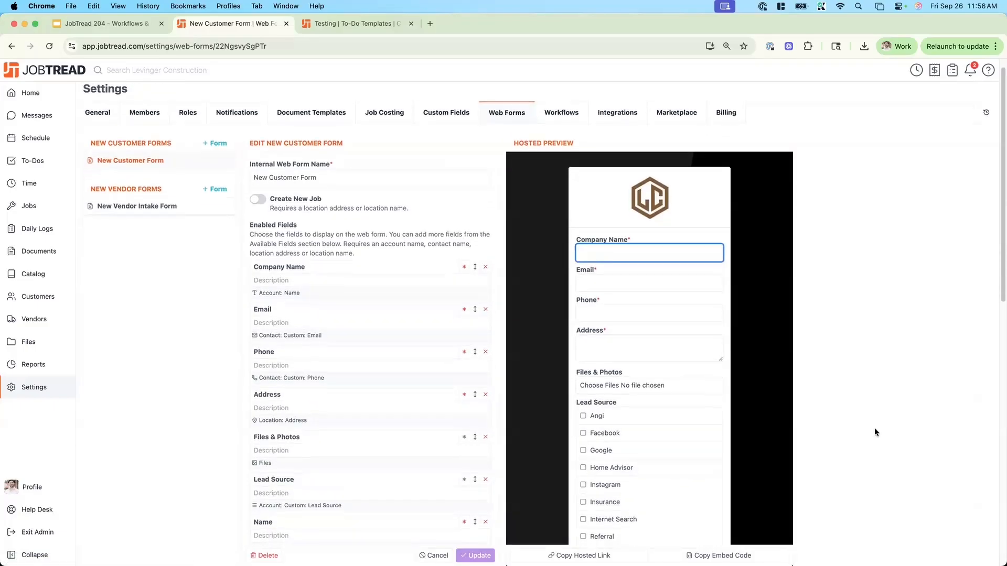
pyautogui.scroll(-5, 873, 428)
pyautogui.scroll(6, 813, 397)
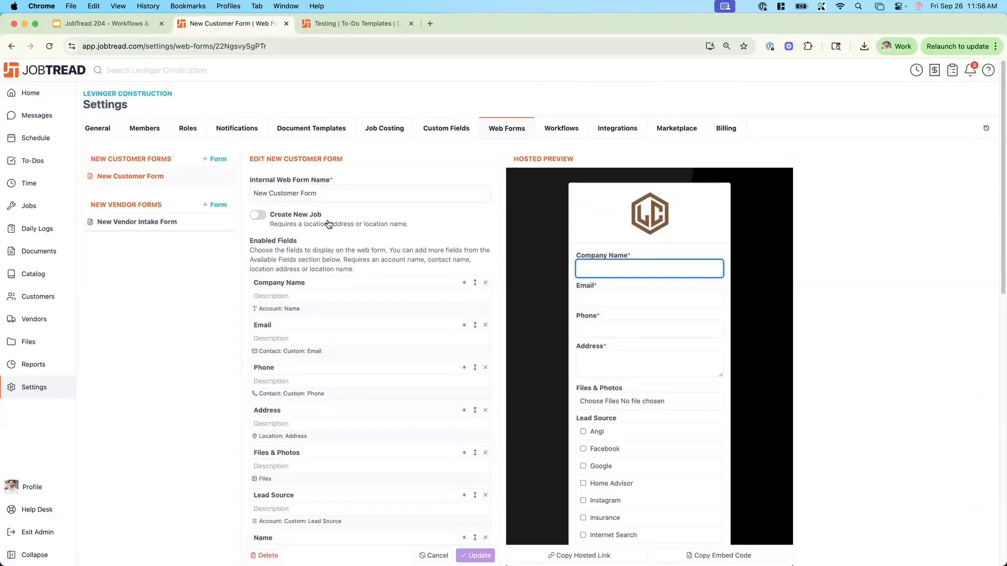
pyautogui.scroll(-12, 330, 227)
pyautogui.scroll(-5, 337, 231)
pyautogui.scroll(15, 337, 228)
# - Start a new workflow with Customer Created as its trigger
pyautogui.click(544, 132)
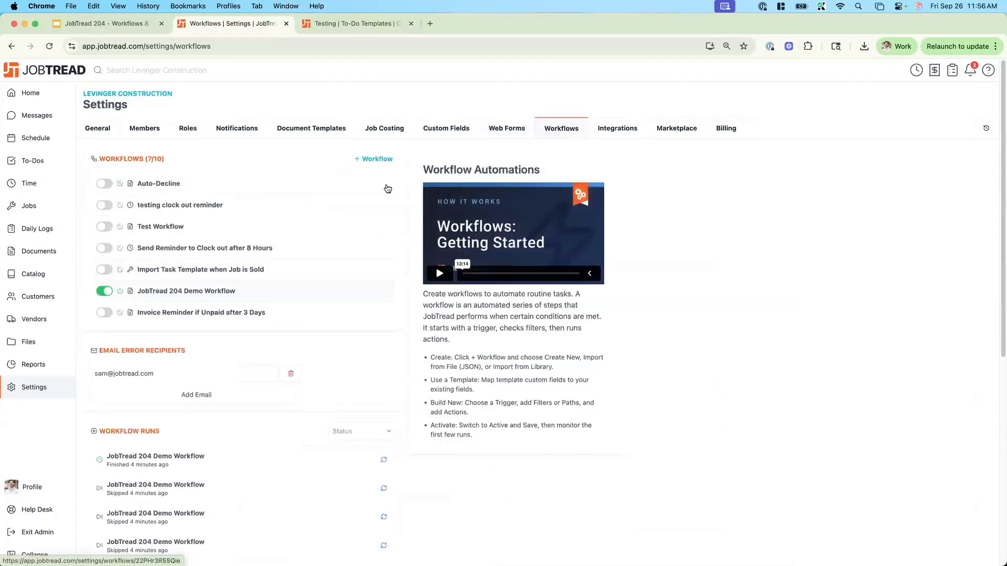
pyautogui.click(373, 158)
pyautogui.click(420, 162)
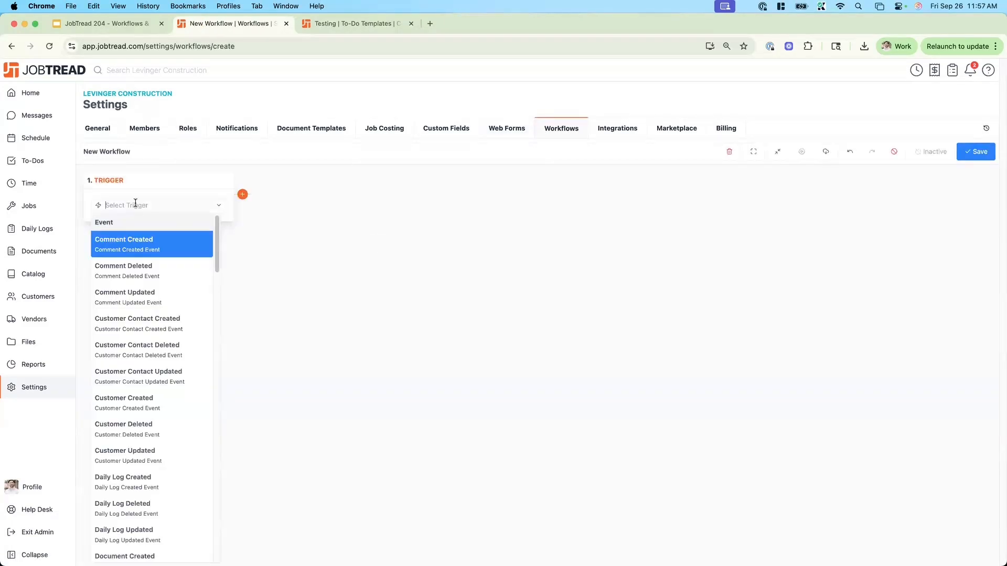
pyautogui.scroll(-3, 165, 322)
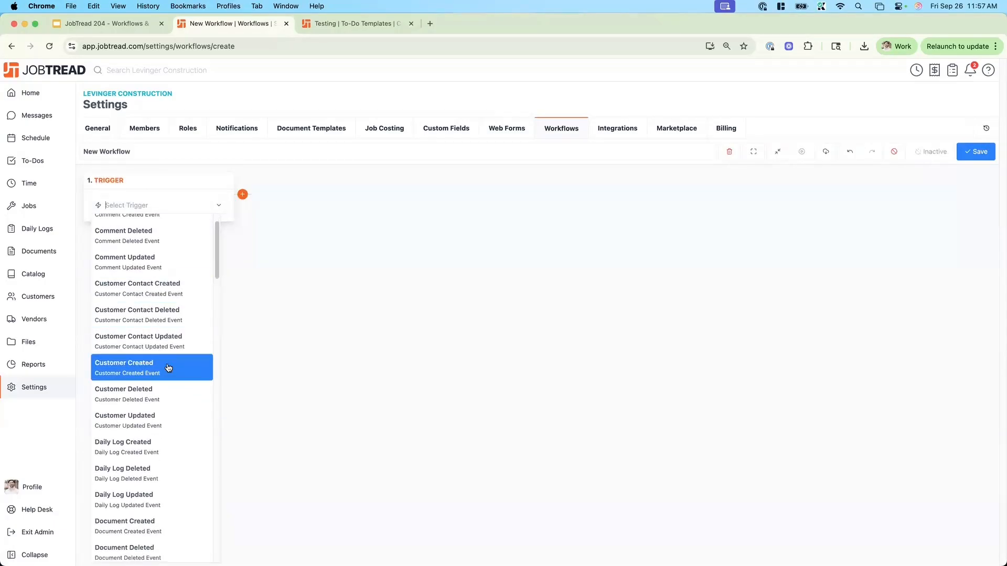
pyautogui.write('create c')
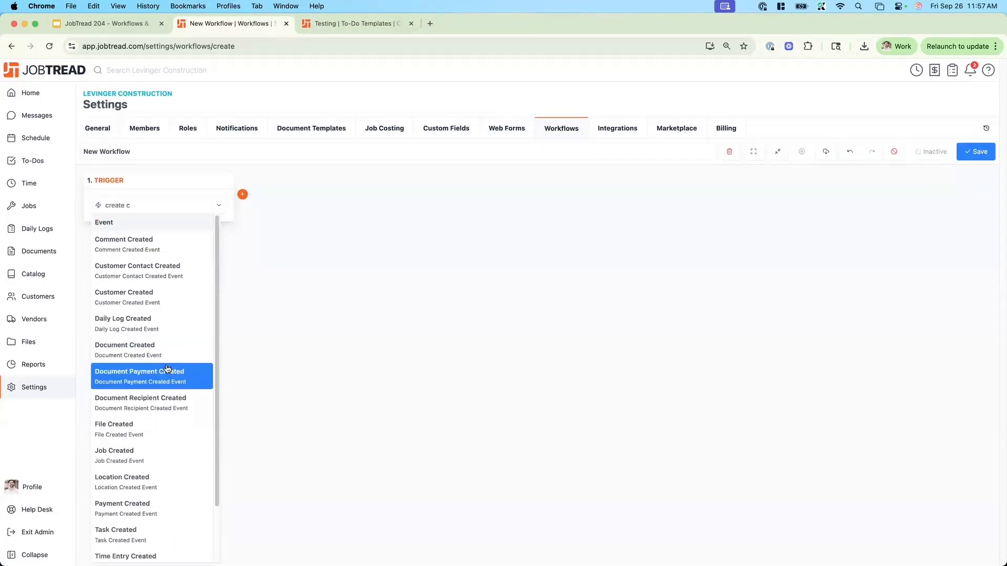
pyautogui.write('ustom')
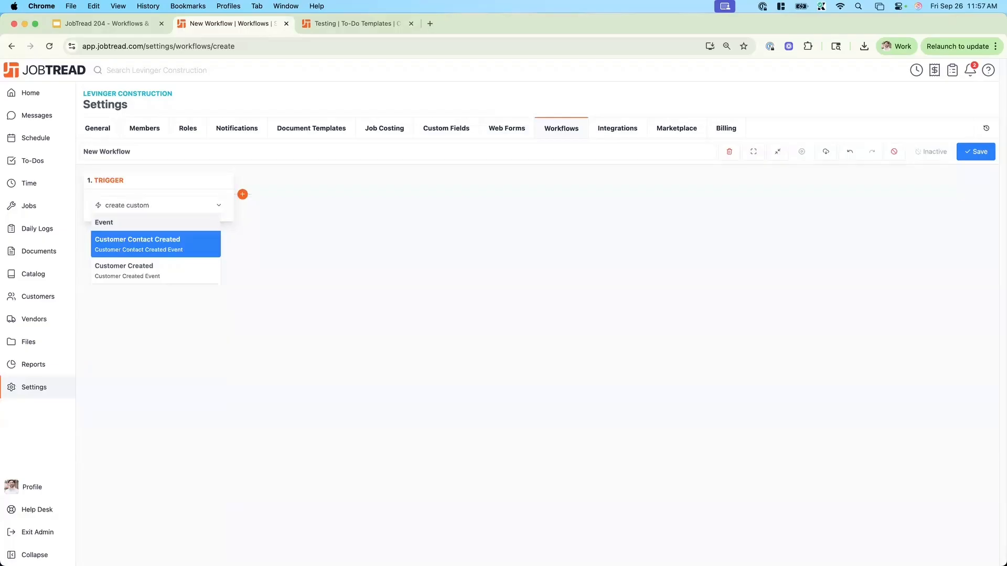
pyautogui.press('Down')
pyautogui.press('Return')
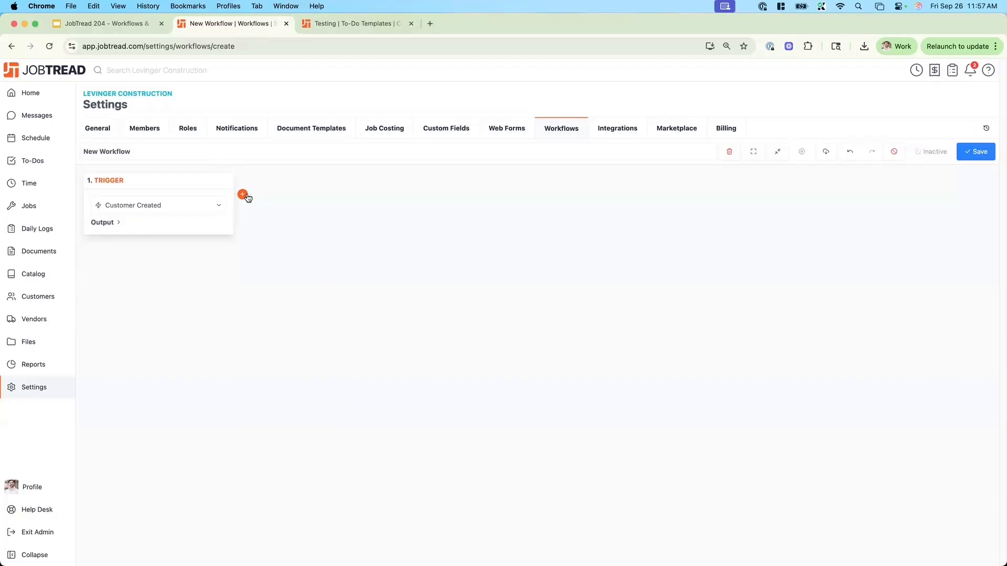
# - Add an Import Task Template action to the new workflow and insert a Find Task action before it
pyautogui.click(243, 195)
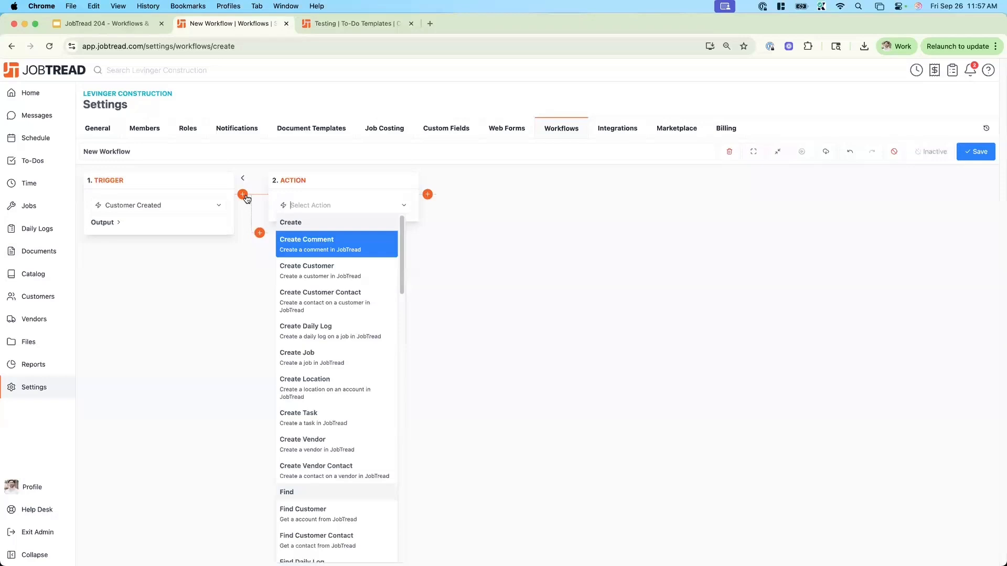
pyautogui.write('import')
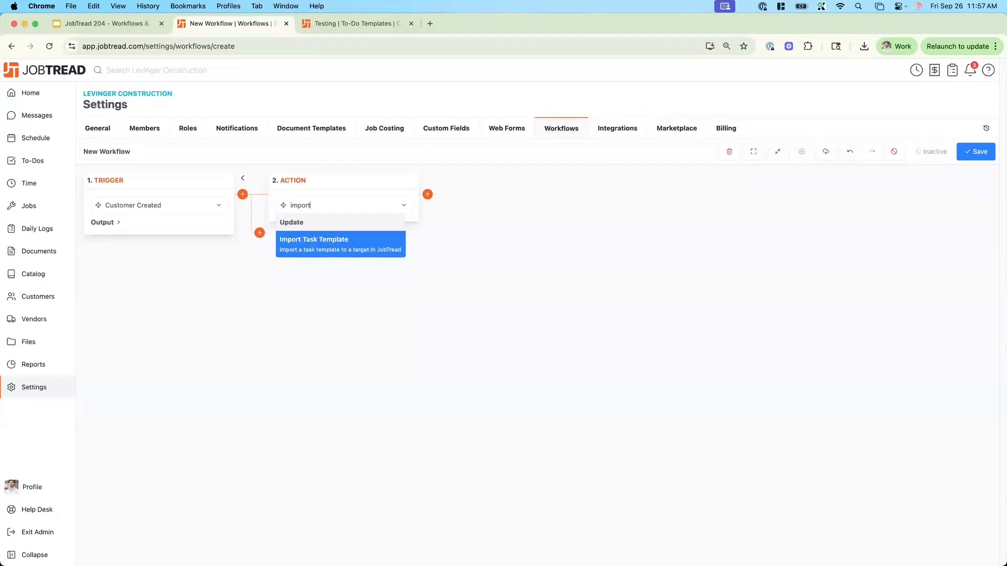
pyautogui.press('Return')
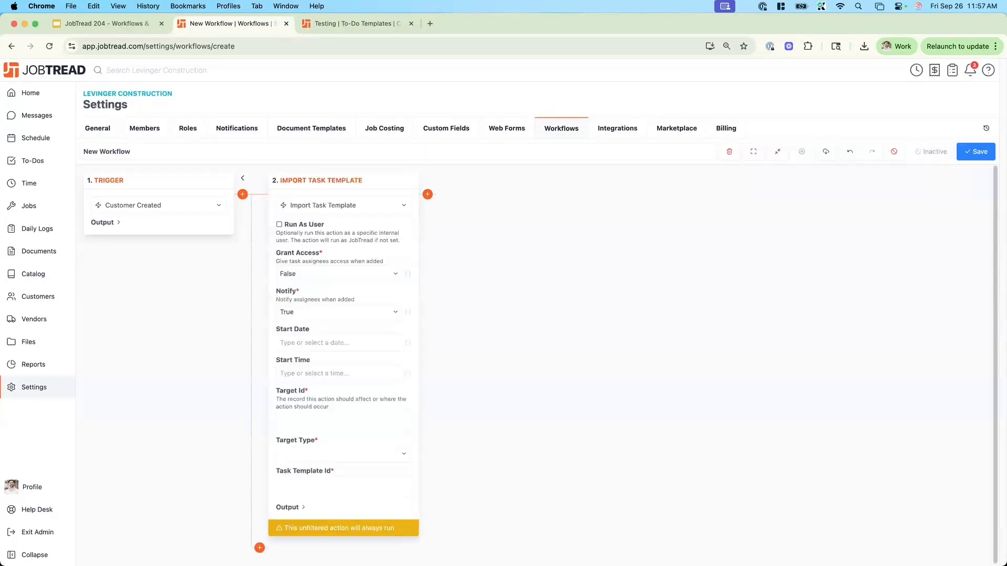
pyautogui.click(243, 195)
pyautogui.write('find task')
pyautogui.press('Return')
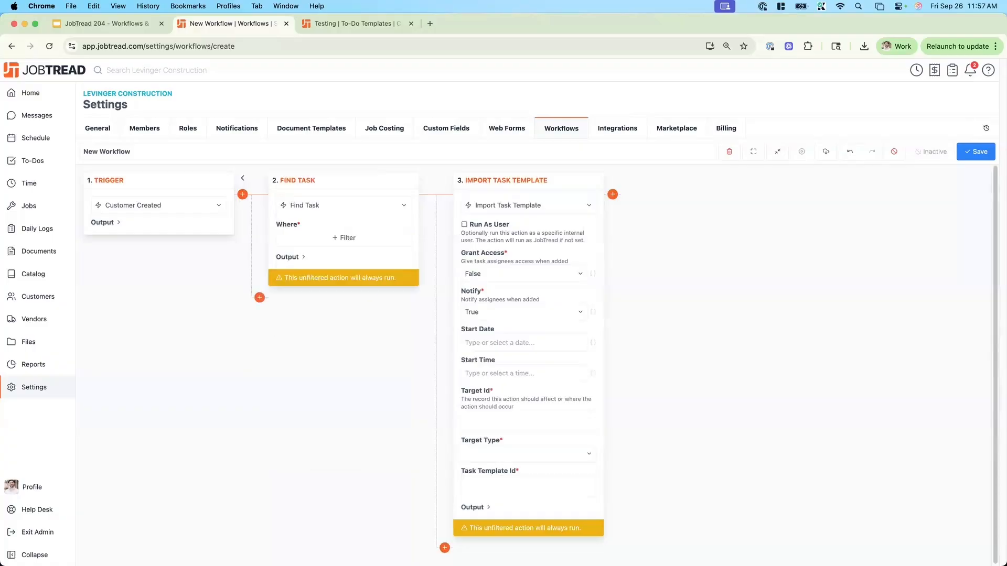
# - Add a Find Task condition requiring the name to be exactly Sales To-Dos
pyautogui.click(382, 241)
pyautogui.click(341, 244)
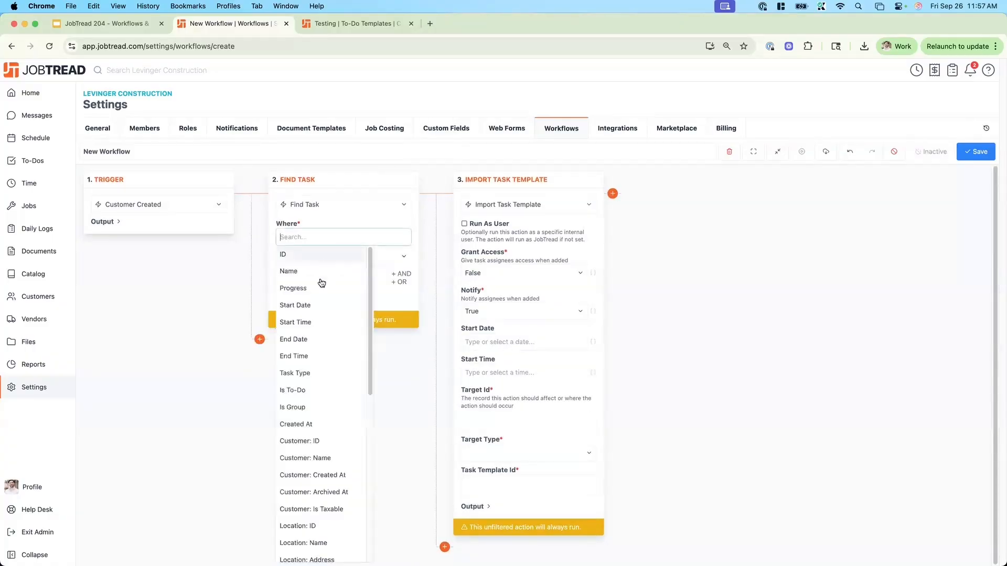
pyautogui.click(321, 268)
pyautogui.click(332, 278)
pyautogui.write('Sales To-Dos')
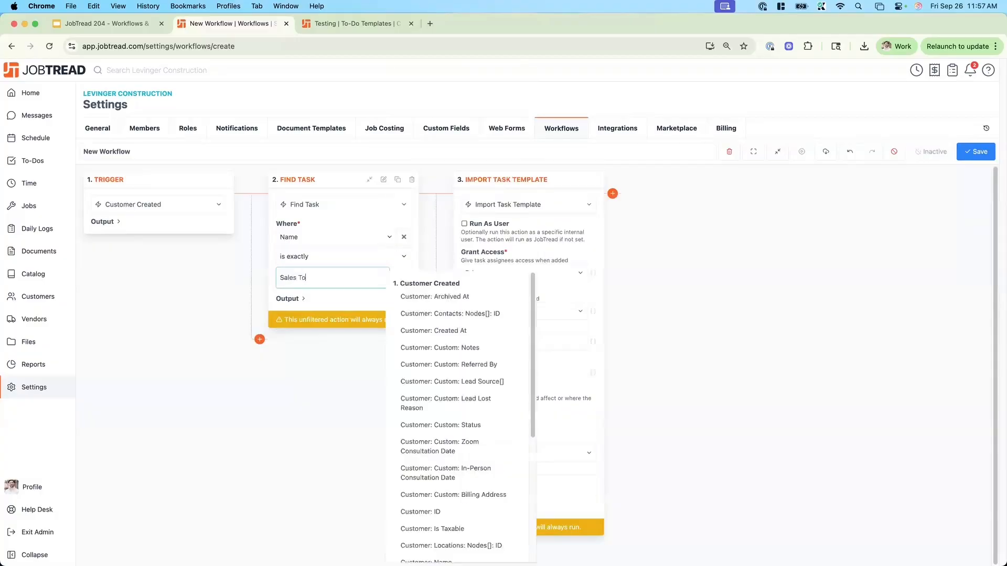
pyautogui.click(338, 412)
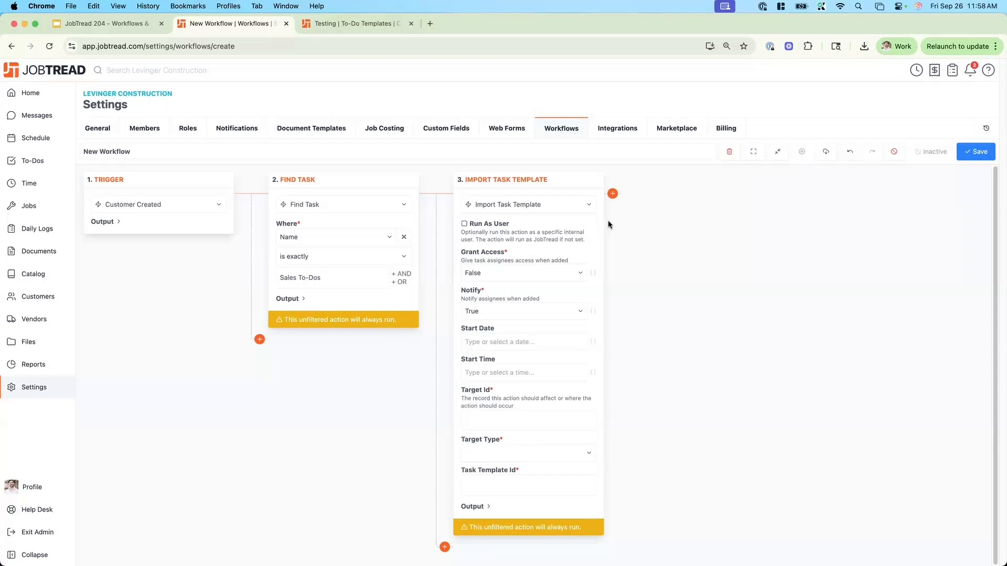
# - Open the JobTread 204 Demo Workflow and disable the Custom: Job Status update in its Update Job action
pyautogui.click(547, 138)
pyautogui.click(190, 291)
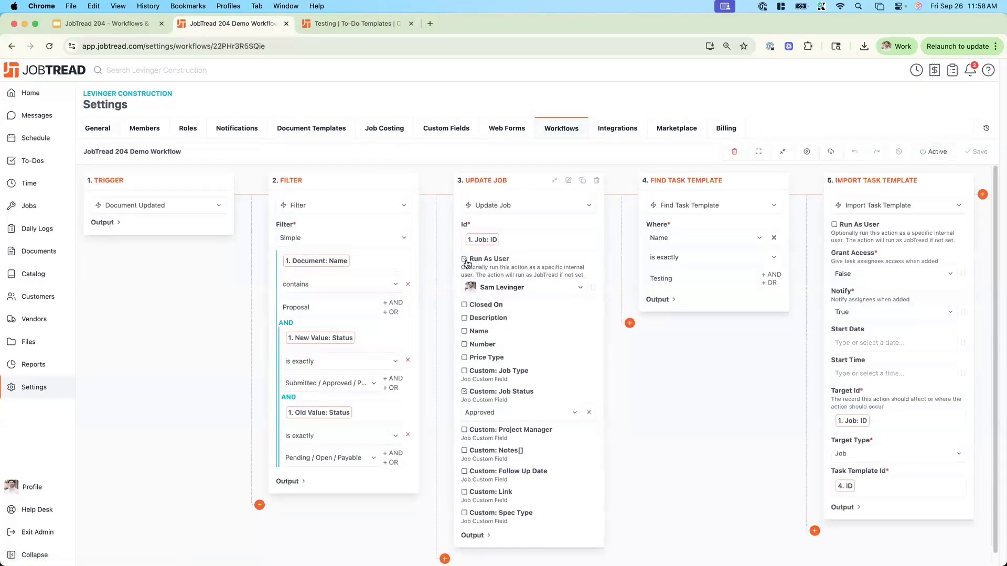
pyautogui.click(464, 392)
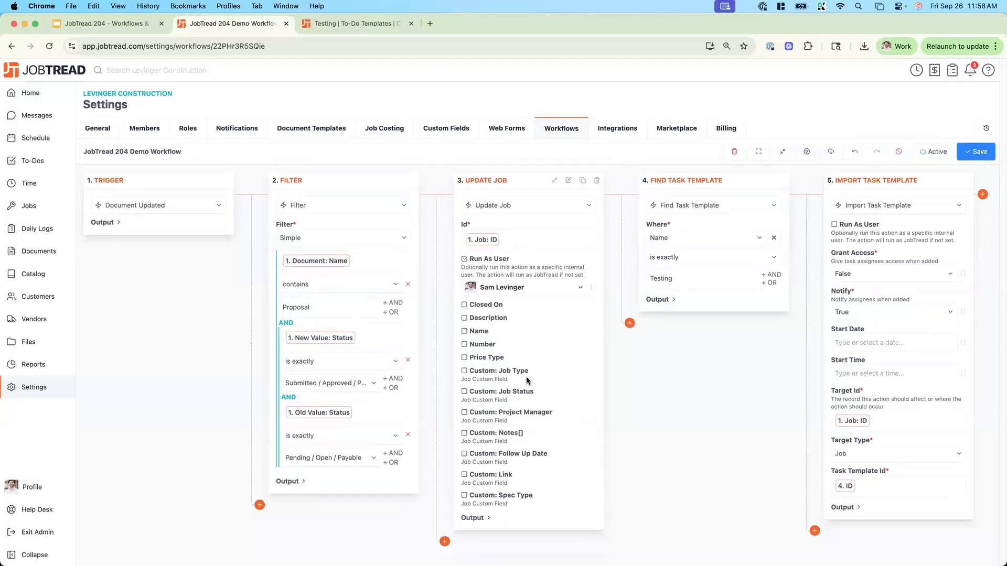
# - Enable Closed On in the Update Job action, switch it to dynamic input and set it to Today
pyautogui.click(481, 305)
pyautogui.click(562, 319)
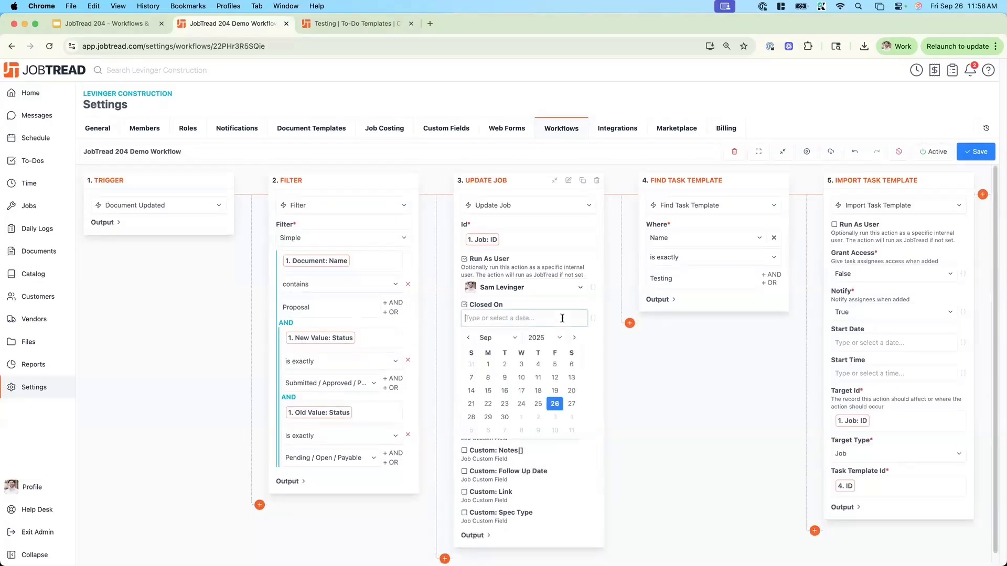
pyautogui.click(550, 305)
pyautogui.click(486, 305)
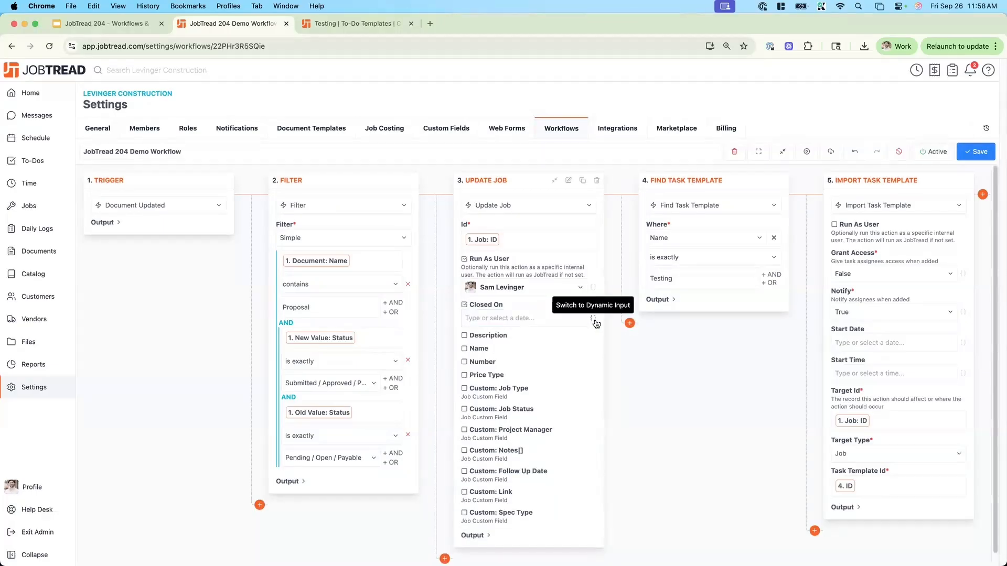
pyautogui.click(594, 320)
pyautogui.click(532, 320)
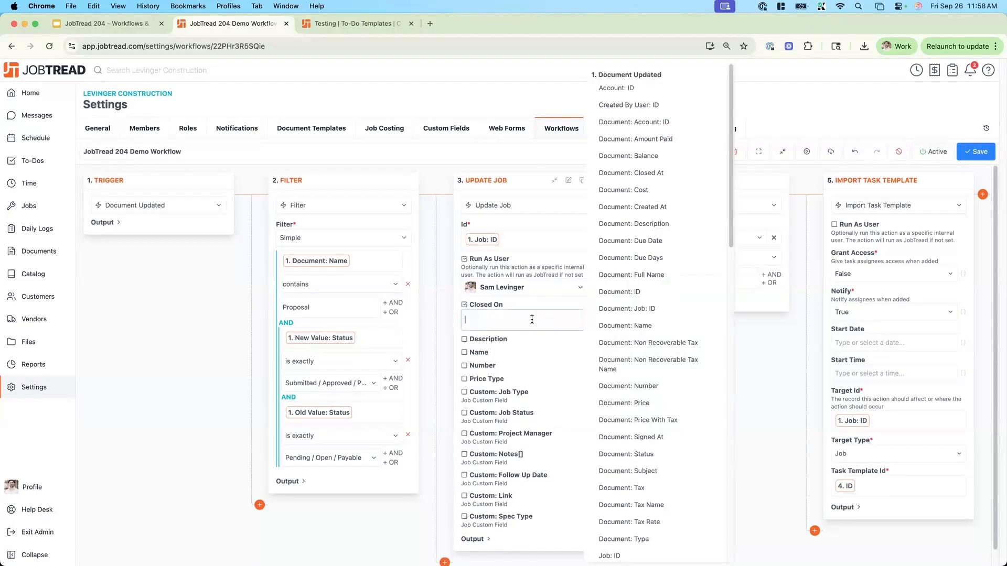
pyautogui.write('Today')
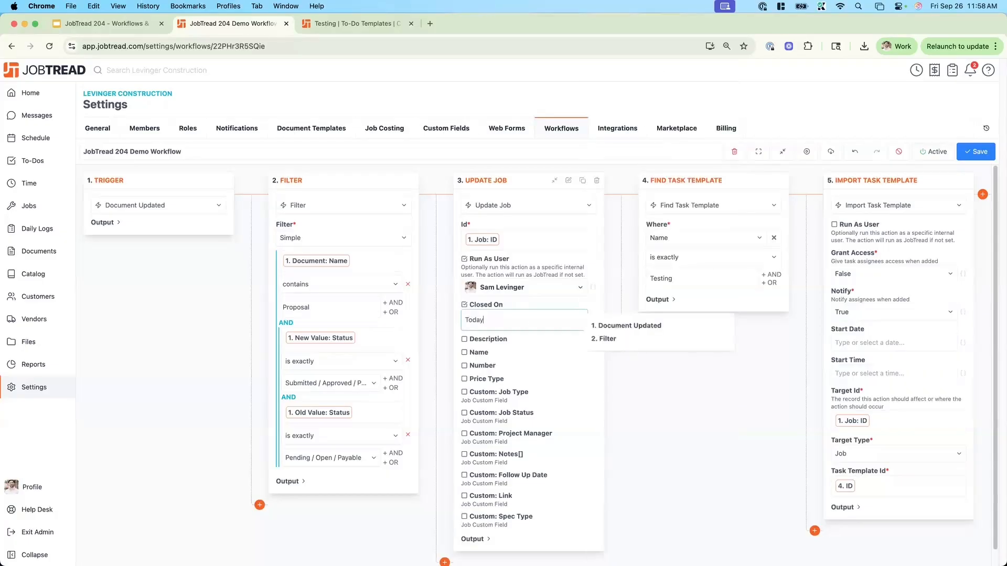
pyautogui.click(597, 393)
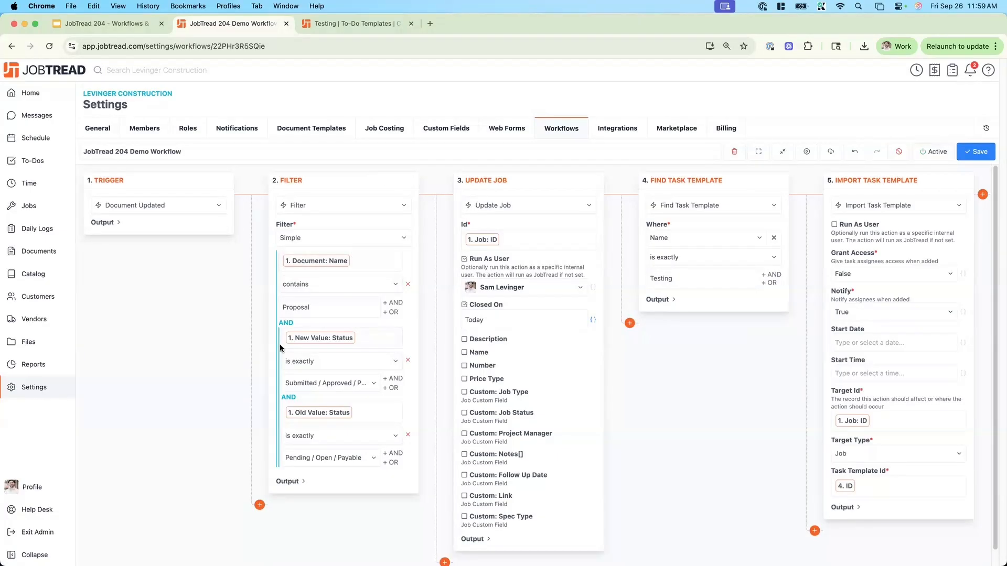
# - Set the filter's New Value: Status condition to Declined / Void and remove the Old Value: Status condition
pyautogui.click(328, 383)
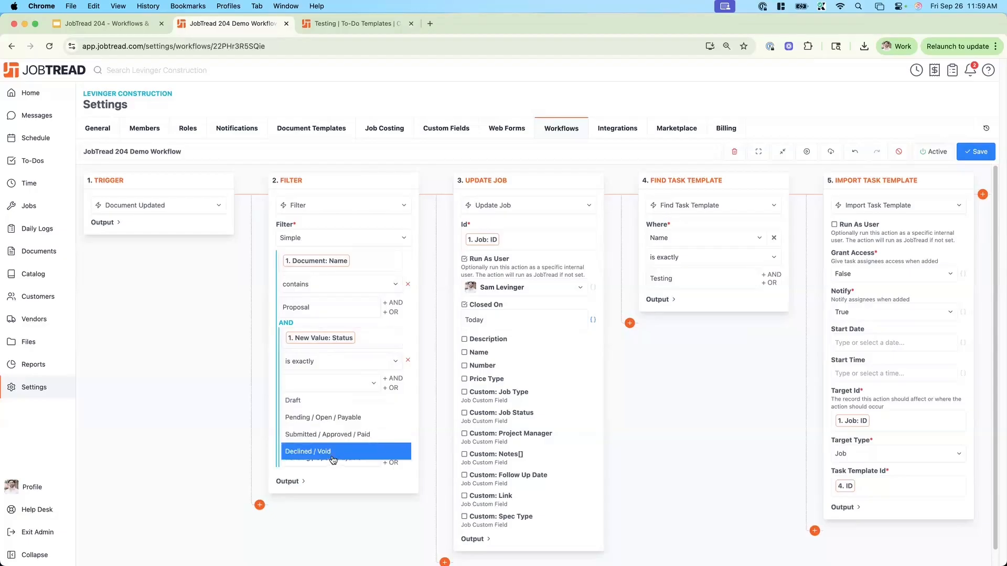
pyautogui.click(344, 455)
pyautogui.click(408, 436)
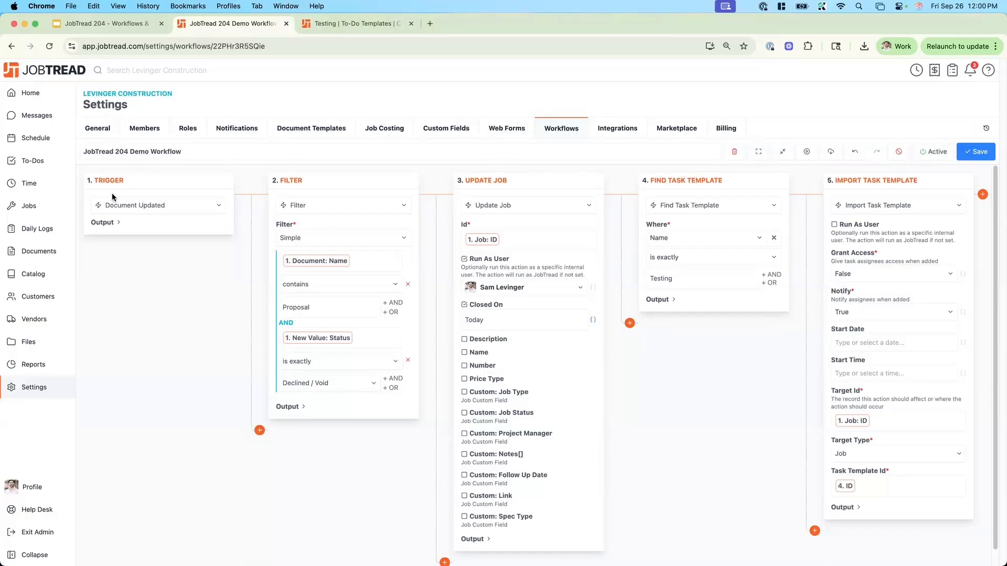
# - Examine the dates and activity log of Job 43's open customer invoice from the documents list, and open the job's event history
pyautogui.click(54, 252)
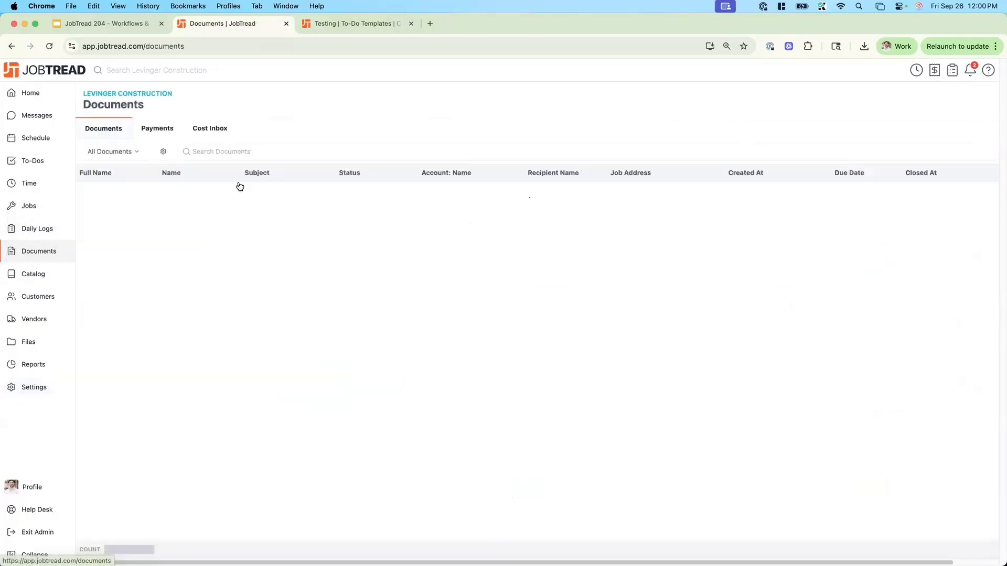
pyautogui.click(140, 199)
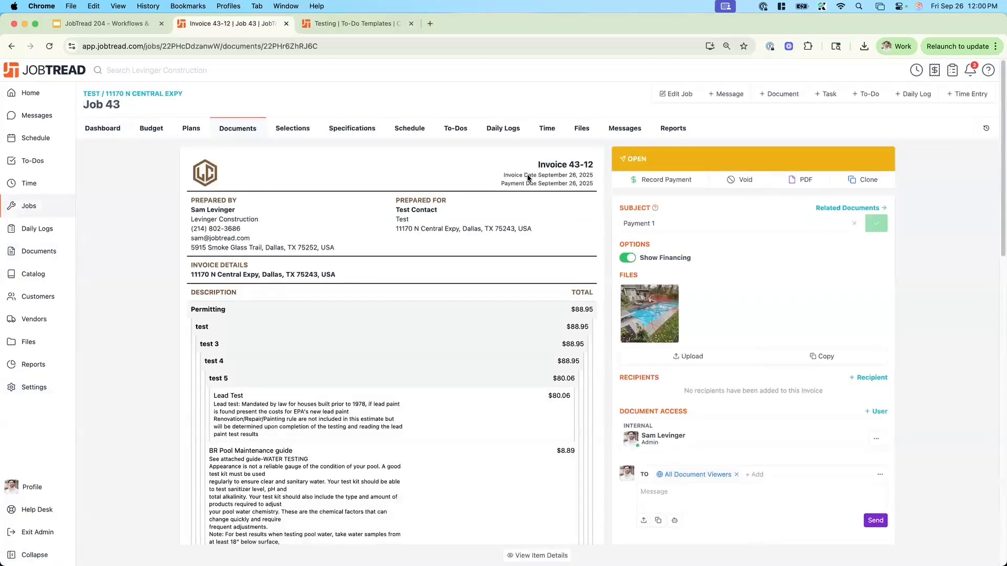
pyautogui.moveTo(503, 176); pyautogui.dragTo(595, 178)
pyautogui.scroll(-5, 816, 355)
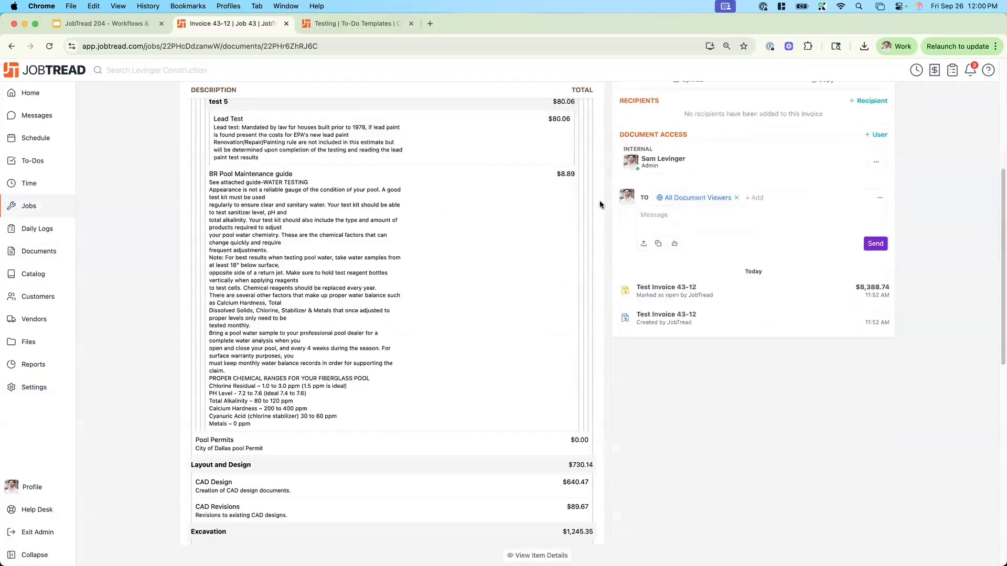
pyautogui.moveTo(789, 349); pyautogui.dragTo(695, 322)
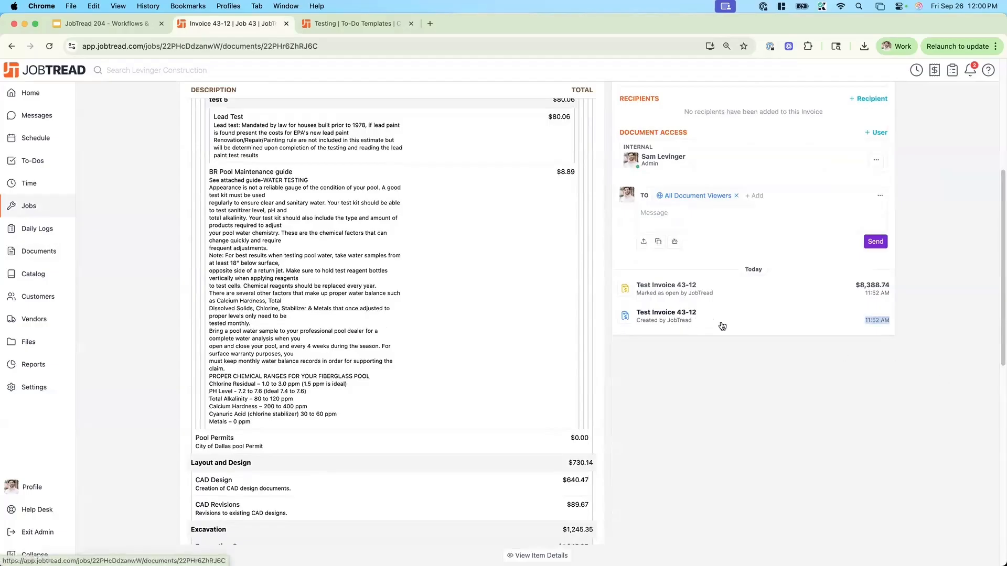
pyautogui.scroll(3, 757, 279)
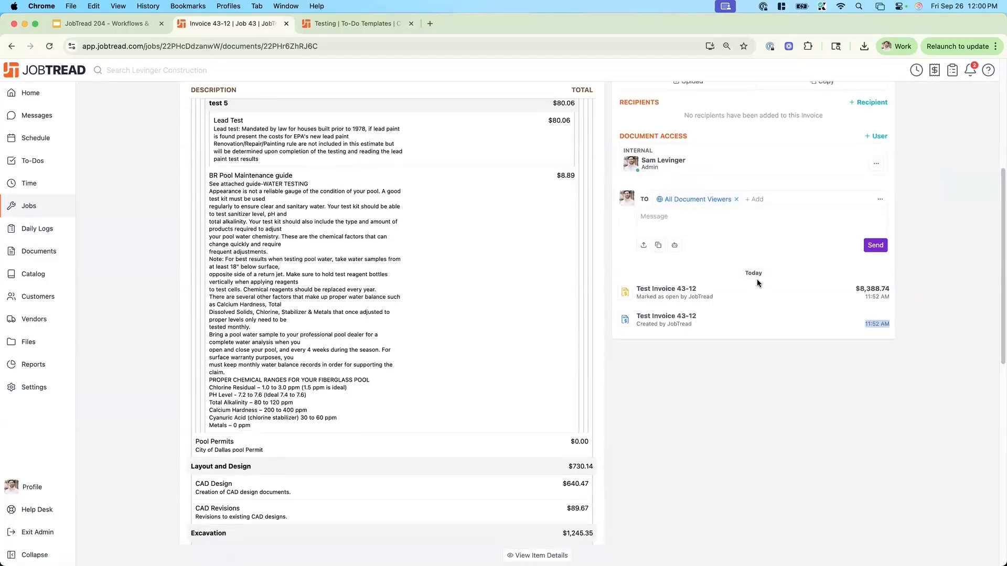
pyautogui.moveTo(636, 427); pyautogui.dragTo(859, 430)
pyautogui.scroll(3, 735, 393)
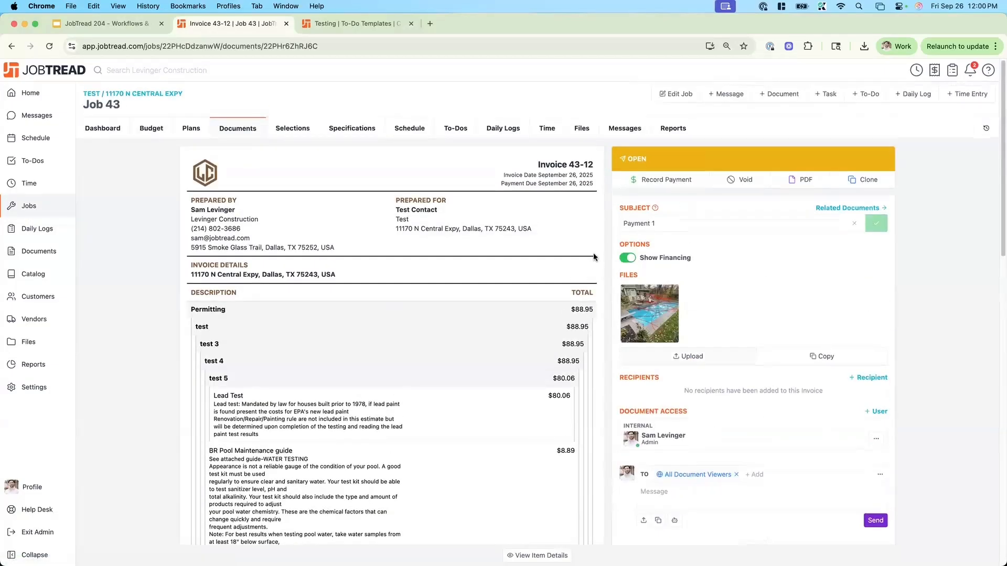
pyautogui.click(986, 128)
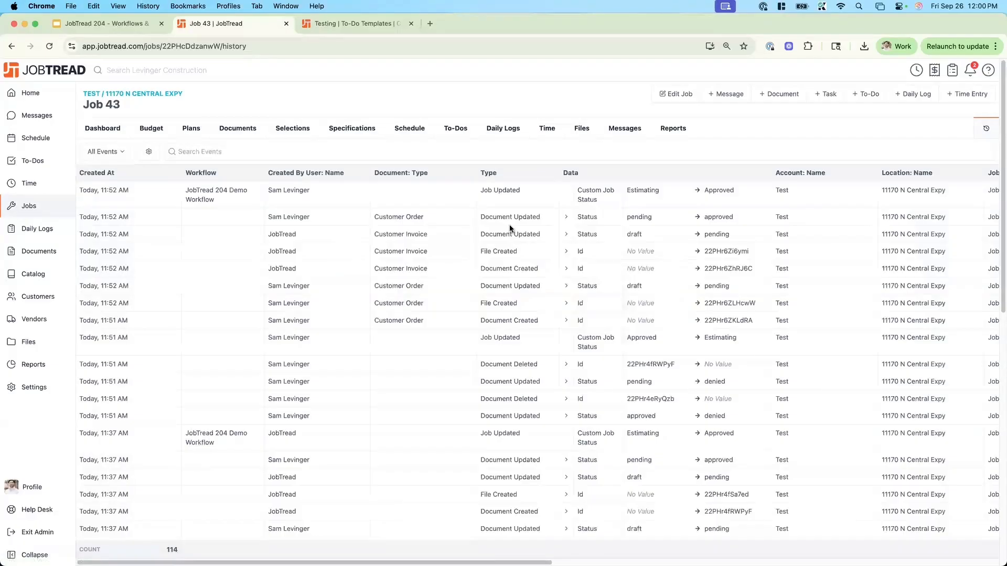
# - Inspect the status changes of the customer invoice and customer order in Job 43's event history, and return to the job's documents list
pyautogui.moveTo(578, 234); pyautogui.dragTo(642, 235)
pyautogui.moveTo(630, 215); pyautogui.dragTo(652, 216)
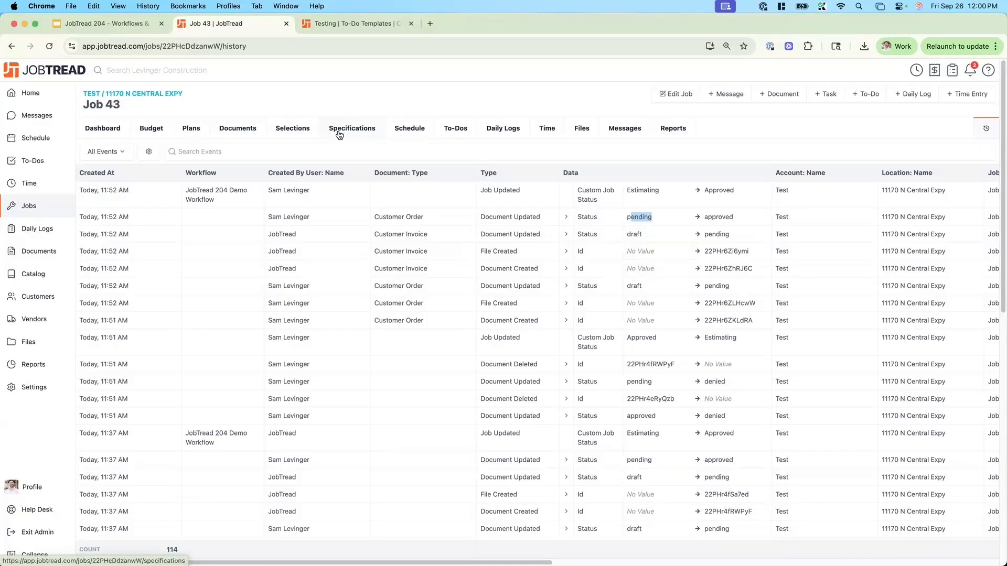
pyautogui.click(251, 131)
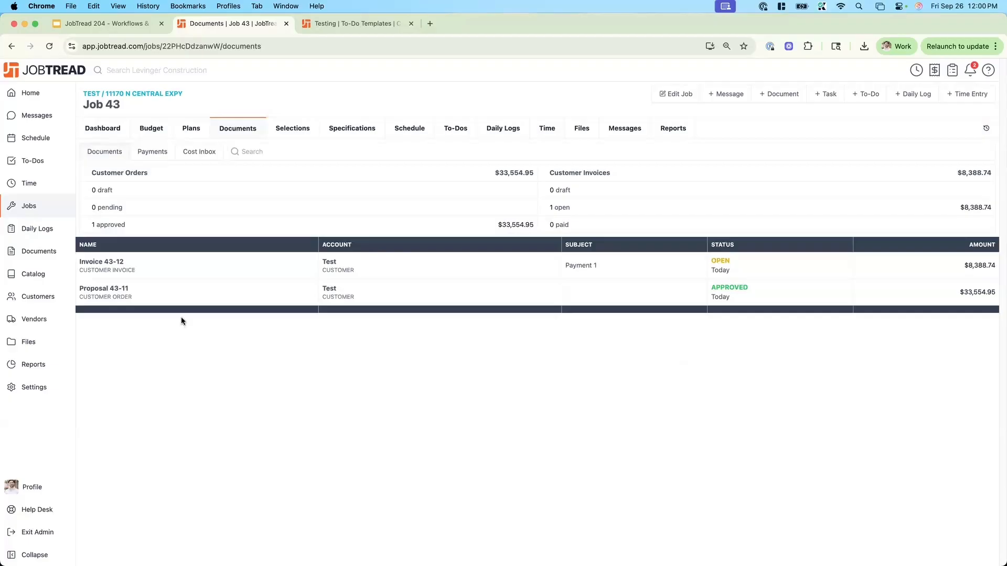
# - Open the organization's workflow settings and view the options for adding a workflow
pyautogui.click(61, 390)
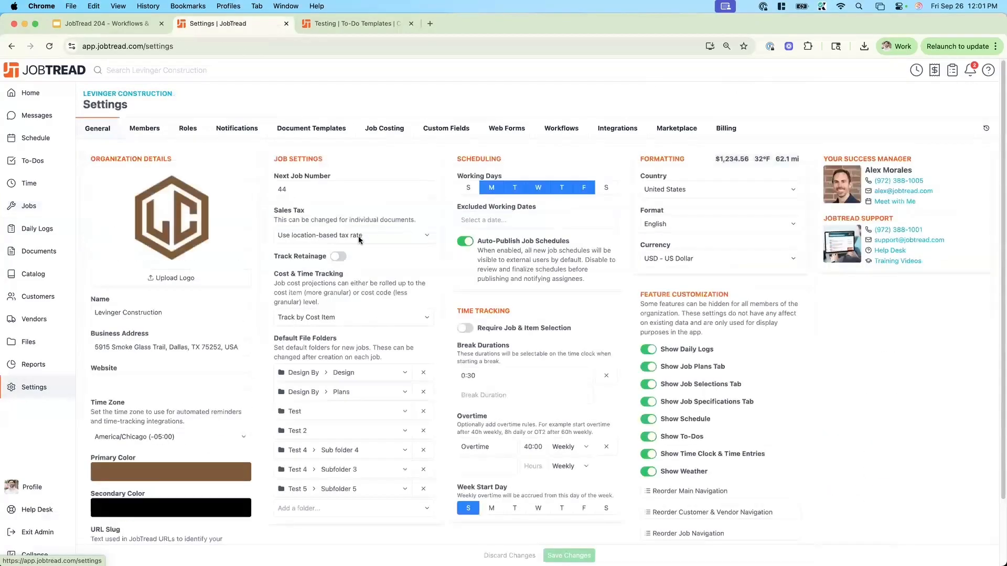
pyautogui.click(197, 128)
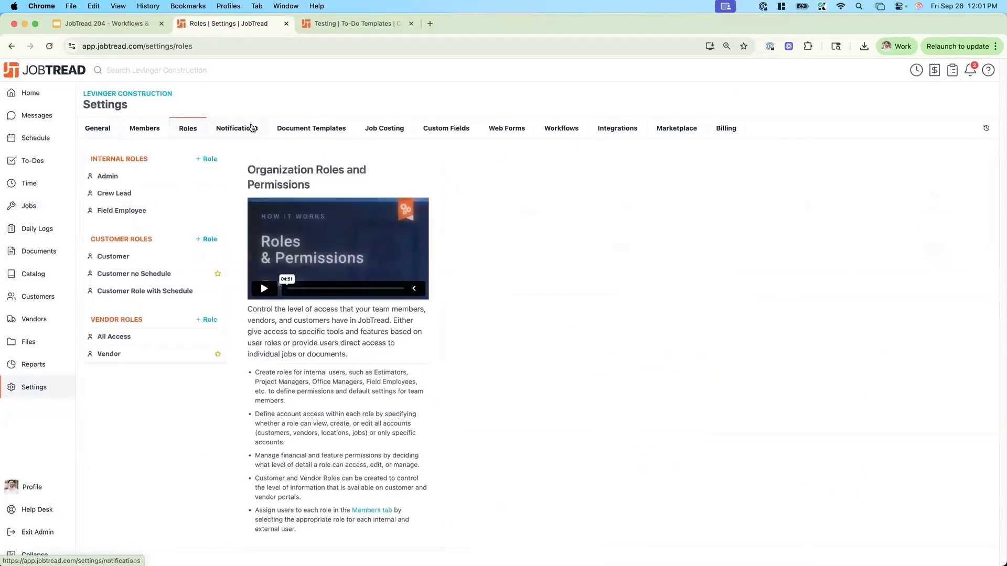
pyautogui.click(560, 130)
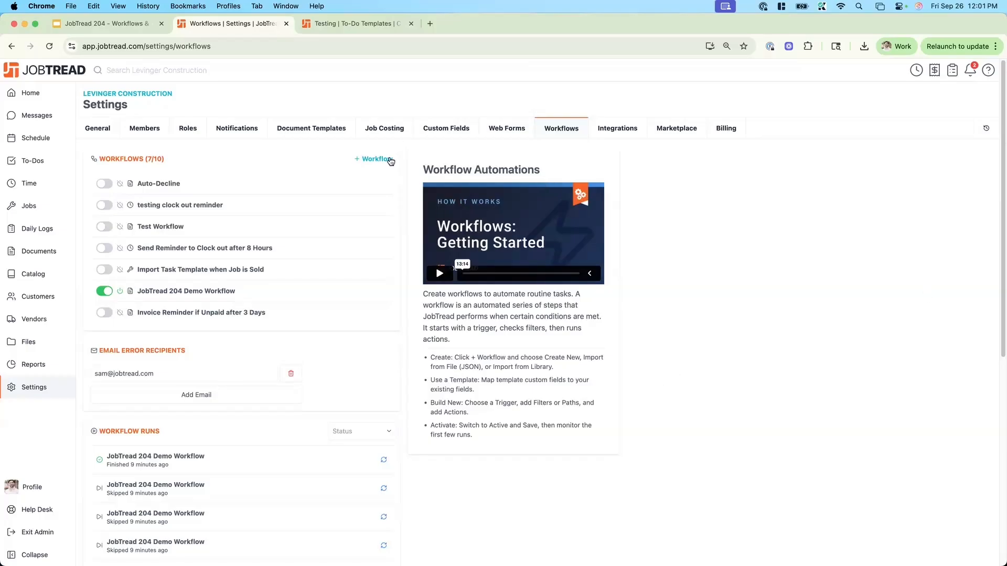
pyautogui.click(389, 160)
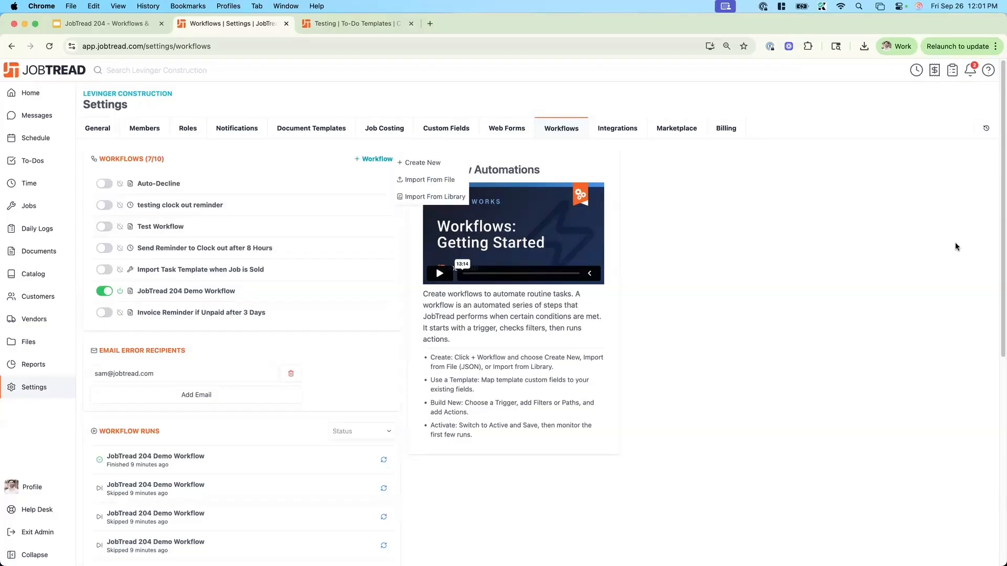
pyautogui.click(860, 224)
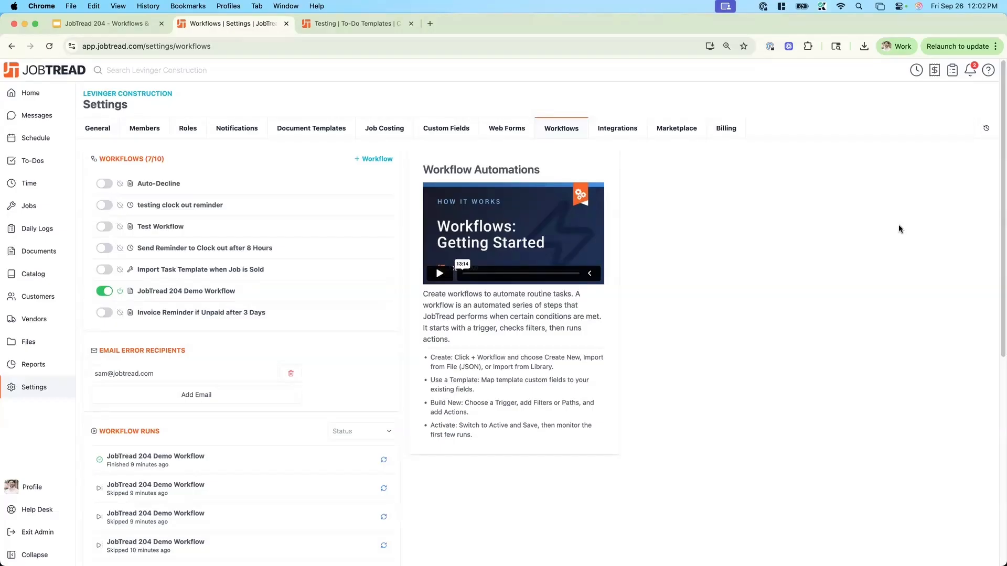
# - Review the event and reminder templates in the Workflow Library without importing any, and close it
pyautogui.click(389, 158)
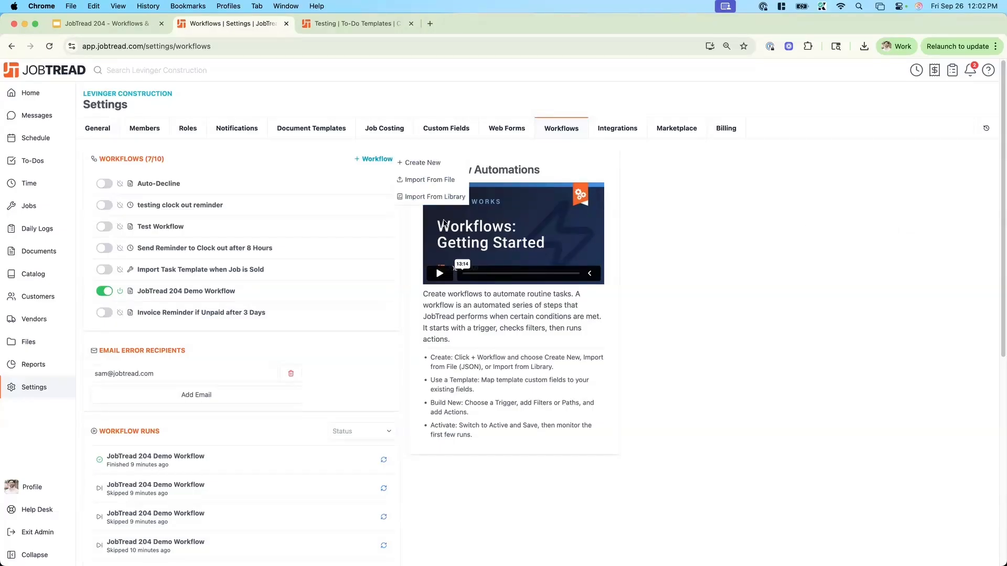
pyautogui.click(446, 202)
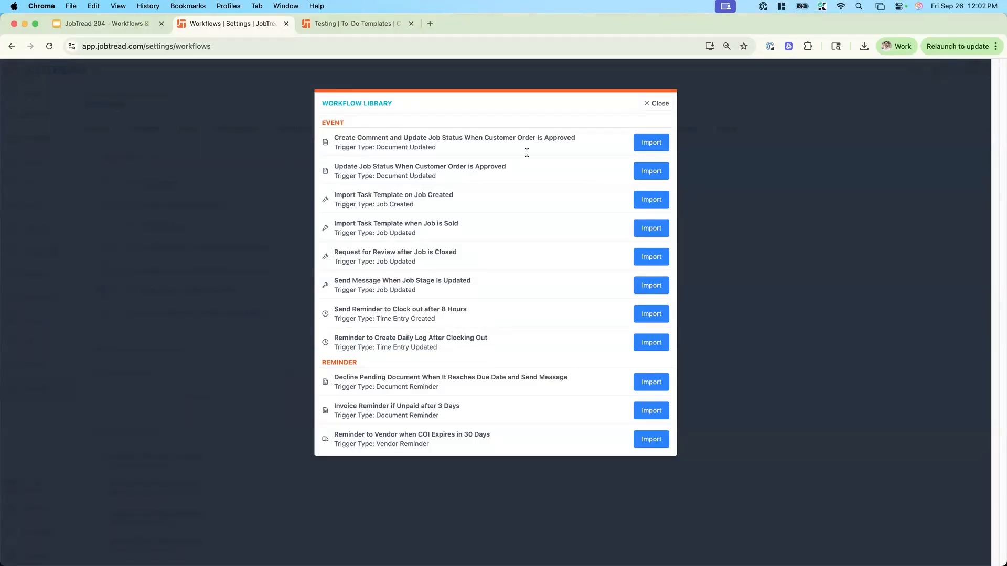
pyautogui.click(662, 104)
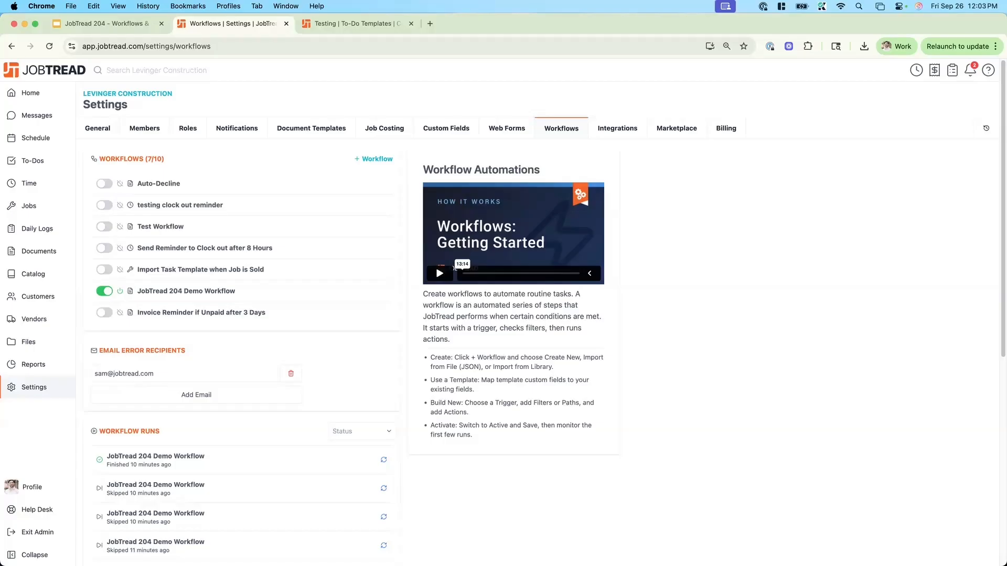
# - Search the Help Desk for workflows and open the Workflows: Overview article
pyautogui.click(49, 511)
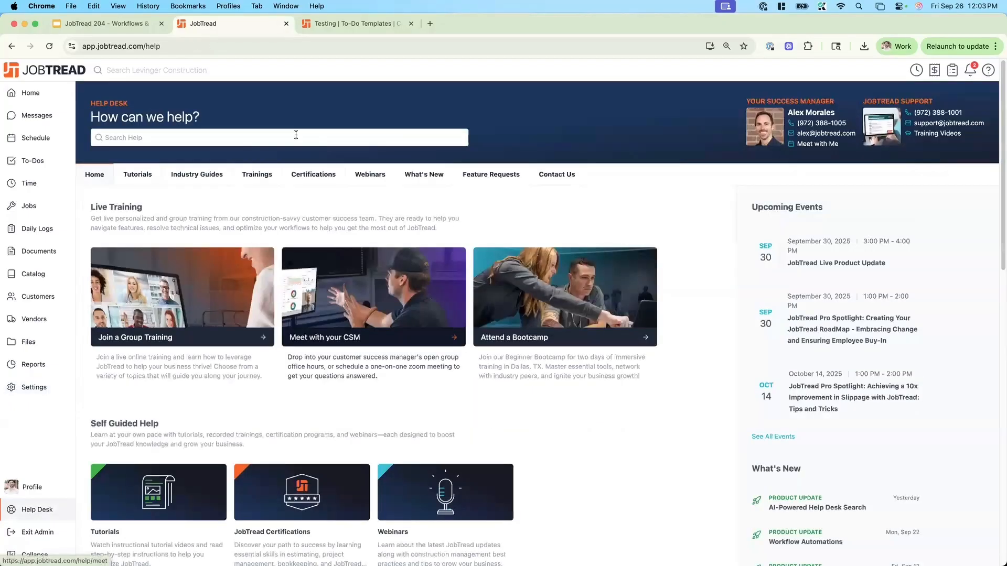
pyautogui.click(293, 135)
pyautogui.write('workflows')
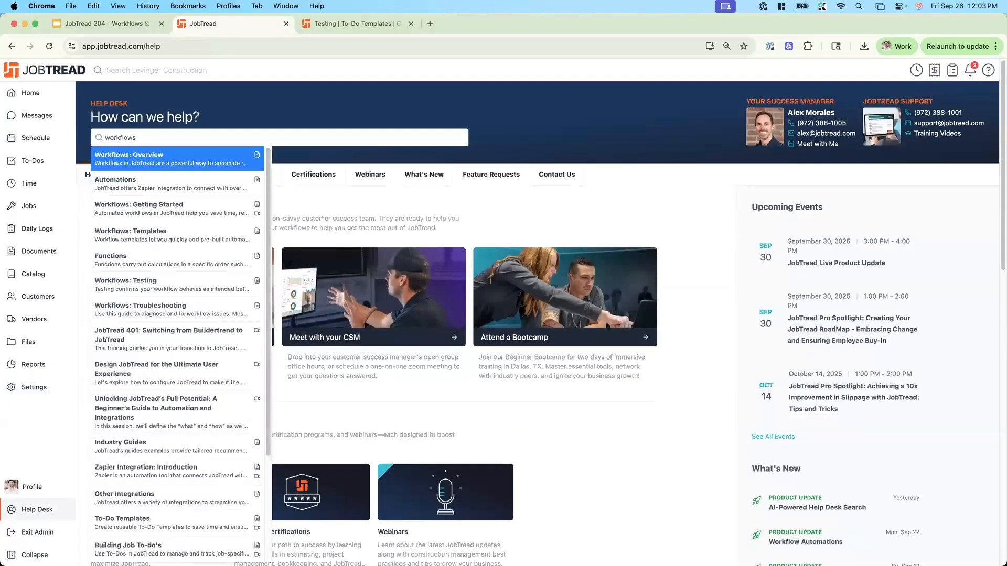
pyautogui.press('Return')
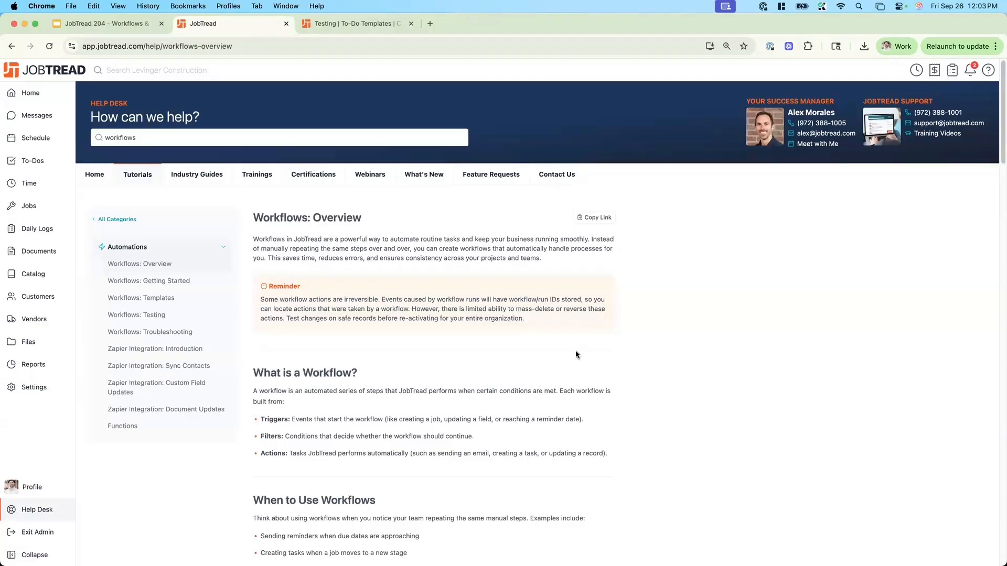
pyautogui.scroll(-1, 575, 361)
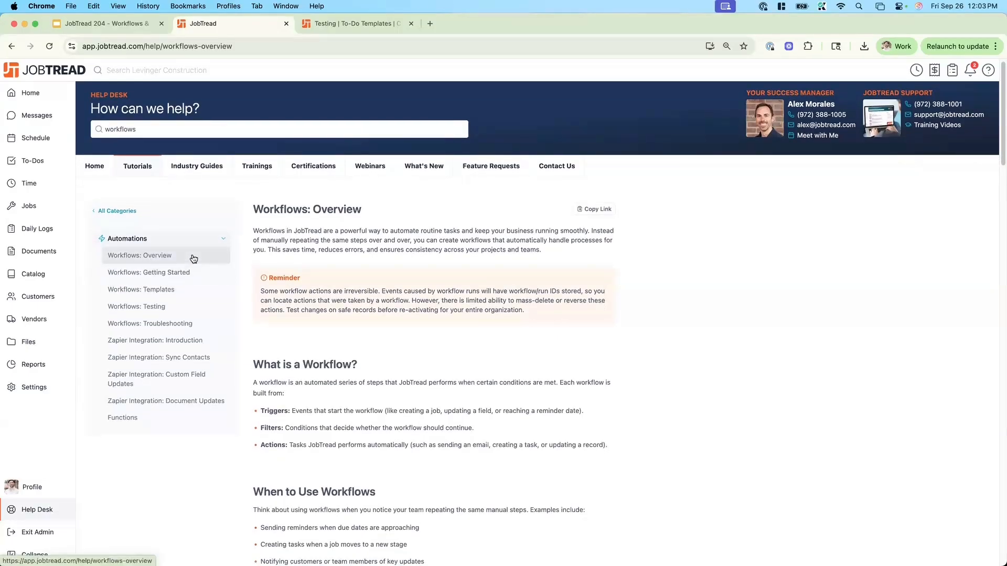
# - Look through the help articles on workflows: Getting Started, Templates, Testing and Troubleshooting
pyautogui.click(194, 273)
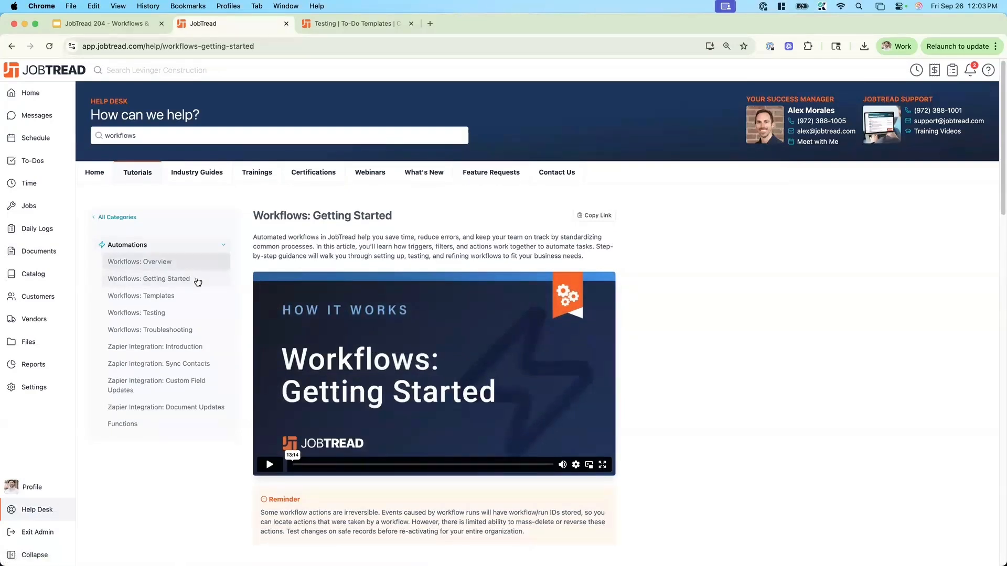
pyautogui.click(195, 295)
pyautogui.scroll(-1, 417, 342)
pyautogui.scroll(-3, 416, 341)
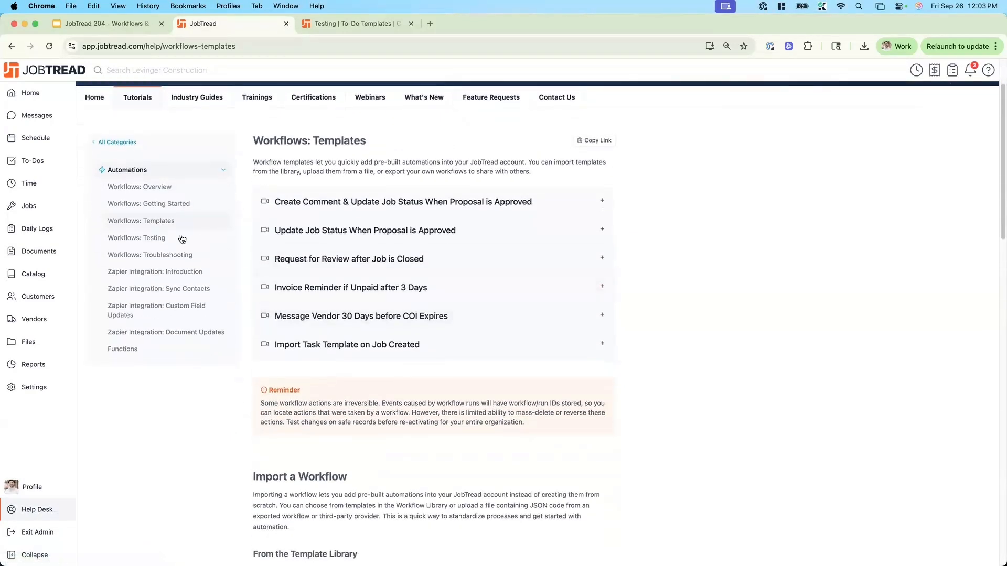
pyautogui.click(181, 237)
pyautogui.click(199, 330)
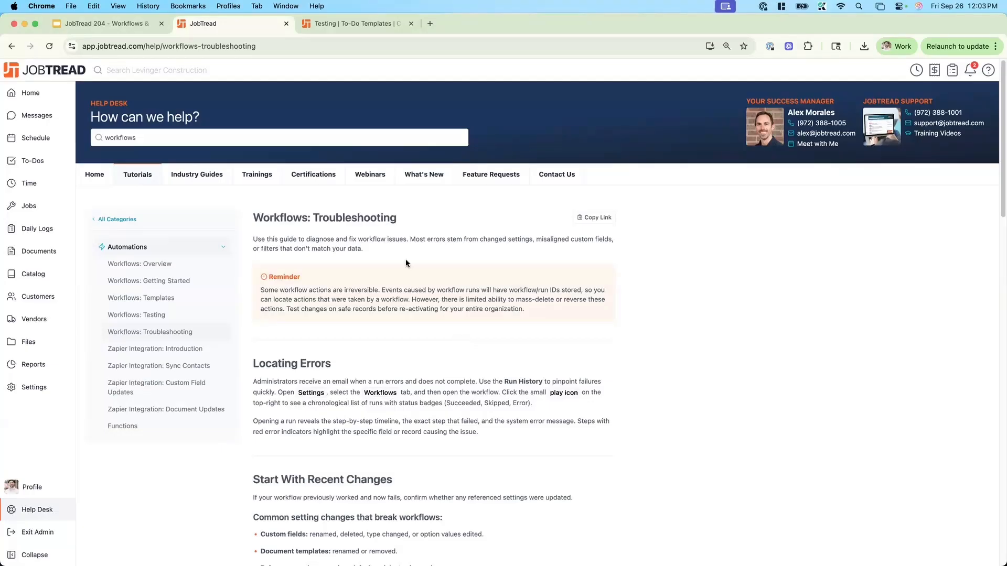
# - Open the Help Desk's recorded trainings and look through the available JobTread courses
pyautogui.click(246, 175)
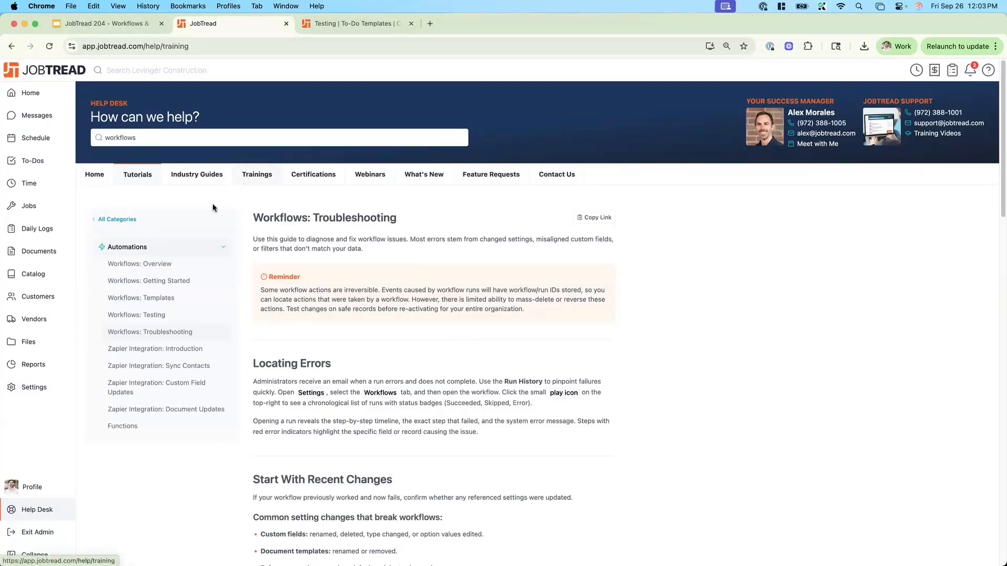
pyautogui.click(191, 207)
pyautogui.scroll(-10, 339, 373)
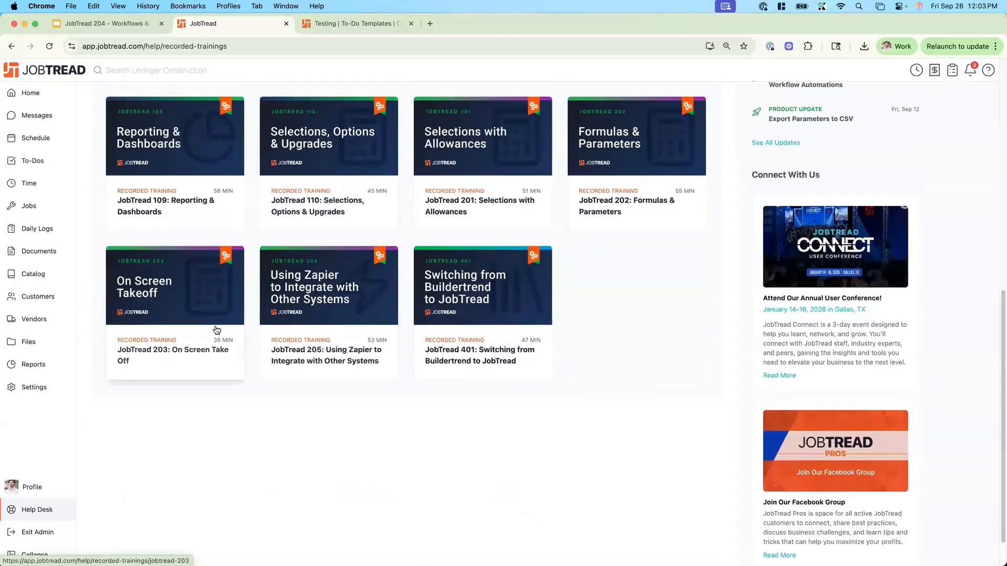
pyautogui.scroll(5, 354, 346)
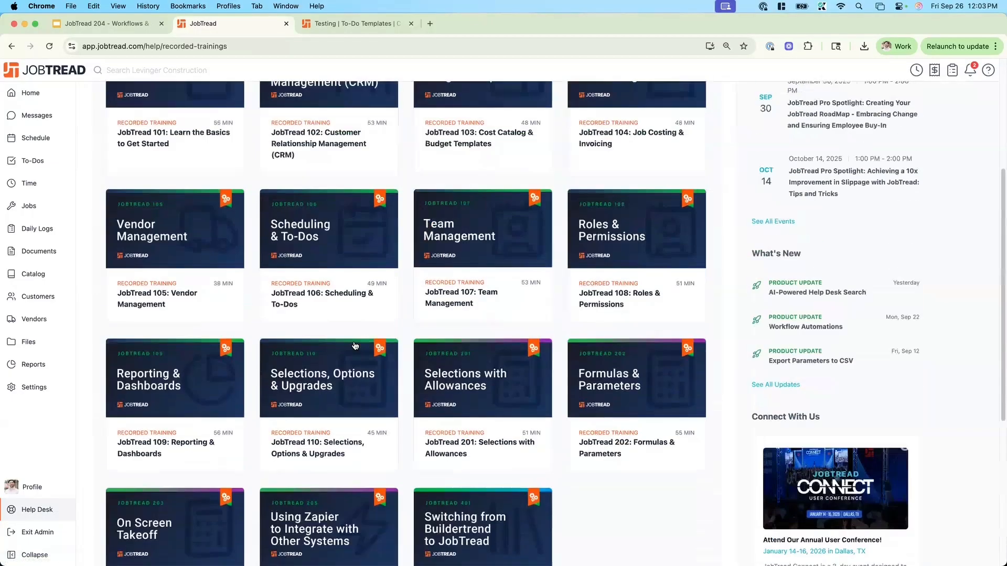
pyautogui.scroll(-1, 319, 422)
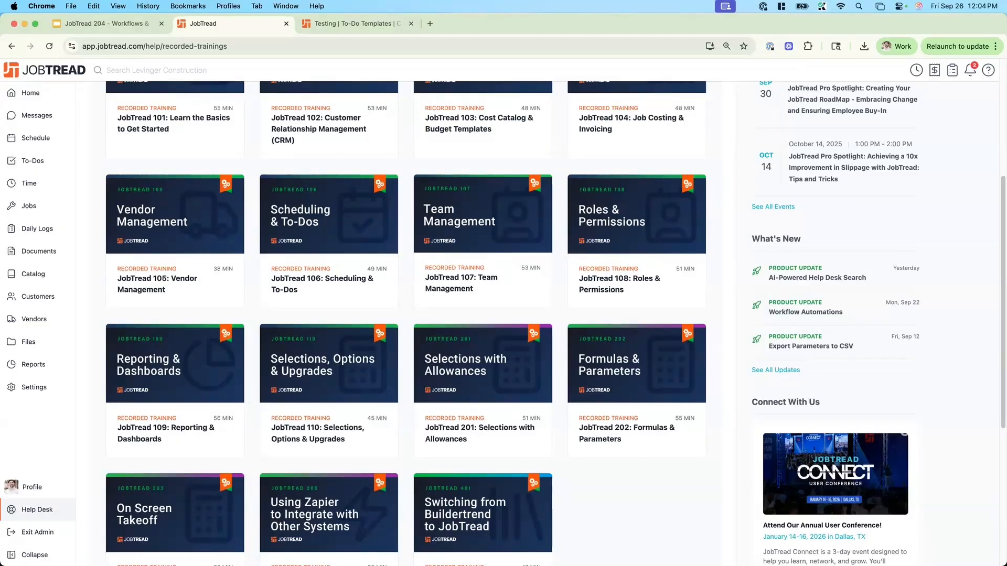
pyautogui.scroll(5, 221, 136)
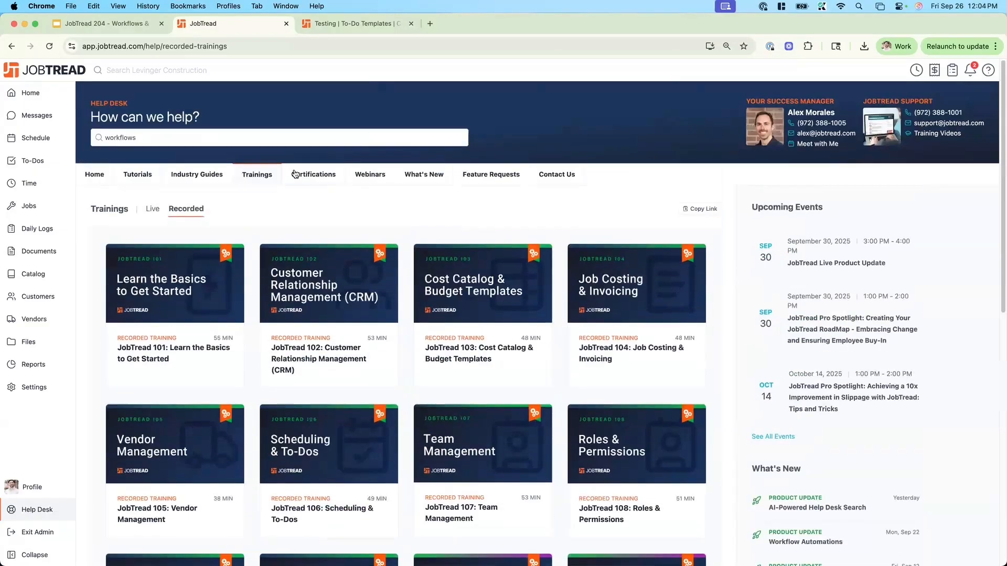
# - Search the Help Desk for functions and open the Functions article
pyautogui.click(221, 135)
pyautogui.write('functions')
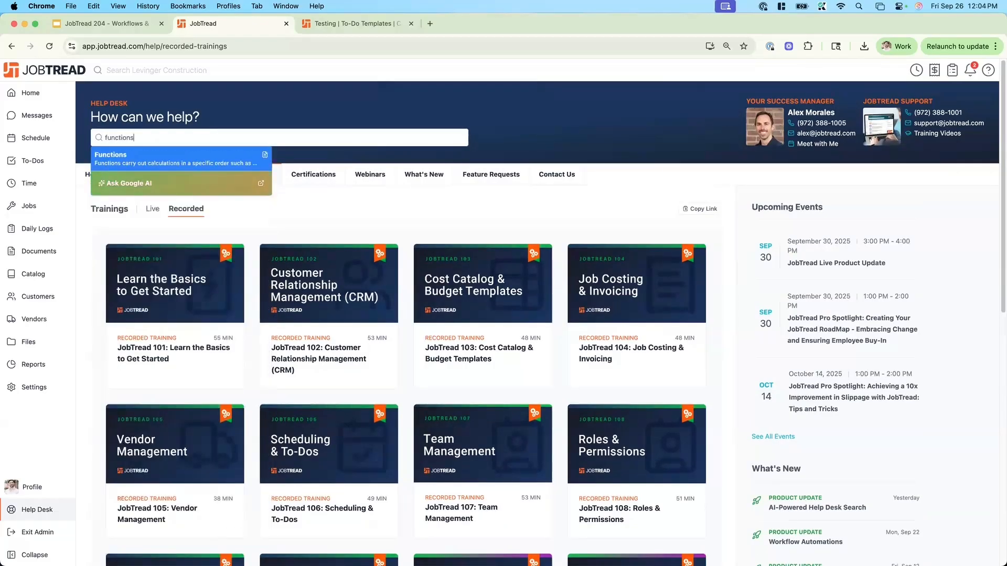
pyautogui.press('Return')
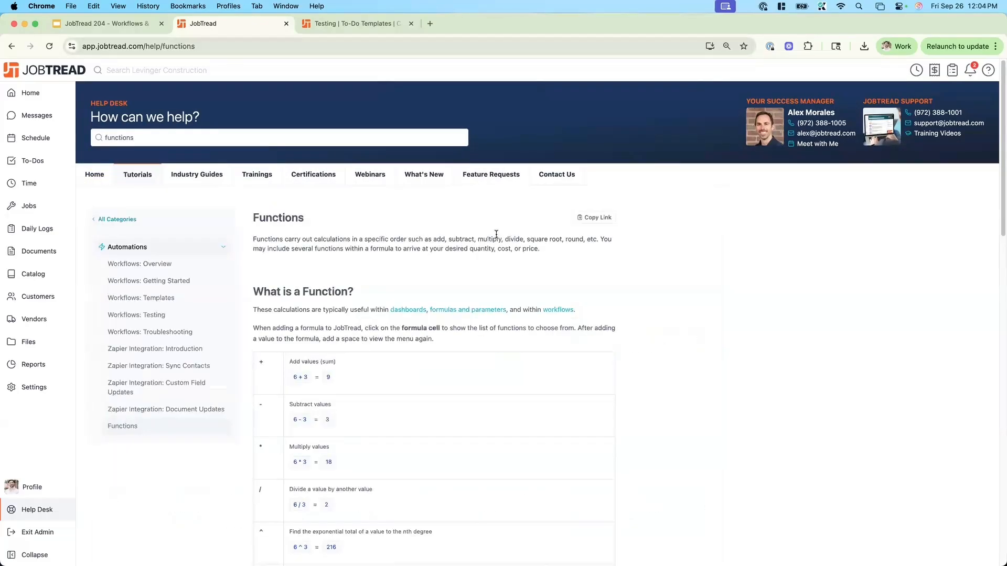
# - Examine the Functions article's full table of operators and example formulas, from basic arithmetic to conditions and separators
pyautogui.scroll(-1, 686, 284)
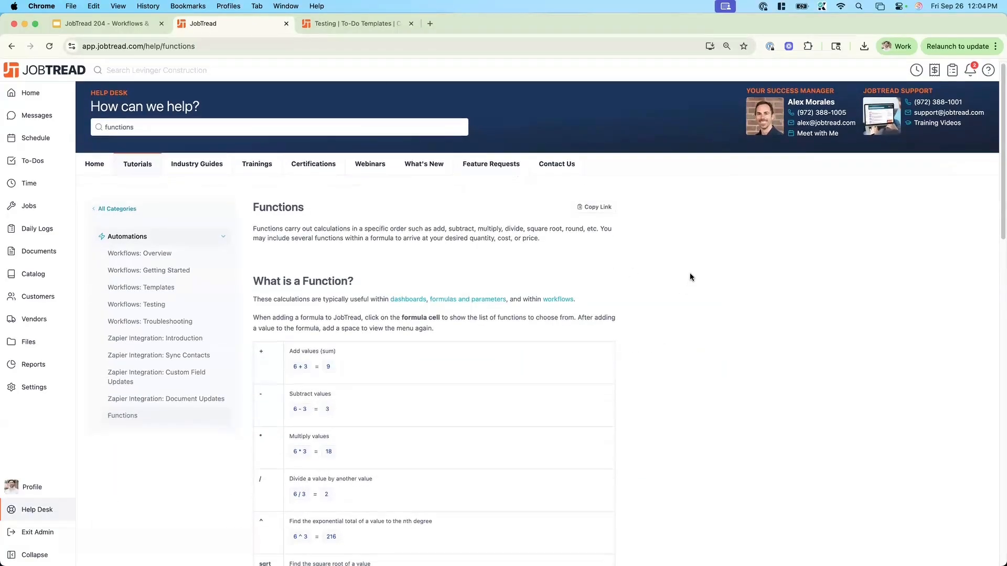
pyautogui.scroll(-3, 690, 274)
pyautogui.scroll(4, 740, 286)
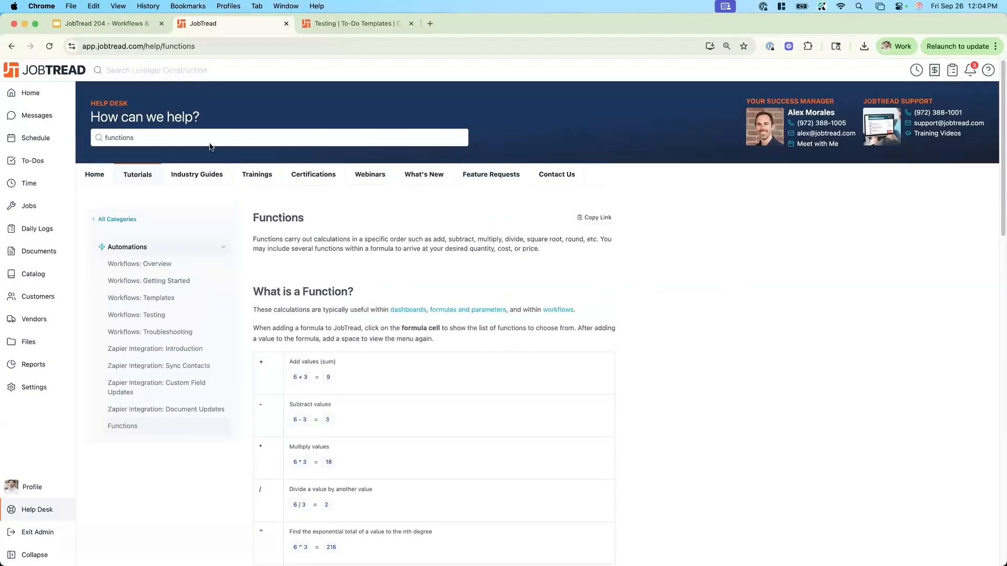
pyautogui.scroll(-5, 574, 305)
pyautogui.scroll(-4, 573, 305)
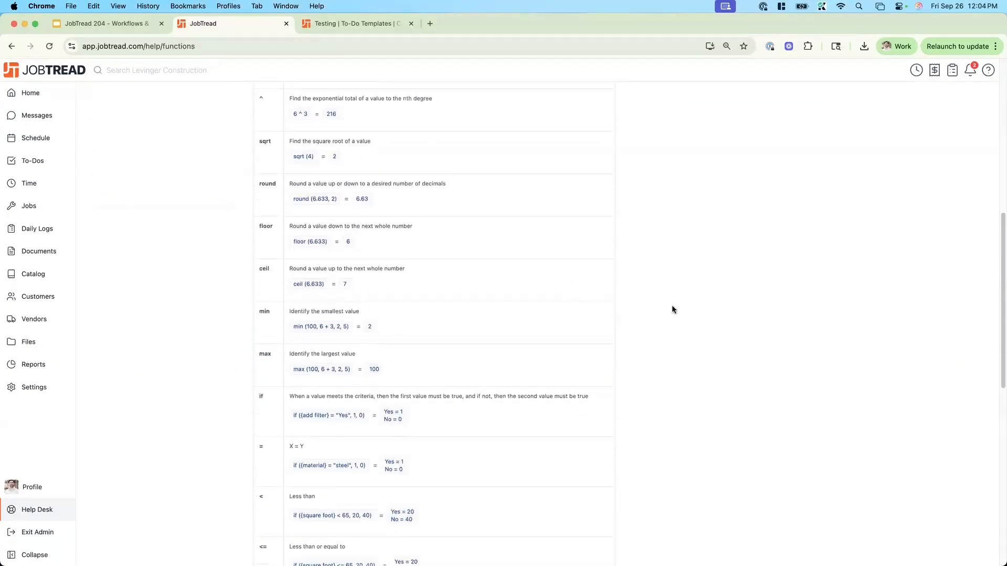
pyautogui.scroll(9, 672, 309)
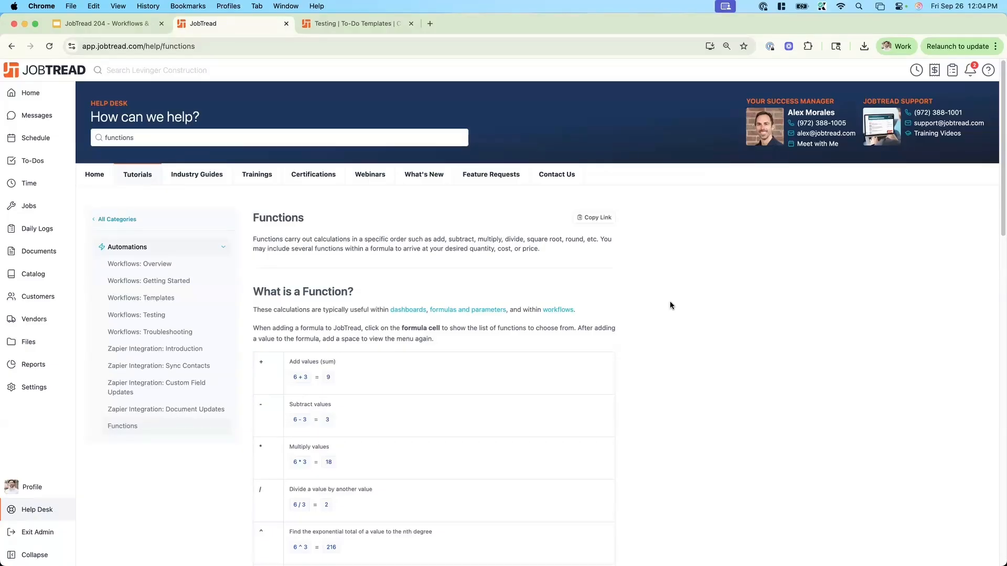
pyautogui.scroll(-5, 577, 375)
pyautogui.scroll(-3, 382, 283)
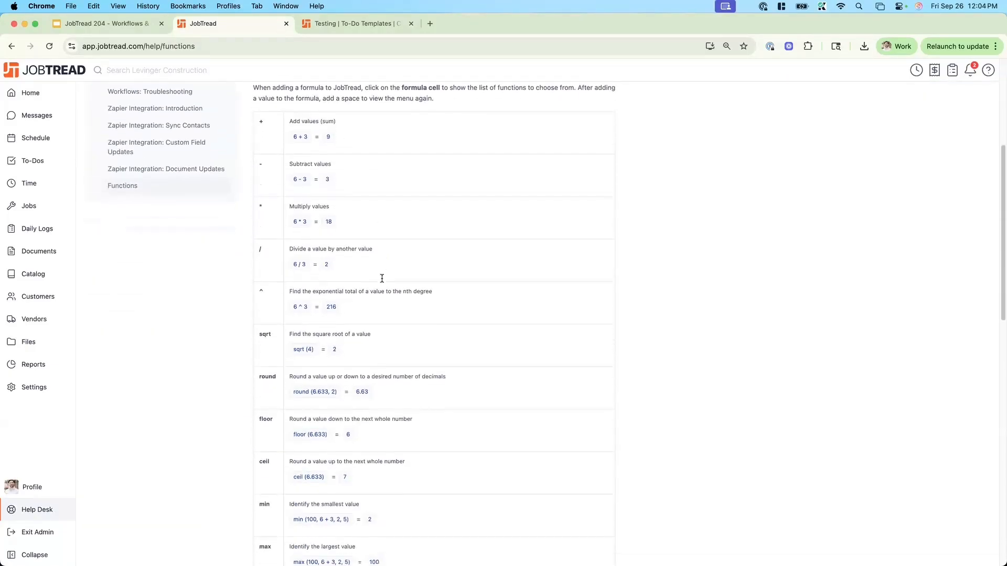
pyautogui.scroll(-6, 420, 293)
pyautogui.scroll(-5, 463, 304)
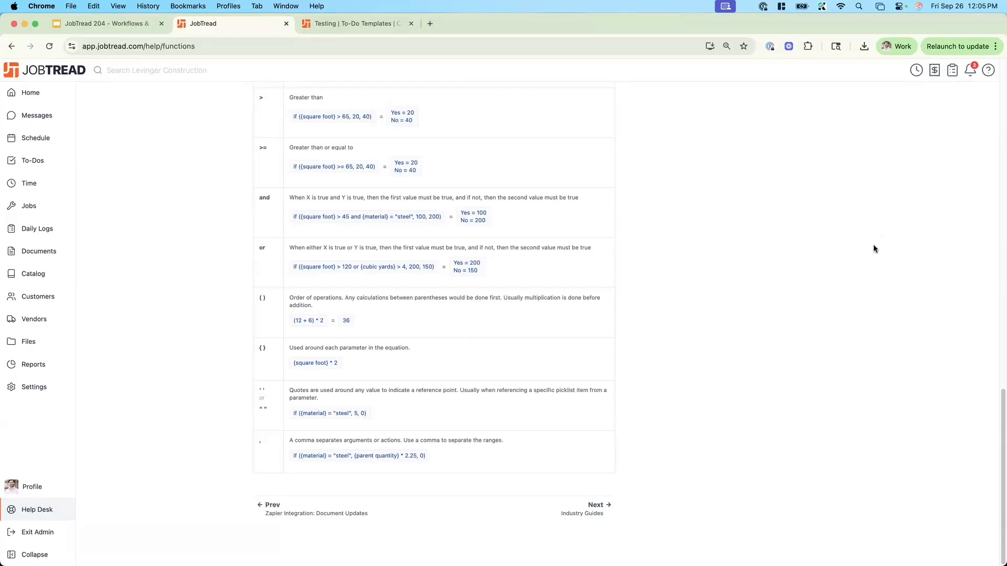
pyautogui.scroll(18, 873, 245)
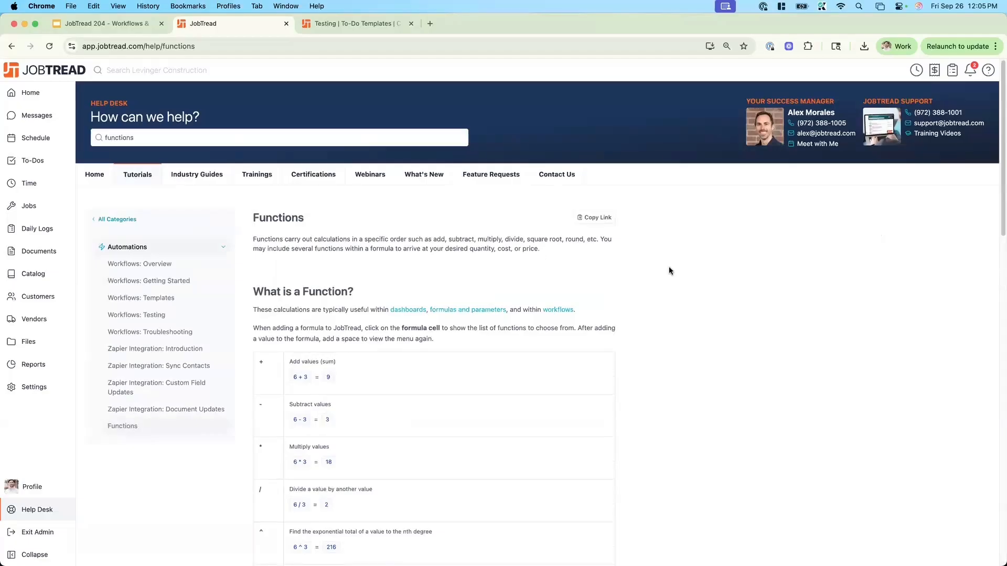
# - Return to the workflow settings and open the JobTread 204 Demo Workflow
pyautogui.click(63, 388)
pyautogui.click(563, 129)
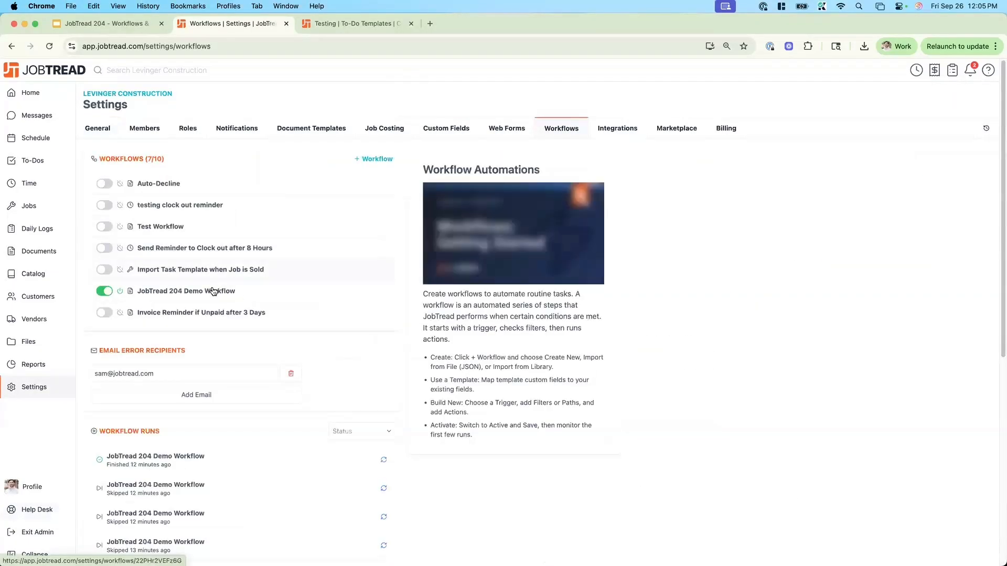
pyautogui.click(218, 290)
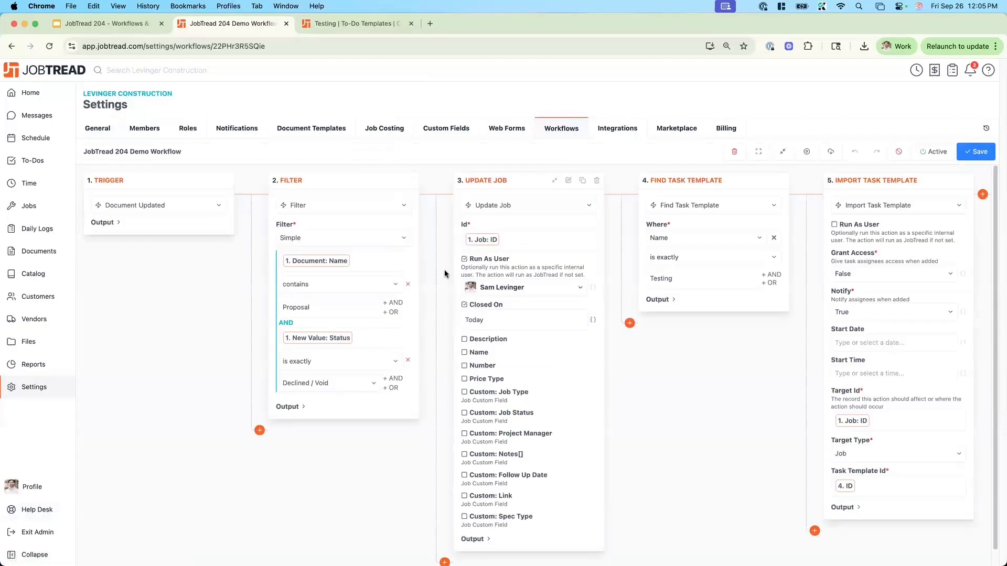
# - Switch the Import Task Template action's Start Date to a dynamic value and enter "today + 1 day"
pyautogui.click(873, 341)
pyautogui.click(963, 343)
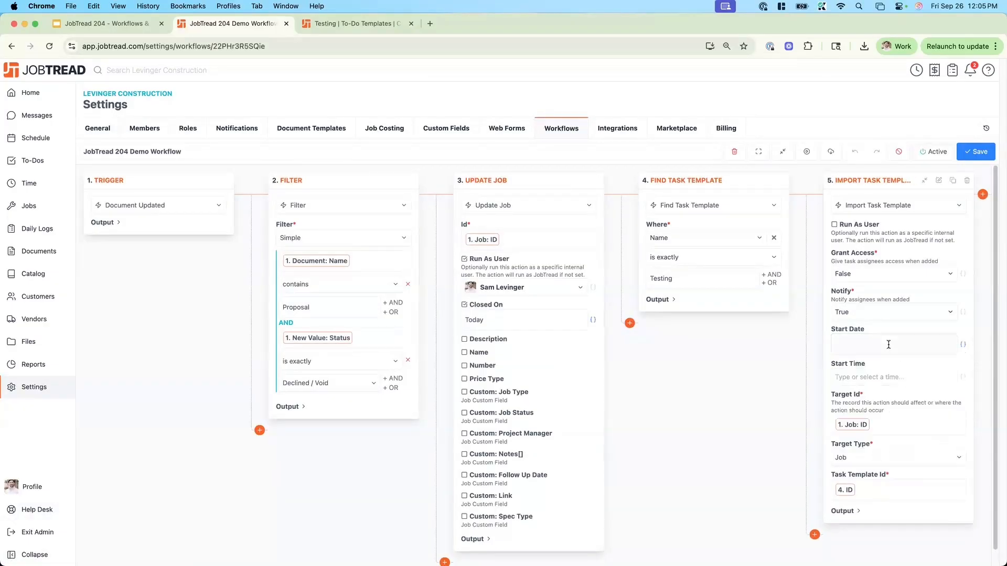
pyautogui.click(888, 345)
pyautogui.write('tod')
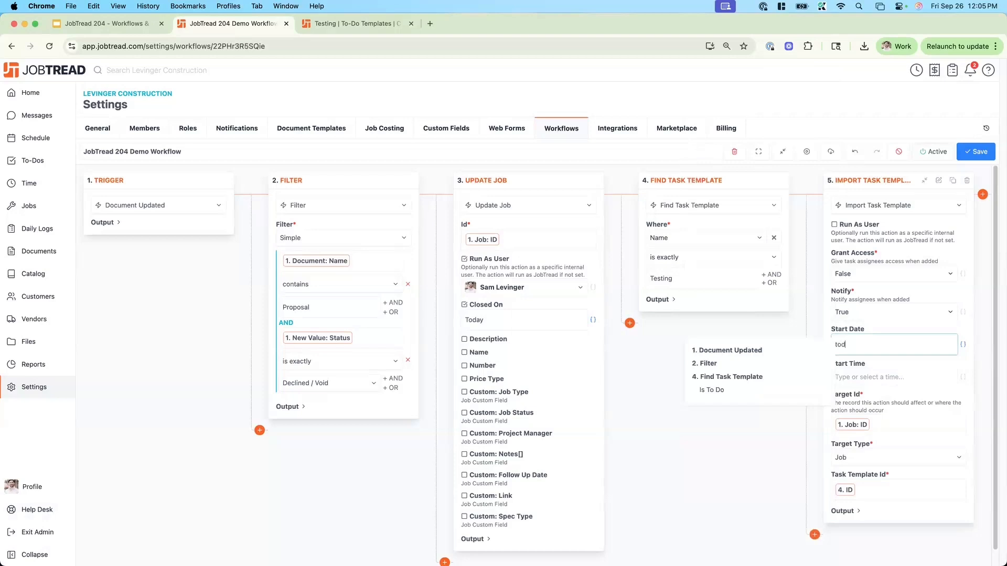
pyautogui.press('BackSpace')
pyautogui.press('BackSpace')
pyautogui.press('BackSpace')
pyautogui.write('now')
pyautogui.press('BackSpace')
pyautogui.press('BackSpace')
pyautogui.press('BackSpace')
pyautogui.write('today +')
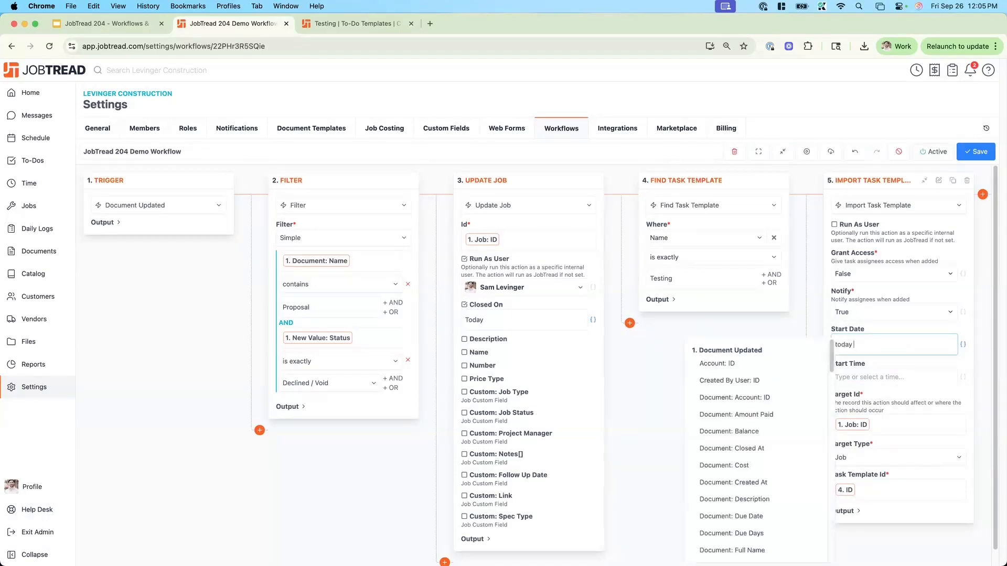
pyautogui.write(' 1 day')
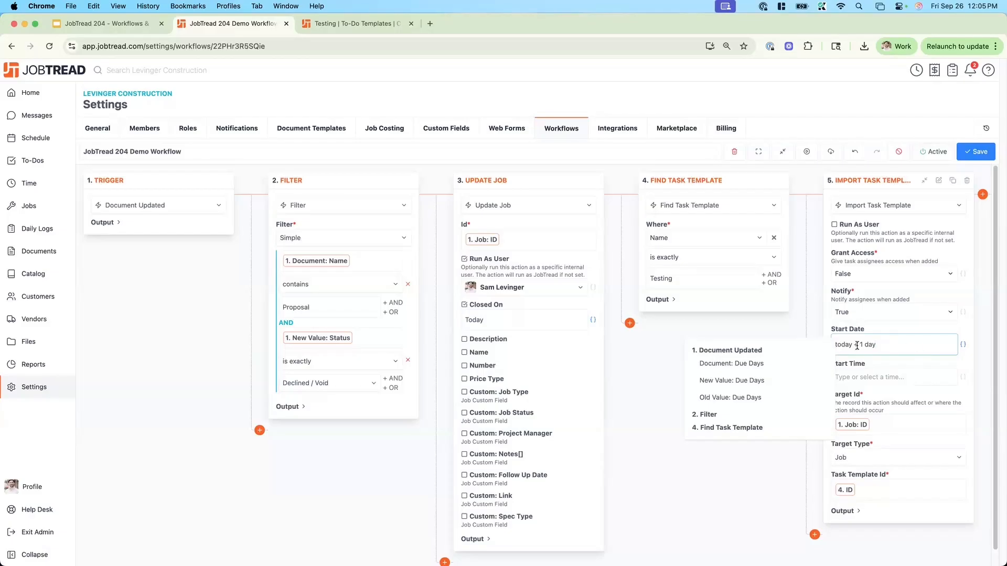
pyautogui.moveTo(853, 345); pyautogui.dragTo(893, 342)
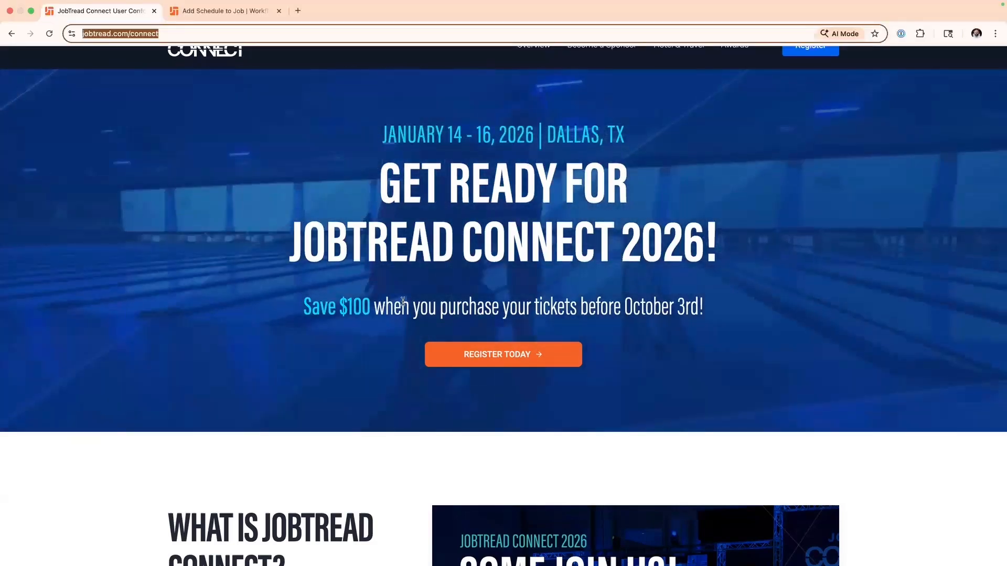
# - Look through the JobTread Connect 2026 conference page, from the ticket offer and keynote speaker to the conference pass details
pyautogui.moveTo(401, 306); pyautogui.dragTo(309, 298)
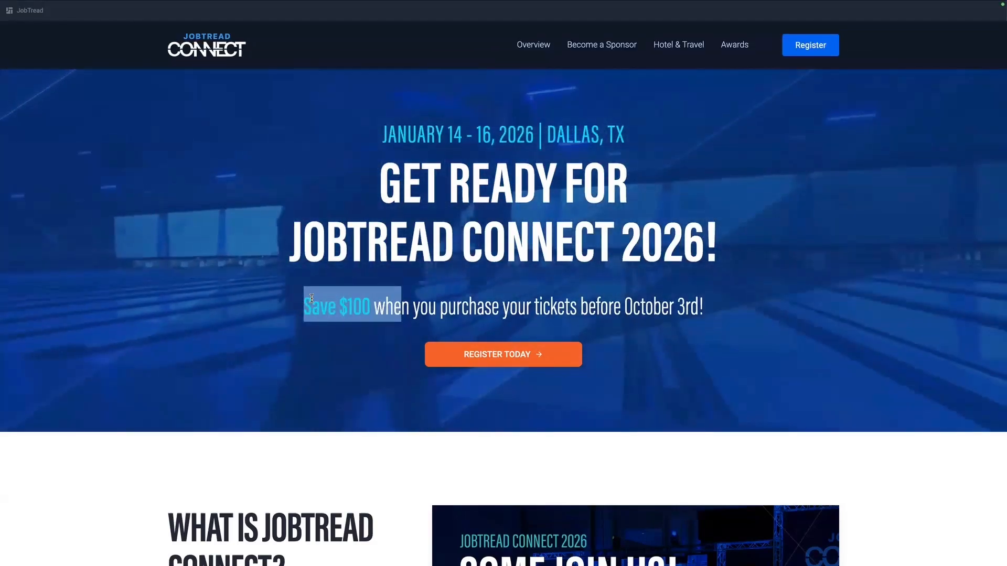
pyautogui.click(308, 325)
pyautogui.scroll(-20, 308, 327)
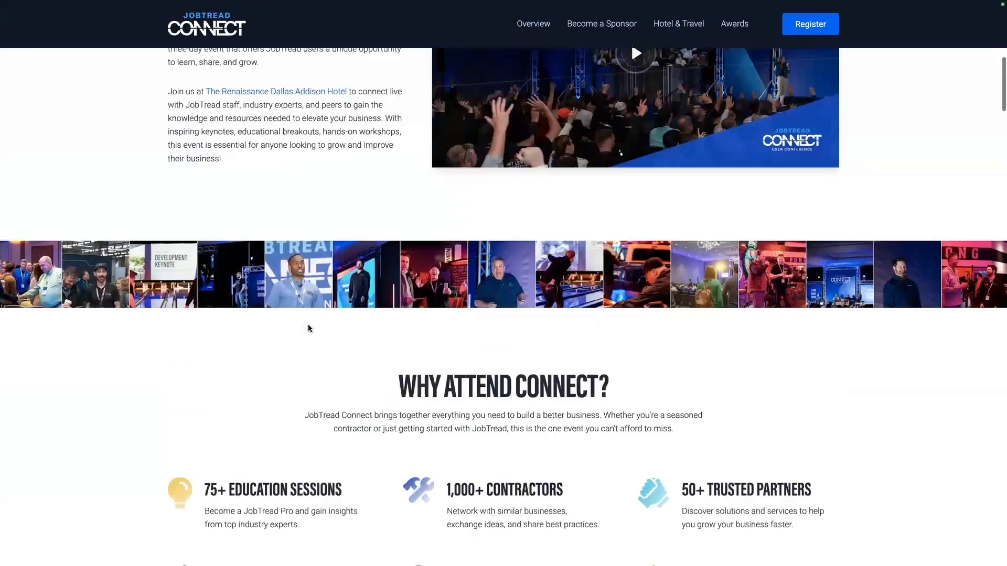
pyautogui.scroll(-20, 306, 325)
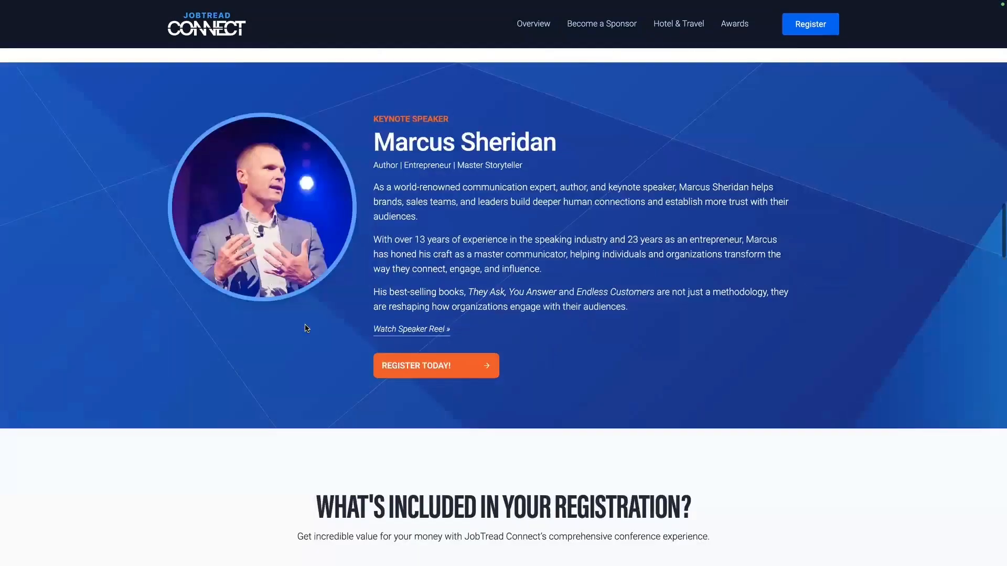
pyautogui.scroll(-2, 310, 325)
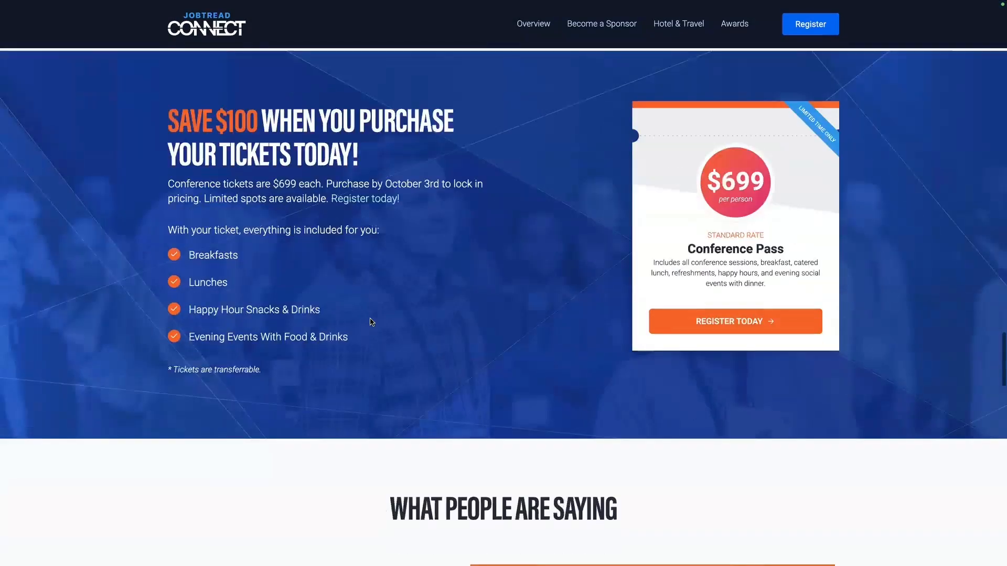